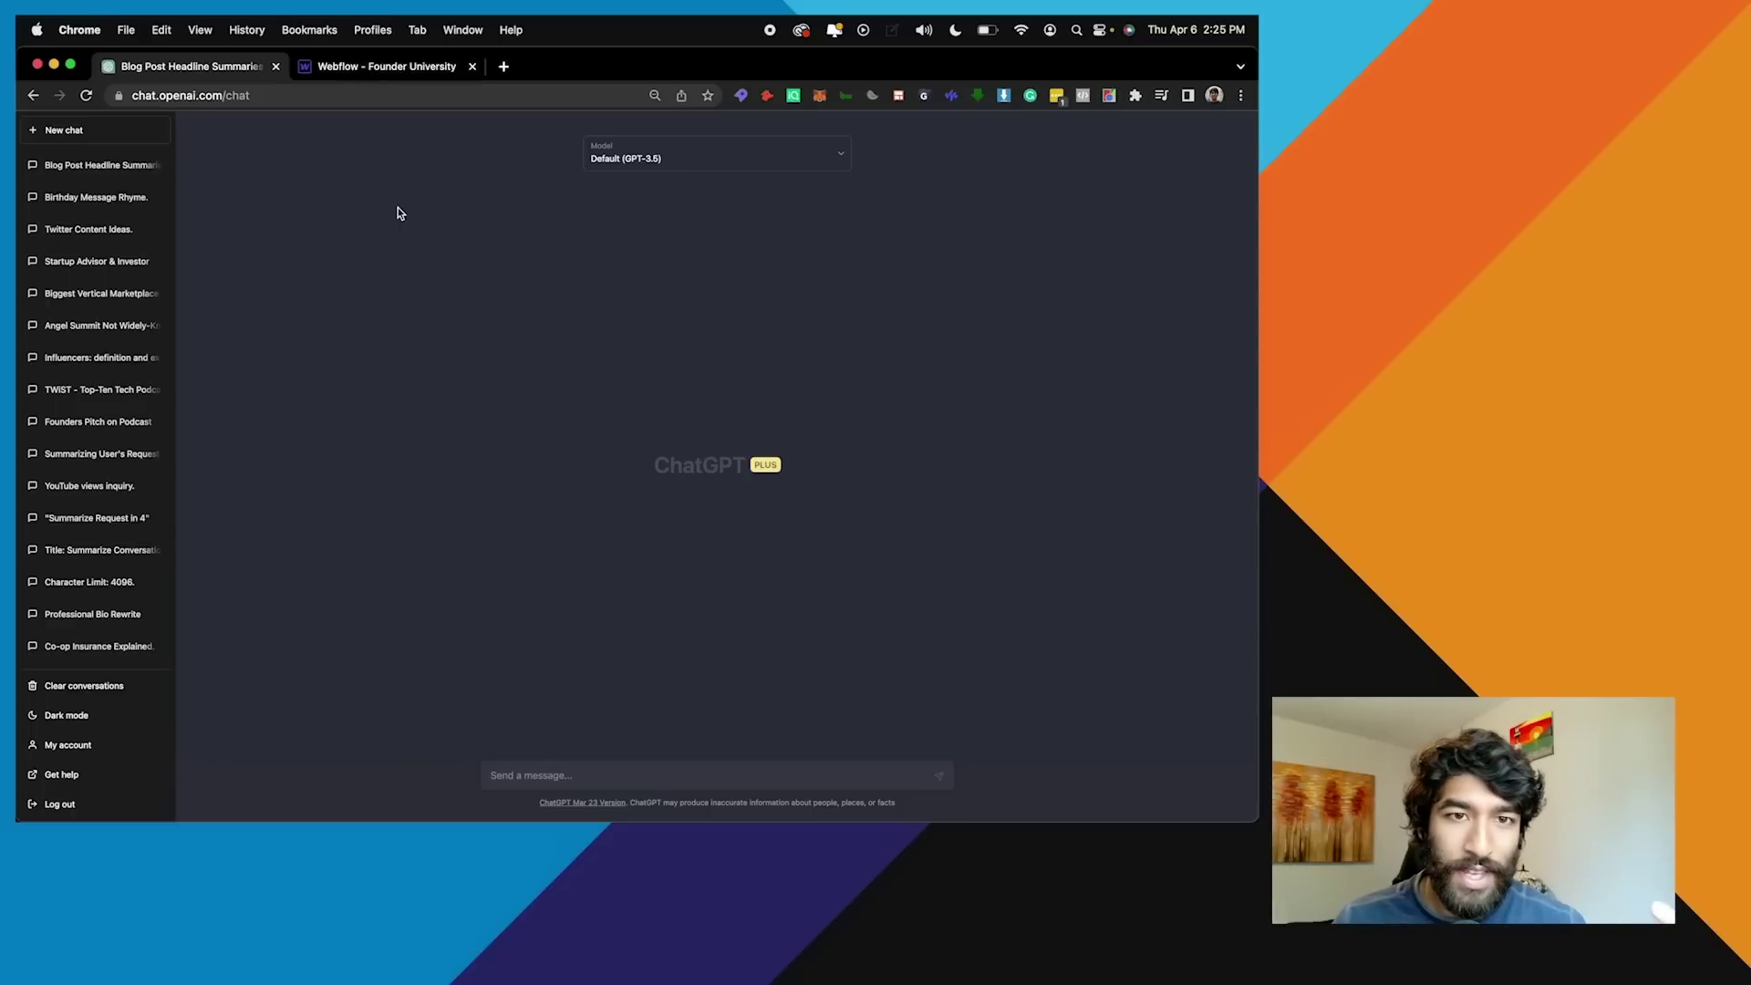
Switch to the Founder University blog in Webflow and scroll through its existing post cards
{"action": "left_click", "coordinate": [378, 68]}
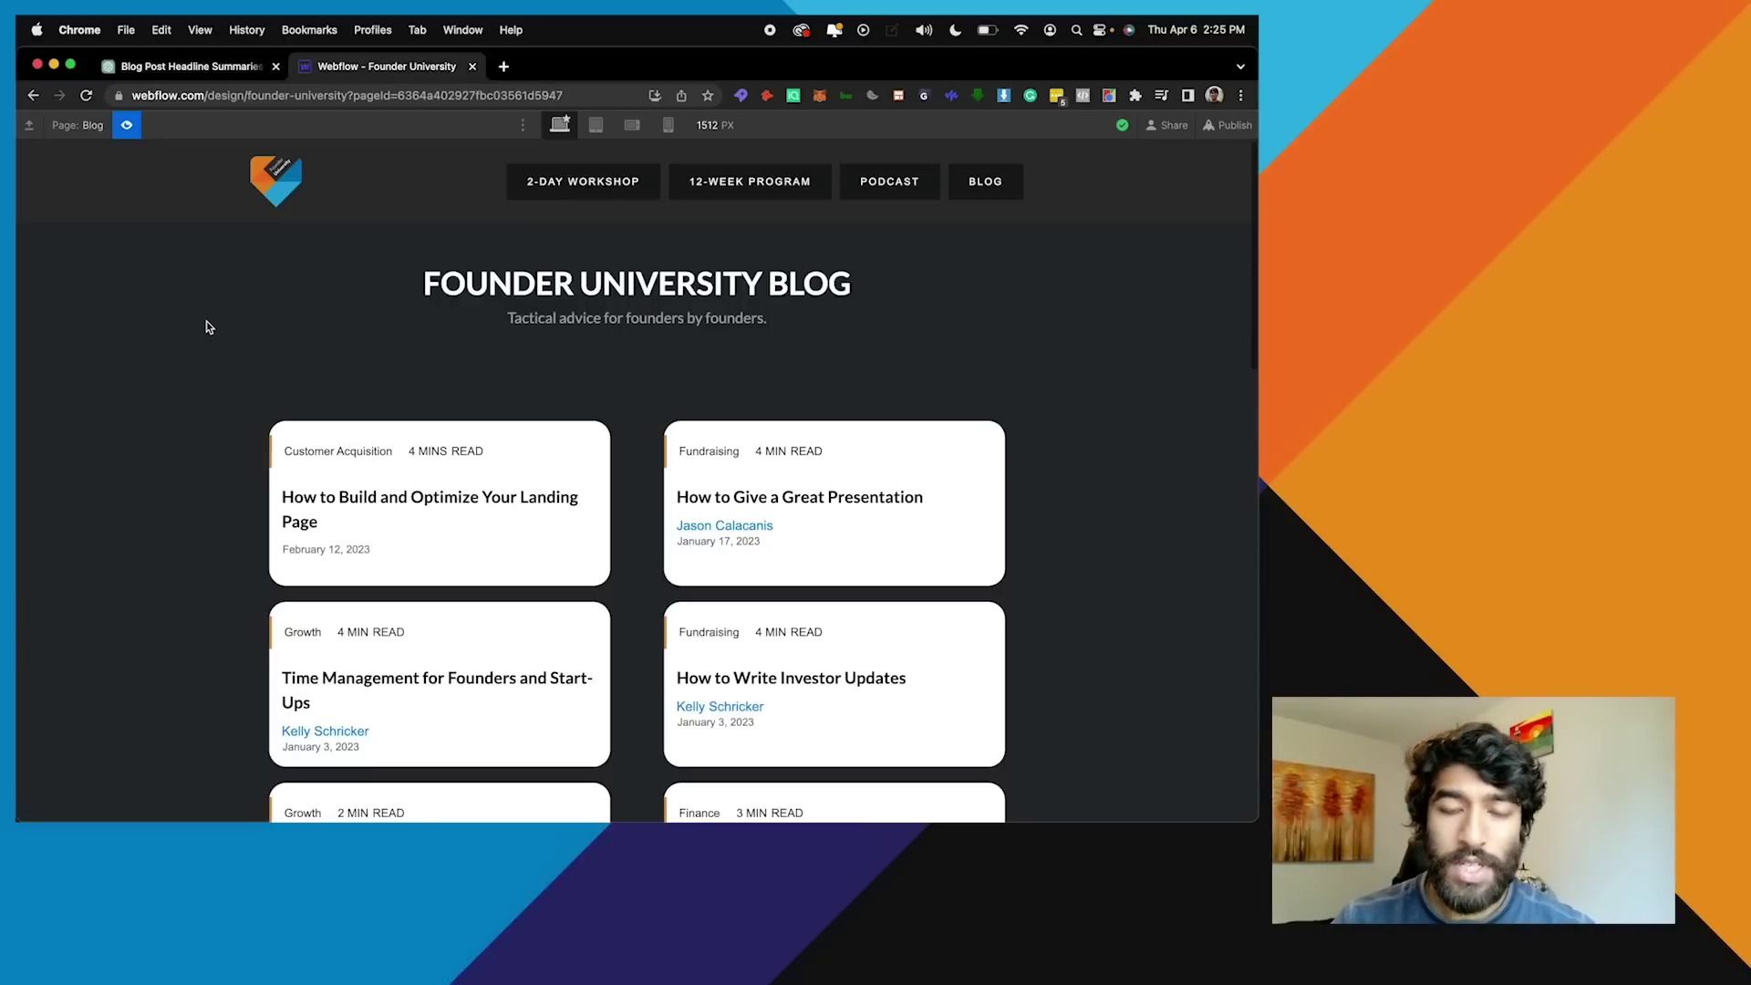
{"action": "scroll", "coordinate": [206, 321], "scroll_direction": "down", "scroll_amount": 5}
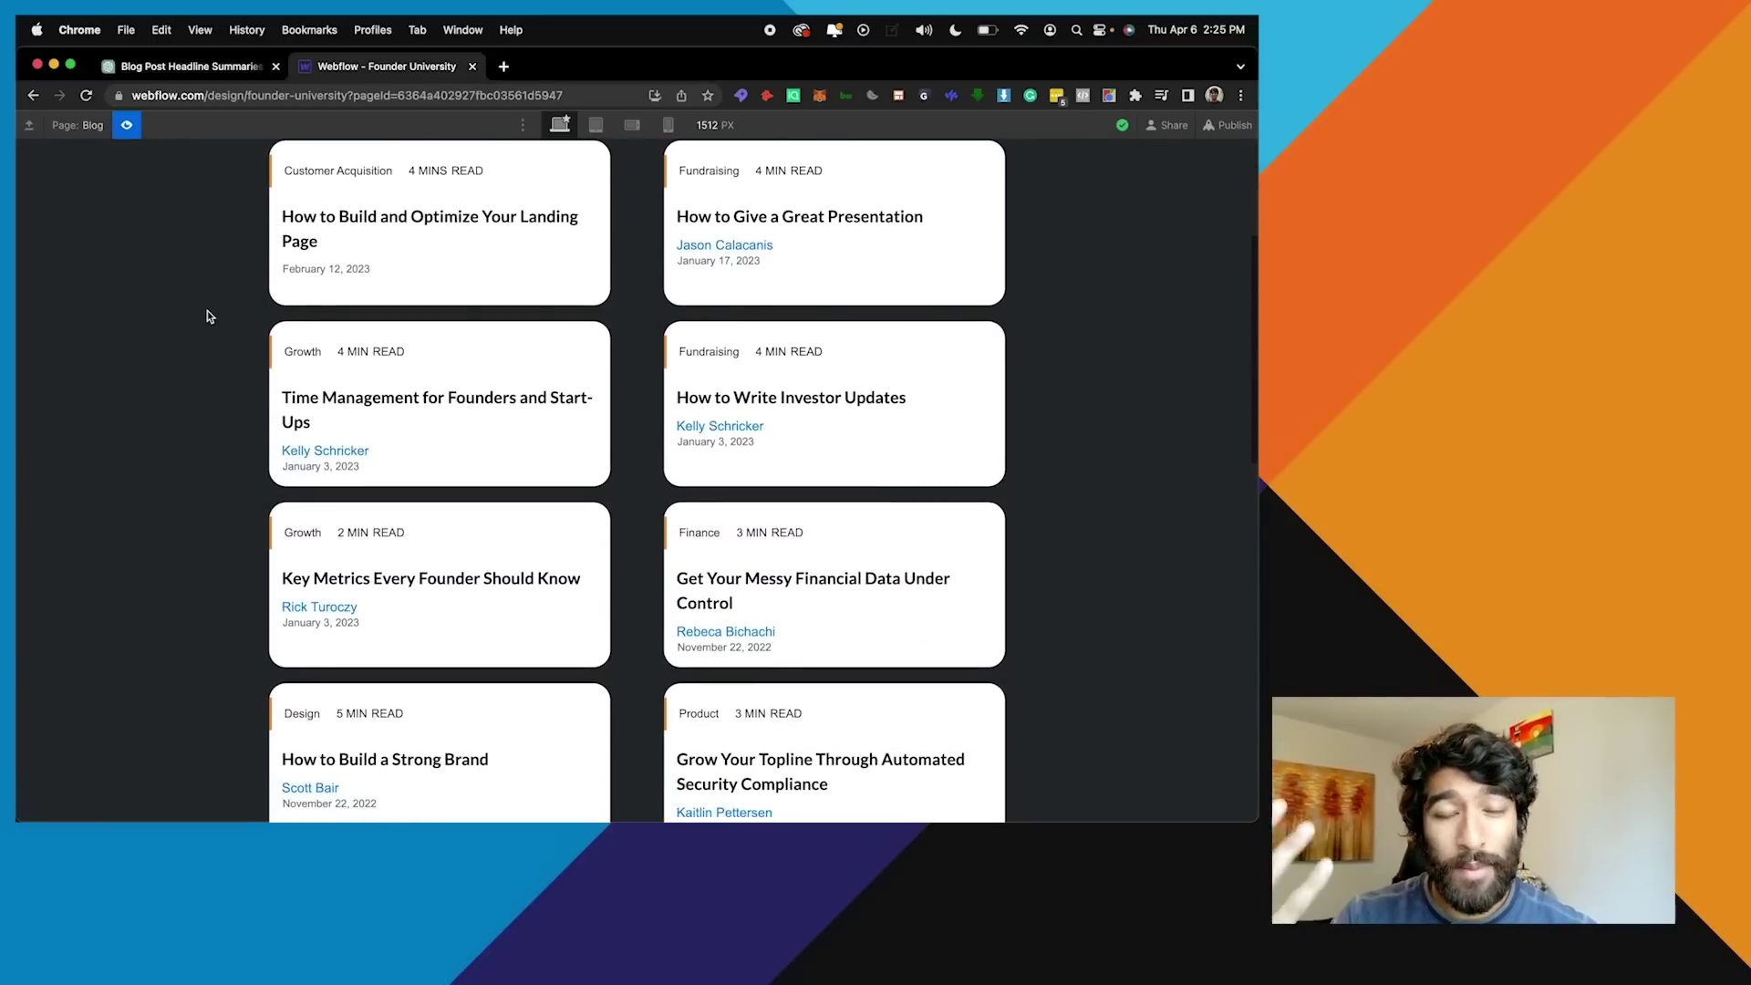
{"action": "scroll", "coordinate": [207, 312], "scroll_direction": "up", "scroll_amount": 1}
{"action": "scroll", "coordinate": [206, 314], "scroll_direction": "up", "scroll_amount": 3}
{"action": "scroll", "coordinate": [206, 314], "scroll_direction": "down", "scroll_amount": 3}
Bring the Notion Playground page beside the browser, select its eight blog post topics, then return to Chrome
{"action": "left_click_drag", "start_coordinate": [1255, 386], "coordinate": [1106, 386]}
{"action": "left_click", "coordinate": [1148, 374]}
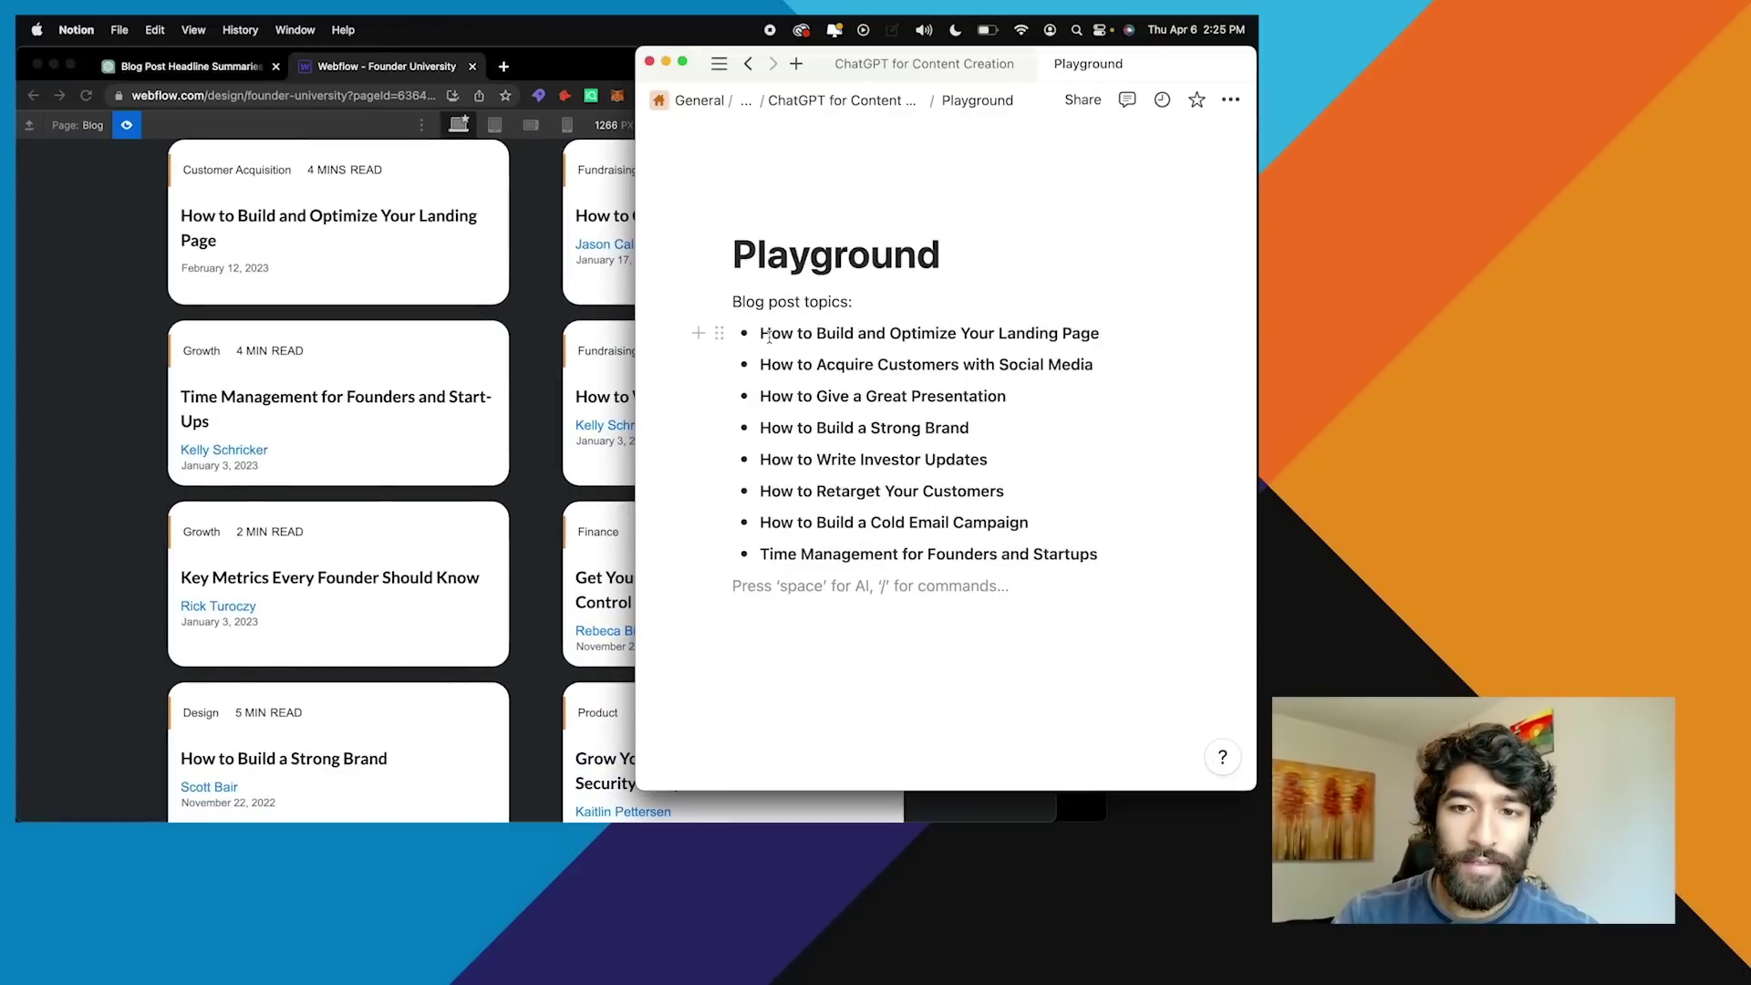
{"action": "left_click_drag", "start_coordinate": [769, 335], "coordinate": [1128, 544]}
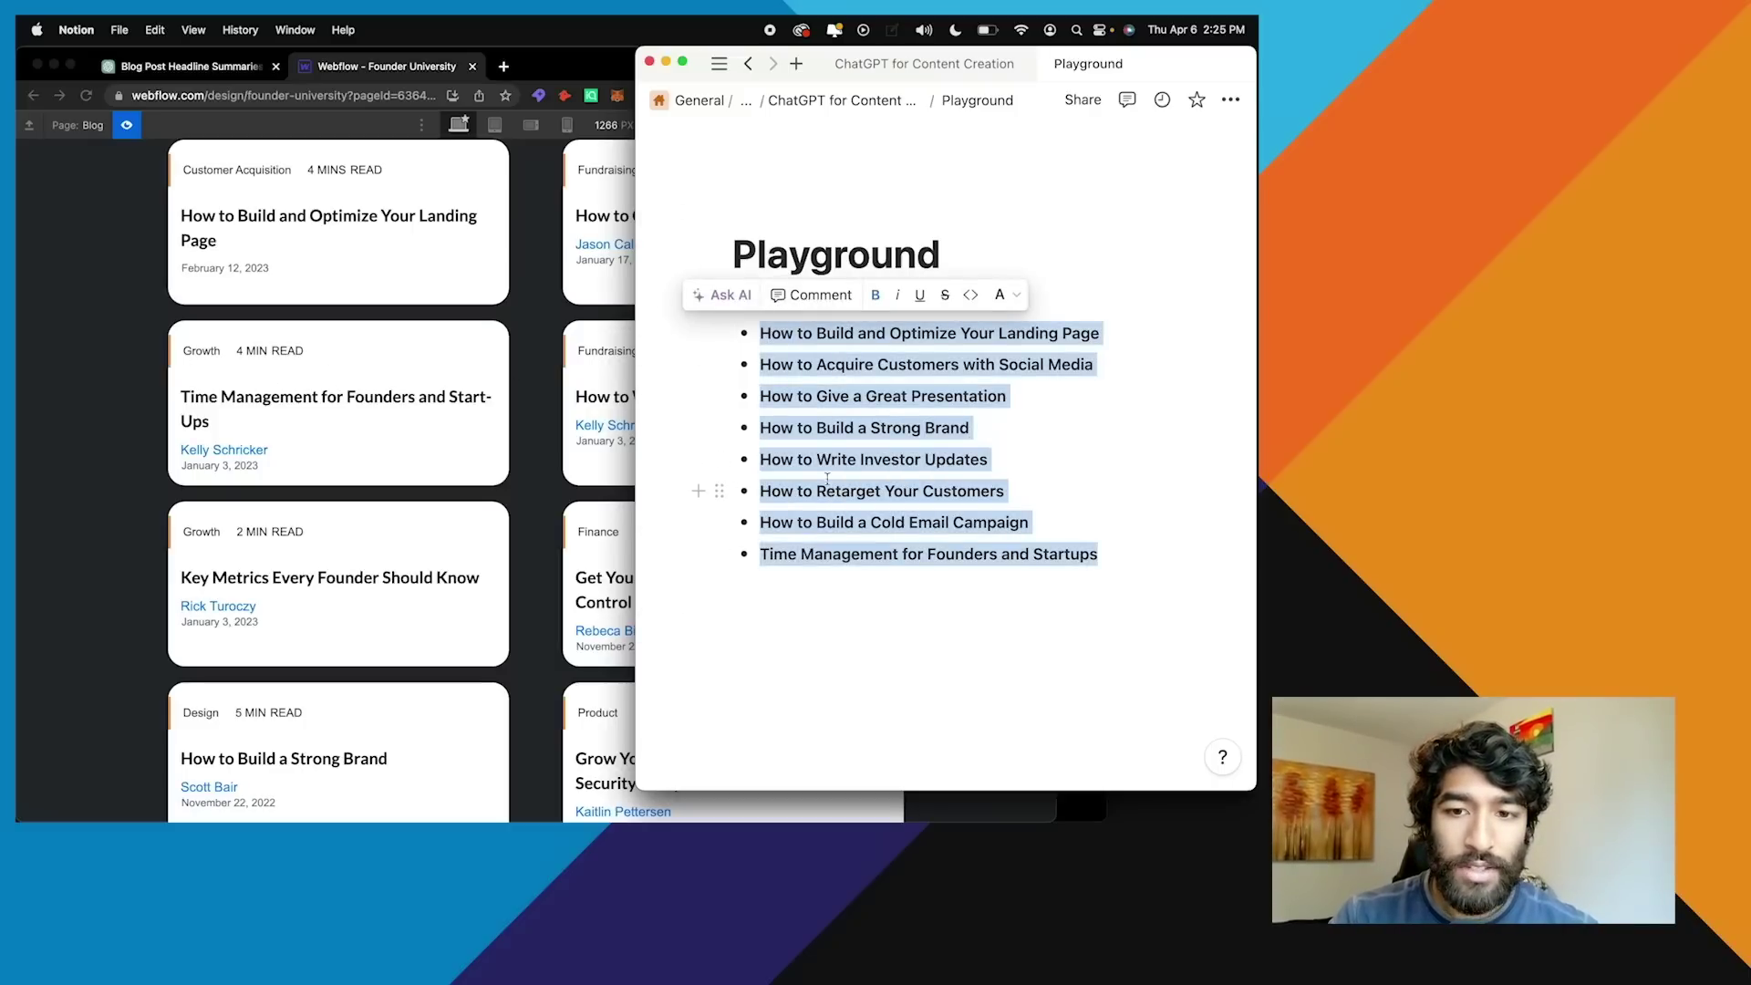
{"action": "left_click", "coordinate": [100, 268]}
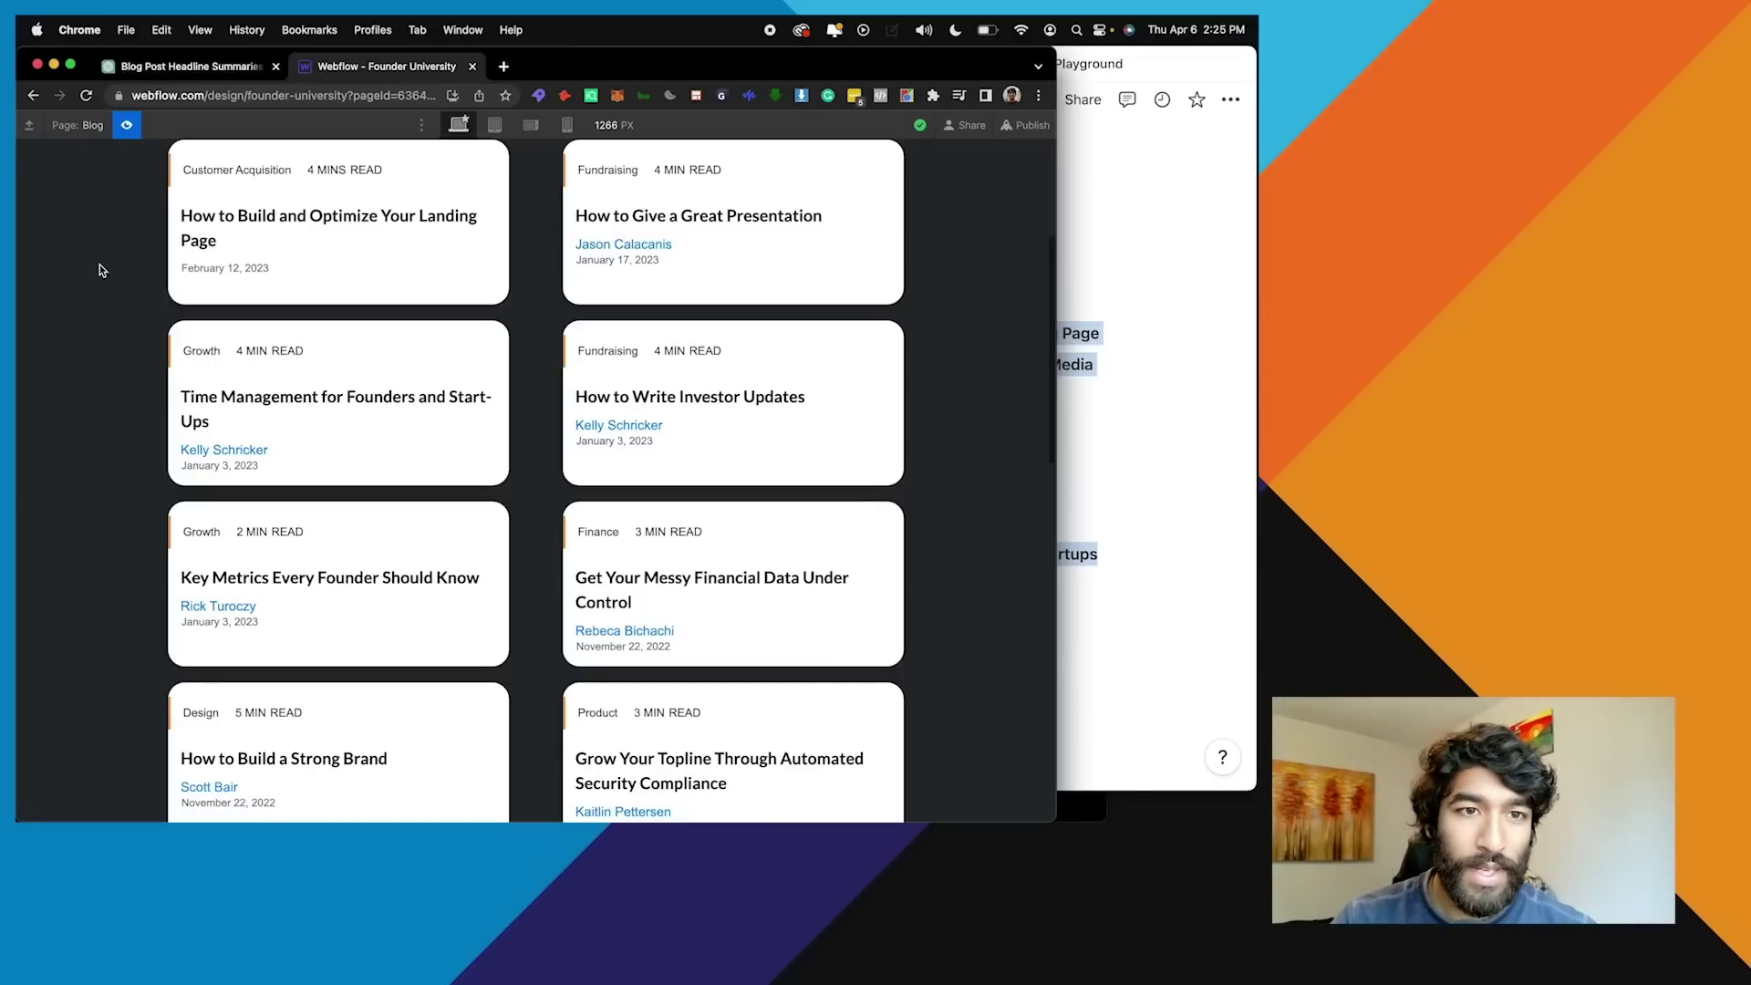
Send GPT-4 the pasted eight headlines, asking it to study them and propose 5 new related ideas
{"action": "left_click", "coordinate": [176, 67]}
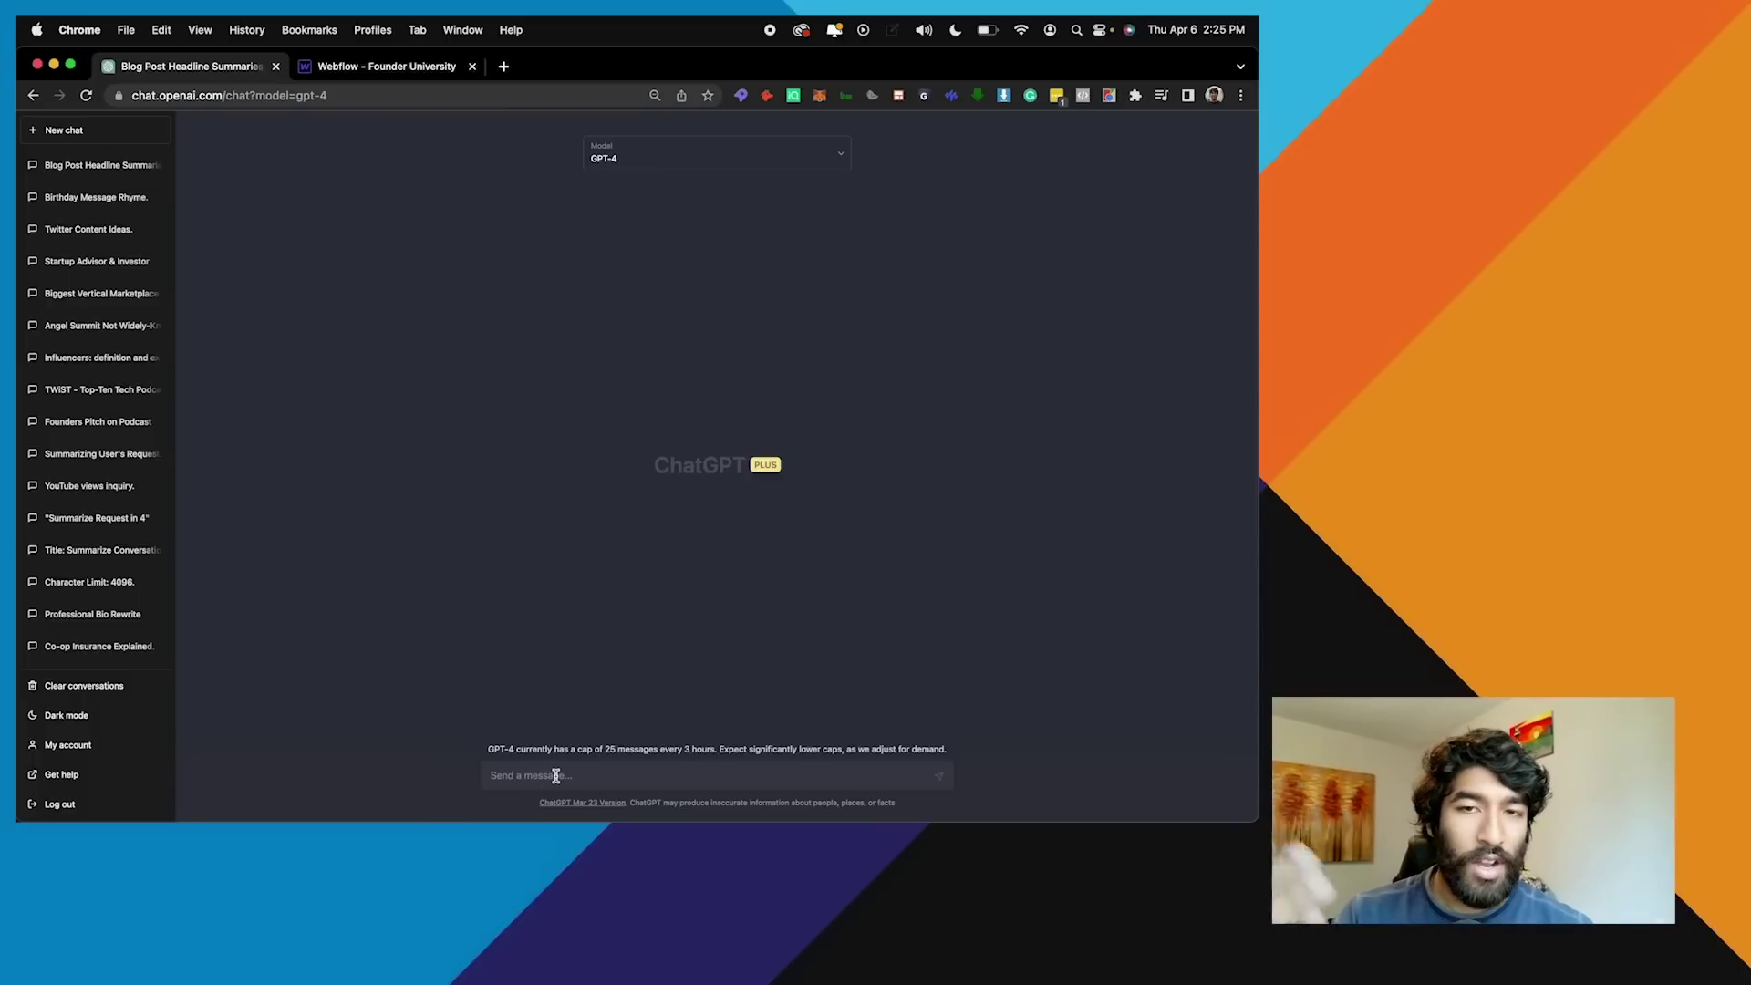
{"action": "left_click", "coordinate": [556, 775]}
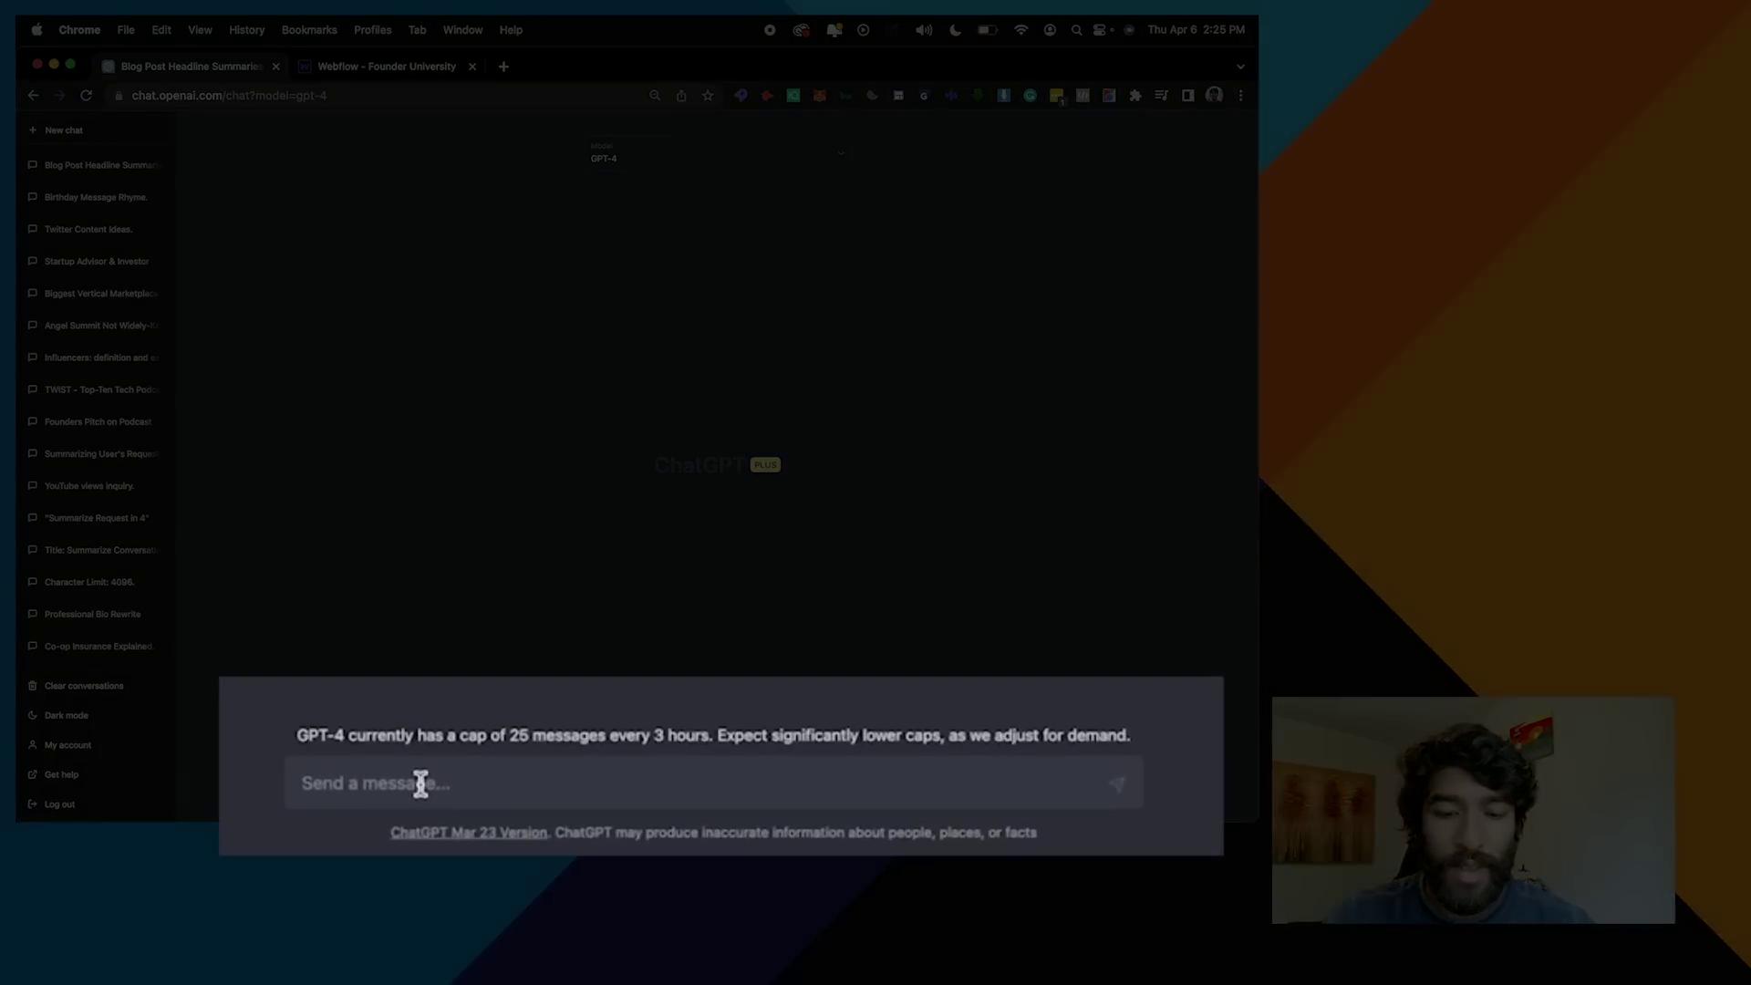
{"action": "type", "text": "Can yo"}
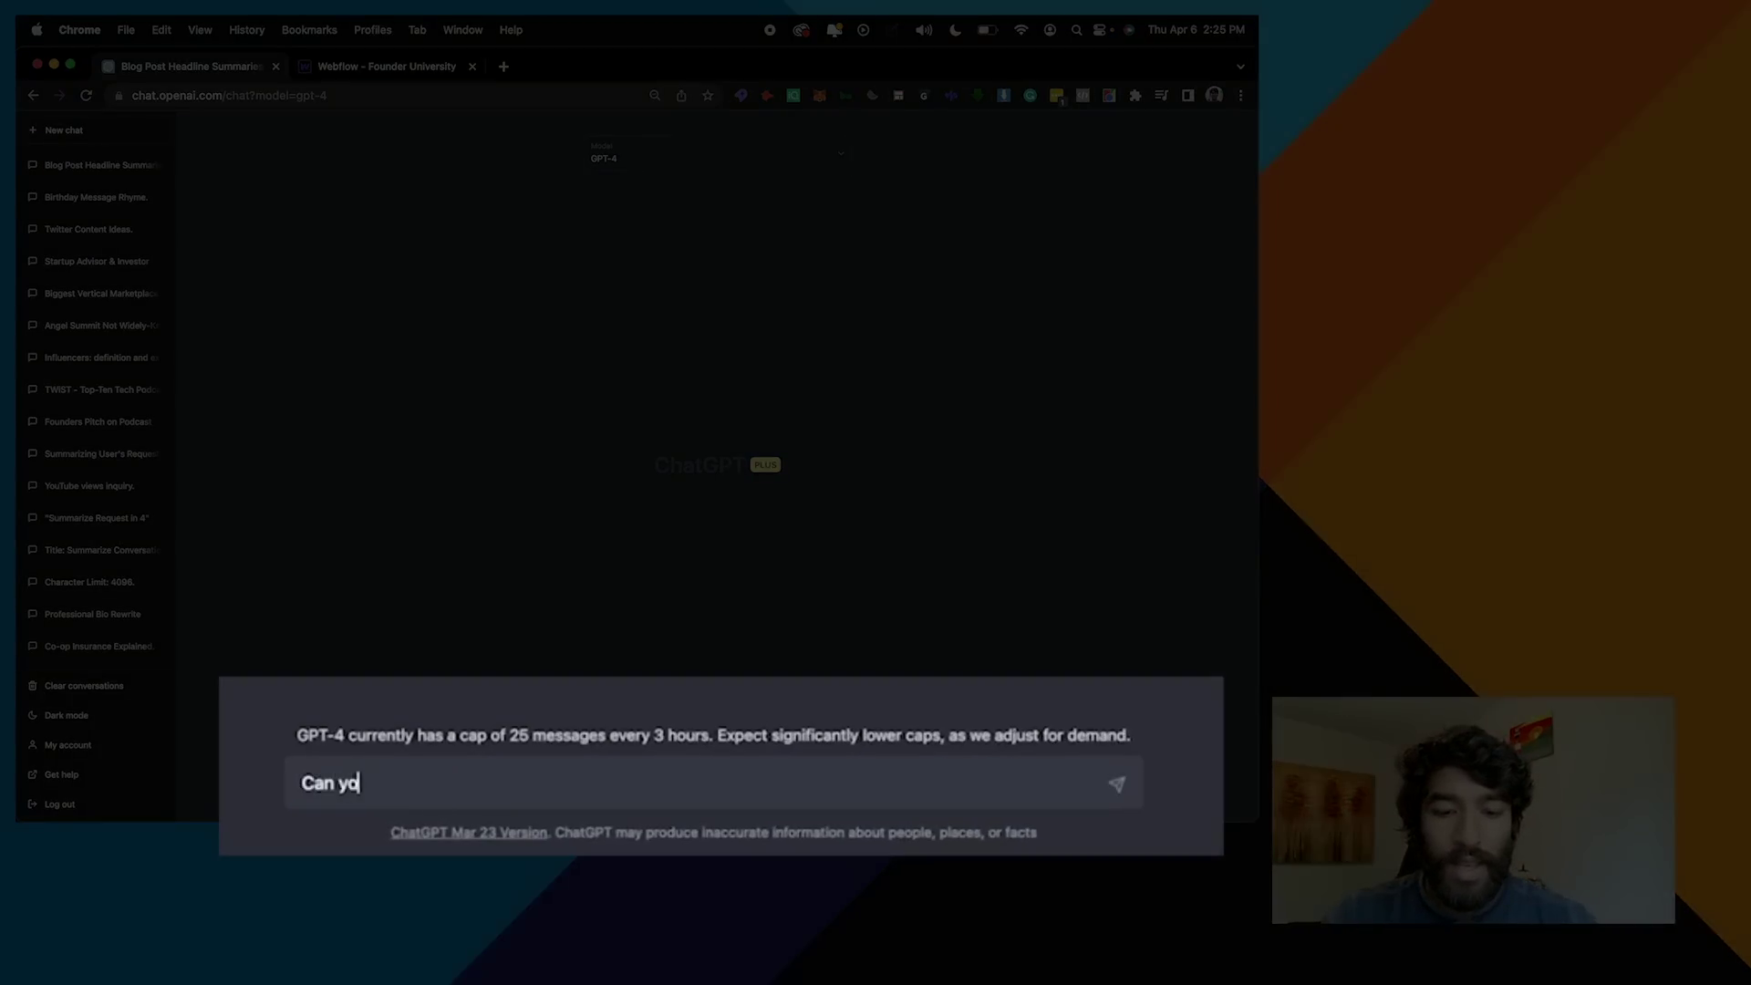
{"action": "type", "text": "u study the followin"}
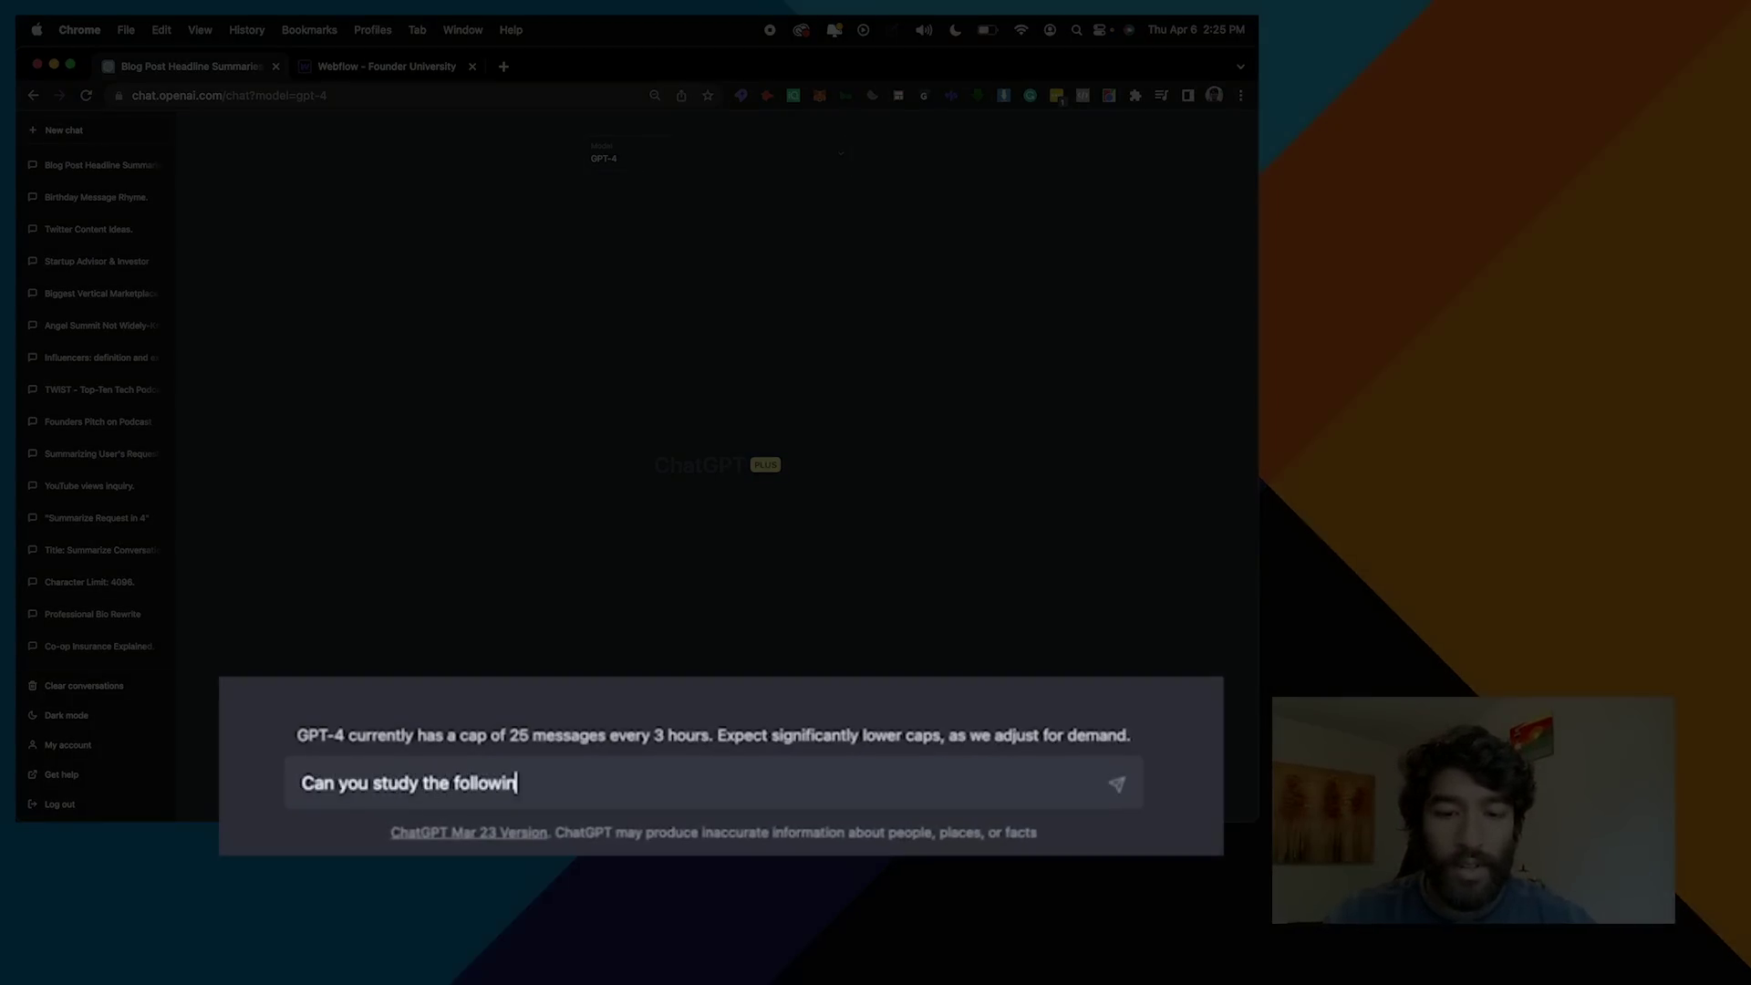
{"action": "type", "text": "g blog post headlines and come u"}
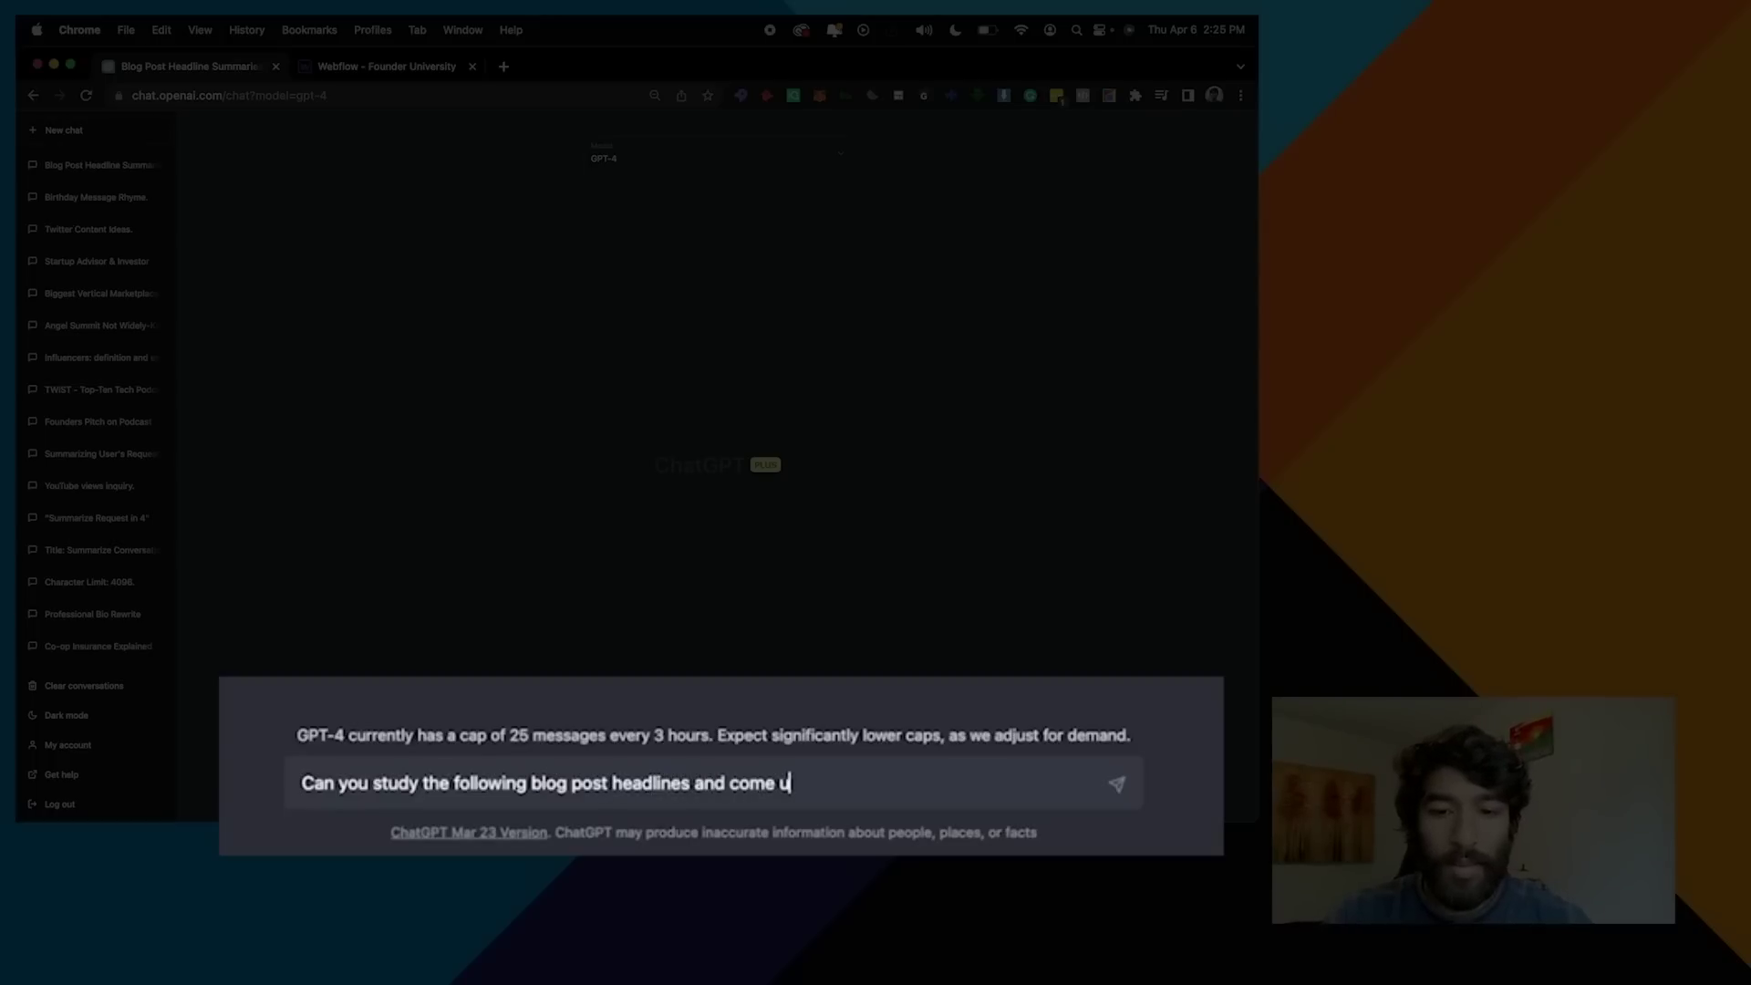
{"action": "type", "text": "p with "}
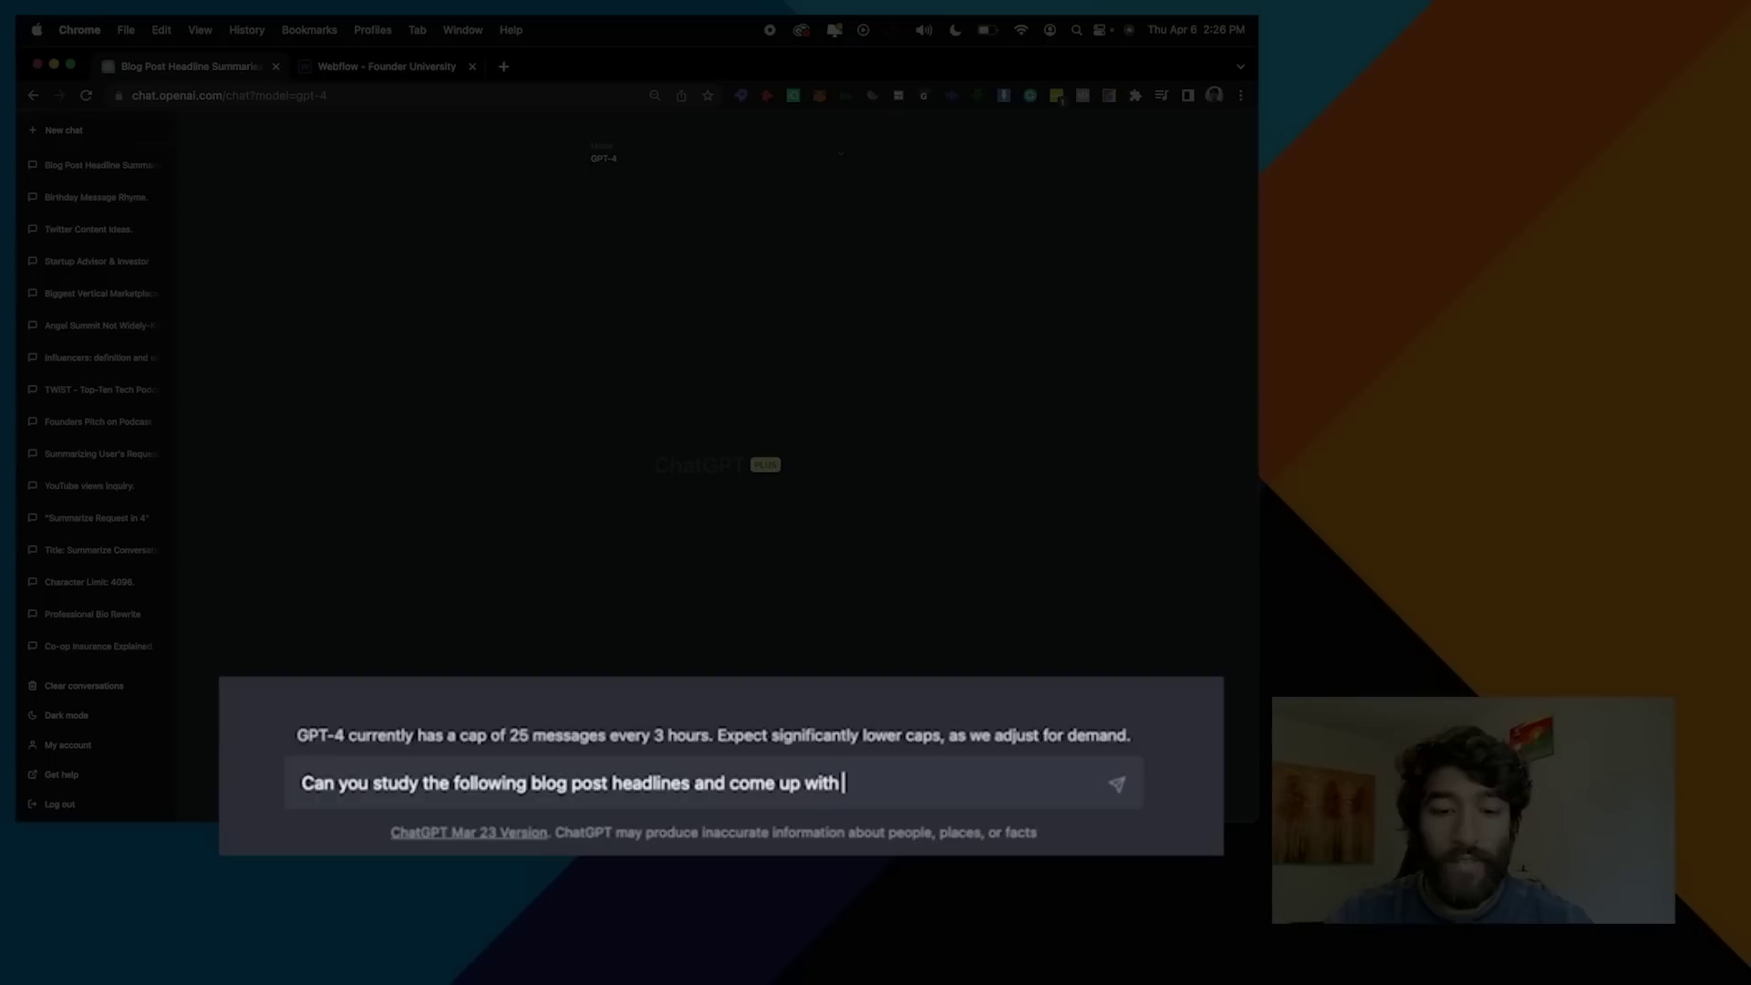
{"action": "type", "text": "5 new ideas that are related:"}
{"action": "type", "text": "**How to Build and Optimize Your Landing Page** - **How to Build a Strong Brand** - **How to Write Investor Updates** - **How to Retarget Your Customers** - **How to Build a Cold Email Campaign** - **Time Management for Founders and Startups**"}
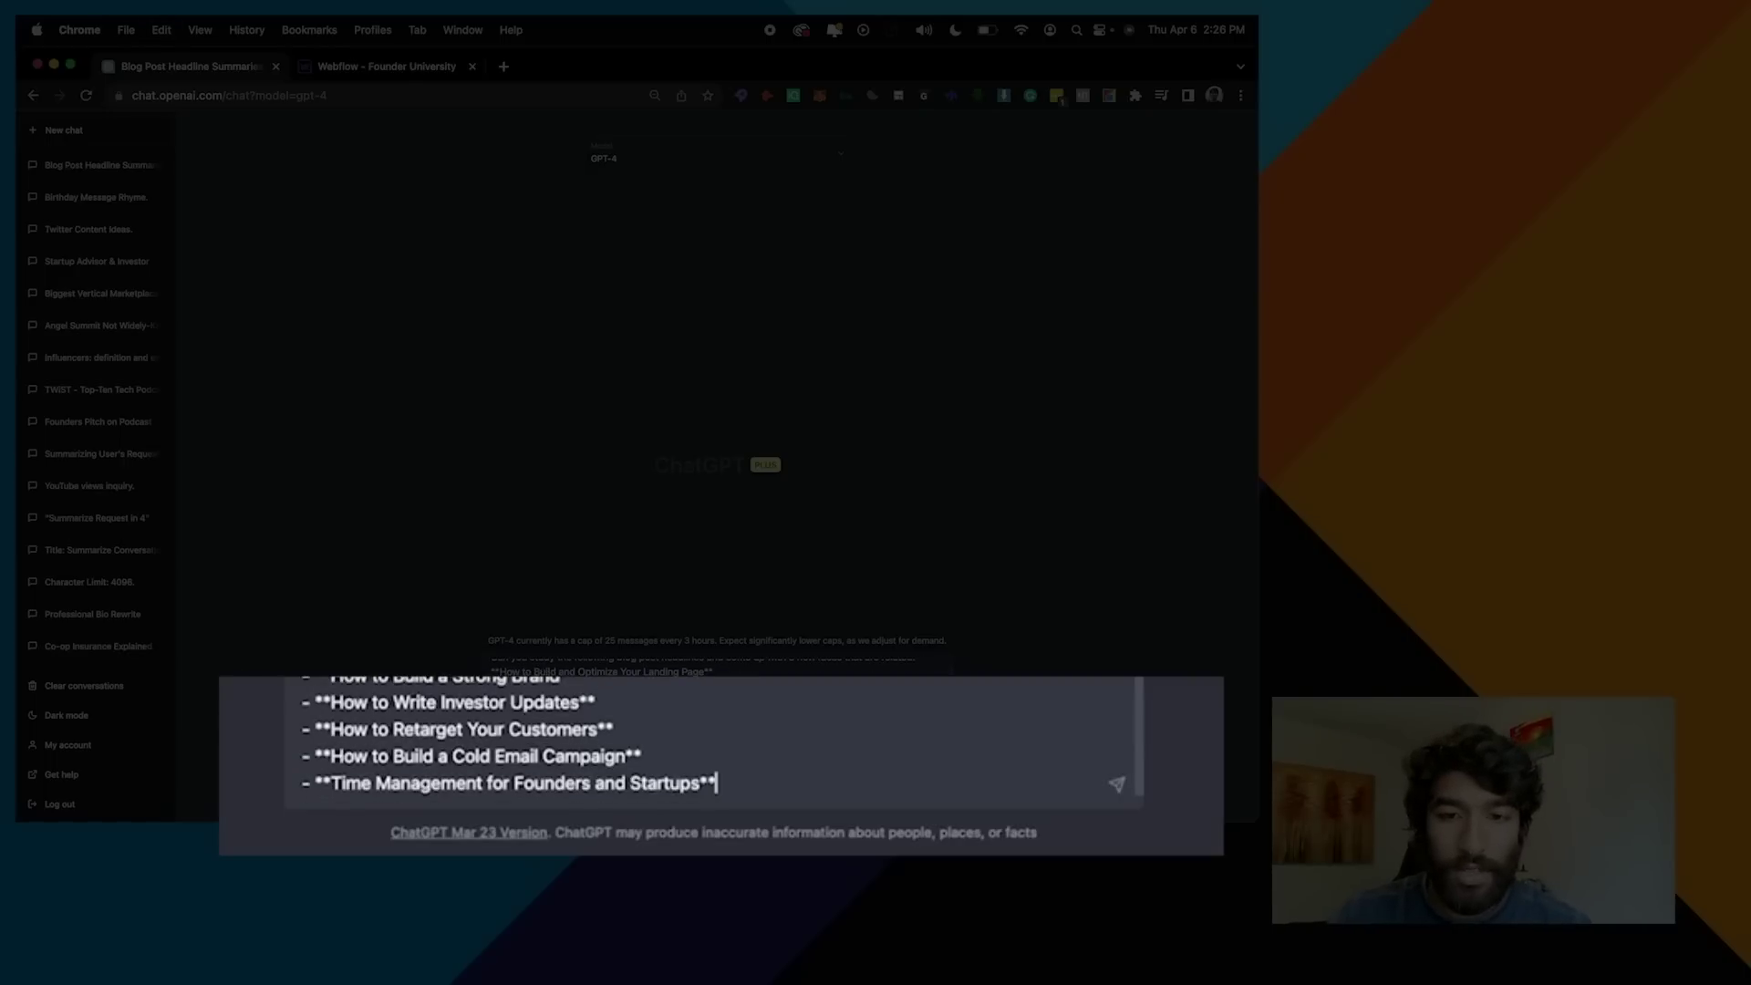
{"action": "key", "text": "Return"}
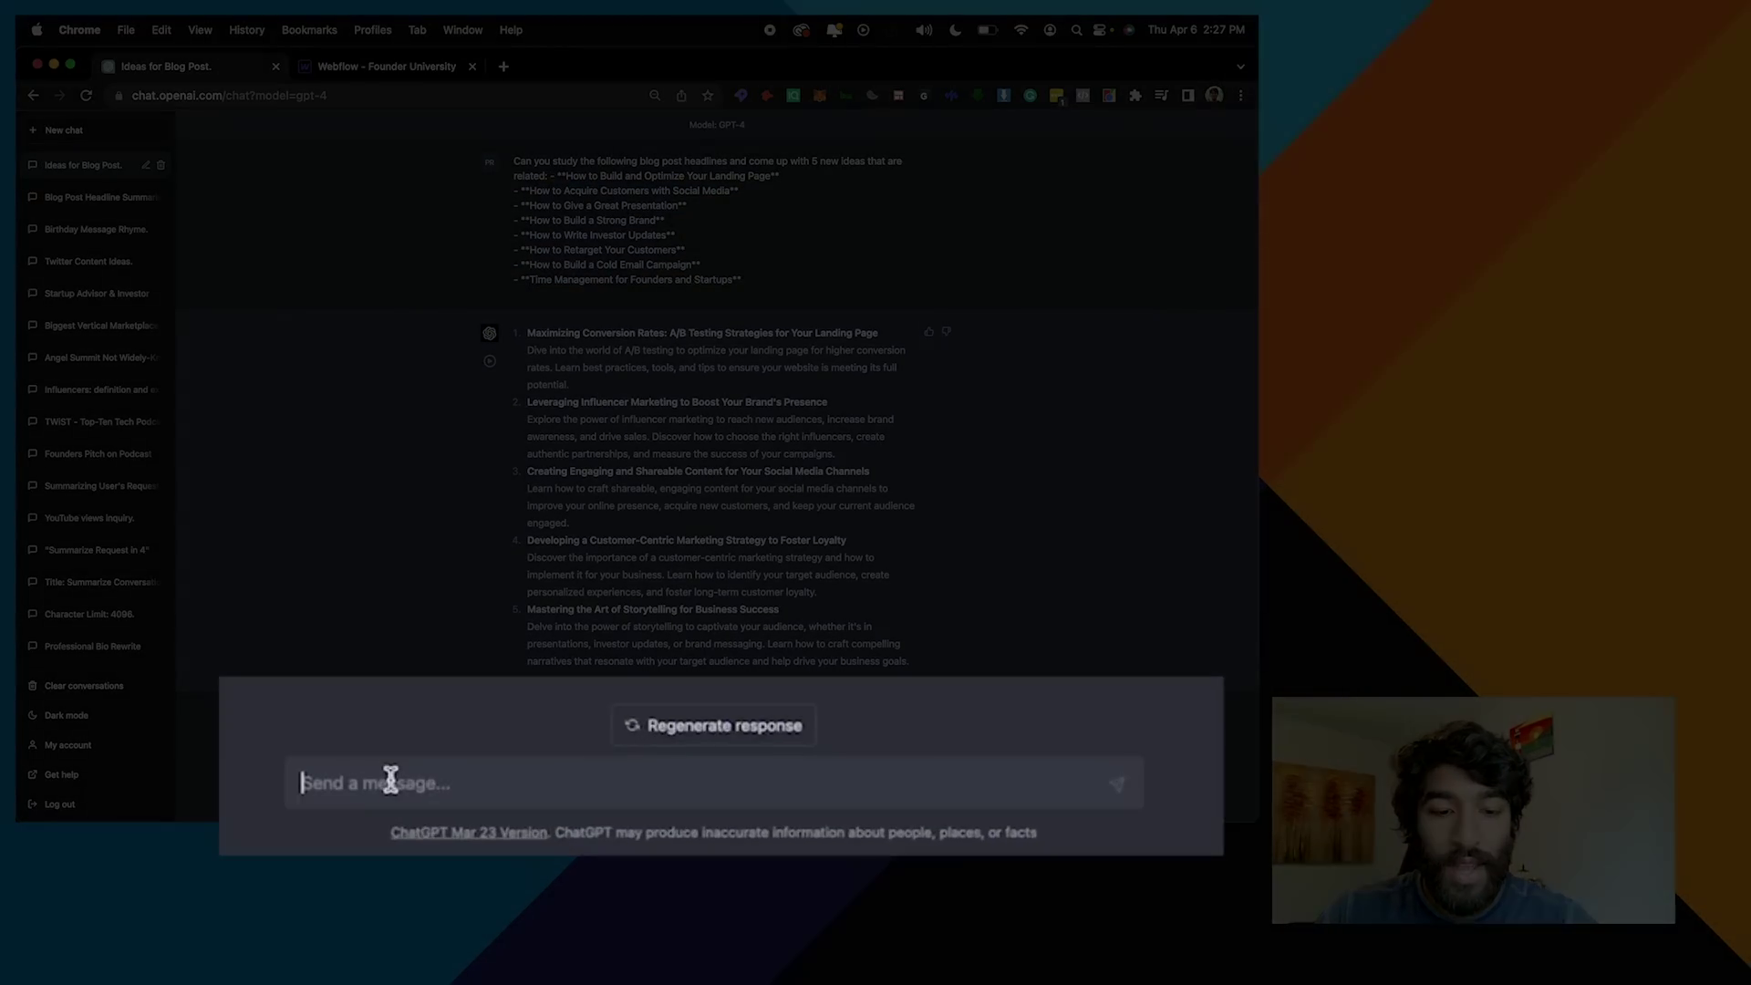
Ask GPT-4 for 5 new ideas of potential blog posts, then select its first five-idea reply
{"action": "type", "text": "please give me "}
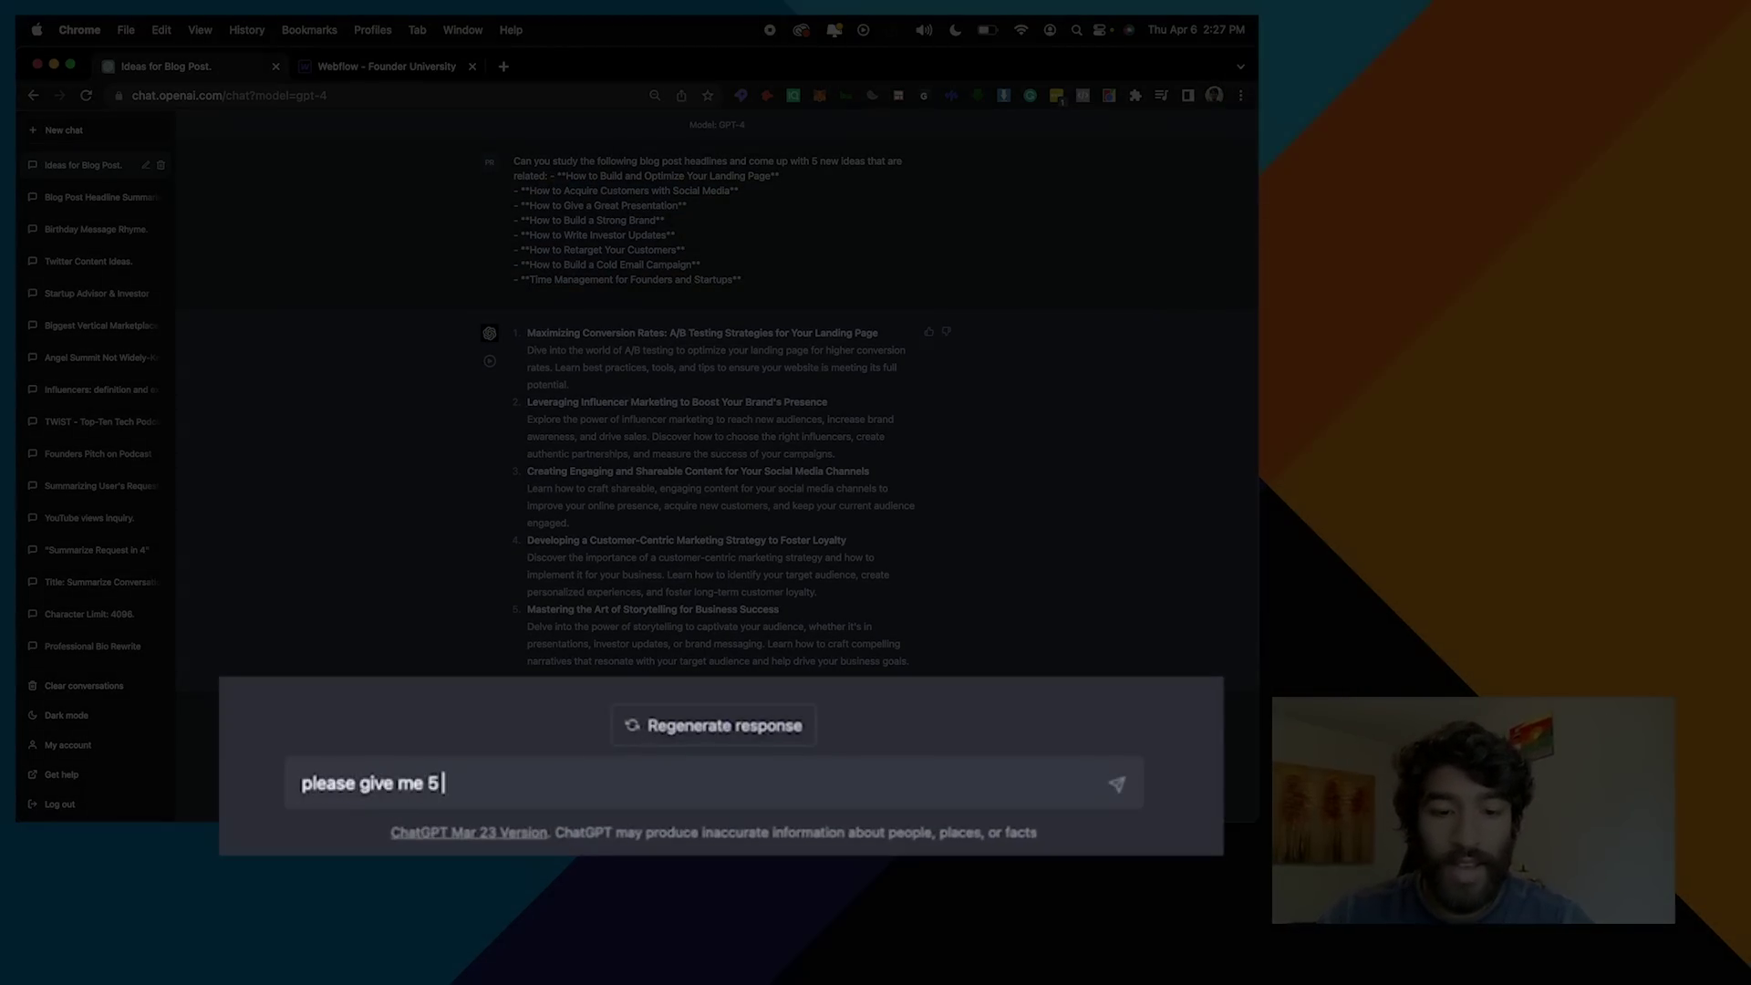
{"action": "type", "text": "5 new ideas "}
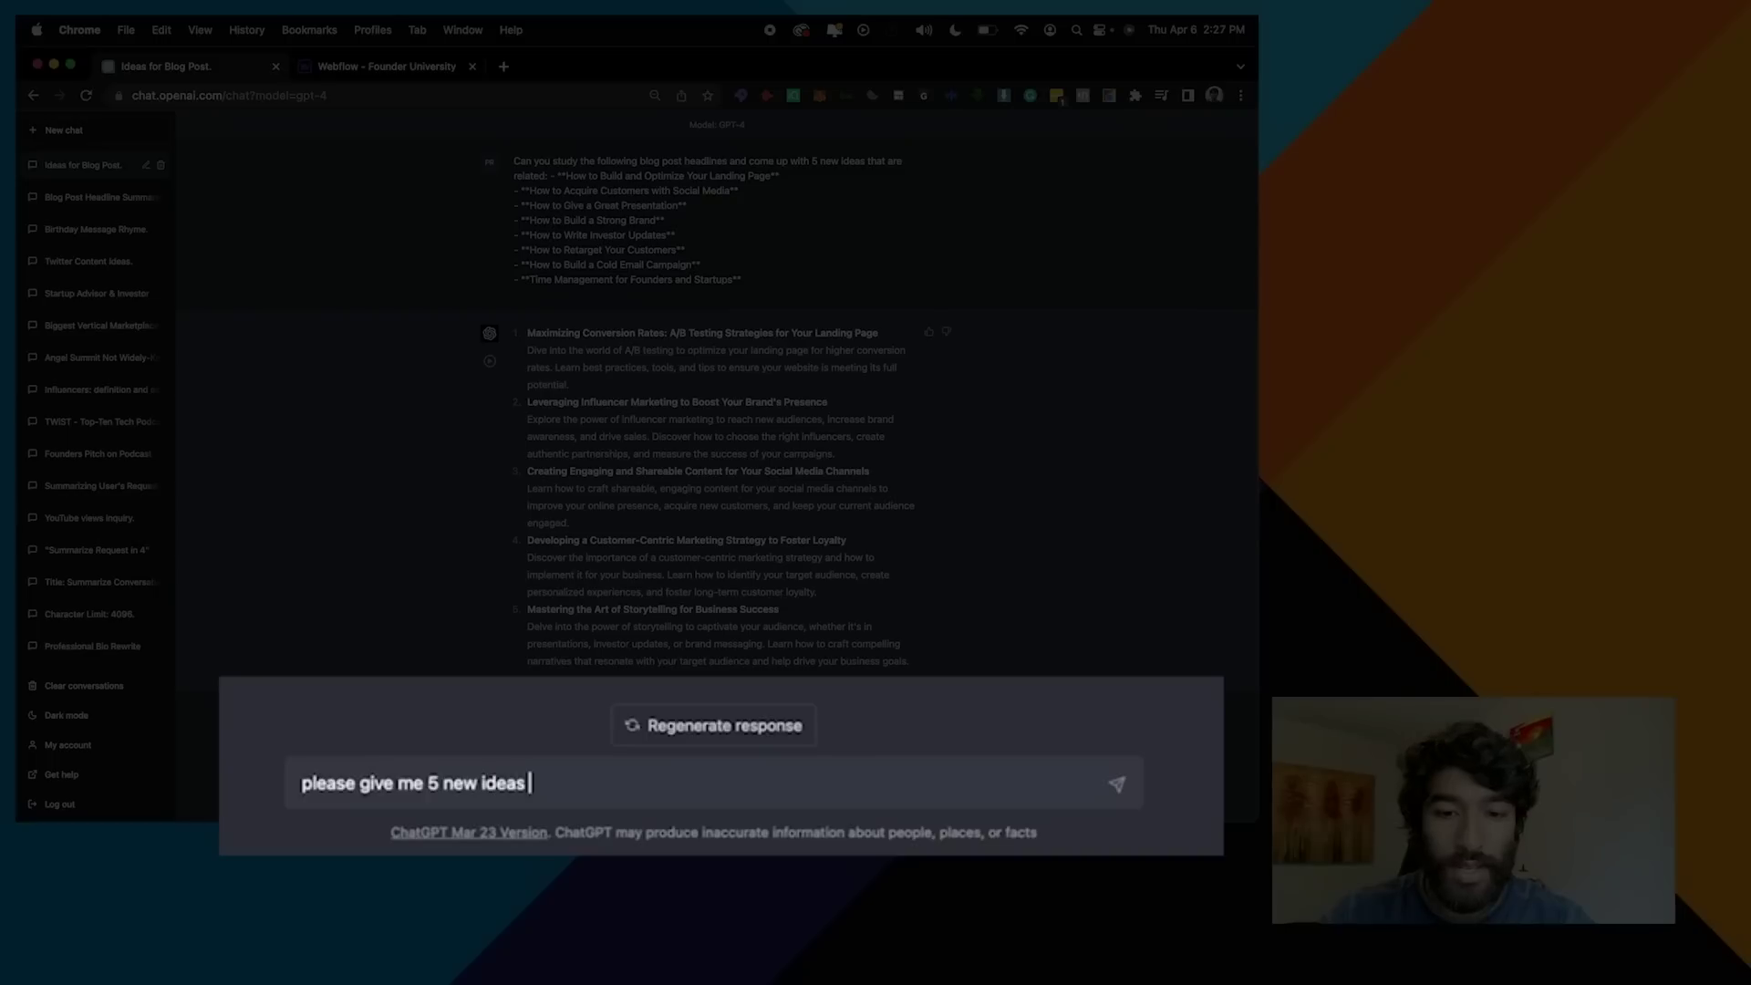
{"action": "type", "text": "tha"}
{"action": "key", "text": "BackSpace"}
{"action": "key", "text": "BackSpace"}
{"action": "key", "text": "BackSpace"}
{"action": "type", "text": "of potential blog posts"}
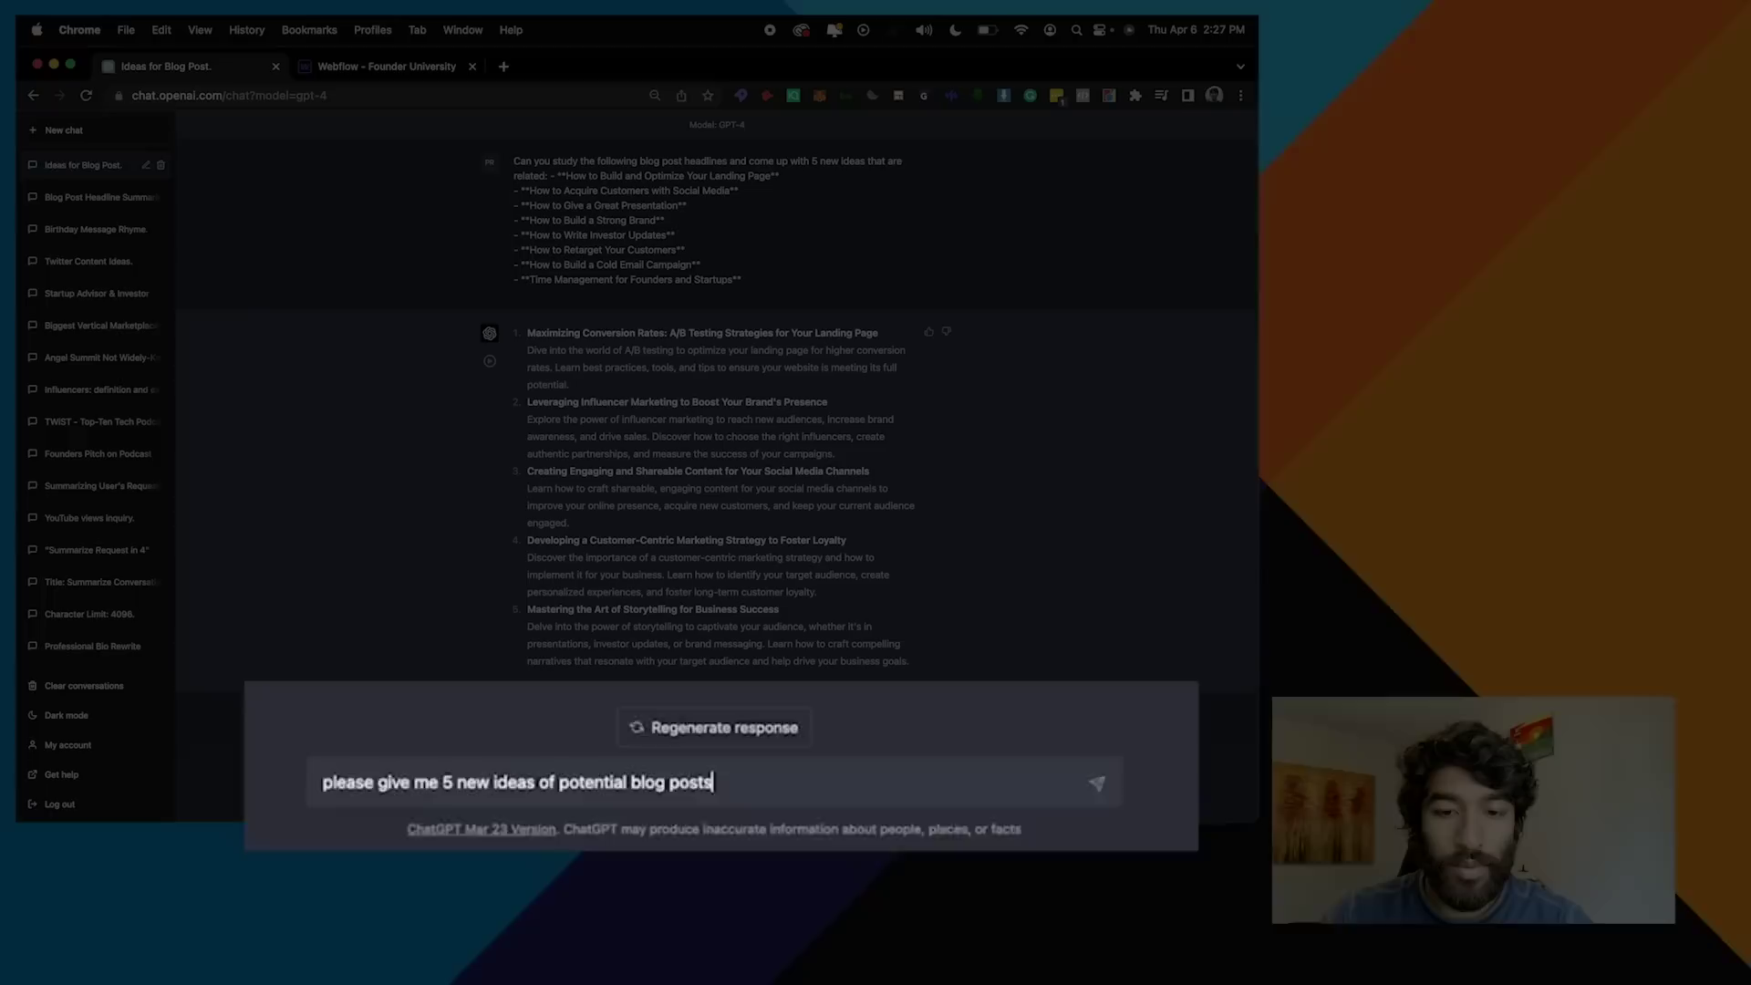
{"action": "key", "text": "Return"}
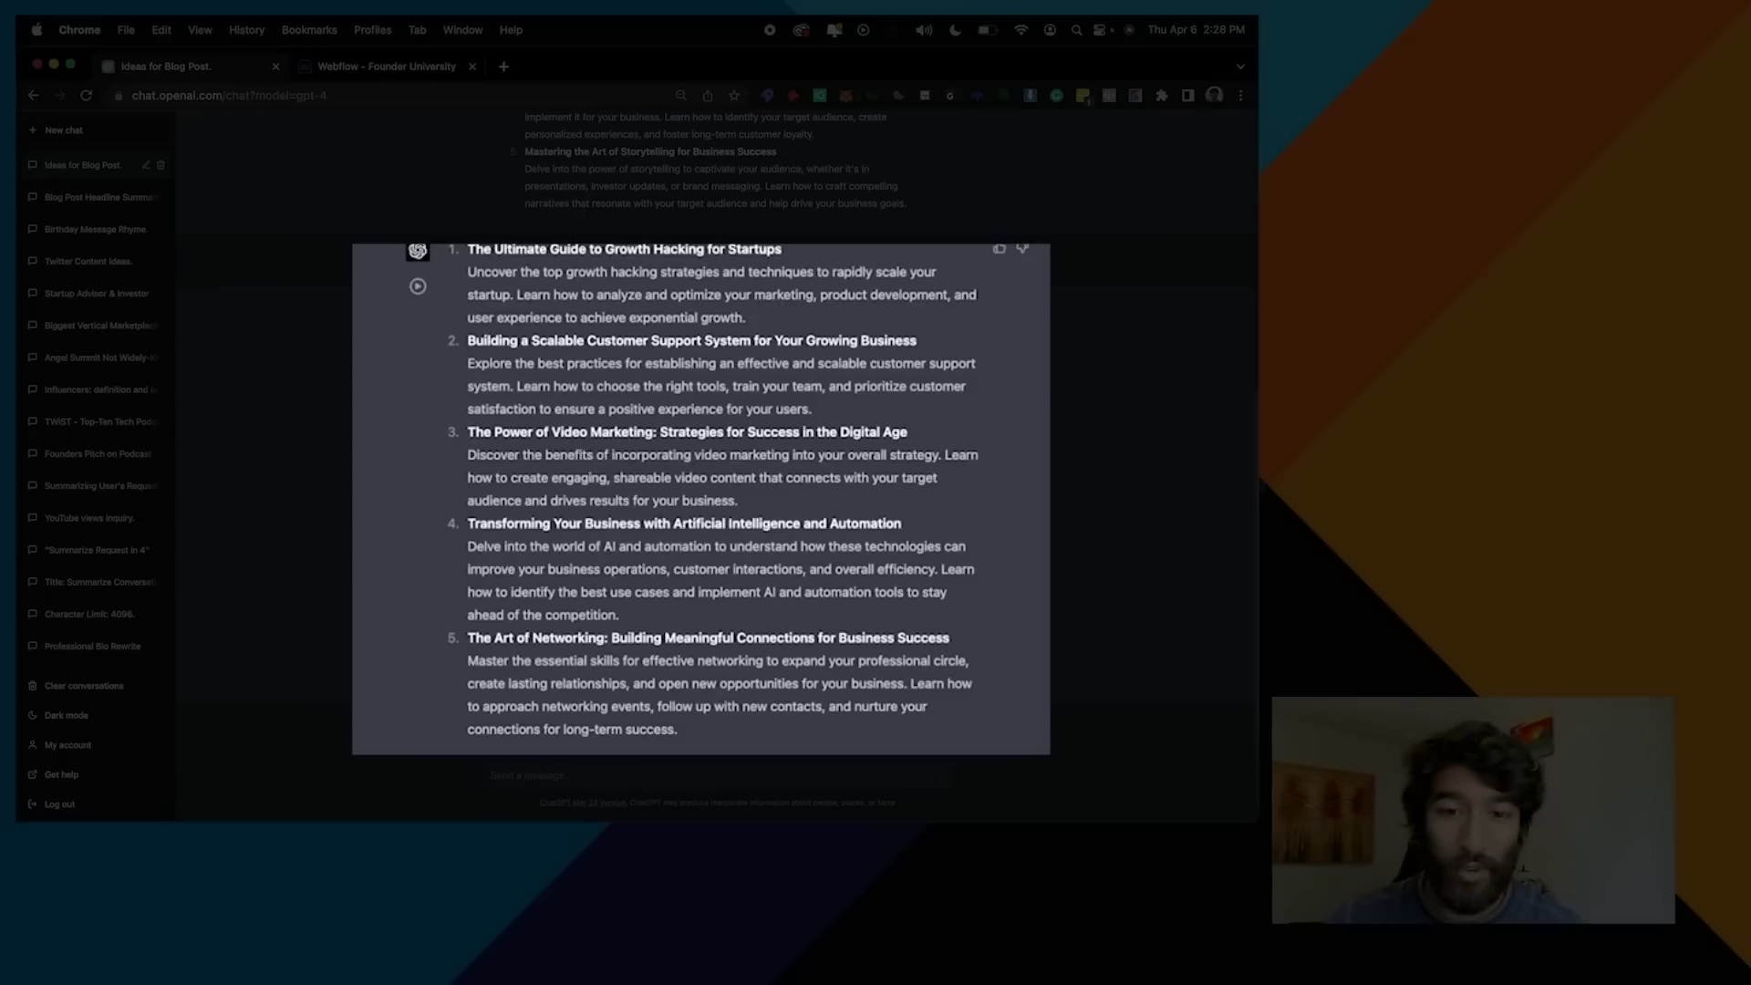
{"action": "scroll", "coordinate": [511, 230], "scroll_direction": "up", "scroll_amount": 5}
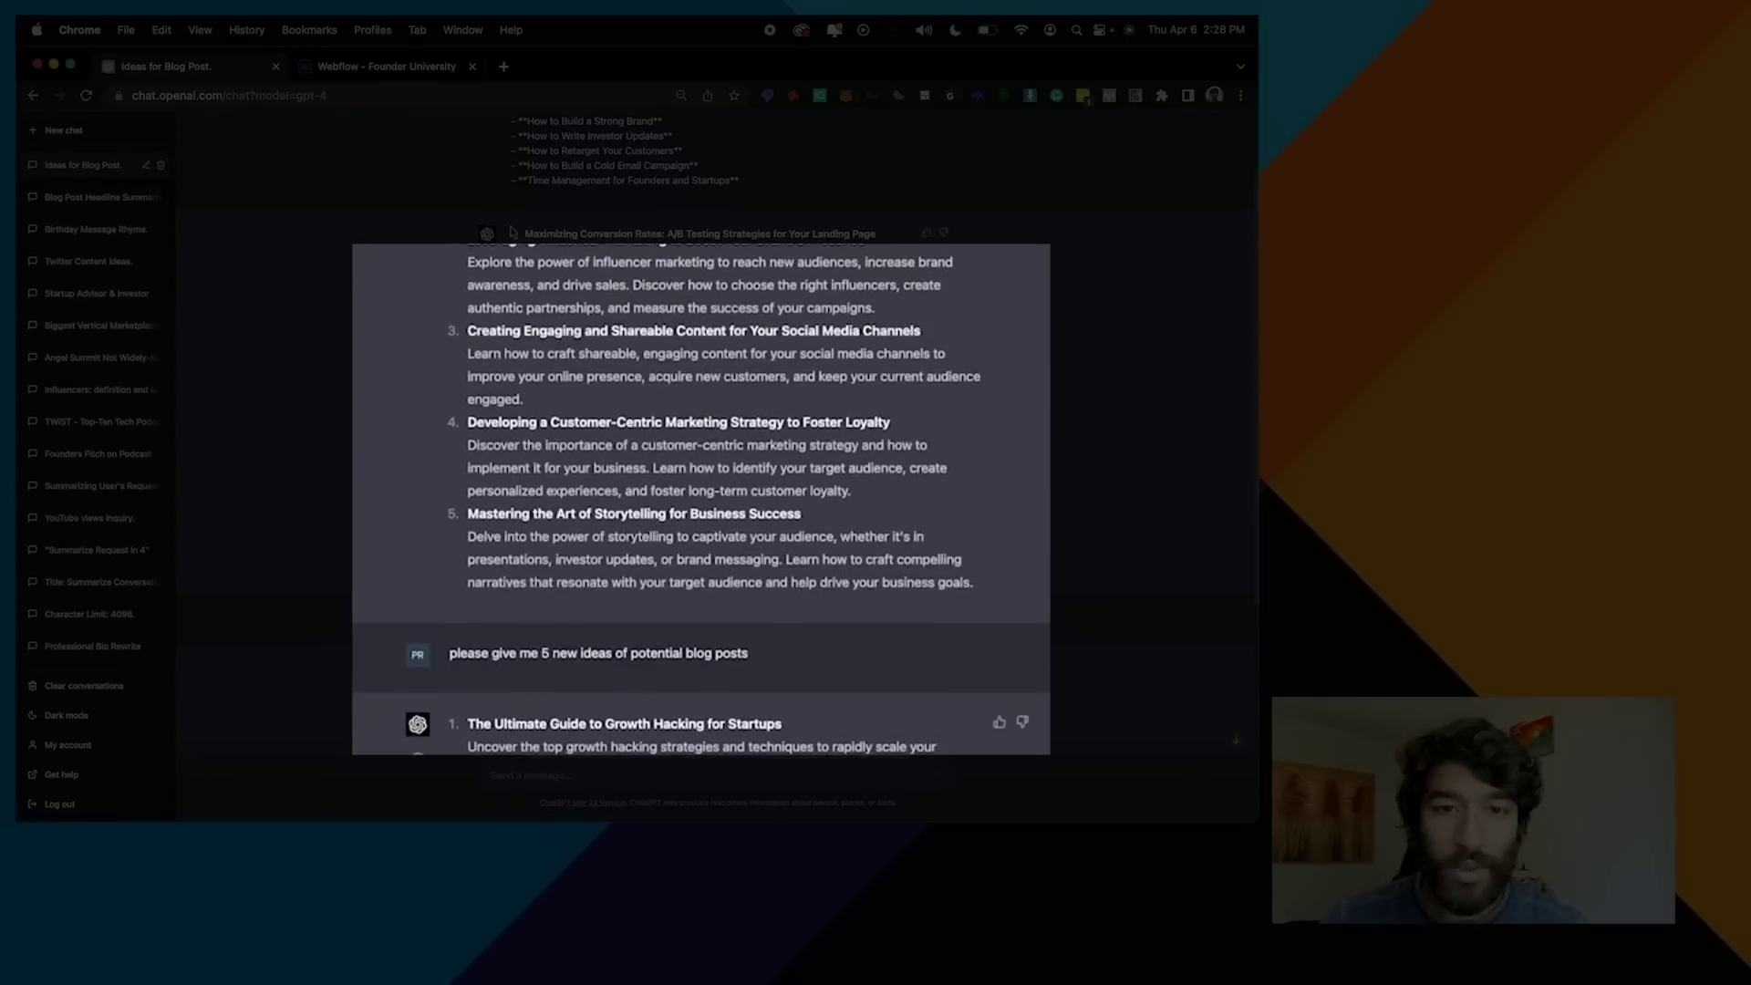
{"action": "left_click_drag", "start_coordinate": [536, 230], "coordinate": [953, 569]}
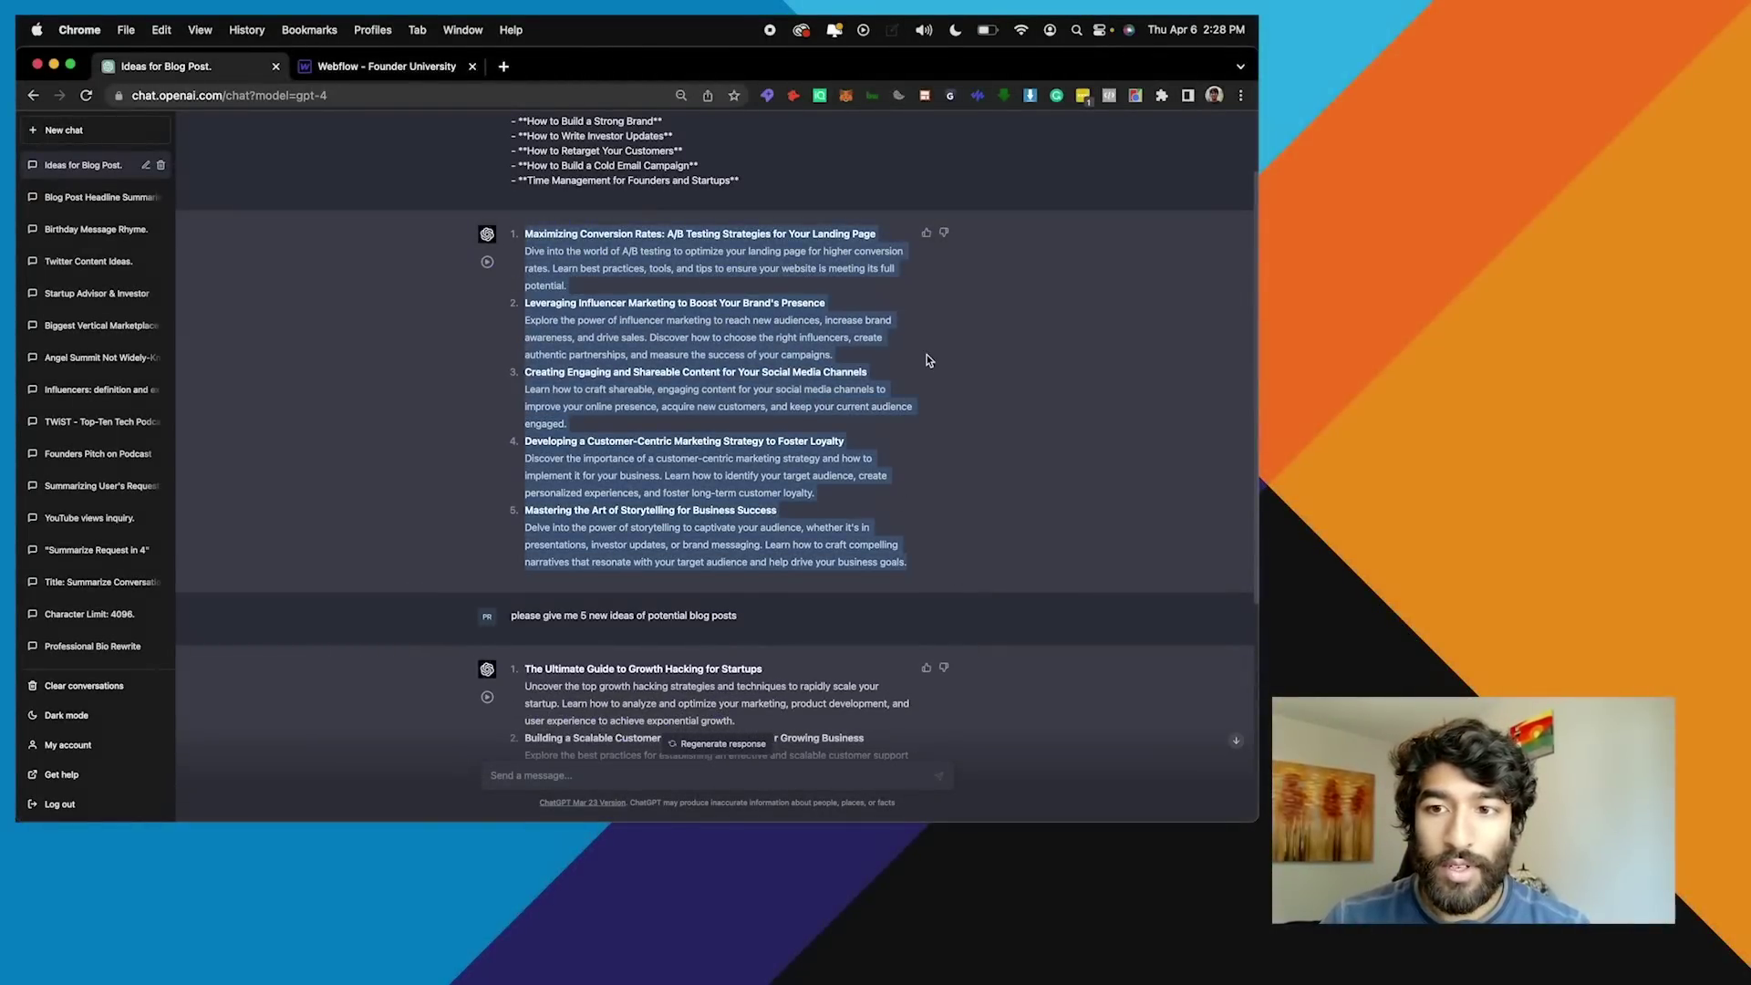
In Notion, add a 'New blog post ideas:' heading below the topics and paste GPT-4's first five ideas
{"action": "key", "text": "ctrl+Up"}
{"action": "left_click", "coordinate": [1151, 525]}
{"action": "left_click", "coordinate": [849, 617]}
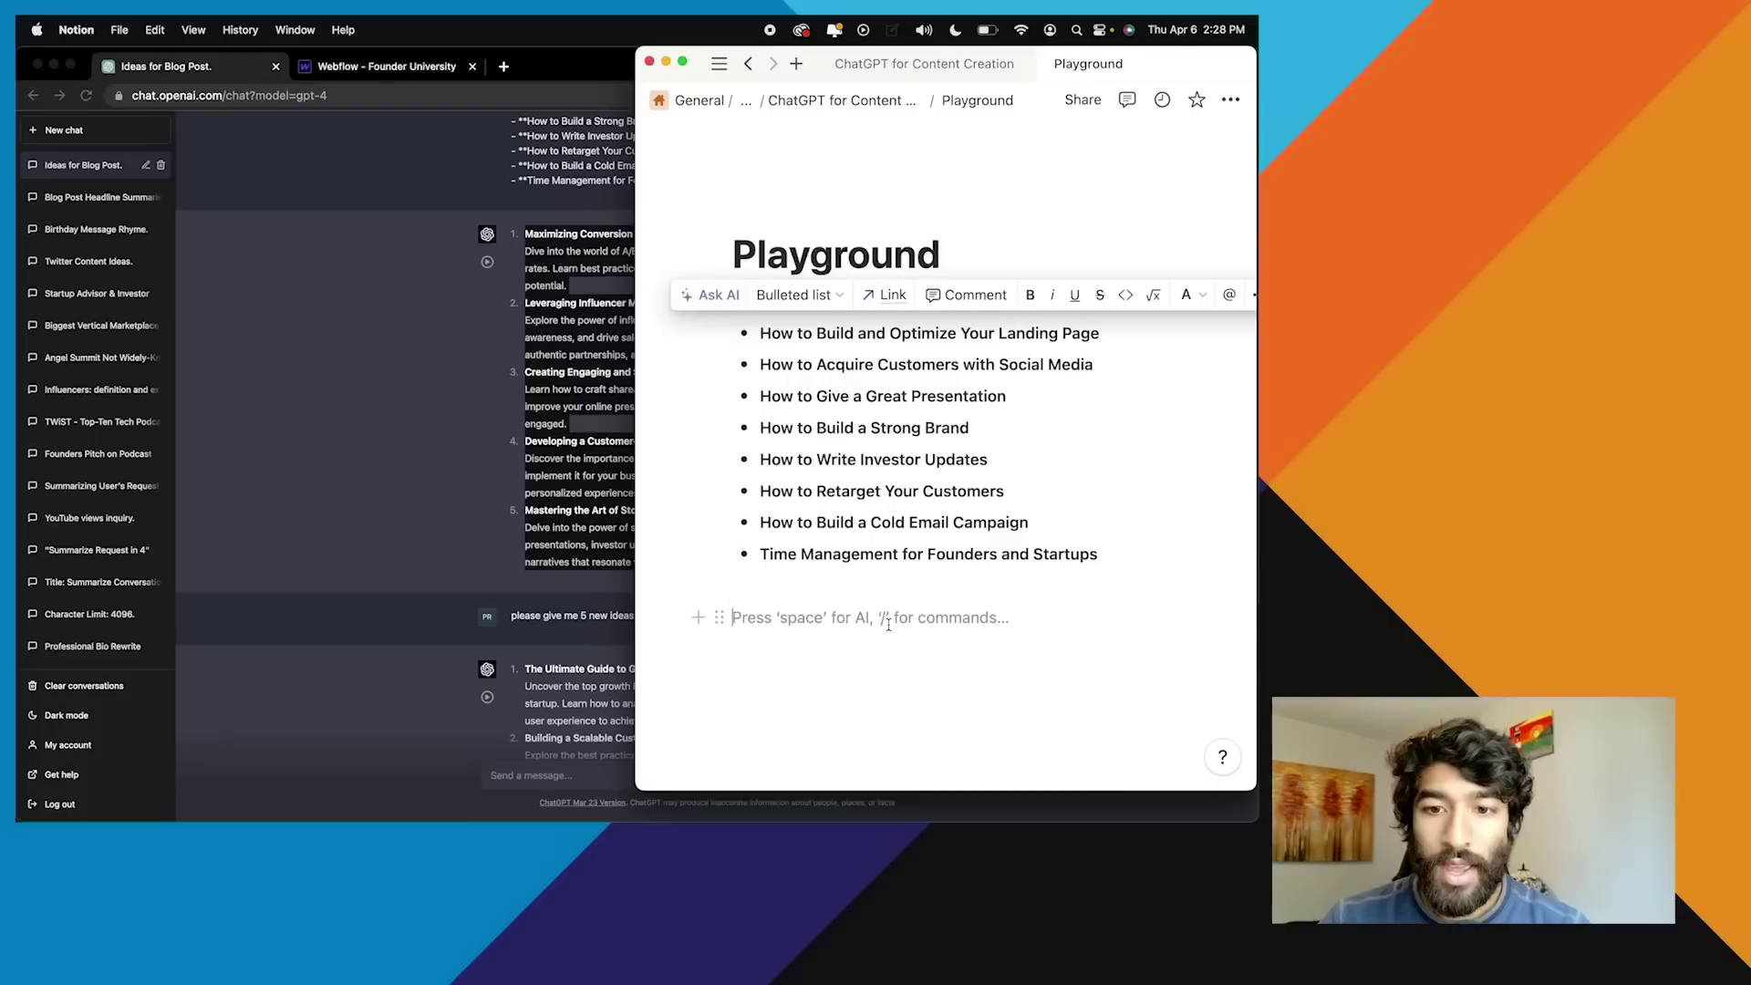
{"action": "type", "text": "New"}
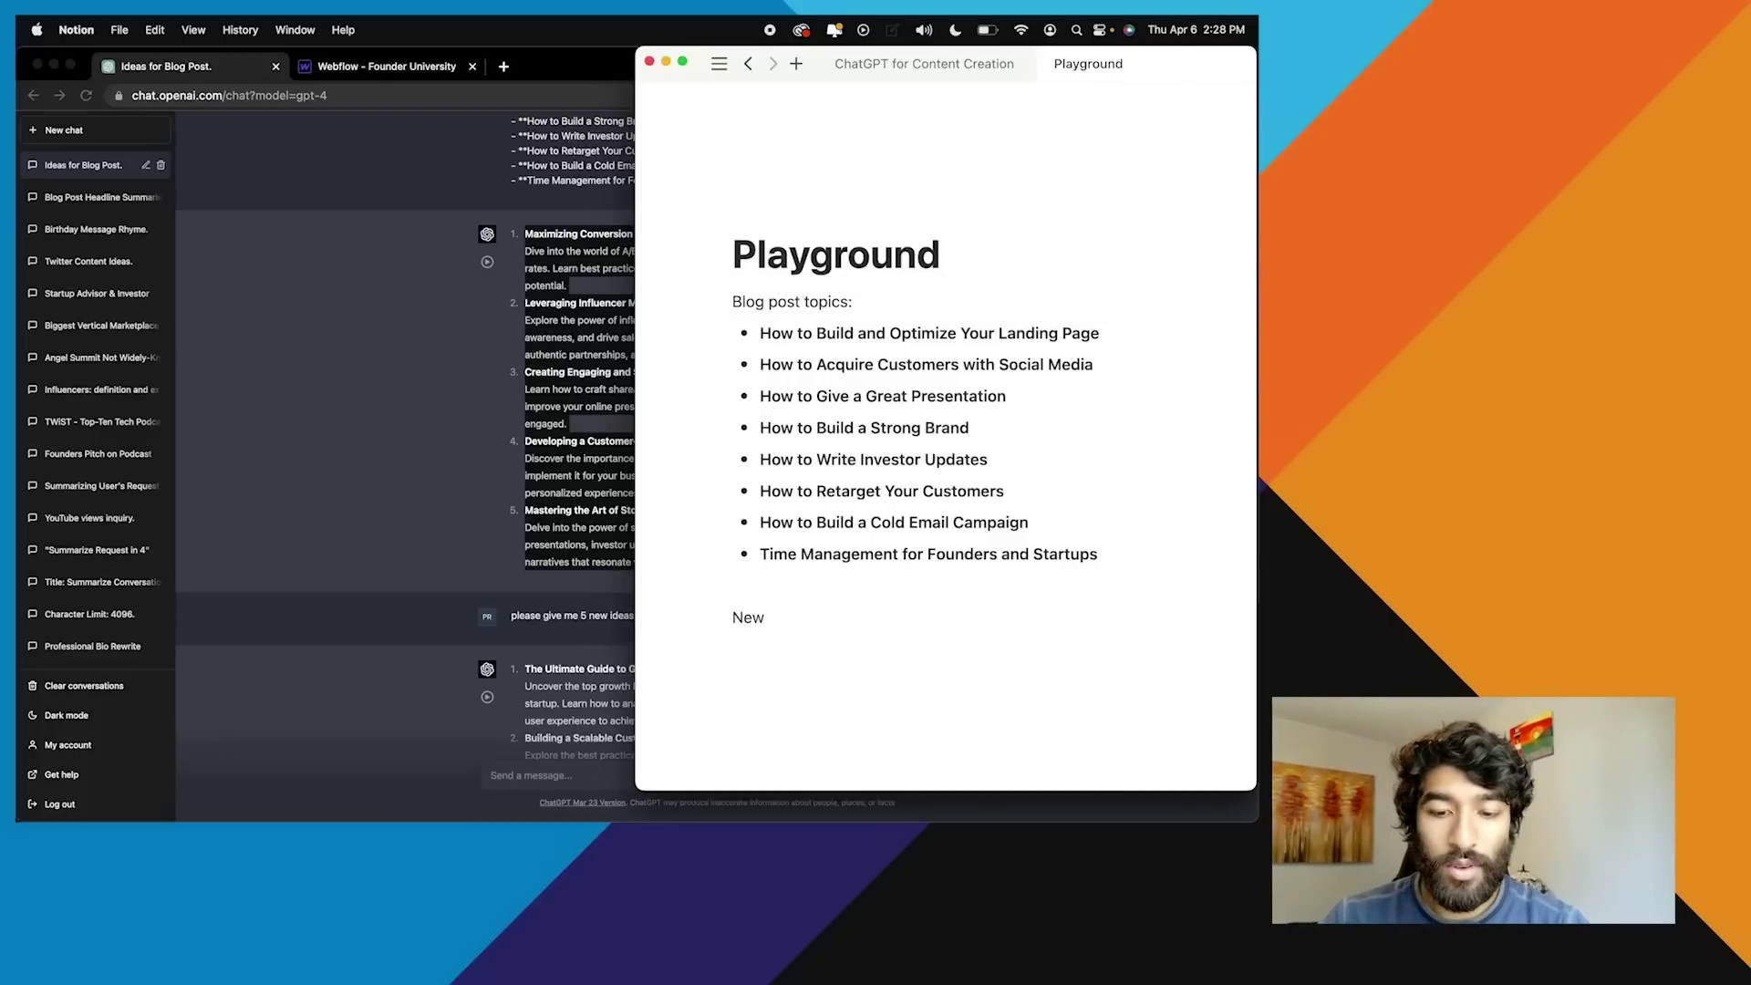
{"action": "type", "text": " blog post ideas"}
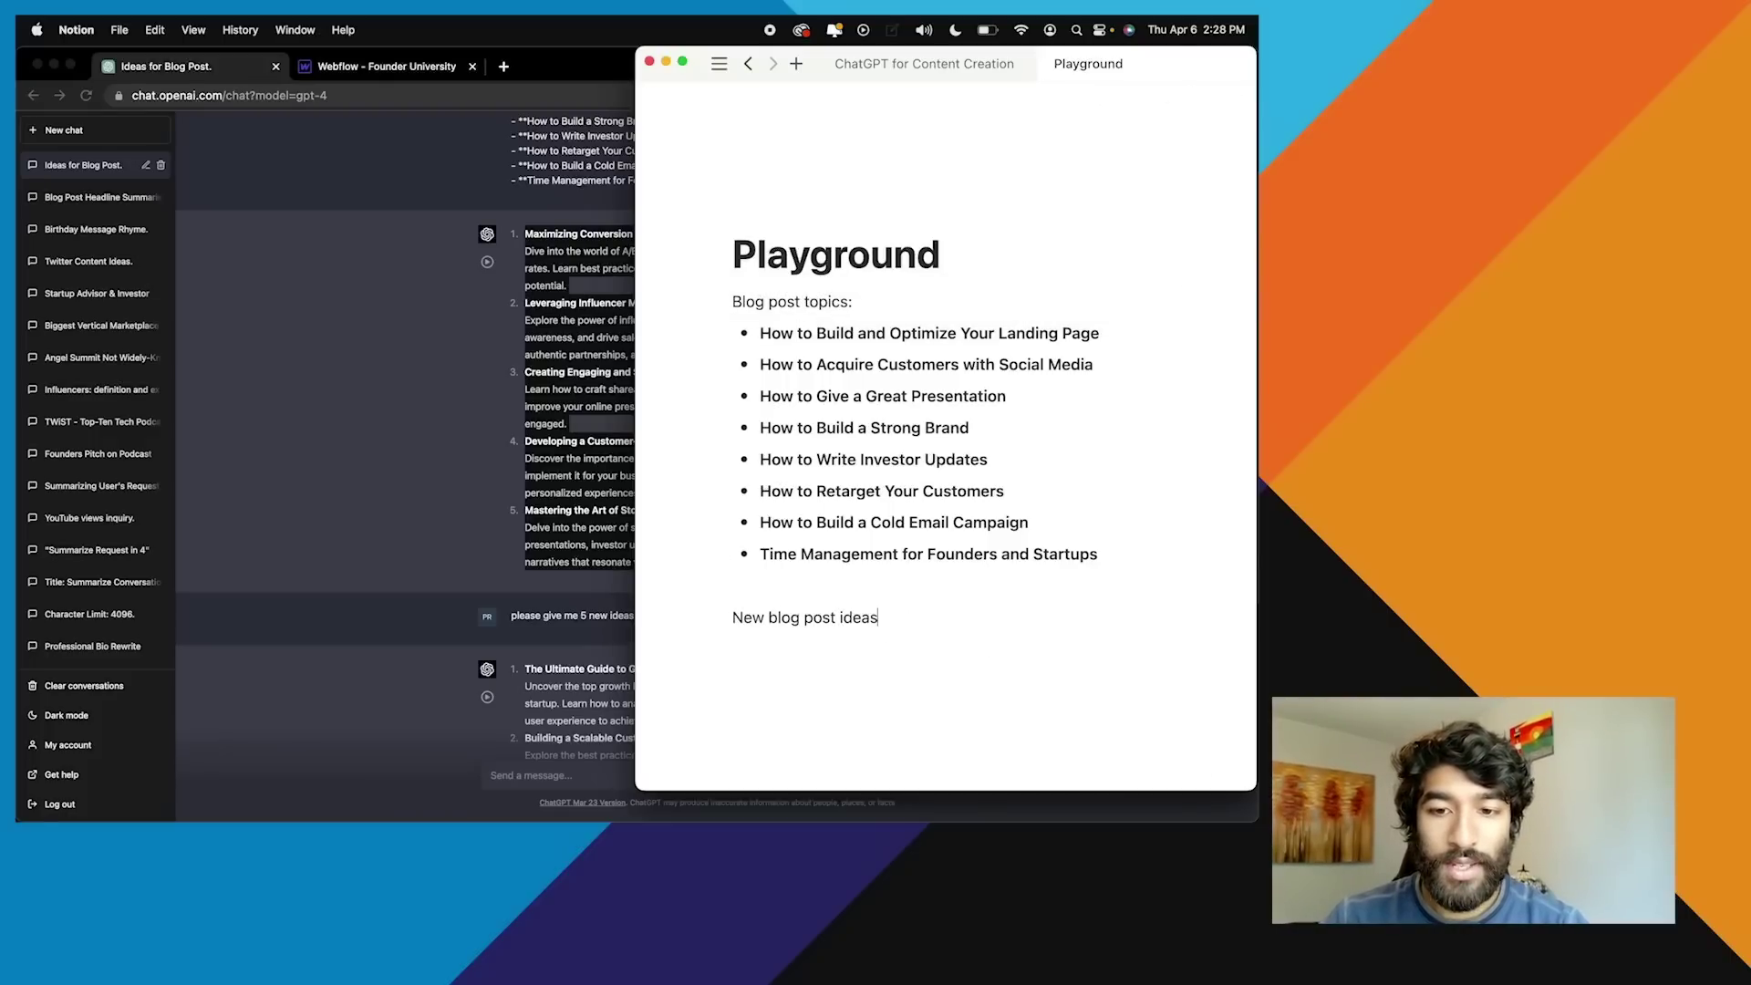
{"action": "type", "text": ":"}
{"action": "key", "text": "Return"}
{"action": "key", "text": "super+v"}
{"action": "left_click_drag", "start_coordinate": [734, 643], "coordinate": [843, 593]}
{"action": "left_click", "coordinate": [843, 592]}
{"action": "scroll", "coordinate": [821, 548], "scroll_direction": "up", "scroll_amount": 10}
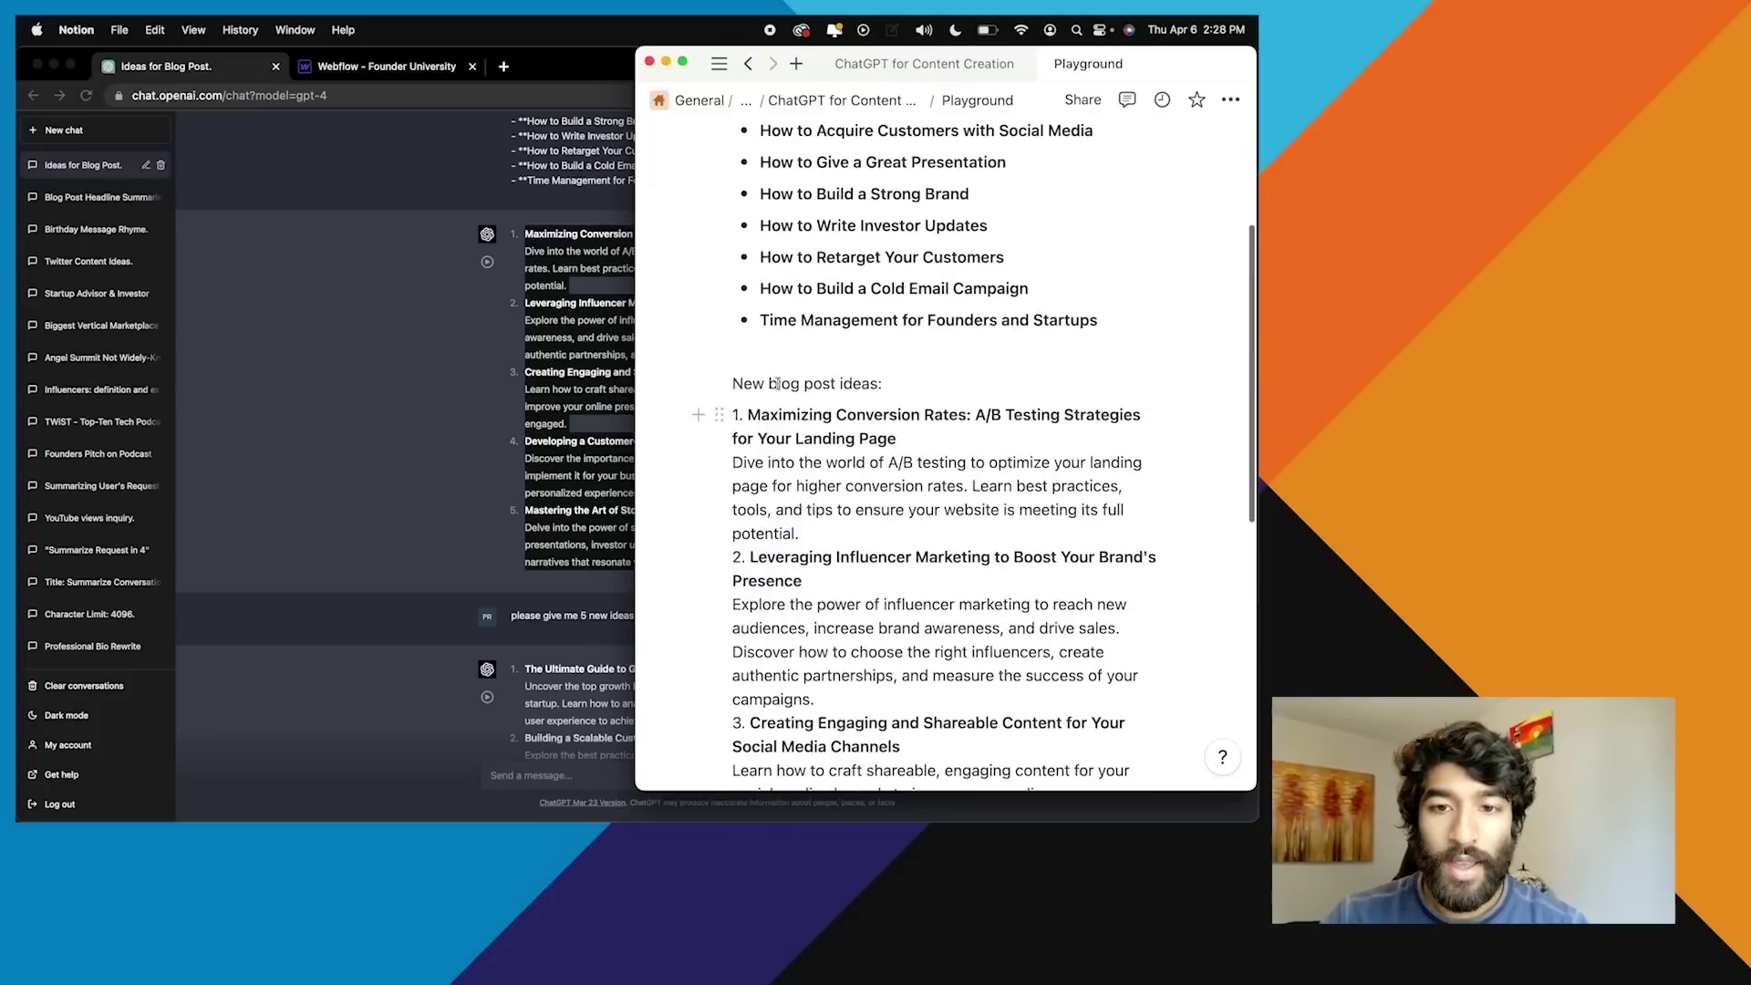
{"action": "scroll", "coordinate": [795, 478], "scroll_direction": "down", "scroll_amount": 7}
Copy GPT-4's second five-idea reply and paste it into the Notion page below the first set
{"action": "left_click", "coordinate": [497, 234]}
{"action": "scroll", "coordinate": [497, 234], "scroll_direction": "down", "scroll_amount": 5}
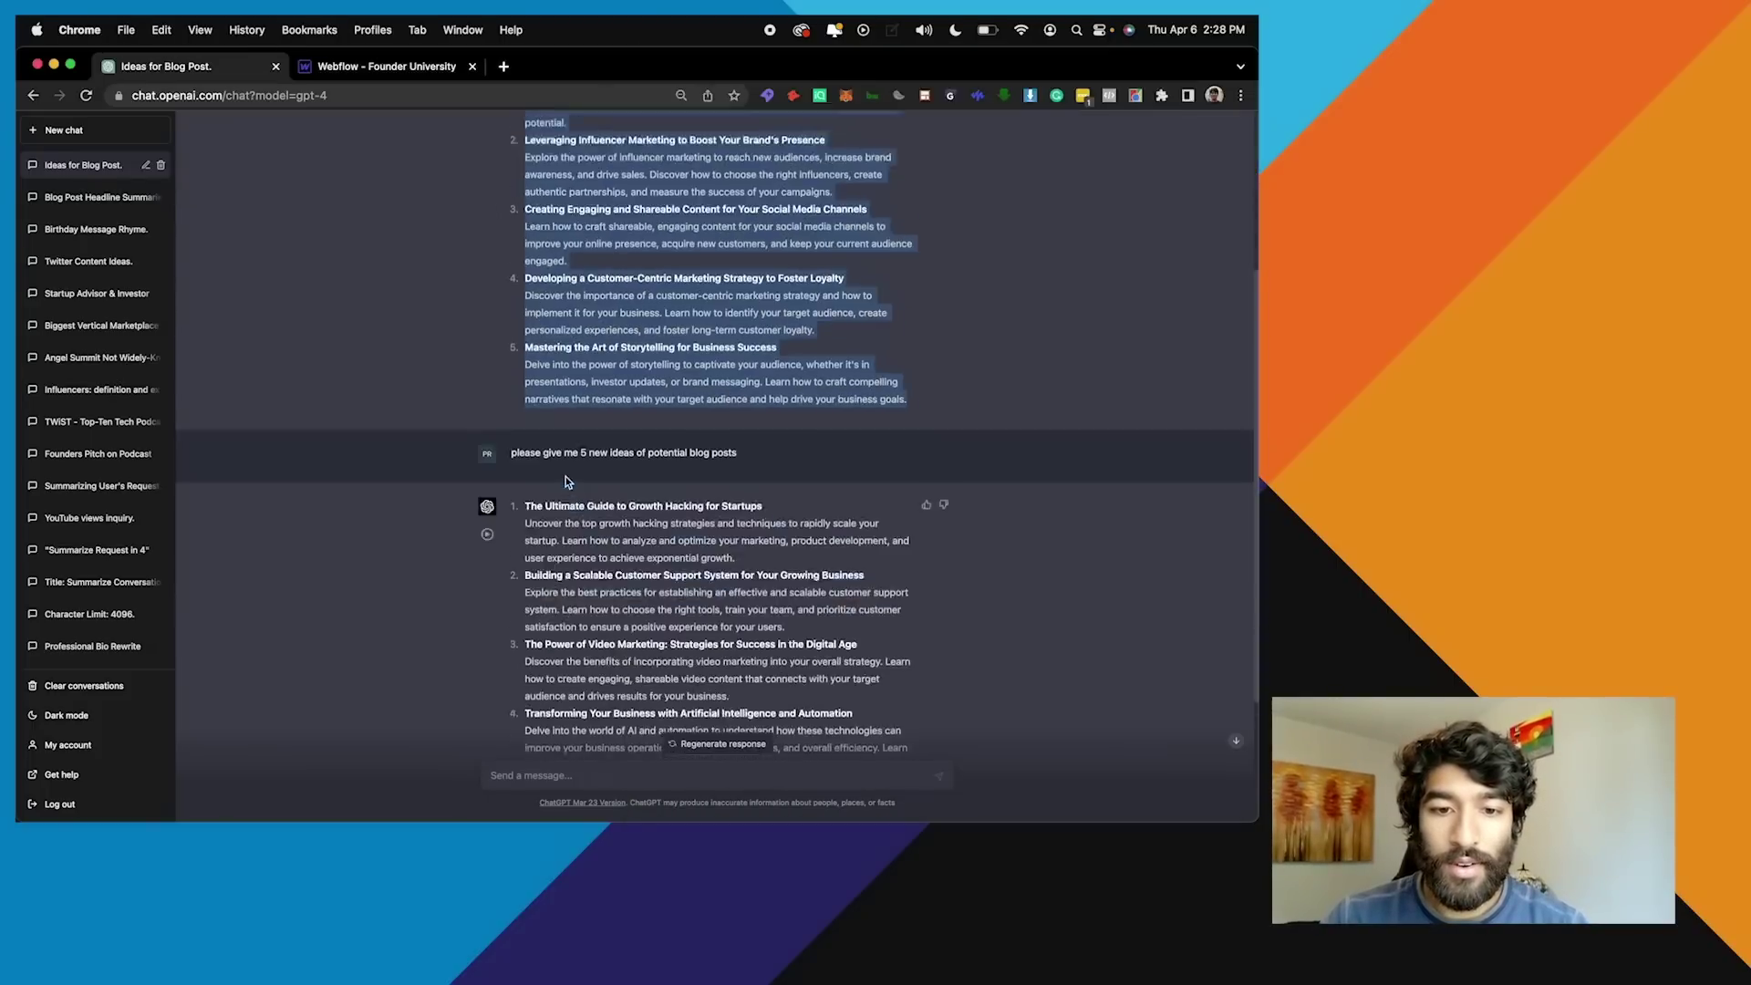
{"action": "left_click_drag", "start_coordinate": [527, 309], "coordinate": [774, 668]}
{"action": "key", "text": "super+c"}
{"action": "key", "text": "ctrl+Up"}
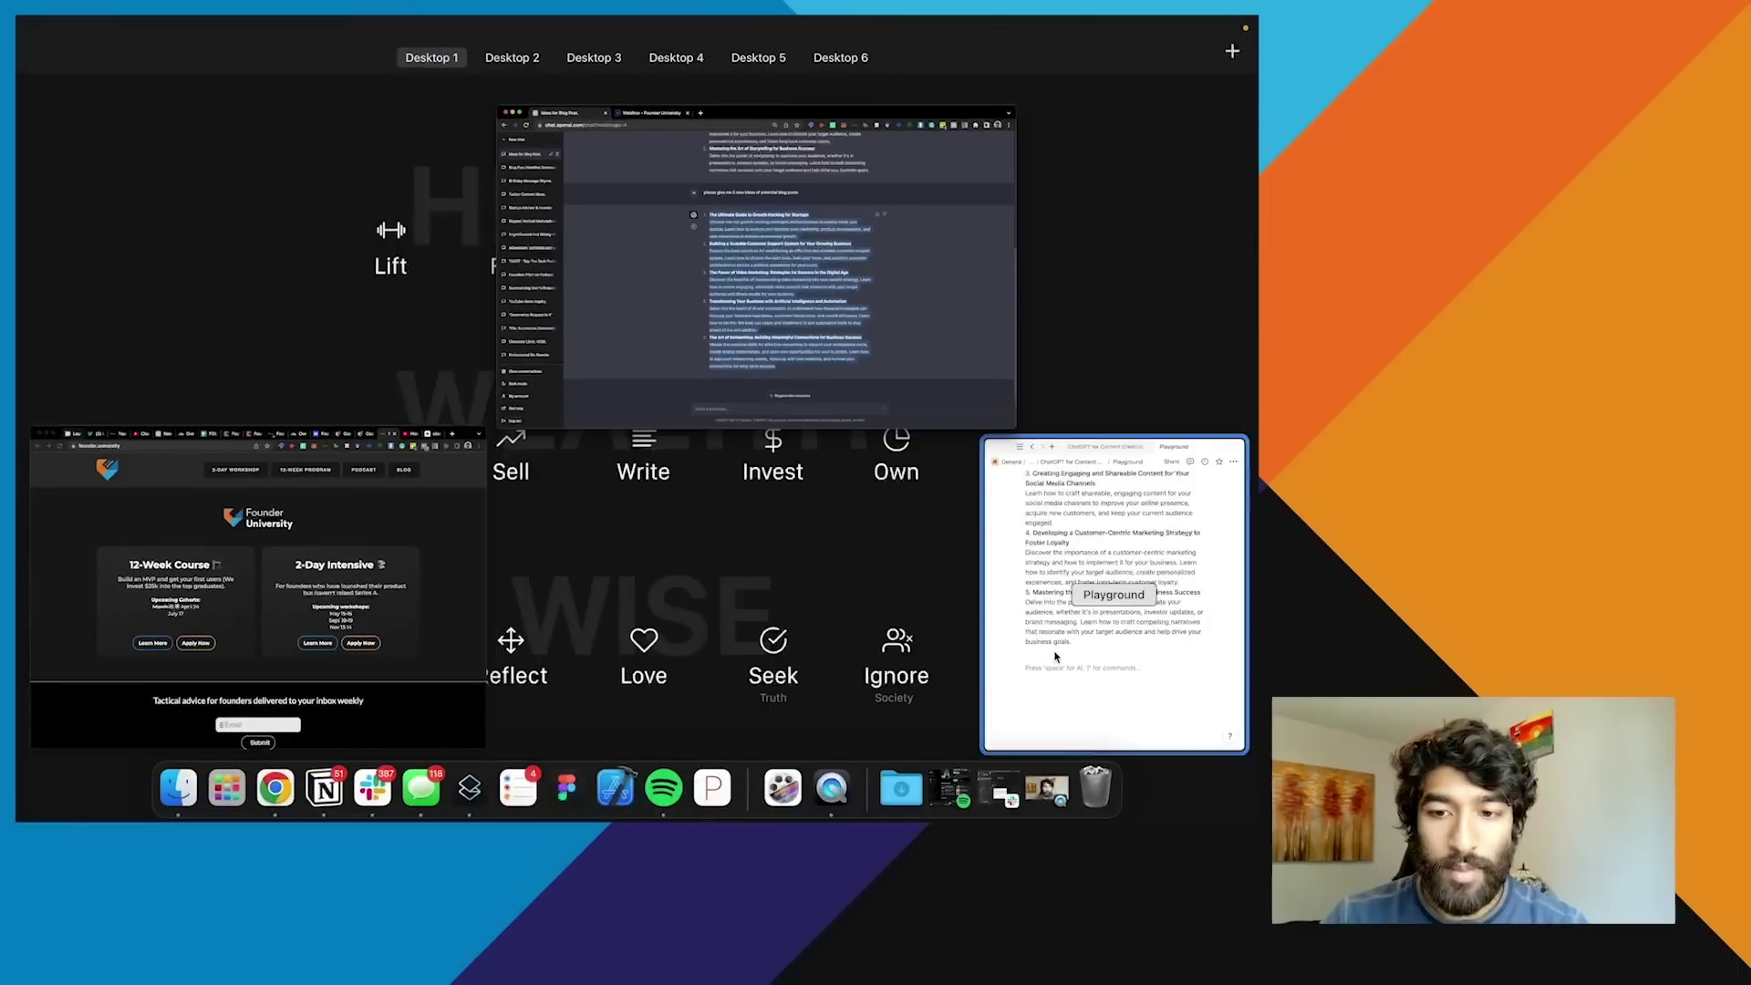
{"action": "left_click", "coordinate": [1114, 587]}
{"action": "key", "text": "super+v"}
{"action": "scroll", "coordinate": [1004, 565], "scroll_direction": "up", "scroll_amount": 10}
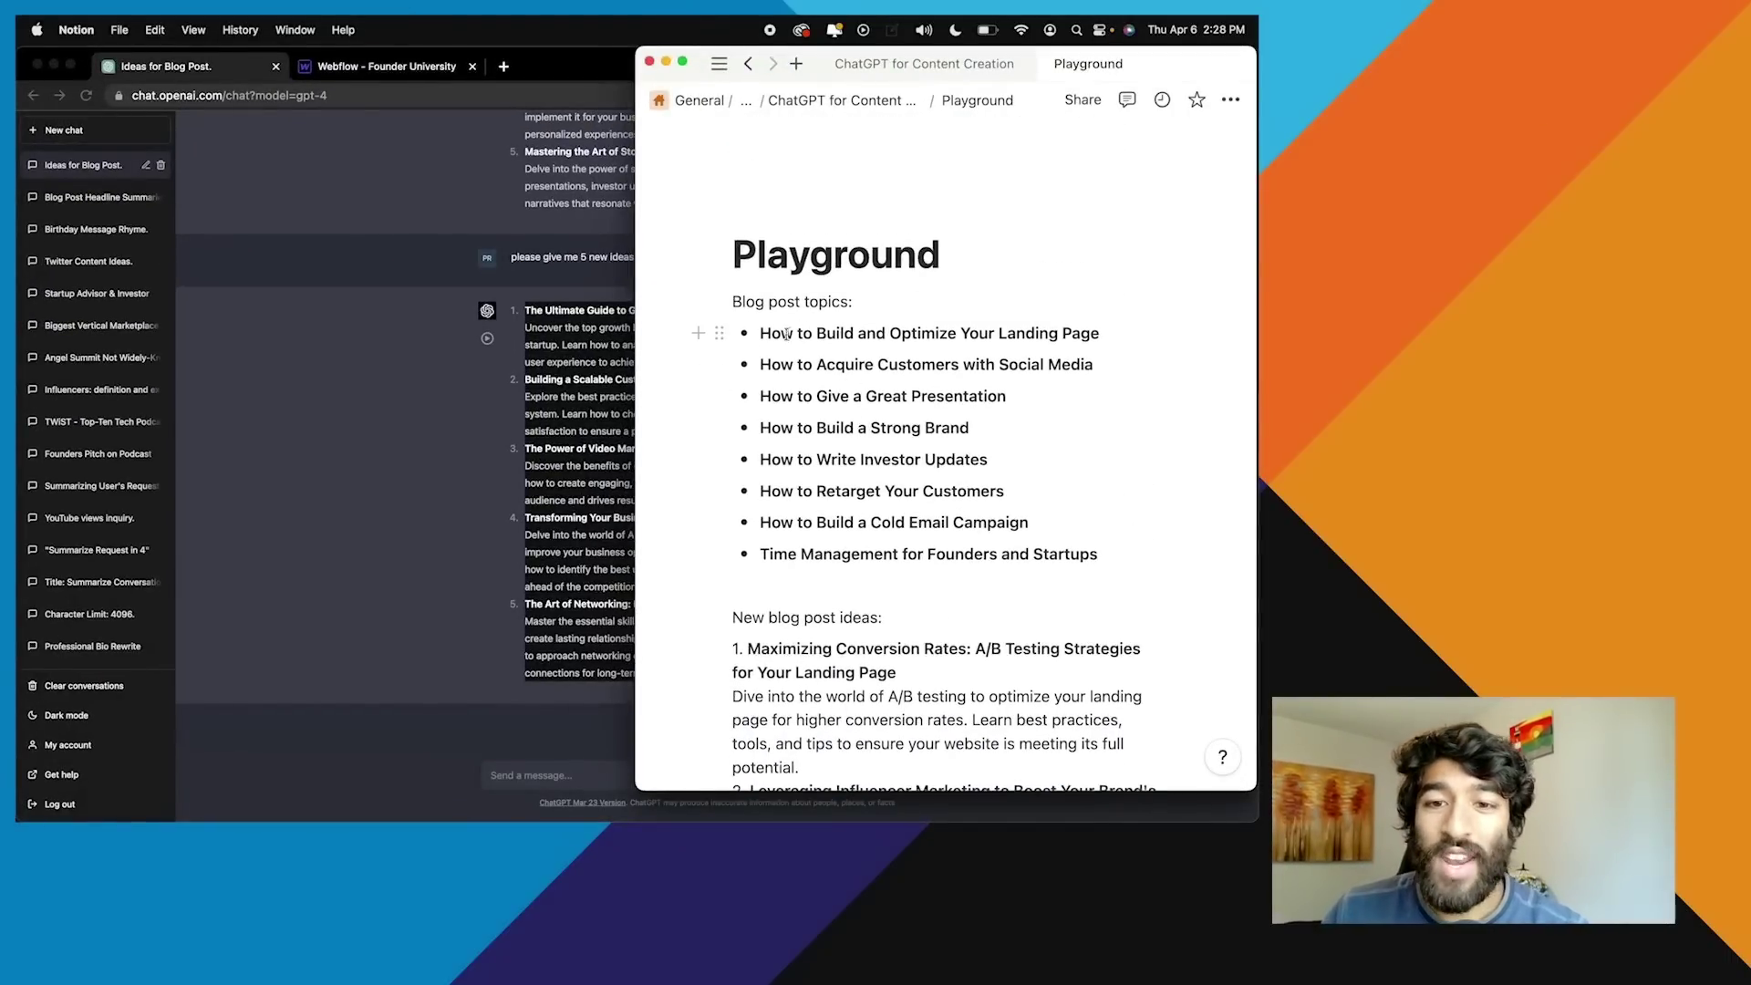
{"action": "left_click_drag", "start_coordinate": [784, 336], "coordinate": [1092, 556]}
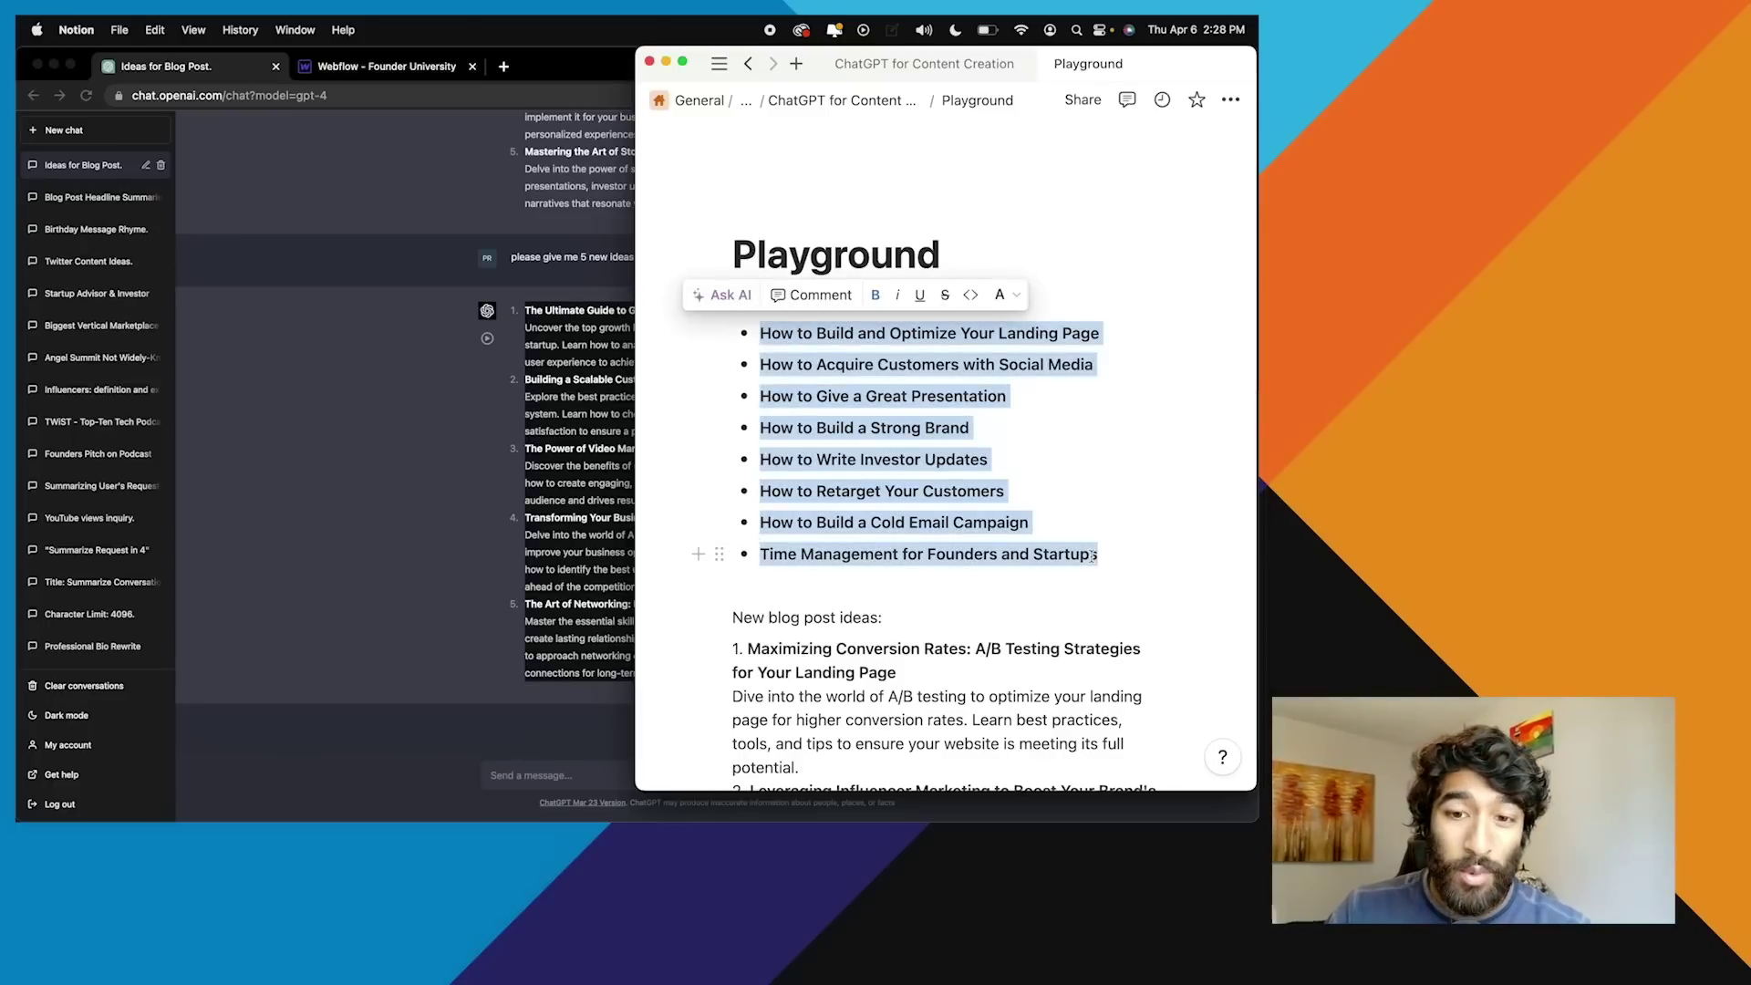
{"action": "scroll", "coordinate": [1092, 557], "scroll_direction": "down", "scroll_amount": 5}
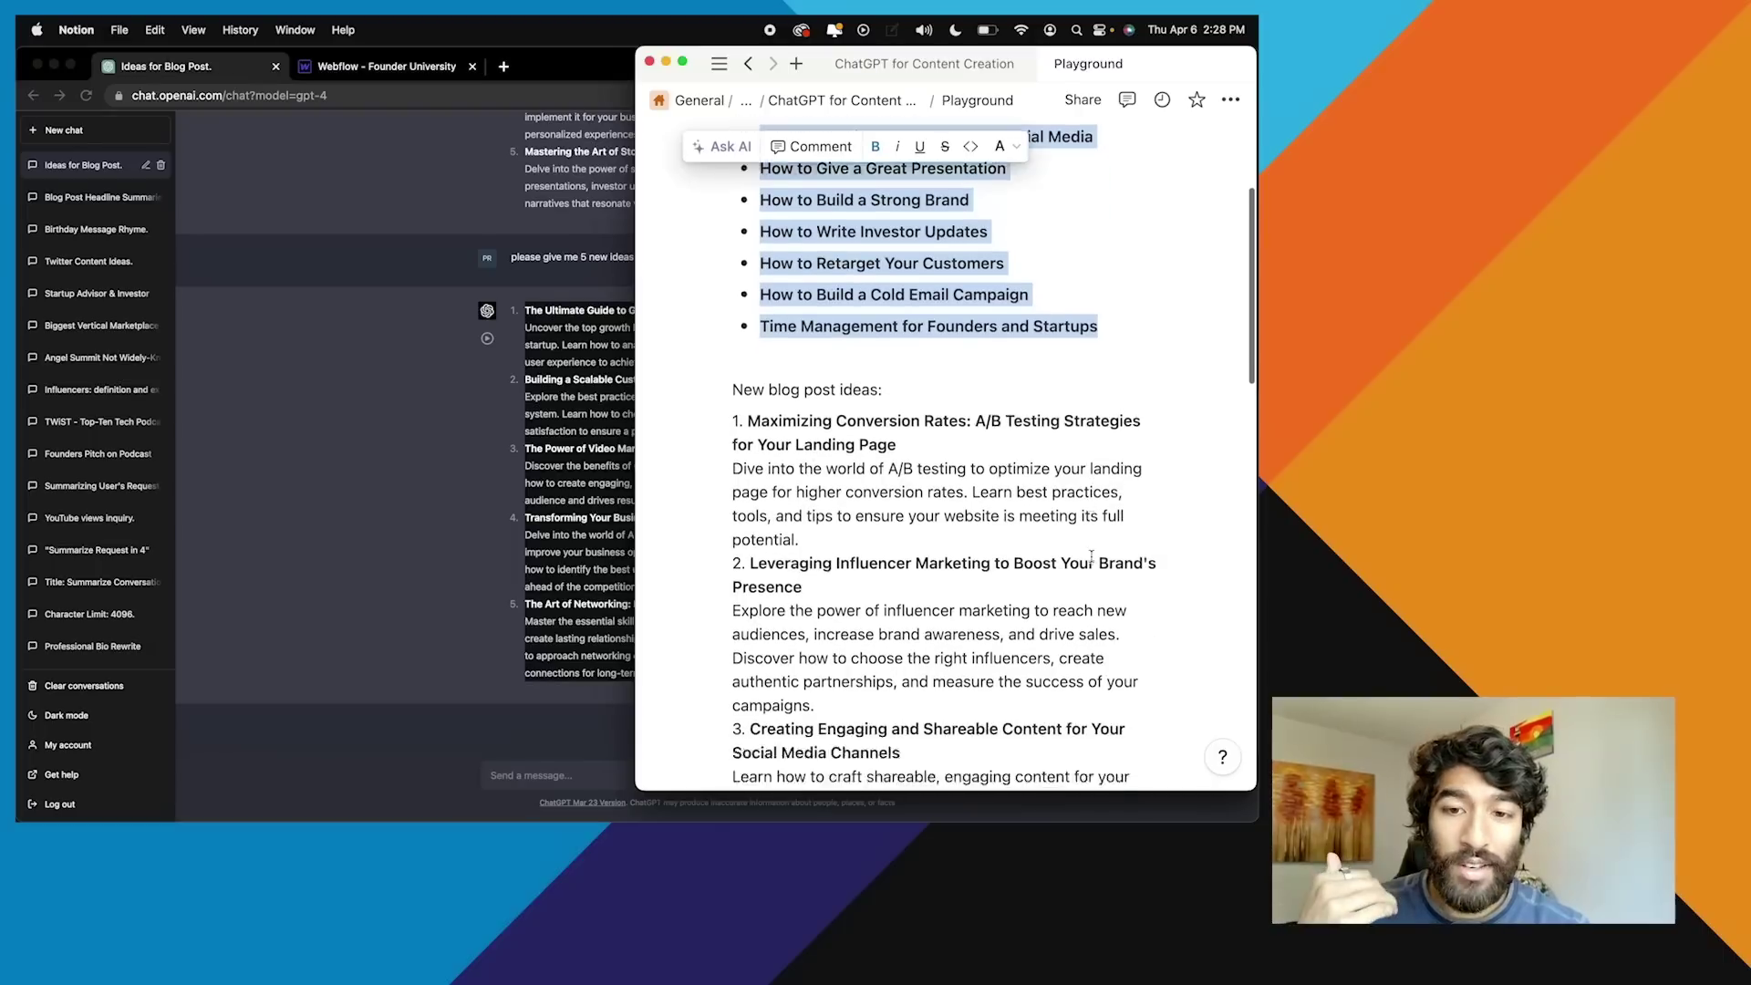
{"action": "scroll", "coordinate": [1091, 556], "scroll_direction": "down", "scroll_amount": 1}
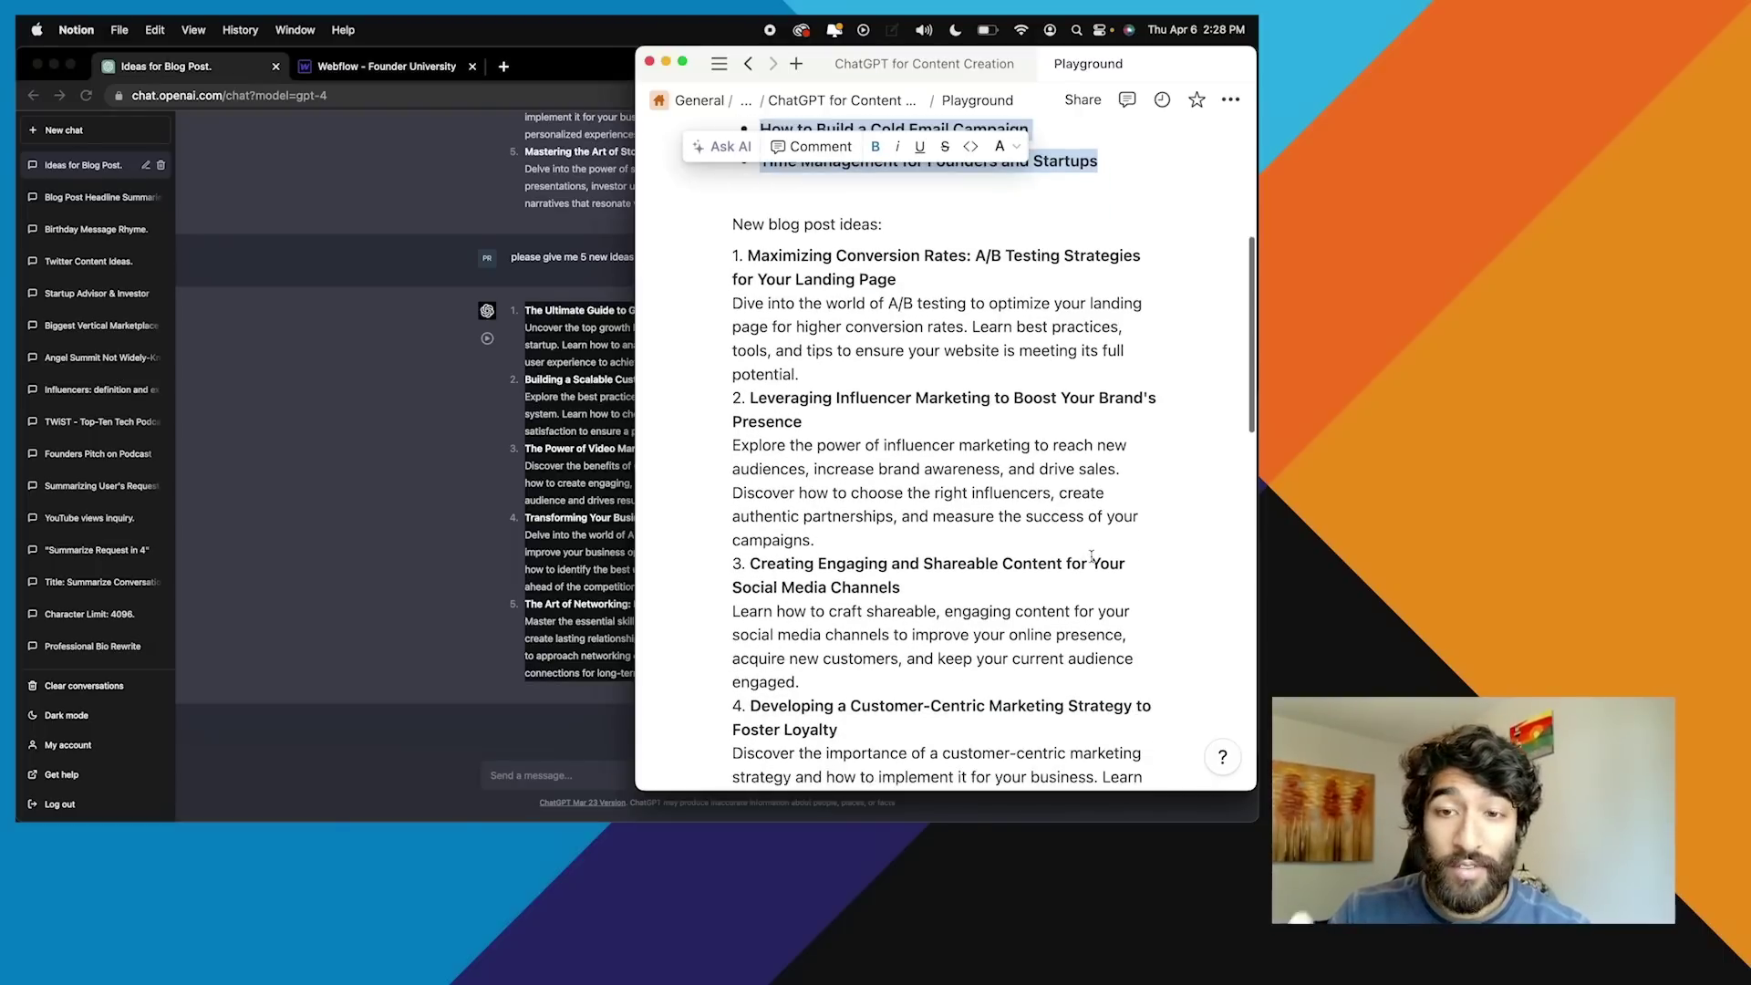
{"action": "scroll", "coordinate": [891, 404], "scroll_direction": "down", "scroll_amount": 10}
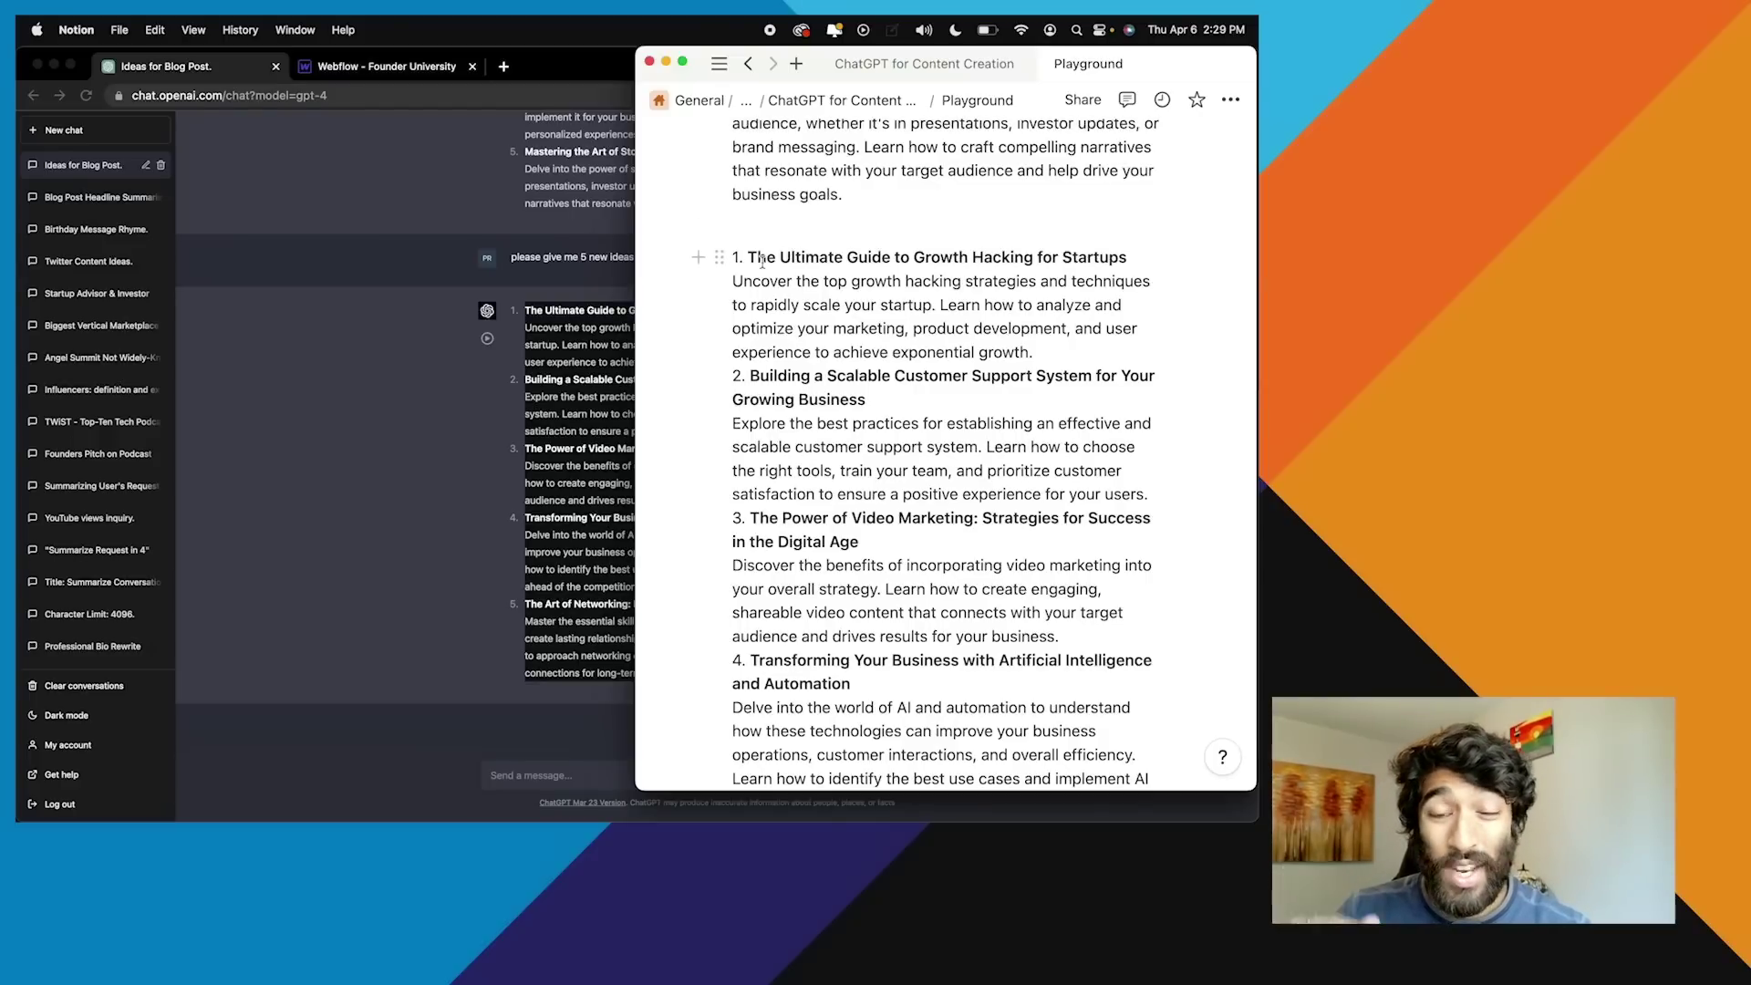
{"action": "scroll", "coordinate": [761, 262], "scroll_direction": "down", "scroll_amount": 1}
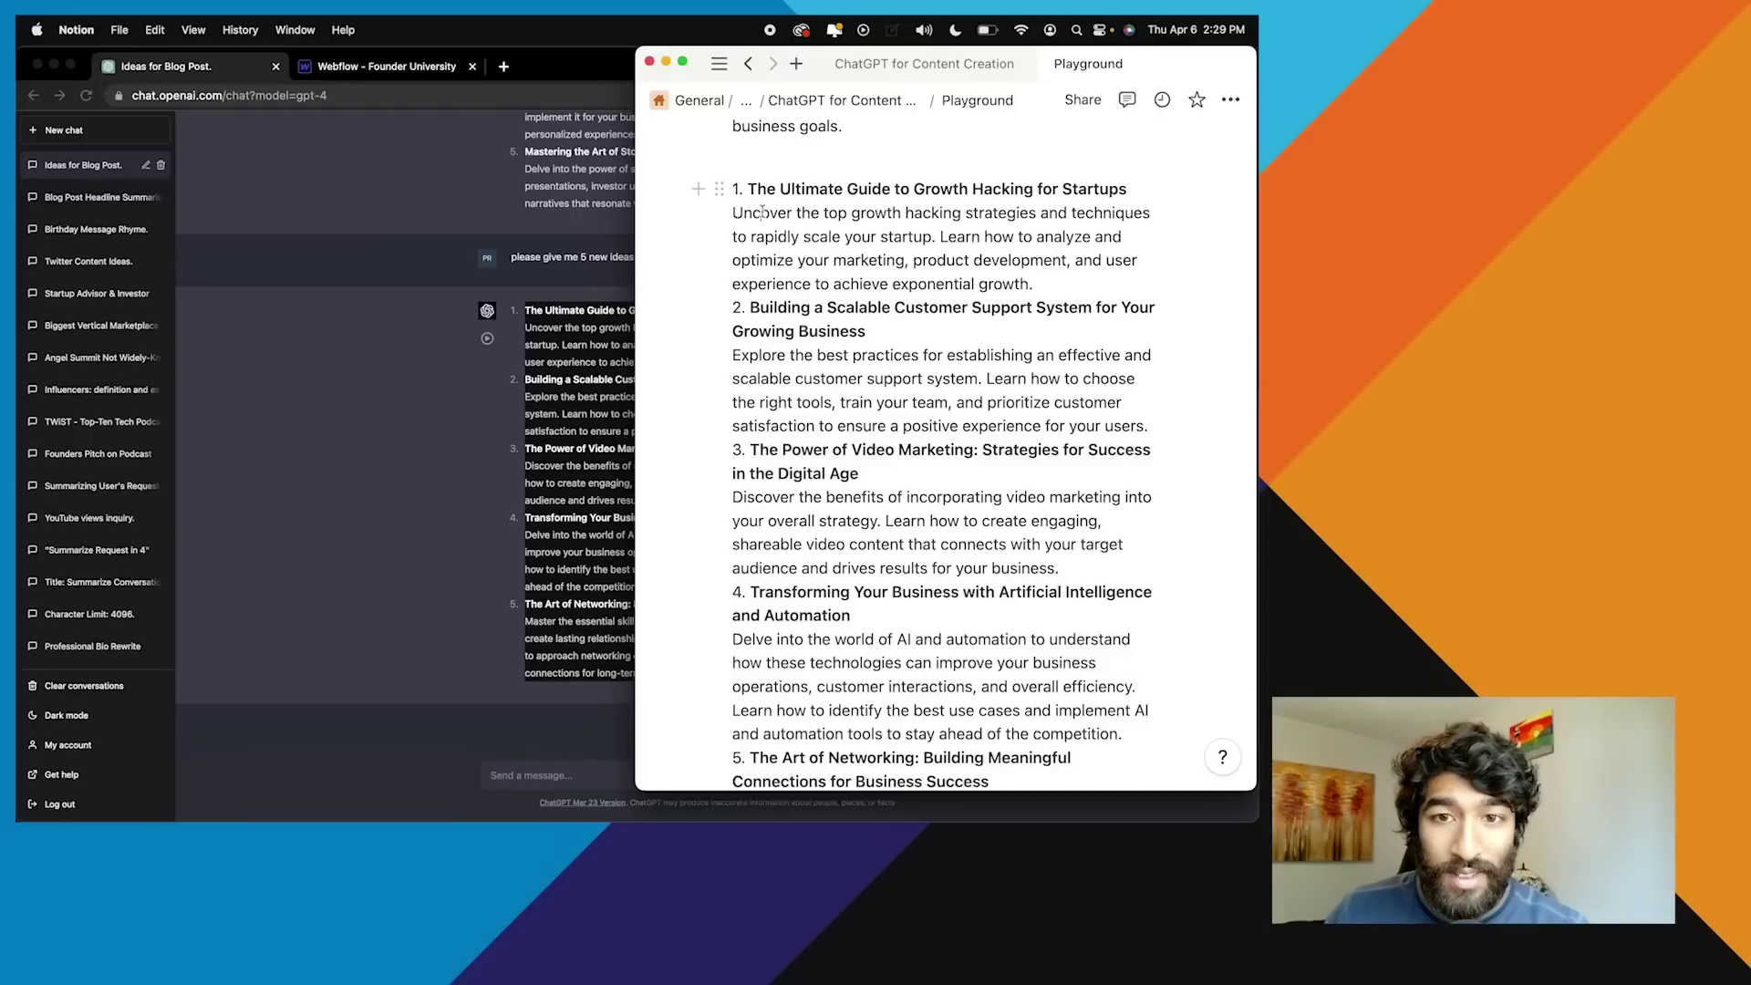
{"action": "left_click_drag", "start_coordinate": [733, 213], "coordinate": [1028, 289]}
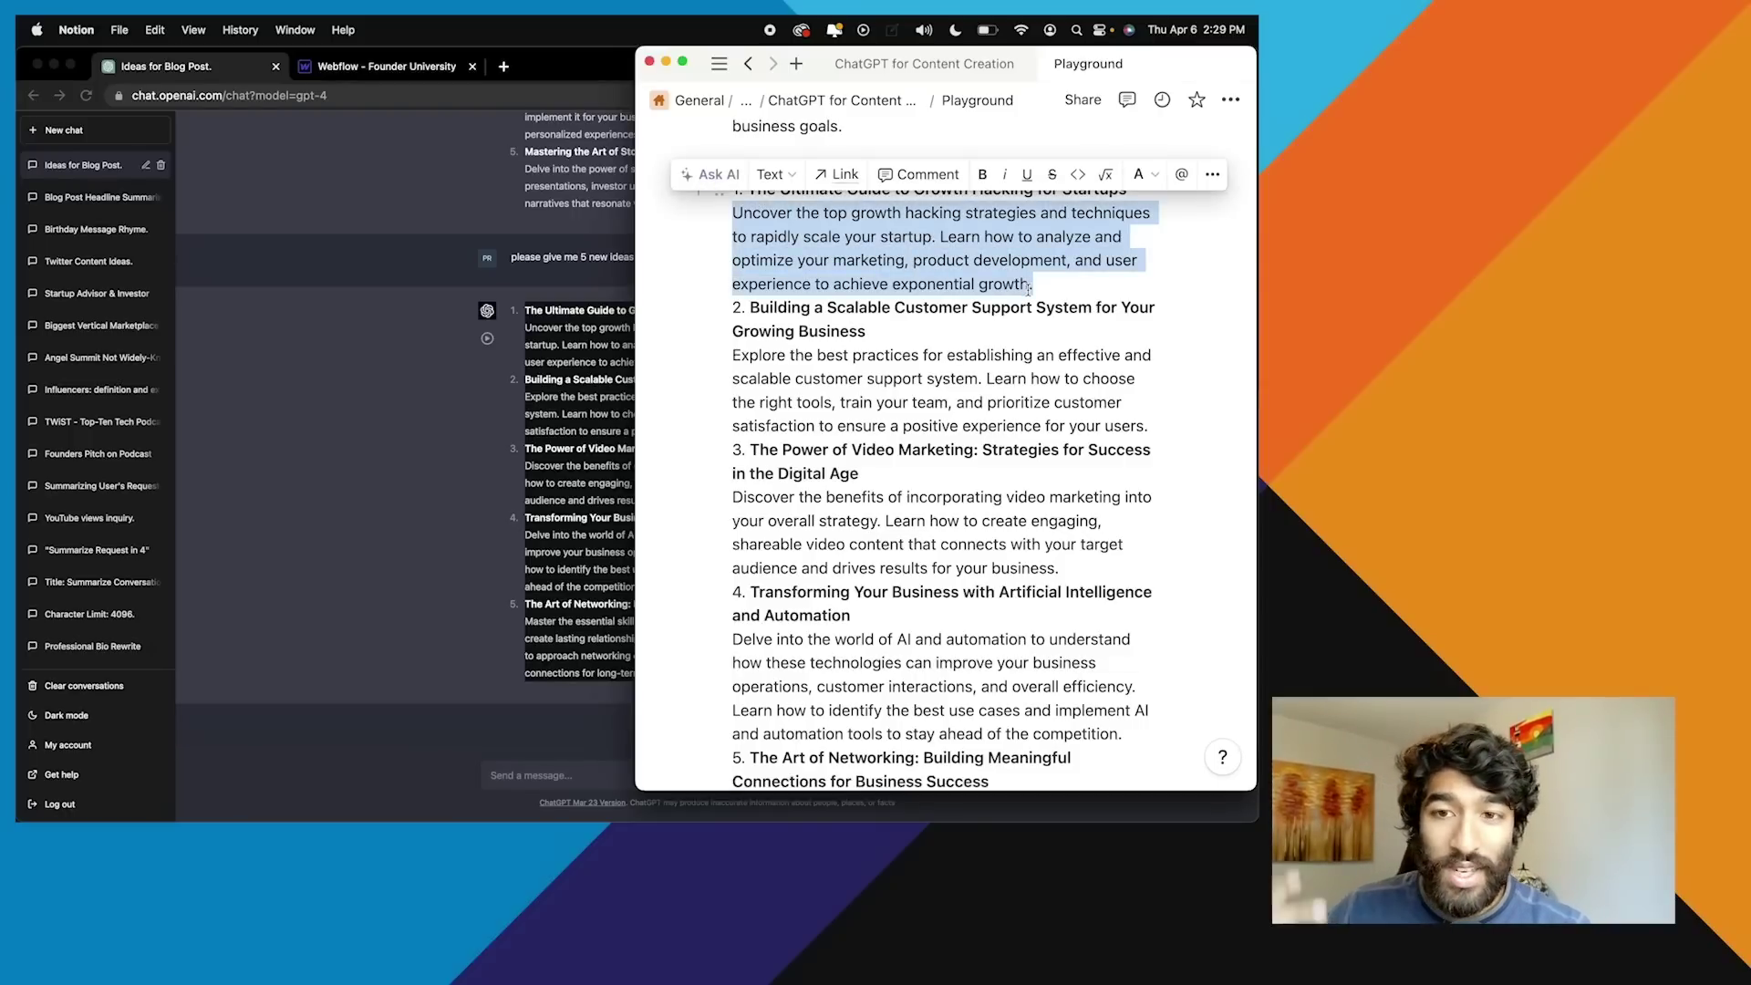
{"action": "left_click", "coordinate": [1028, 289]}
{"action": "scroll", "coordinate": [1027, 288], "scroll_direction": "up", "scroll_amount": 1}
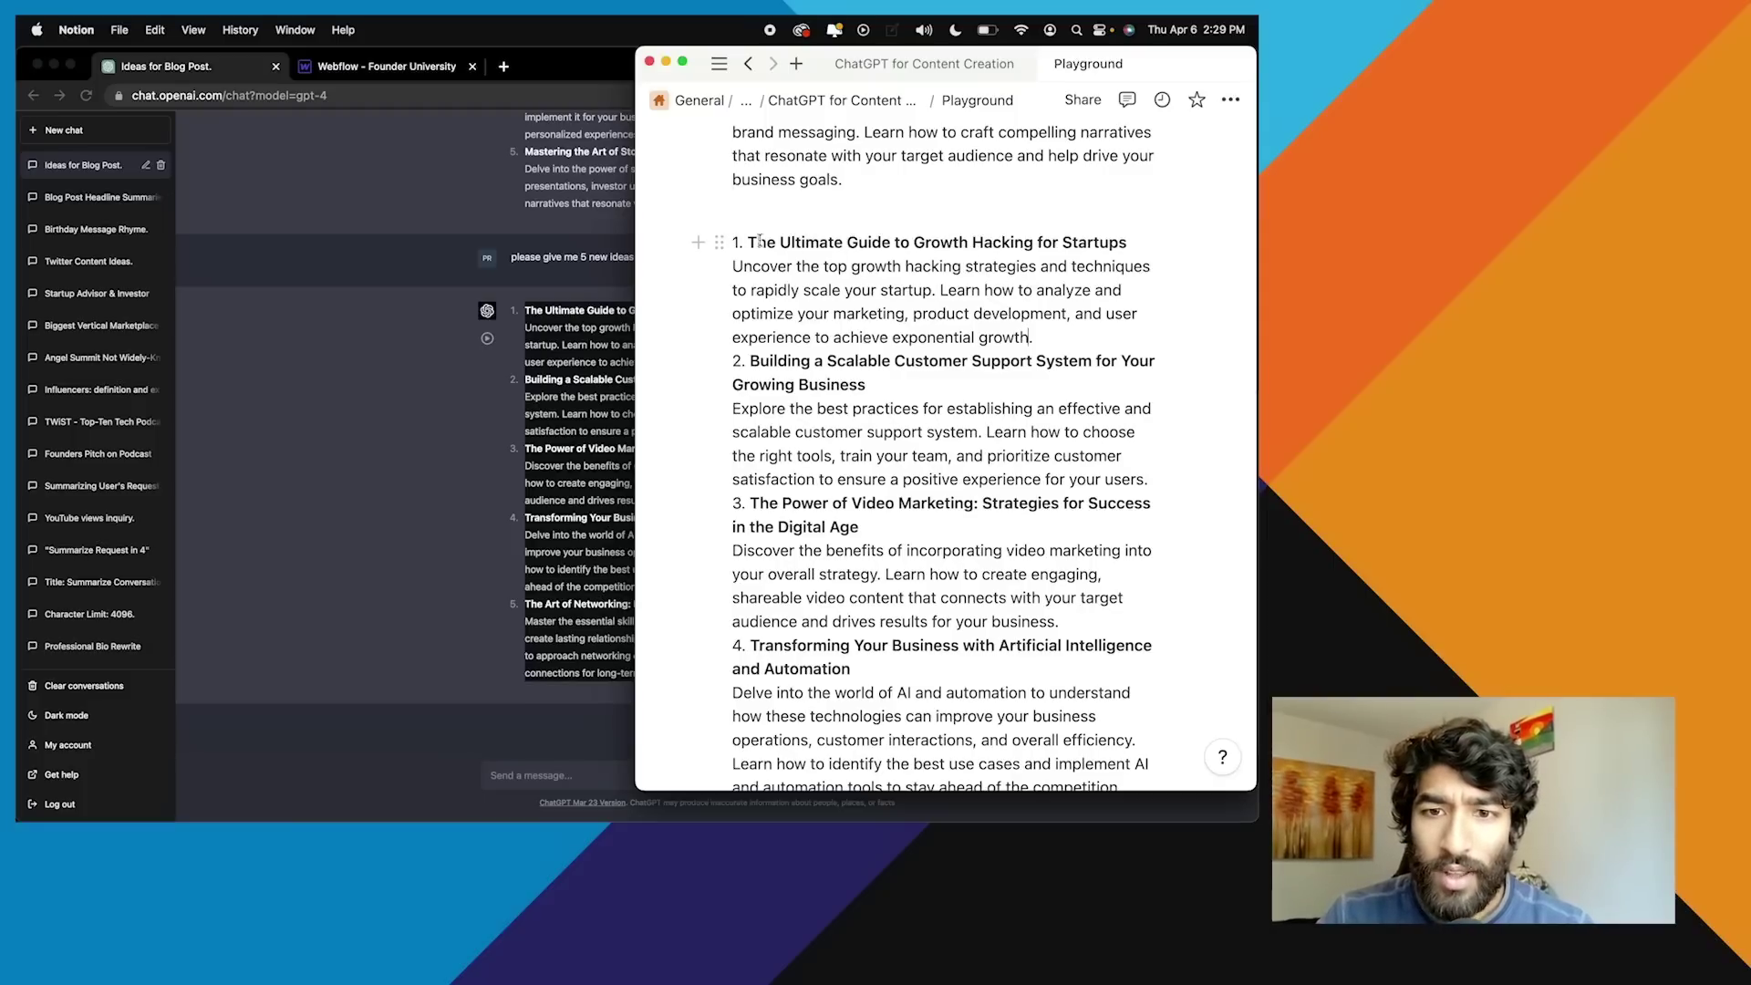
{"action": "mouse_move", "coordinate": [748, 242]}
{"action": "left_mouse_down"}
{"action": "mouse_move", "coordinate": [1103, 246]}
{"action": "mouse_move", "coordinate": [794, 268]}
{"action": "mouse_move", "coordinate": [1126, 290]}
{"action": "mouse_move", "coordinate": [802, 290]}
{"action": "mouse_move", "coordinate": [1036, 294]}
{"action": "mouse_move", "coordinate": [779, 315]}
{"action": "mouse_move", "coordinate": [1067, 315]}
{"action": "mouse_move", "coordinate": [976, 337]}
{"action": "mouse_move", "coordinate": [1049, 341]}
{"action": "mouse_move", "coordinate": [735, 243]}
{"action": "mouse_move", "coordinate": [754, 251]}
{"action": "left_mouse_up"}
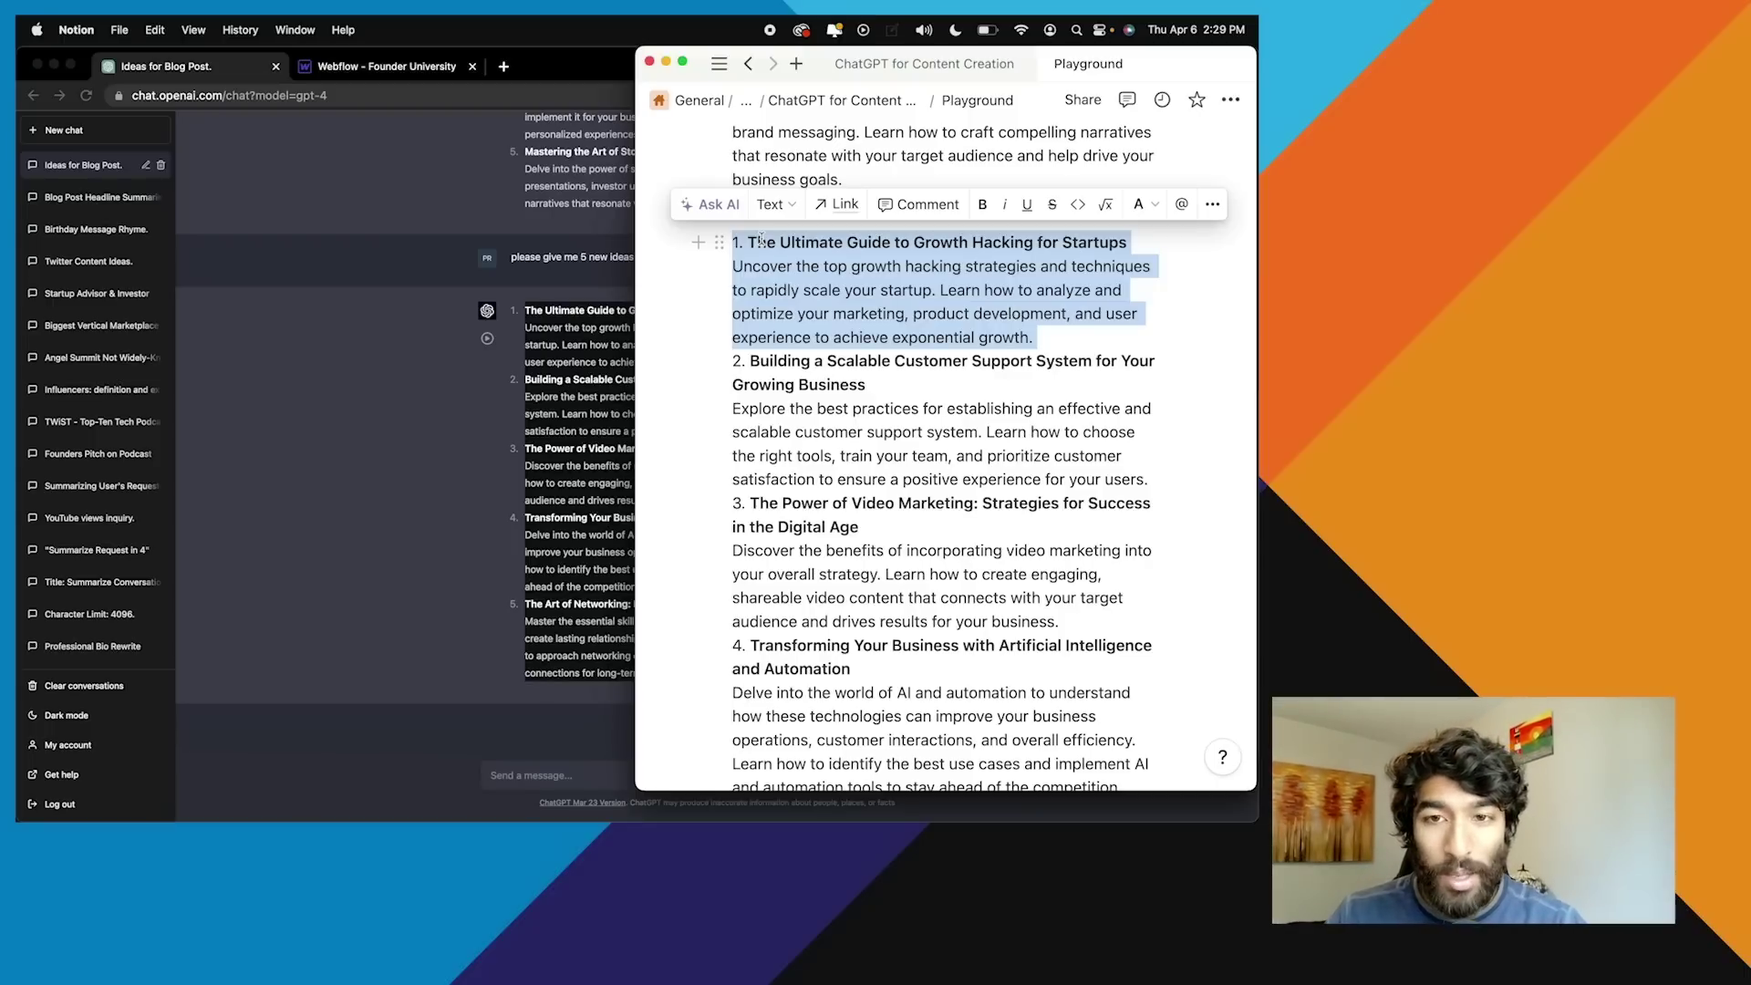
Review the drafted prompt turning 'The Ultimate Guide to Growth Hacking for Startups' into a short post
{"action": "left_click", "coordinate": [547, 326]}
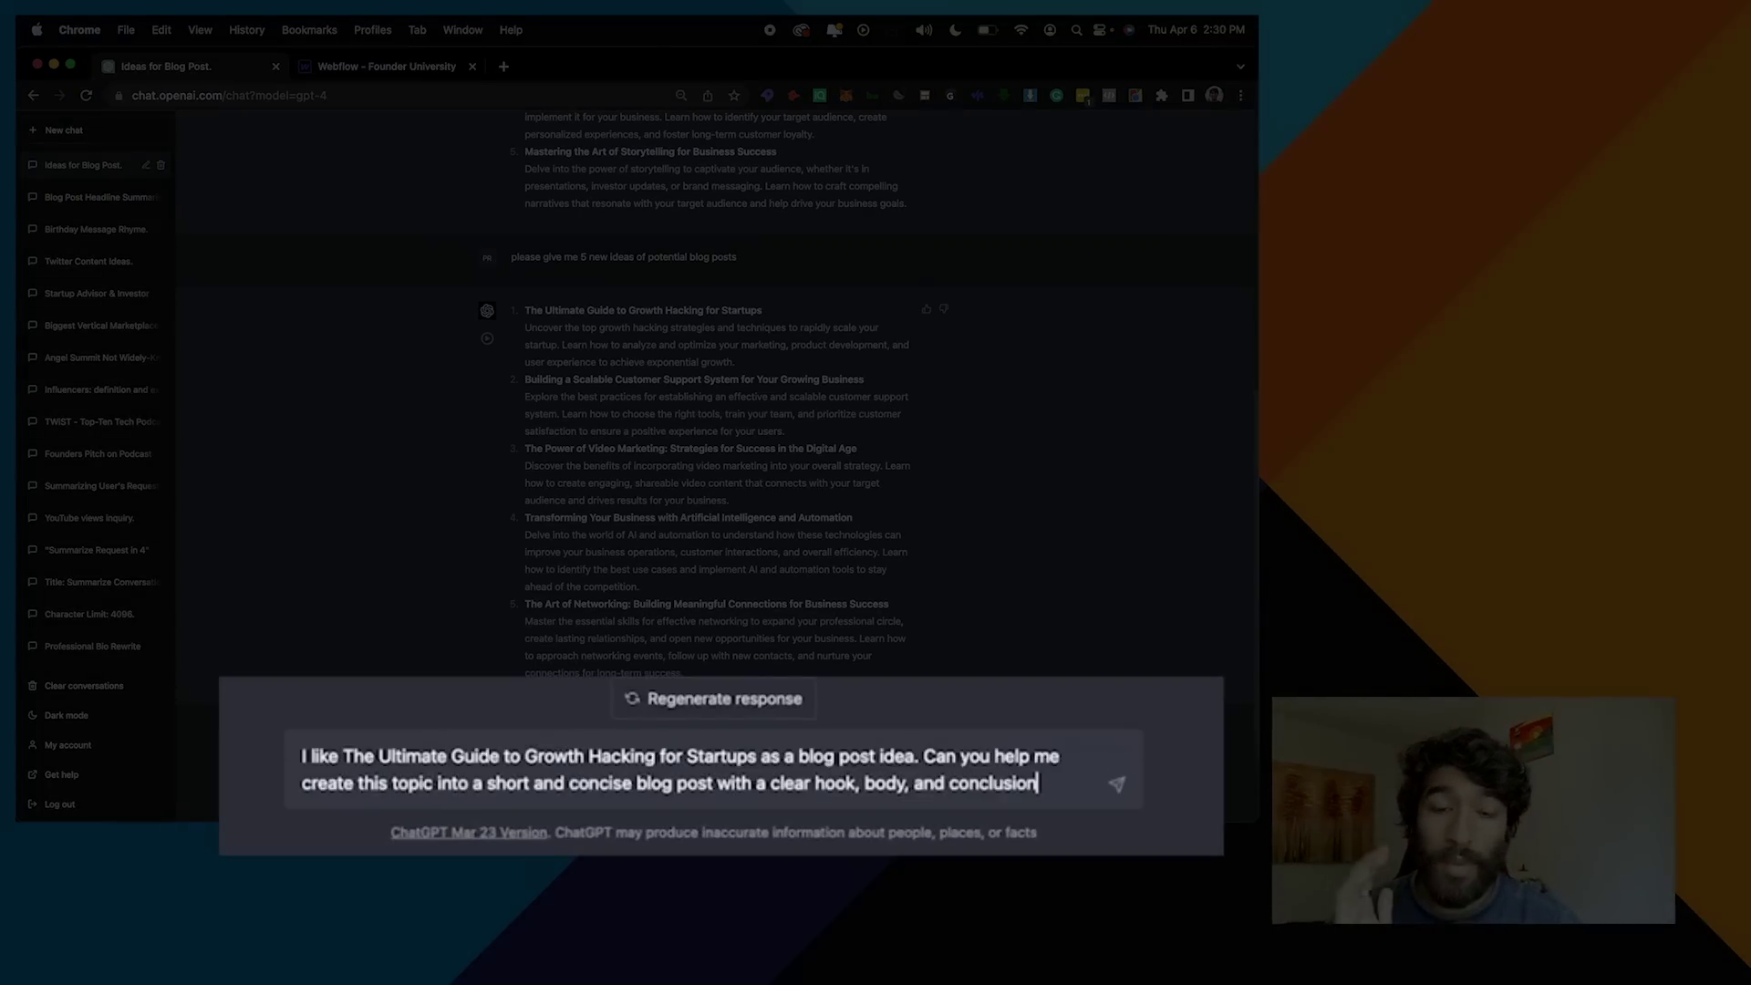
{"action": "triple_click", "coordinate": [544, 764]}
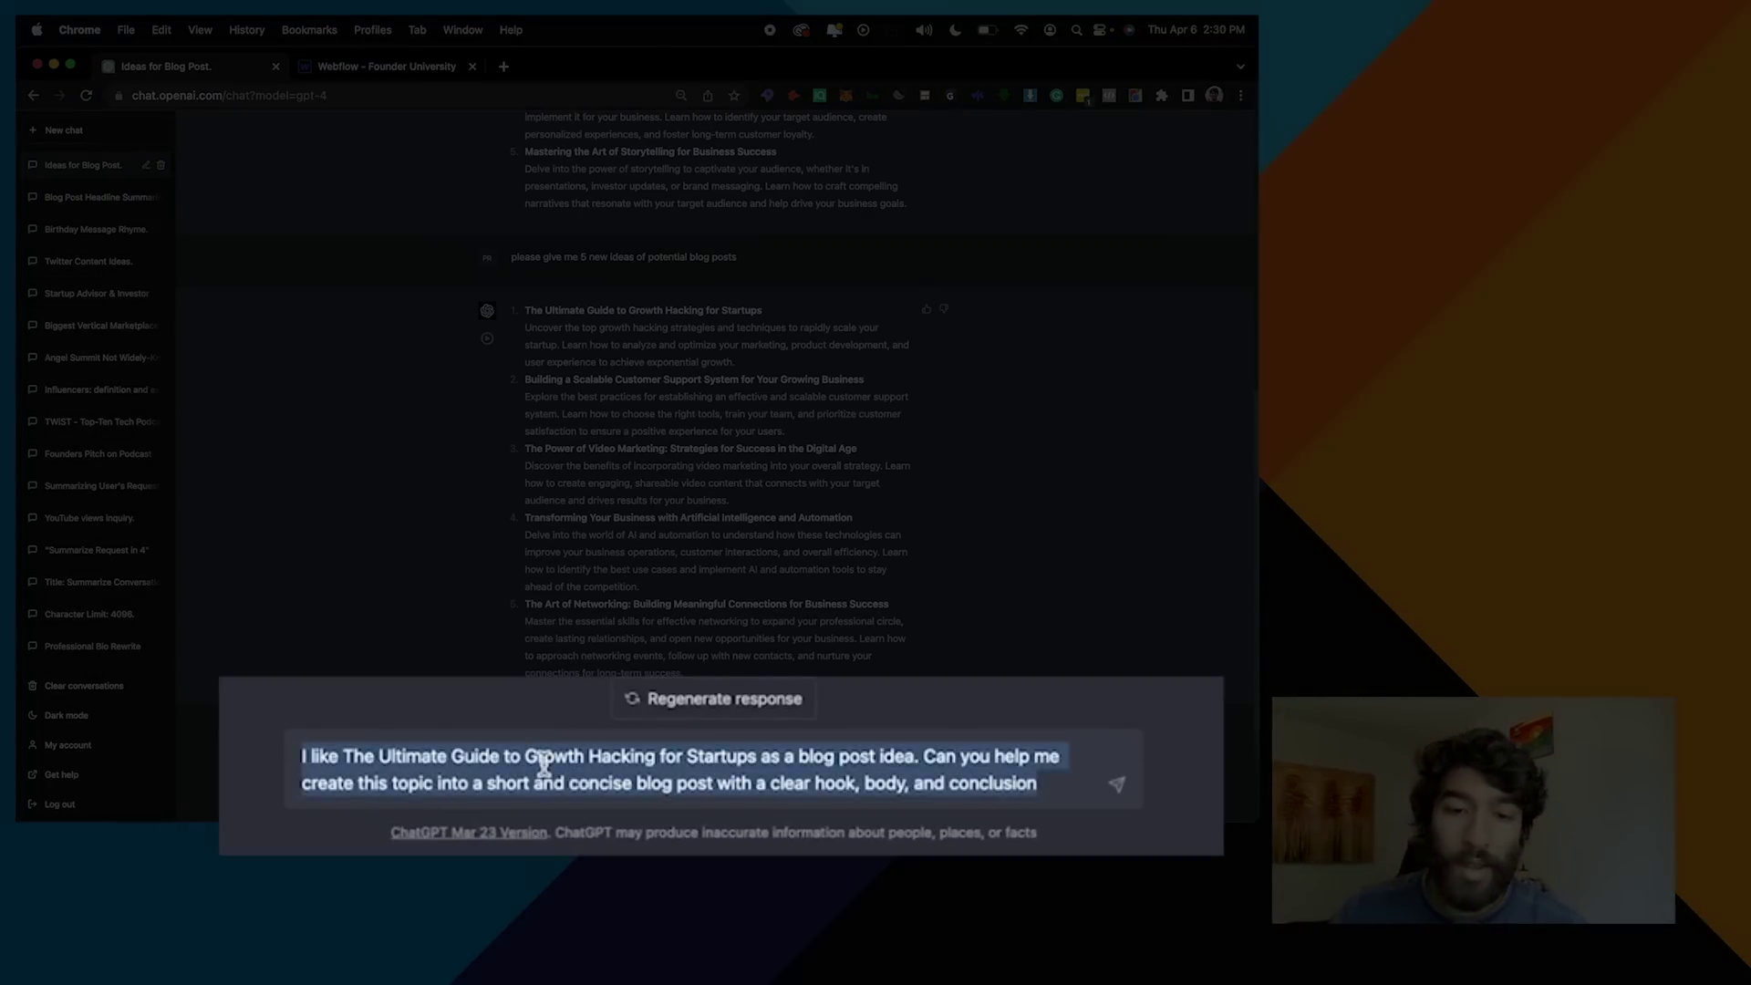
{"action": "left_click", "coordinate": [544, 764]}
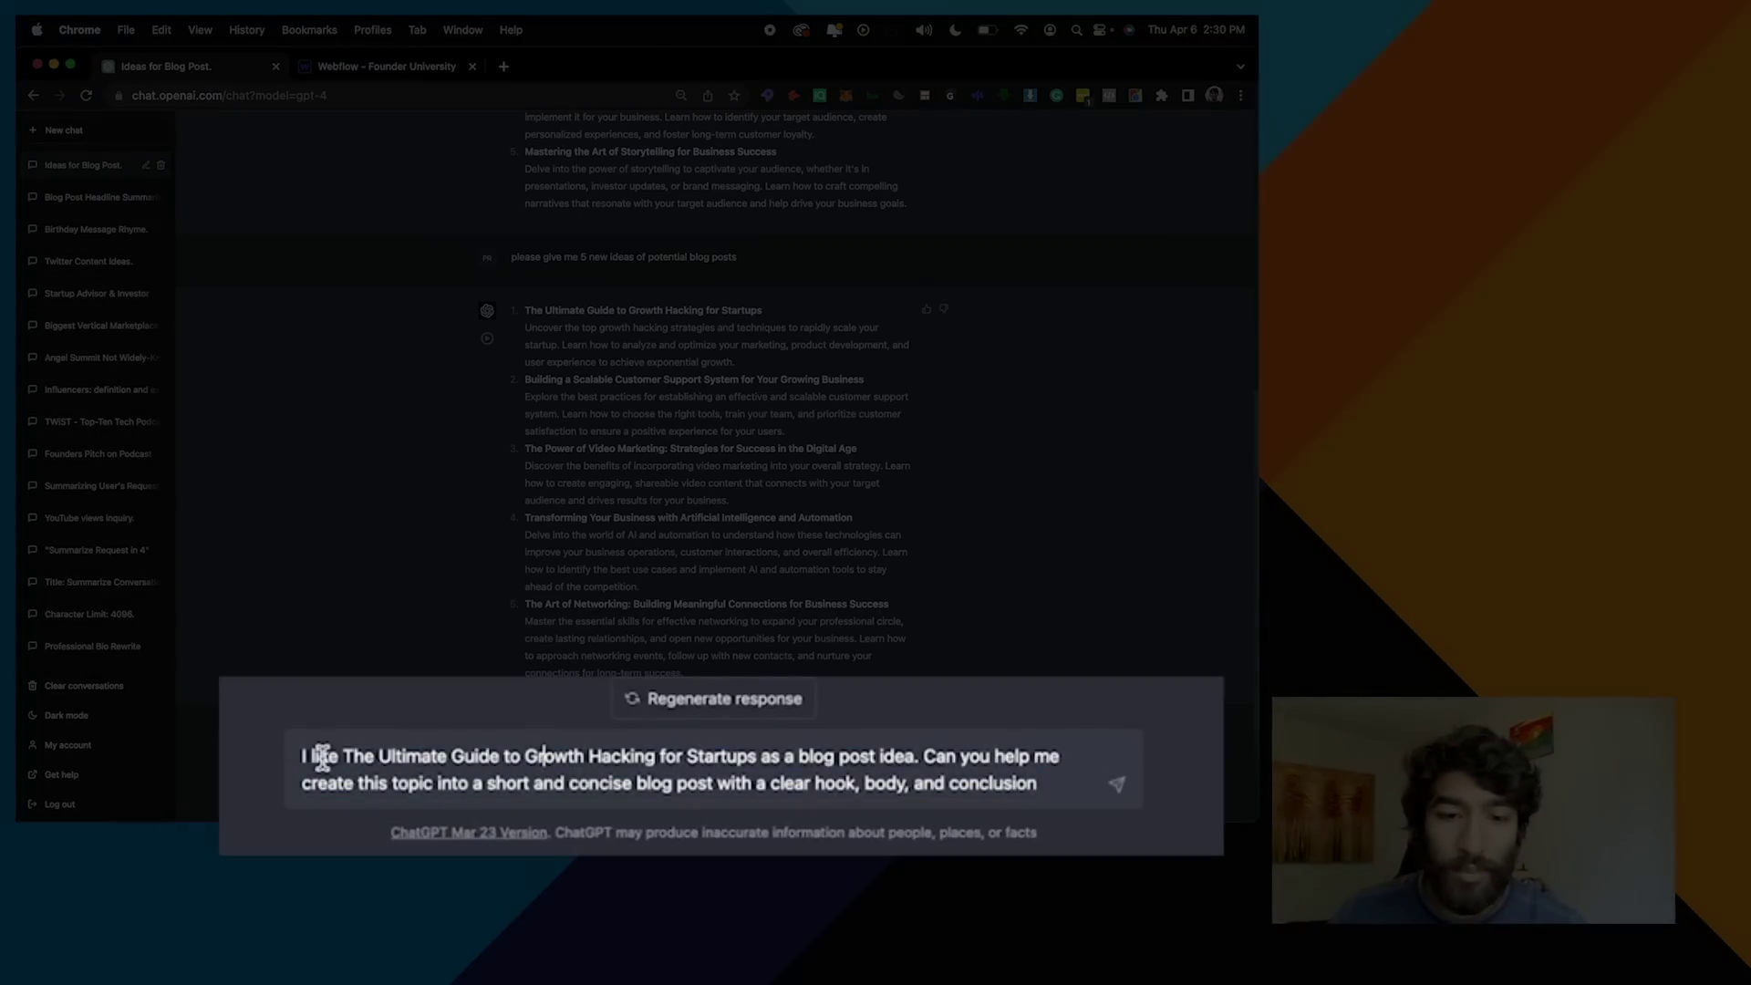
{"action": "left_click_drag", "start_coordinate": [390, 755], "coordinate": [757, 757]}
{"action": "double_click", "coordinate": [944, 757]}
{"action": "left_click_drag", "start_coordinate": [944, 757], "coordinate": [1048, 780]}
{"action": "left_click", "coordinate": [1047, 780]}
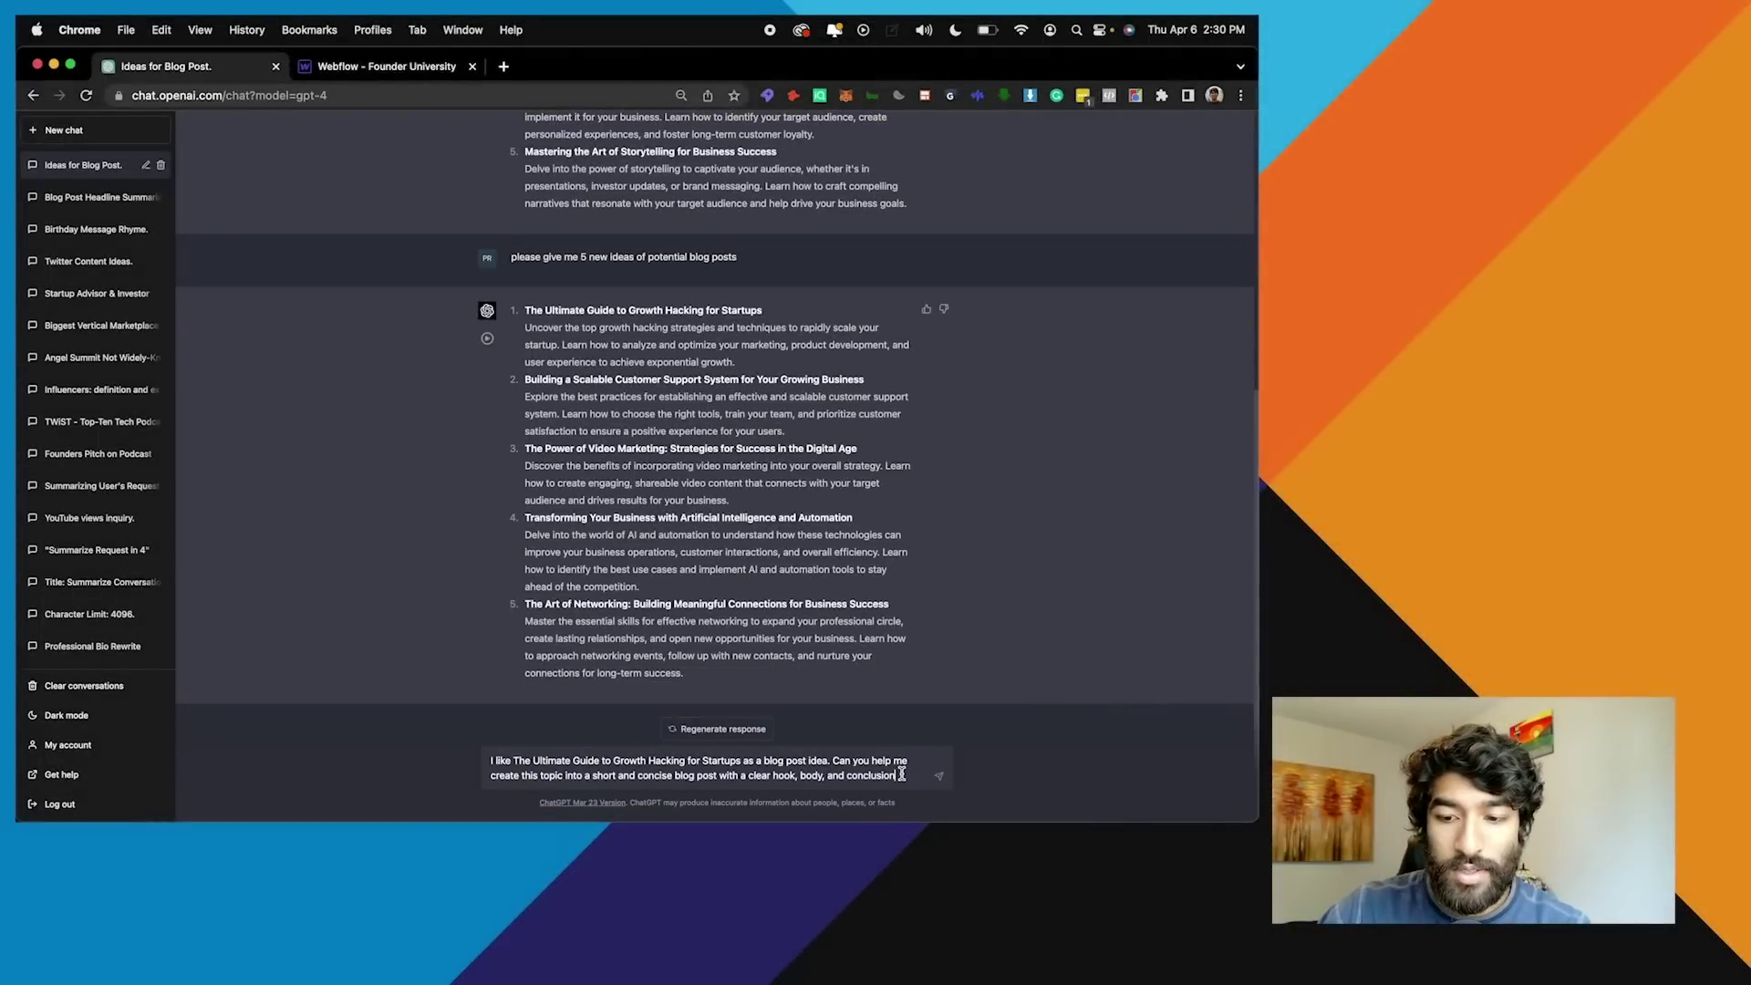
Send the blog post request and check the returned title, introduction hook and first body heading
{"action": "key", "text": "Return"}
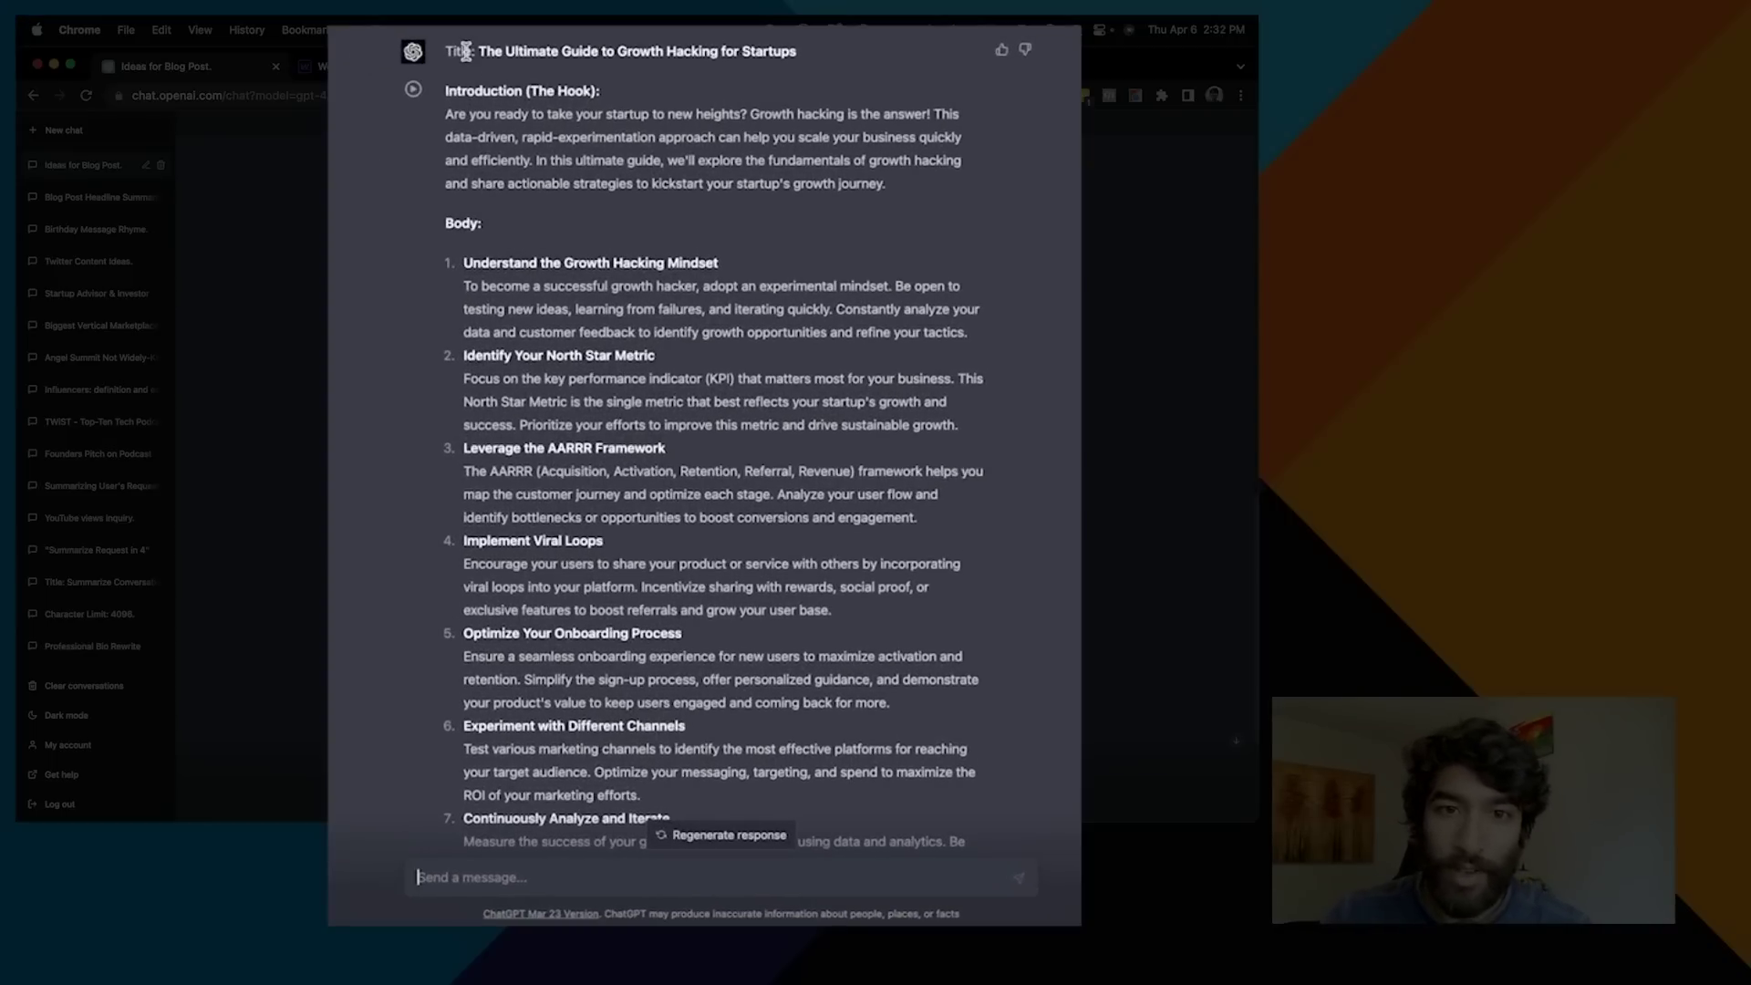
{"action": "left_click_drag", "start_coordinate": [477, 52], "coordinate": [777, 52]}
{"action": "left_click", "coordinate": [554, 76]}
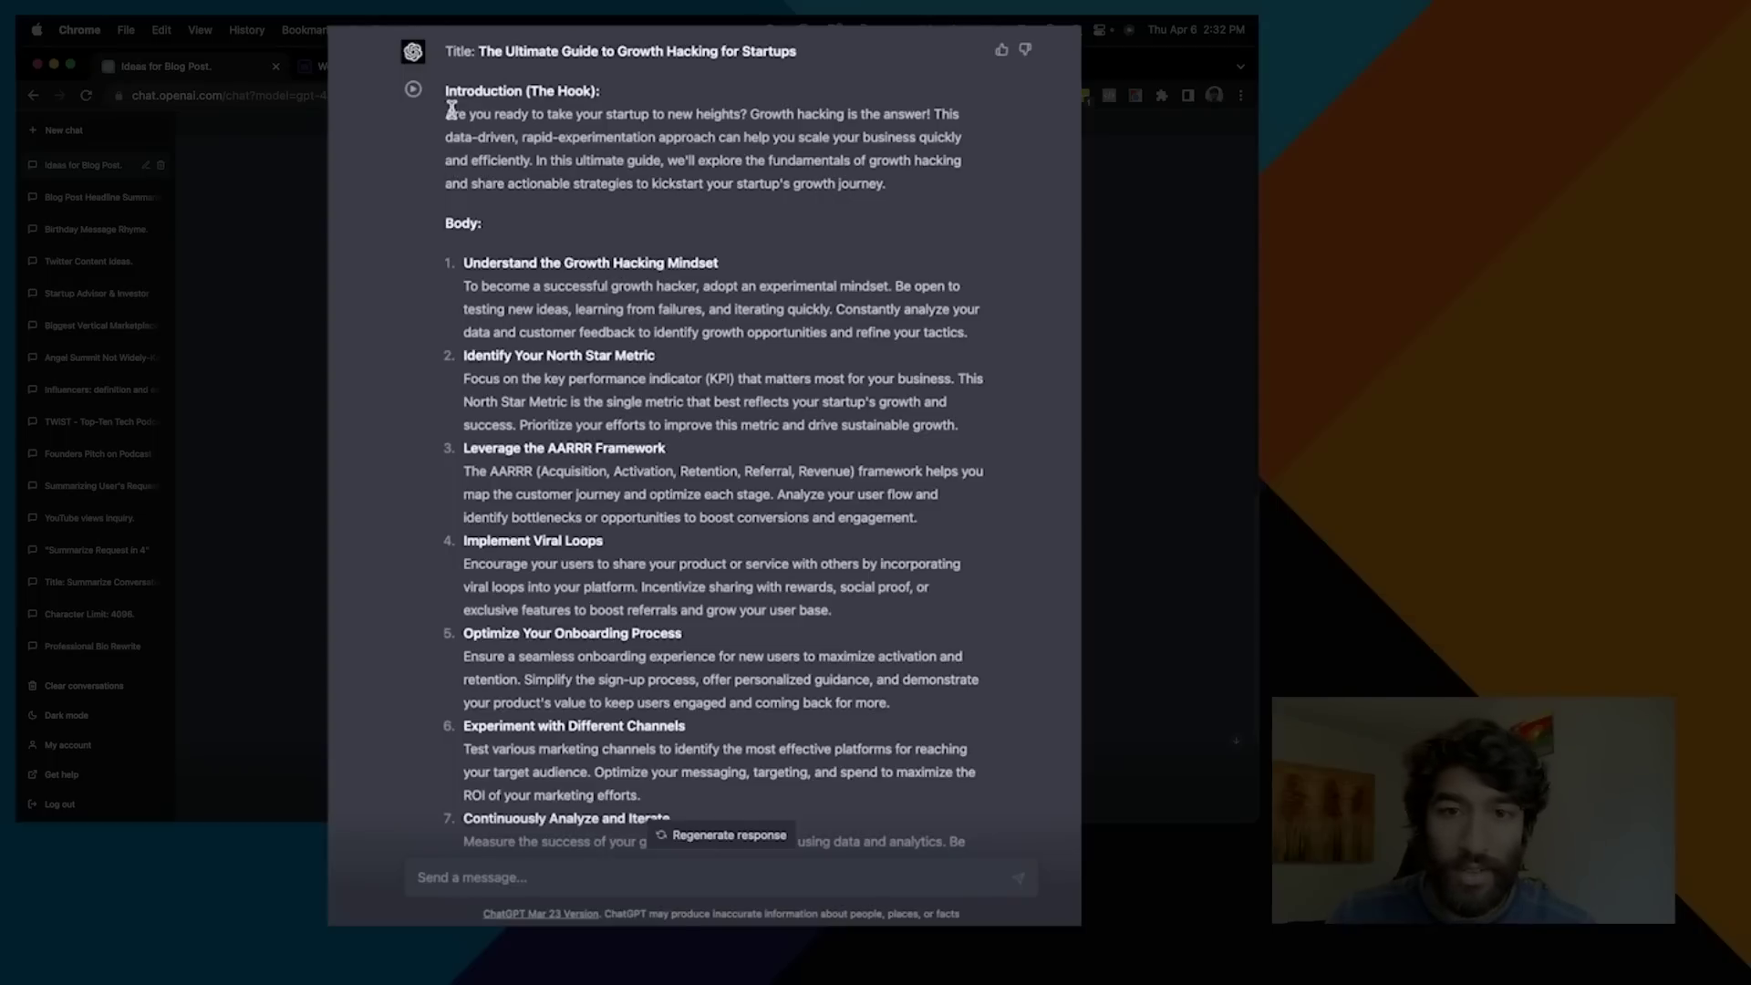
{"action": "left_click_drag", "start_coordinate": [448, 113], "coordinate": [959, 190]}
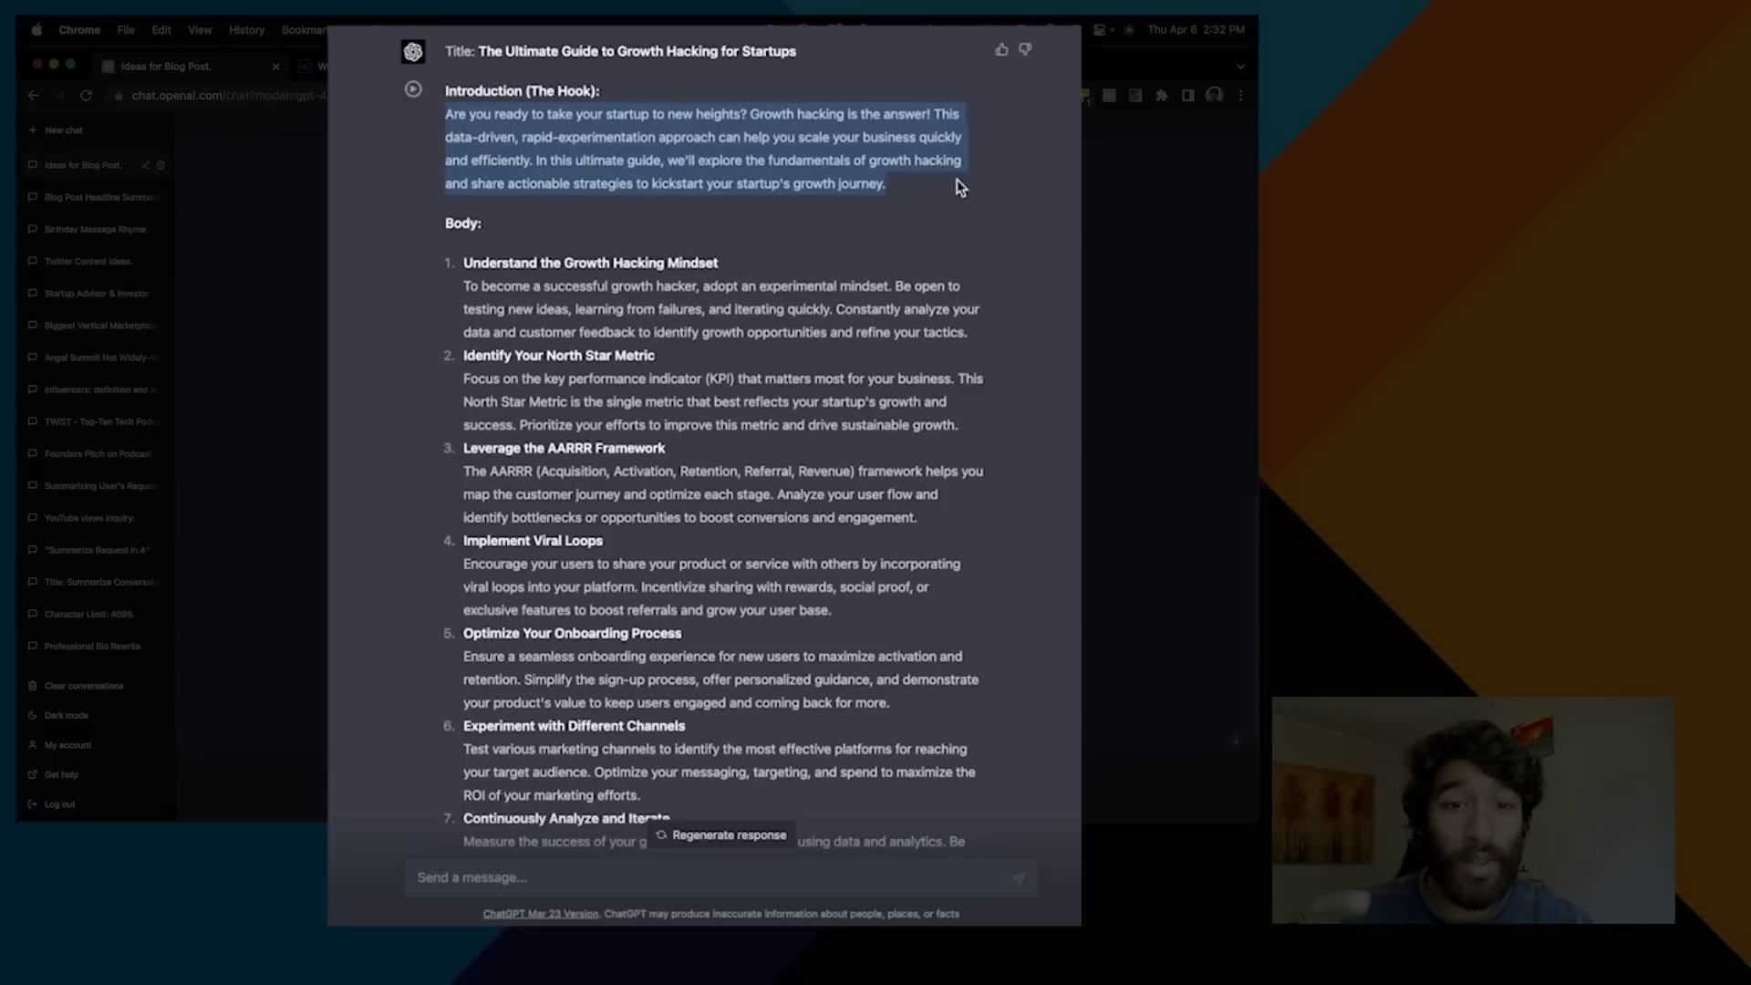
{"action": "scroll", "coordinate": [957, 183], "scroll_direction": "down", "scroll_amount": 1}
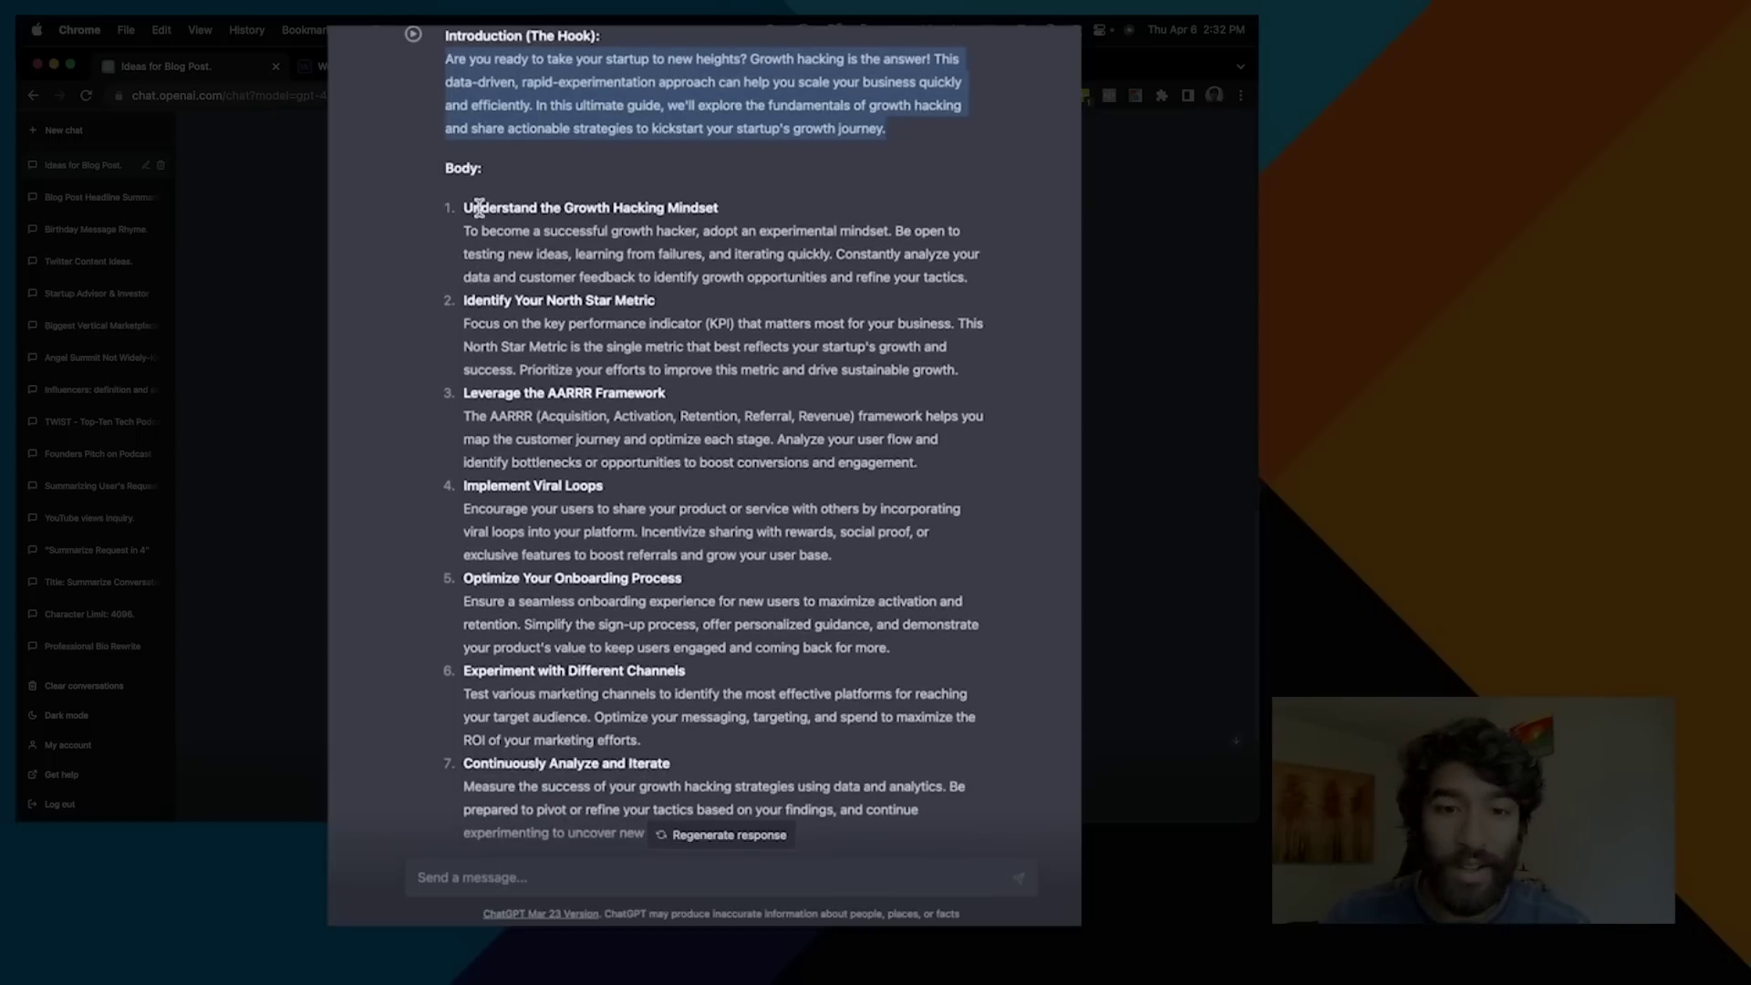
{"action": "scroll", "coordinate": [475, 208], "scroll_direction": "down", "scroll_amount": 3}
{"action": "scroll", "coordinate": [474, 208], "scroll_direction": "up", "scroll_amount": 2}
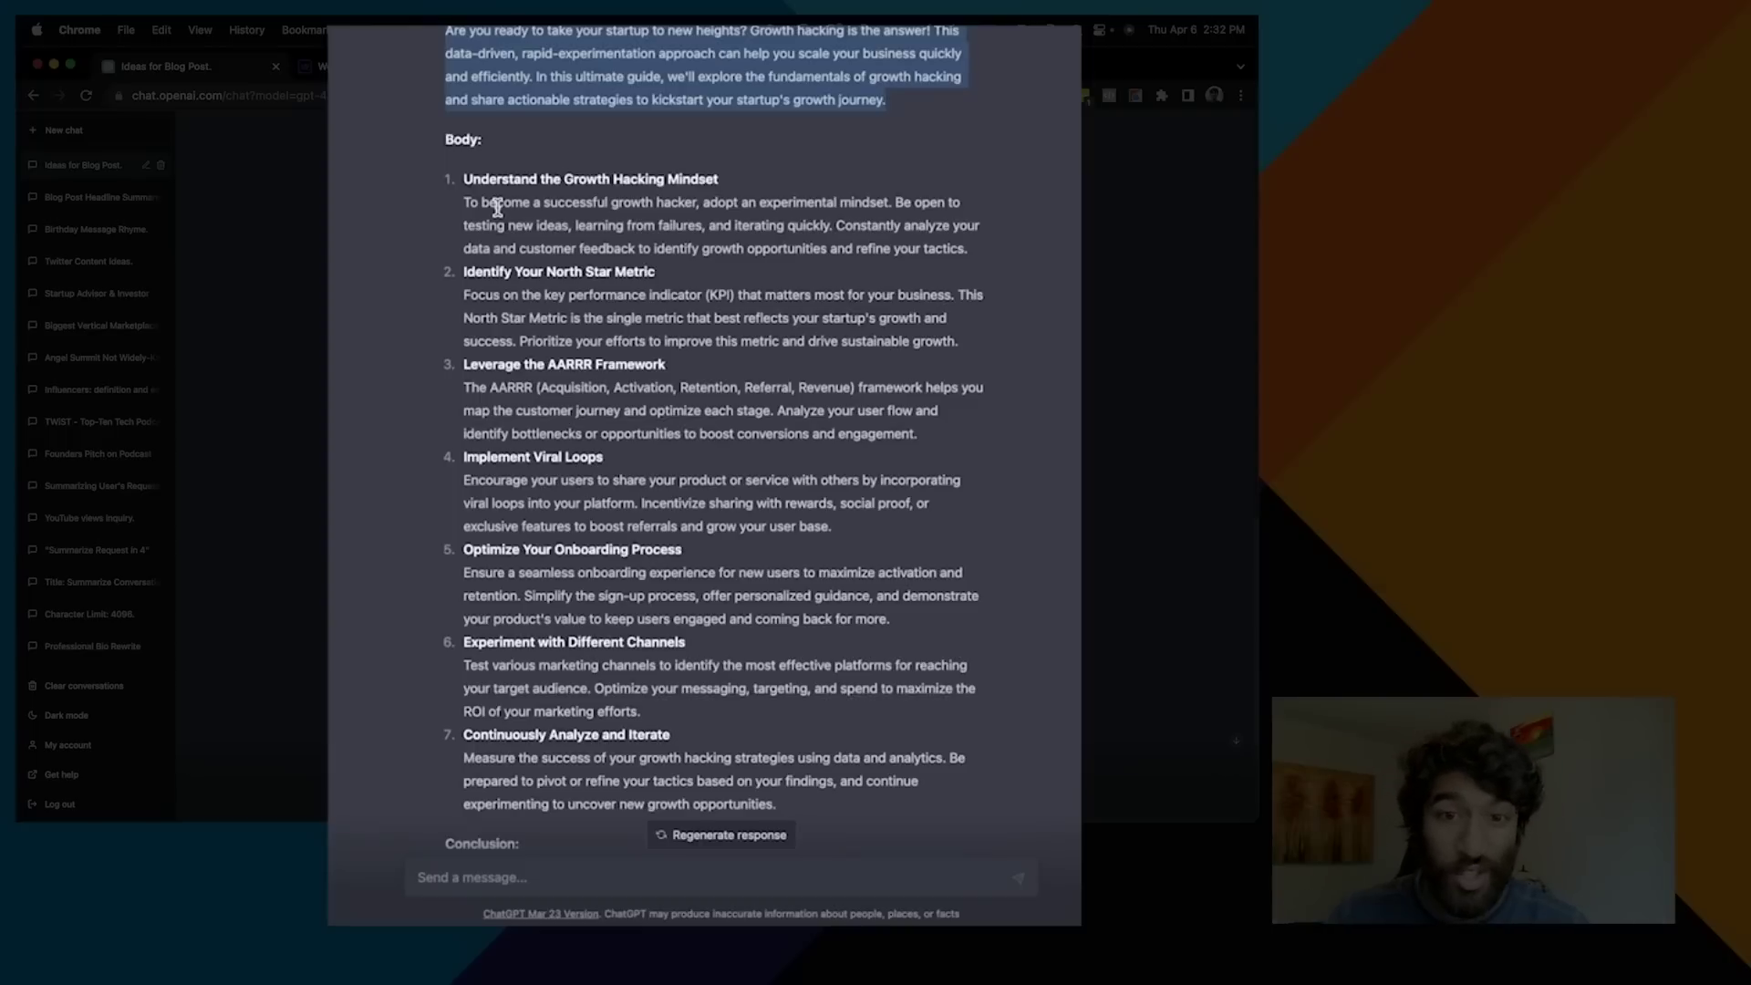
{"action": "left_click_drag", "start_coordinate": [466, 178], "coordinate": [672, 175]}
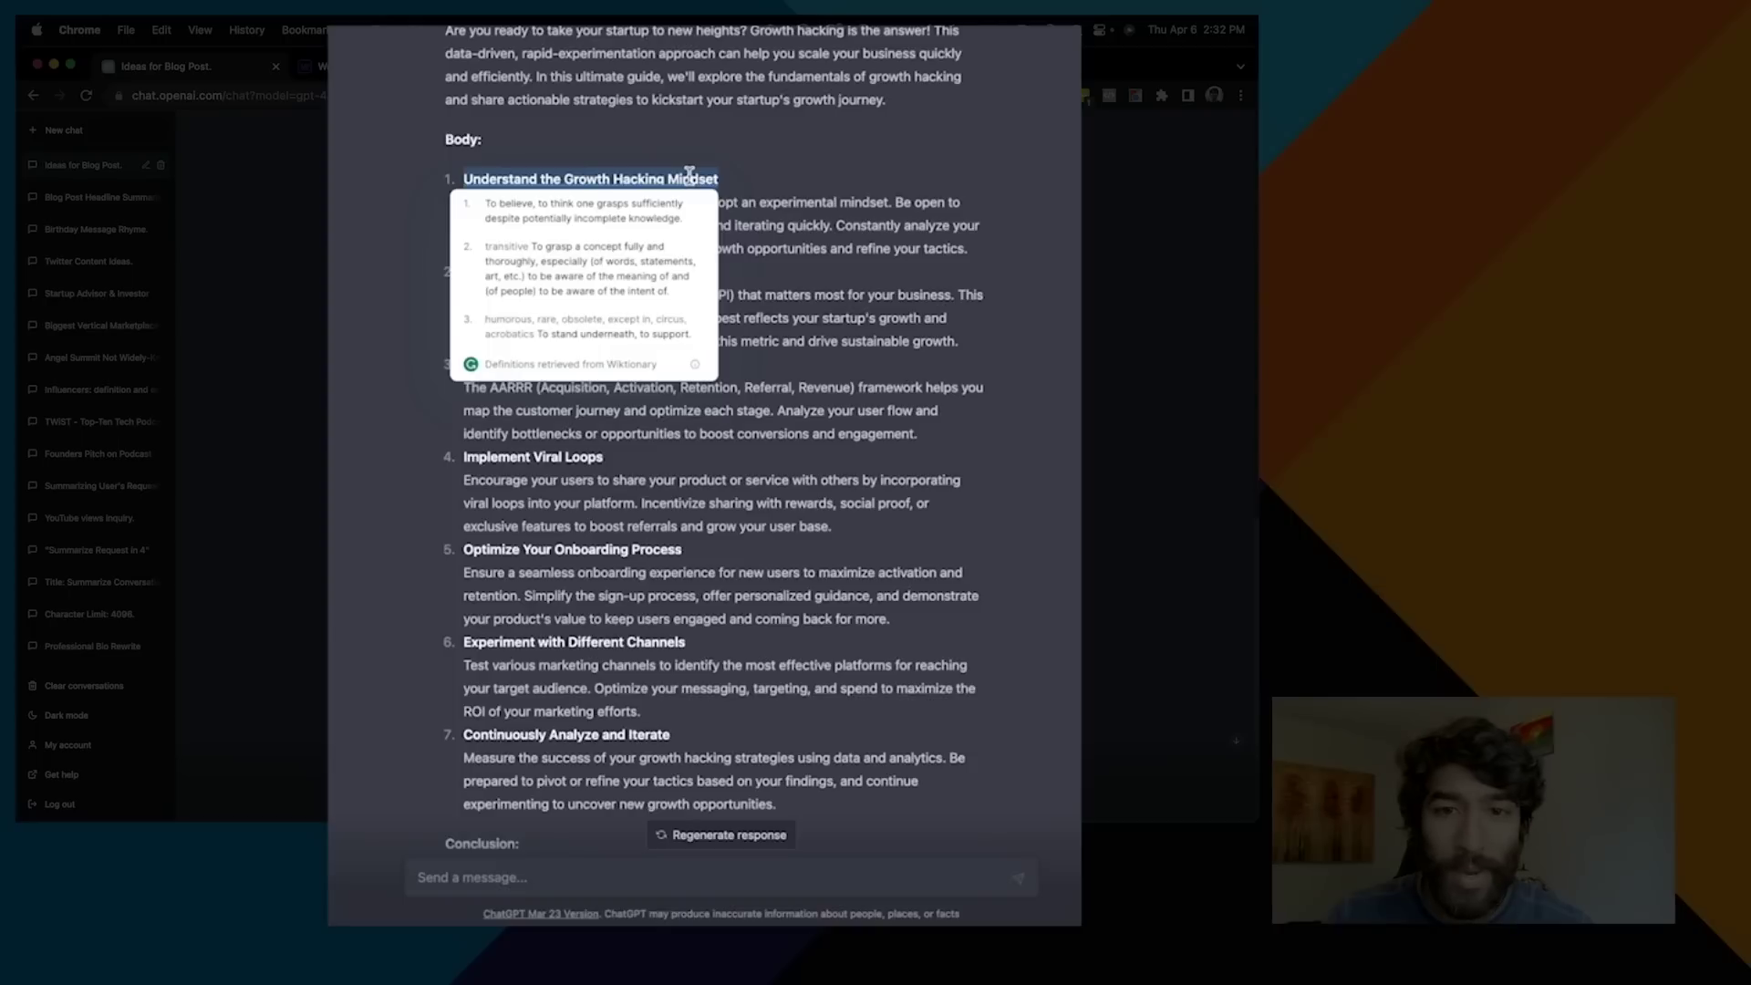
{"action": "left_click", "coordinate": [672, 175]}
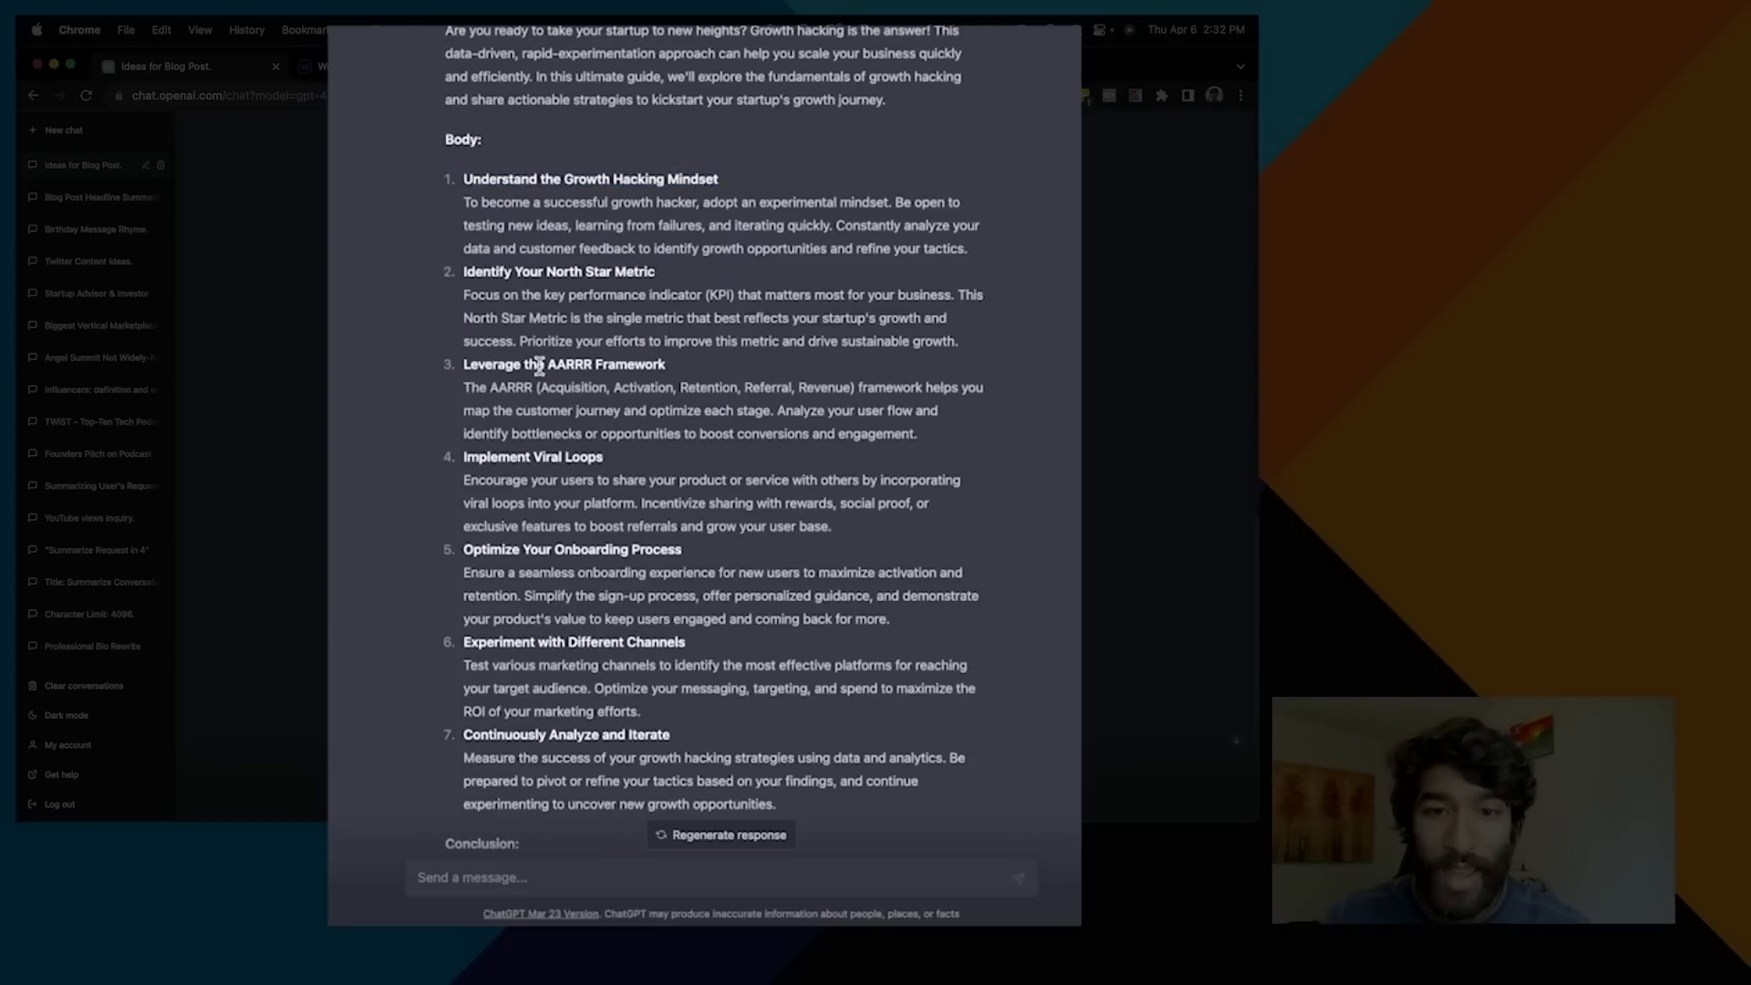
Select GPT-4's entire growth-hacking blog post answer
{"action": "scroll", "coordinate": [516, 360], "scroll_direction": "down", "scroll_amount": 1}
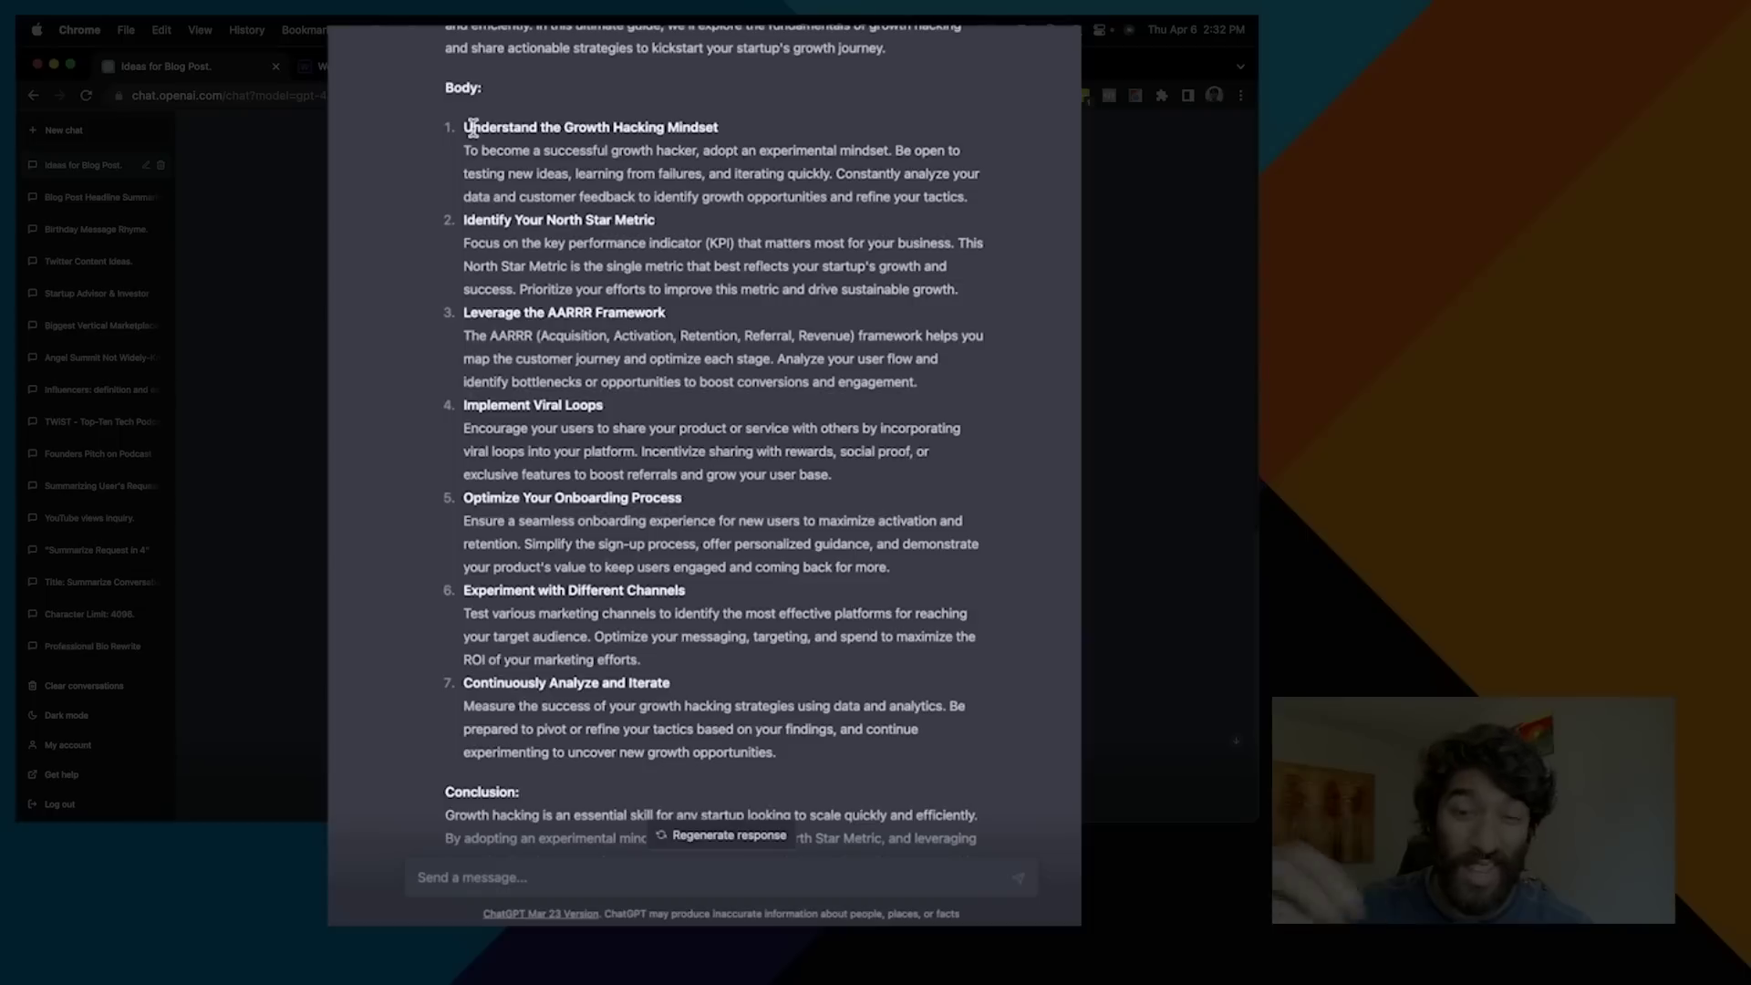
{"action": "scroll", "coordinate": [473, 127], "scroll_direction": "up", "scroll_amount": 2}
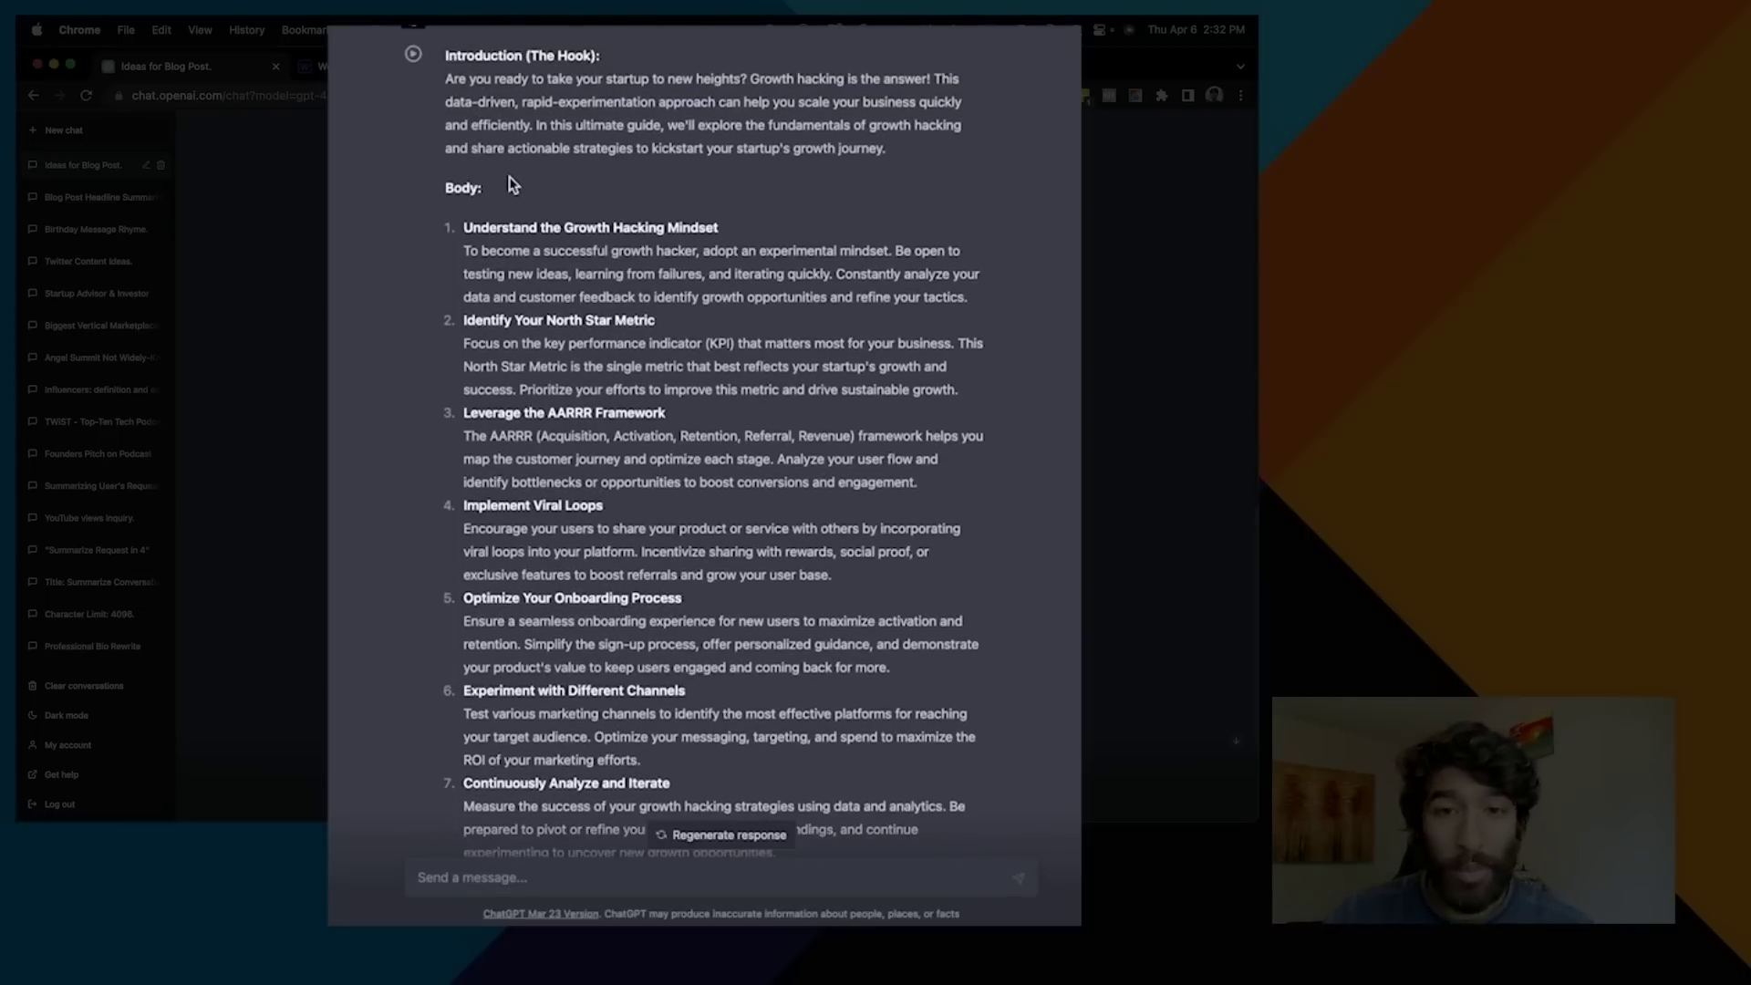
{"action": "scroll", "coordinate": [509, 183], "scroll_direction": "down", "scroll_amount": 1}
{"action": "scroll", "coordinate": [462, 85], "scroll_direction": "up", "scroll_amount": 2}
{"action": "left_click_drag", "start_coordinate": [455, 45], "coordinate": [737, 746]}
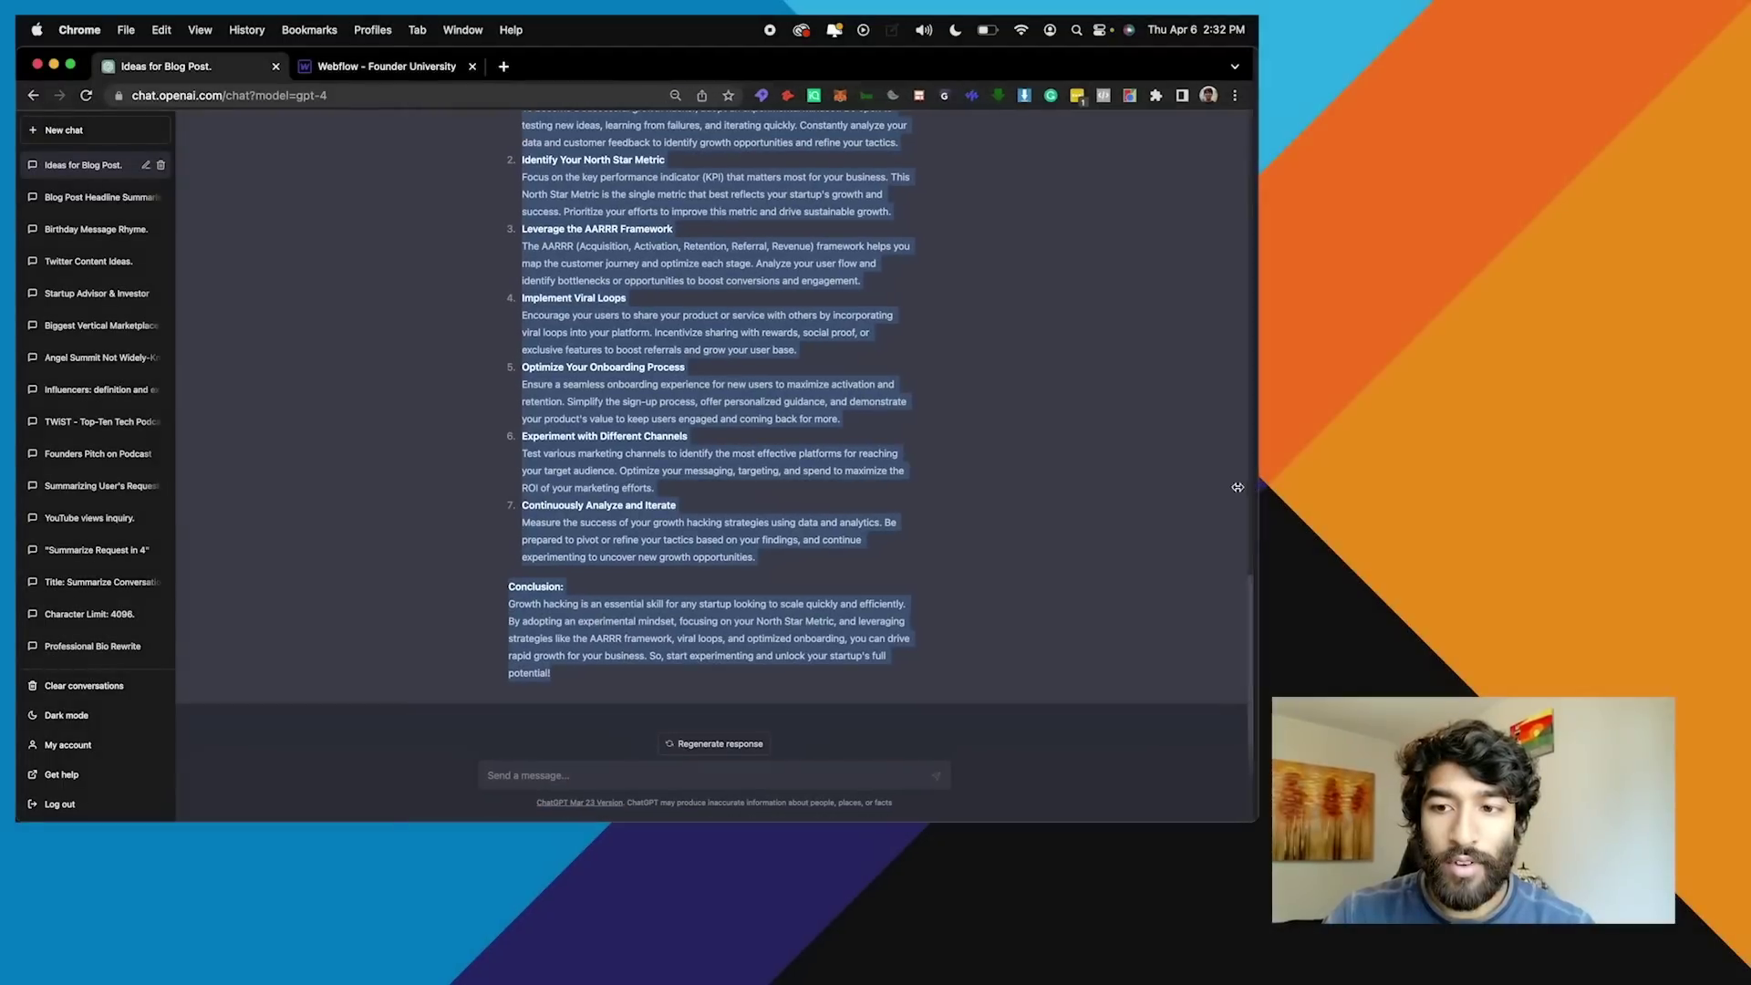
Paste the growth-hacking blog post into Notion's Playground page below the blog ideas
{"action": "key", "text": "super+Tab"}
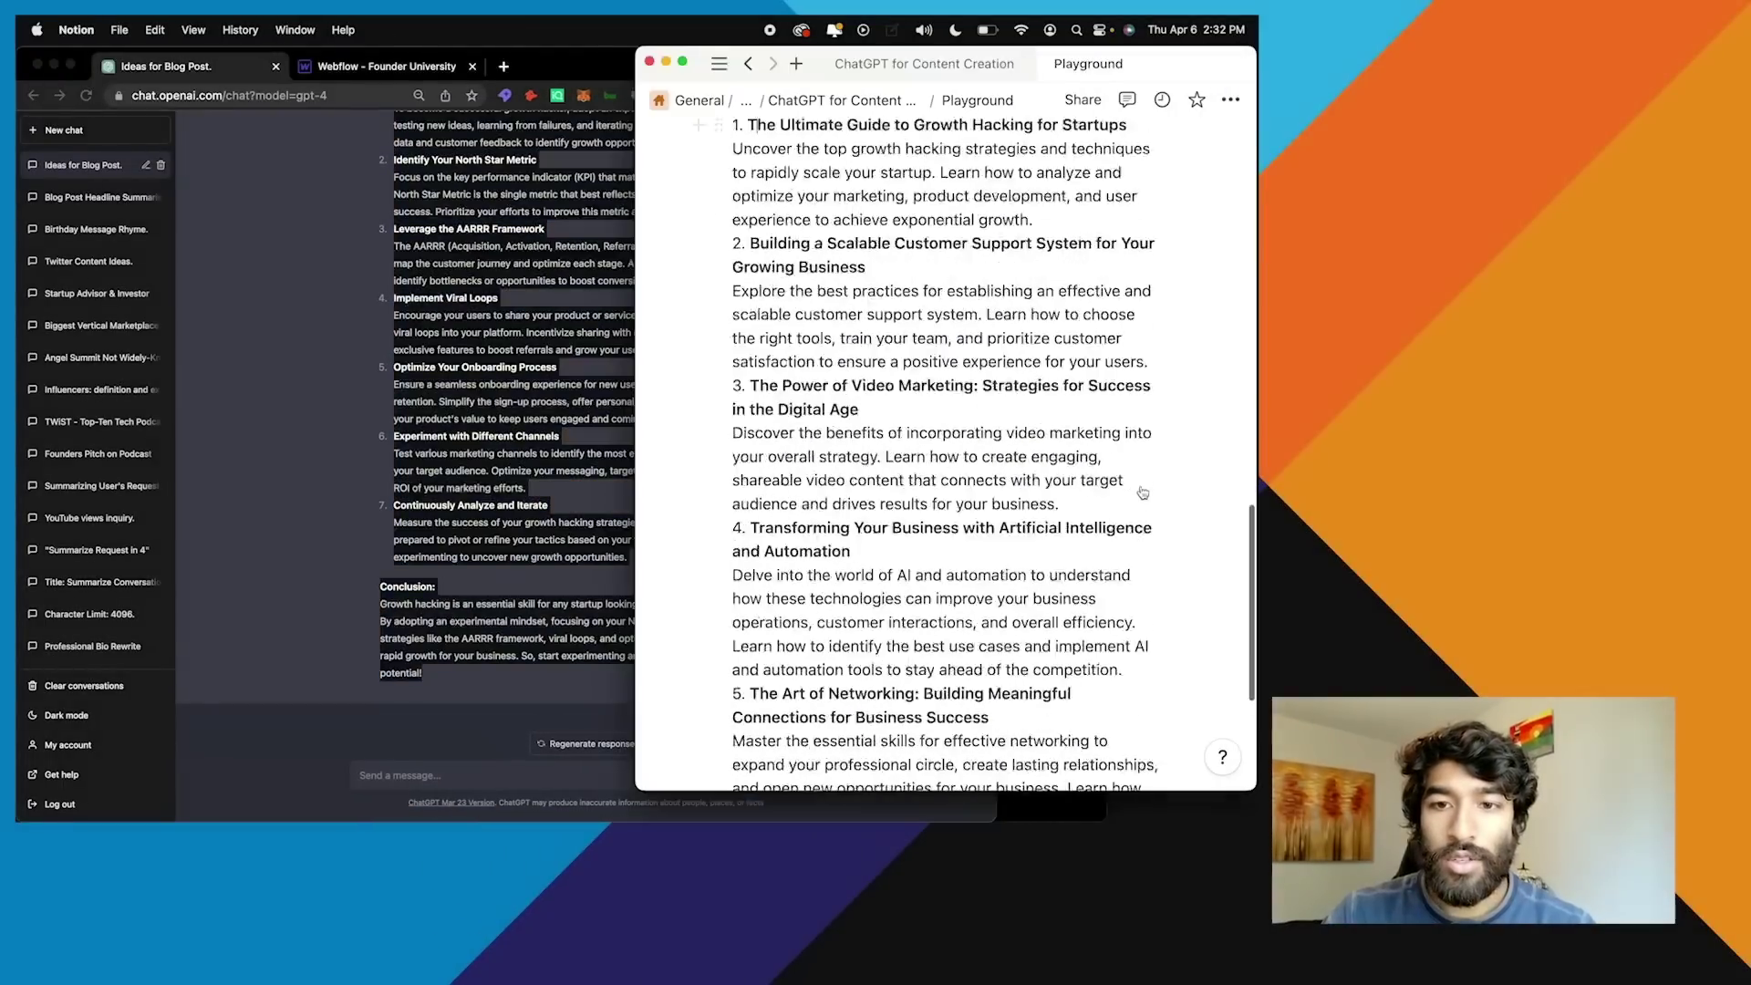
{"action": "scroll", "coordinate": [1143, 493], "scroll_direction": "down", "scroll_amount": 5}
{"action": "left_click", "coordinate": [912, 594]}
{"action": "key", "text": "Return"}
{"action": "key", "text": "Return"}
{"action": "key", "text": "super+v"}
Scroll through the pasted post in Notion, checking the Understand the Growth Hacking Mindset heading
{"action": "scroll", "coordinate": [952, 533], "scroll_direction": "down", "scroll_amount": 5}
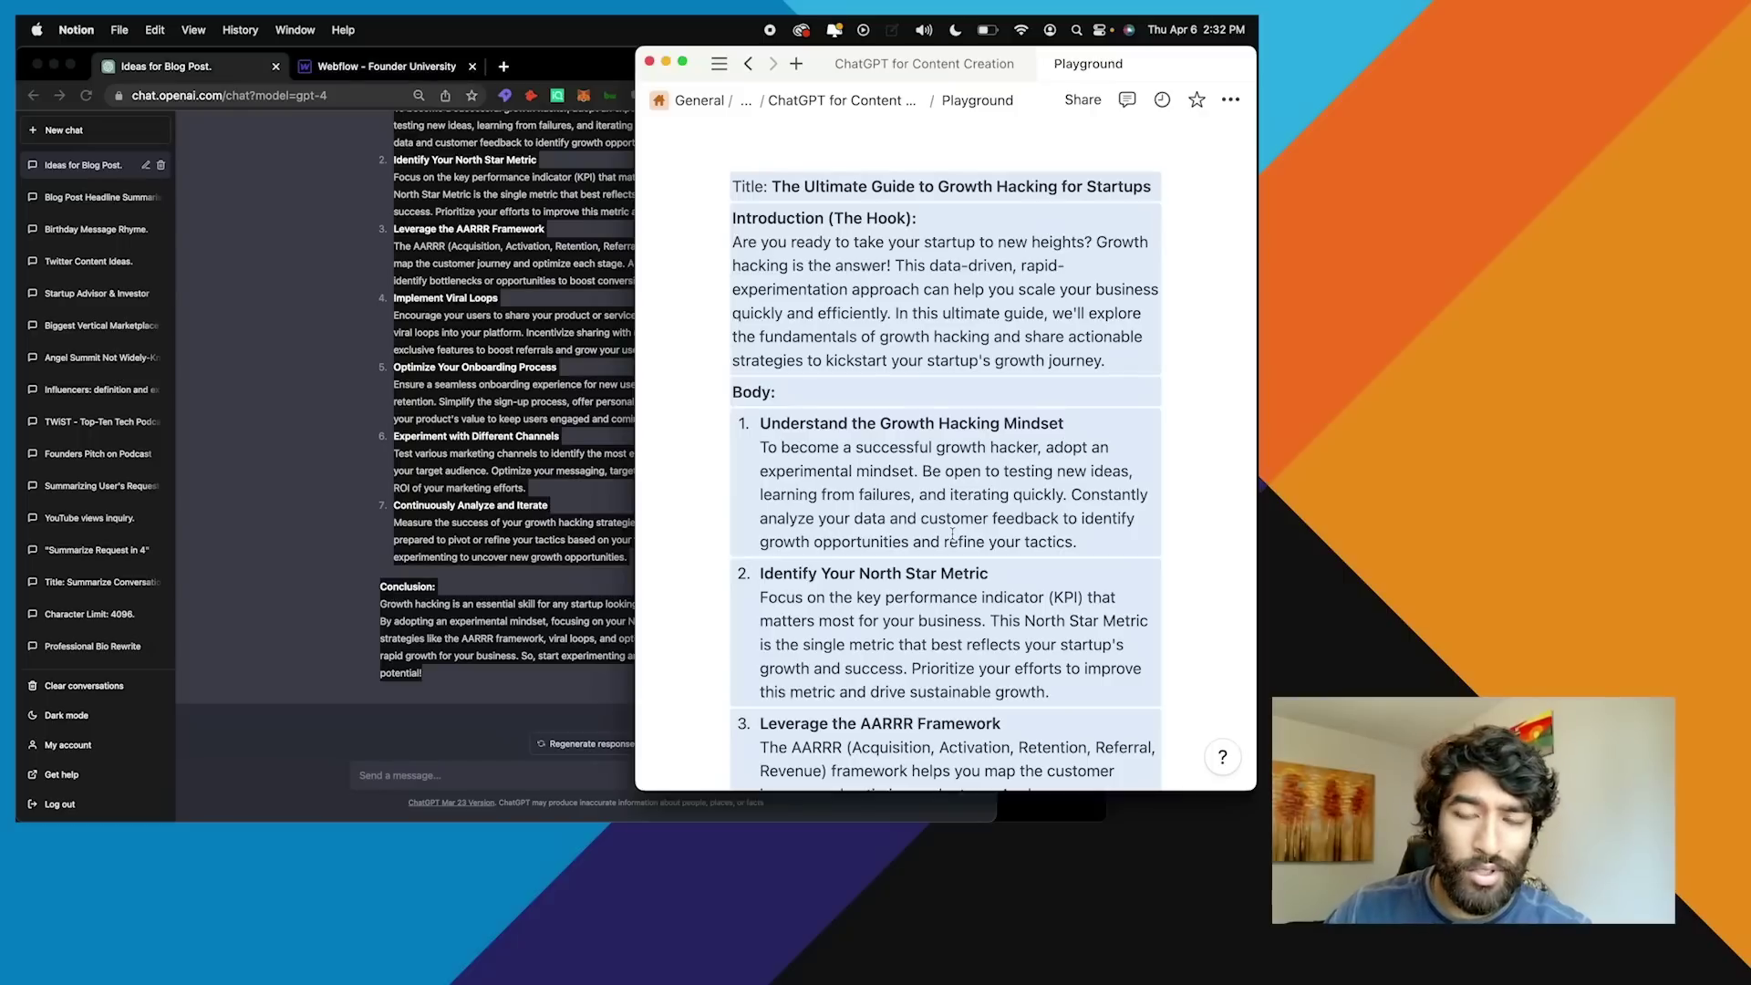
{"action": "scroll", "coordinate": [952, 534], "scroll_direction": "down", "scroll_amount": 4}
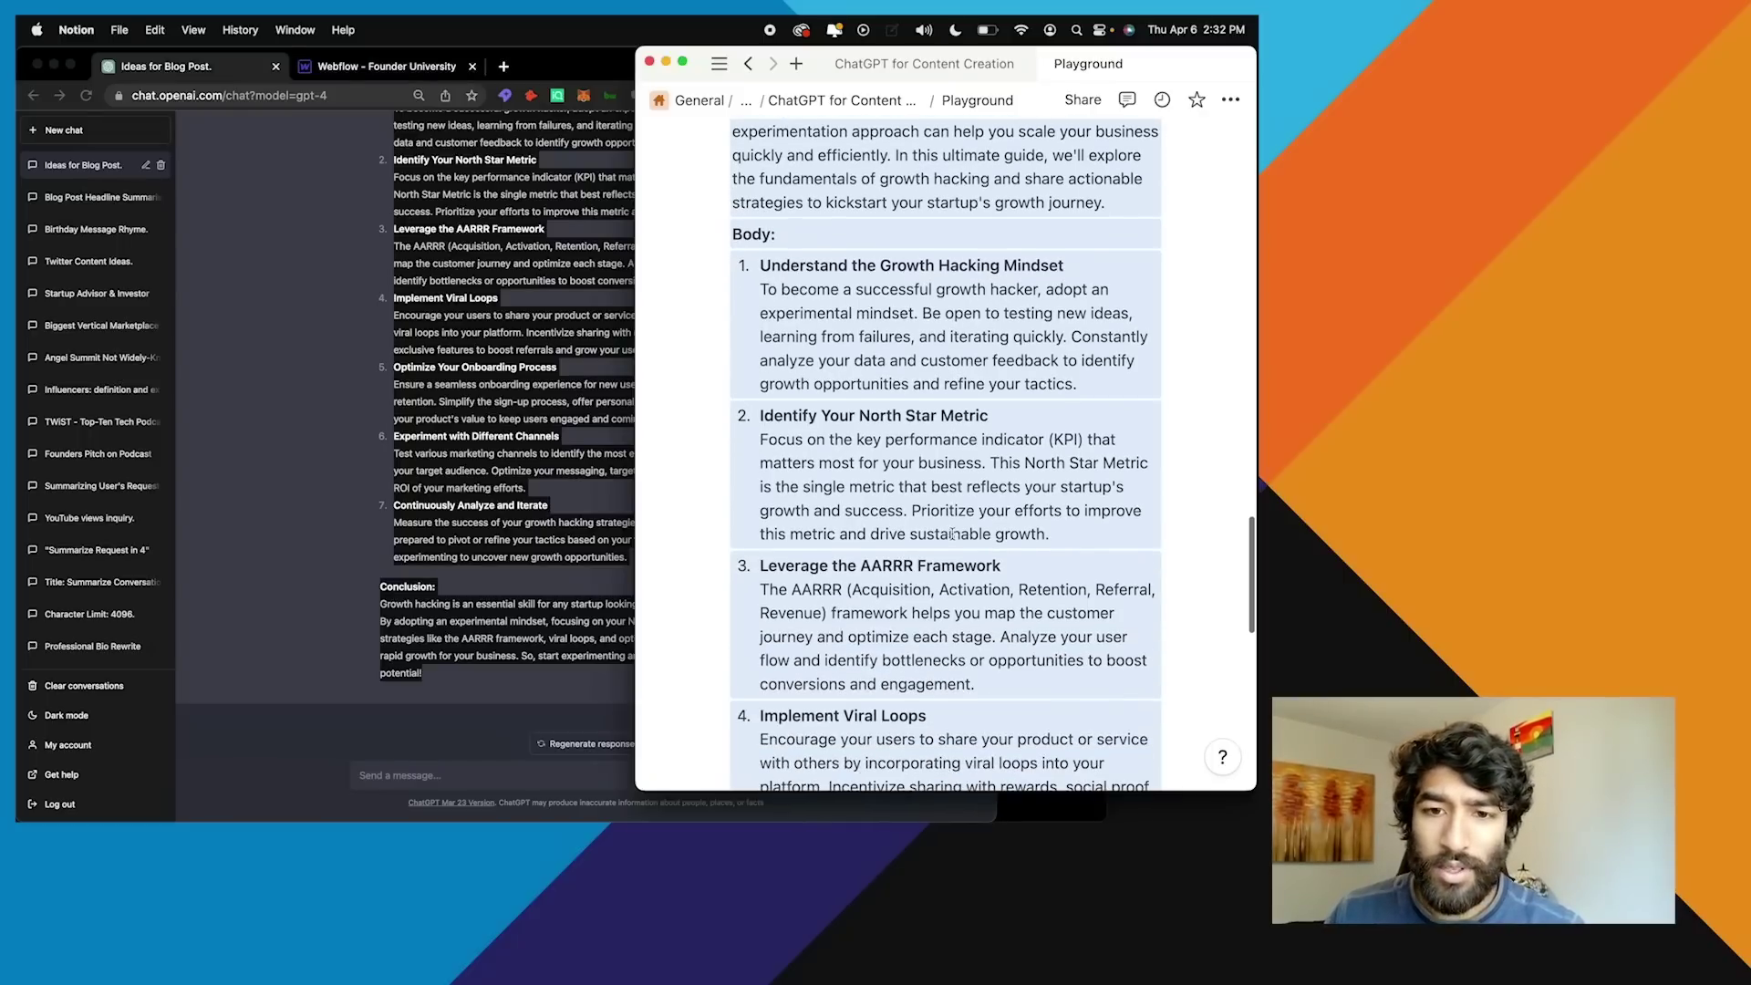
{"action": "scroll", "coordinate": [952, 534], "scroll_direction": "down", "scroll_amount": 7}
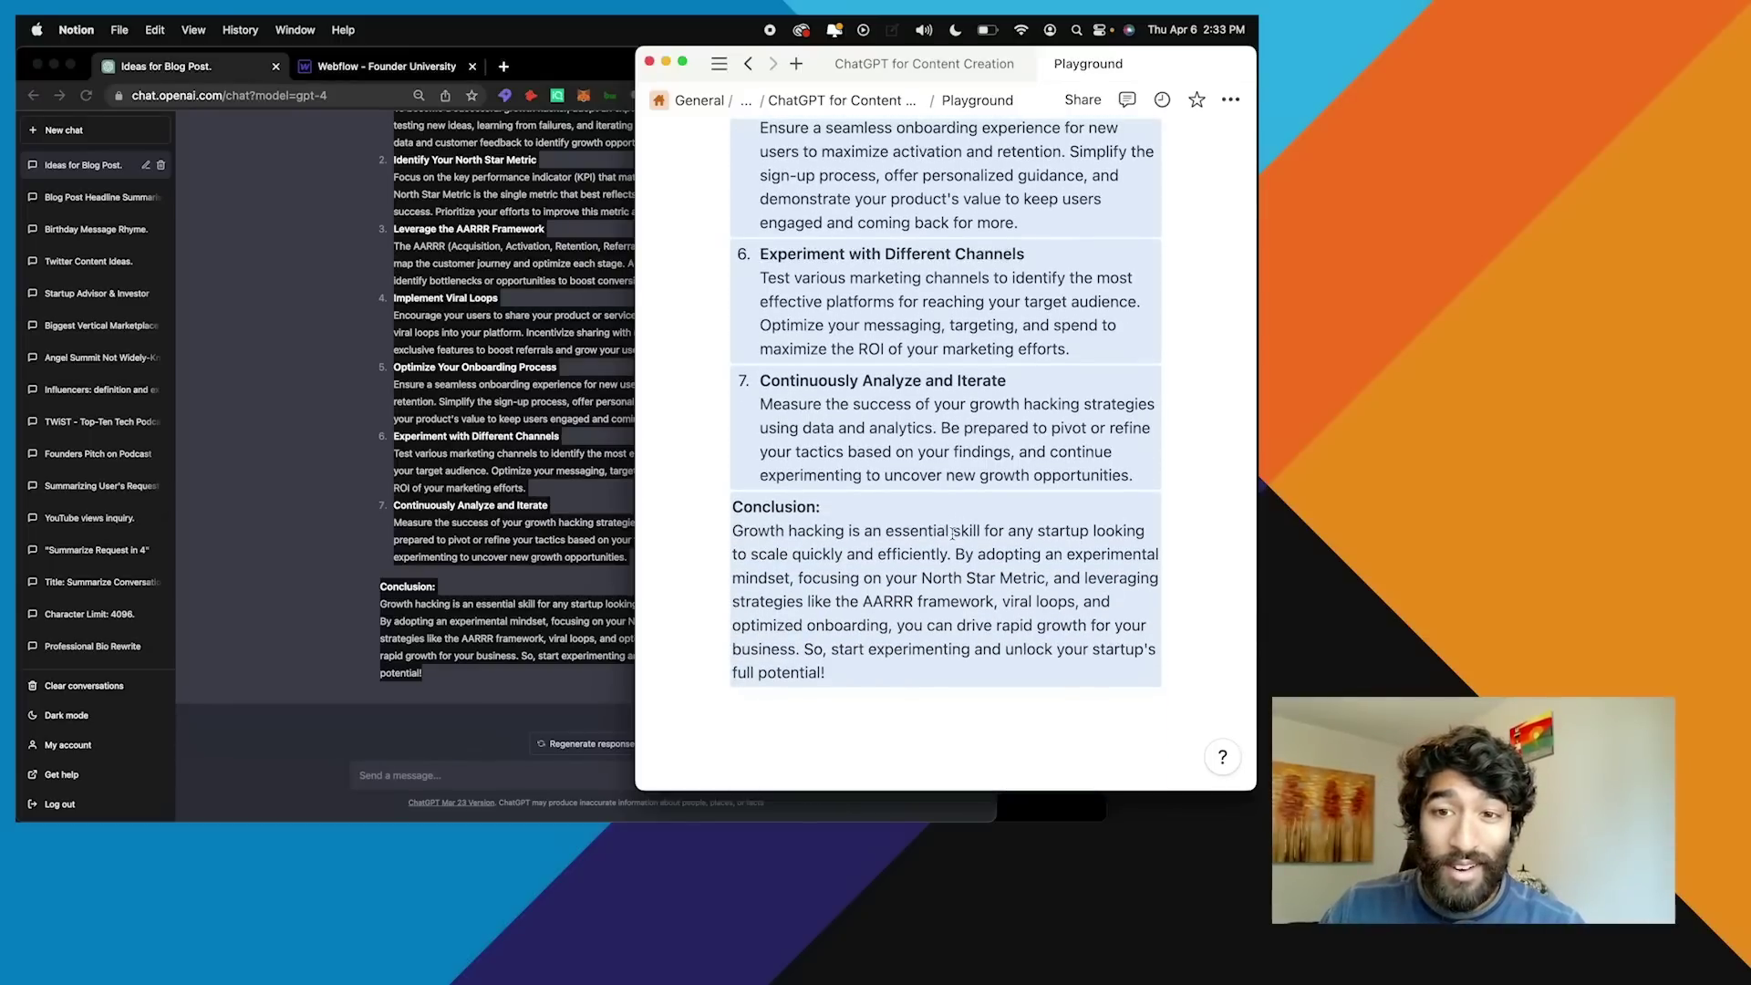
{"action": "scroll", "coordinate": [952, 534], "scroll_direction": "up", "scroll_amount": 6}
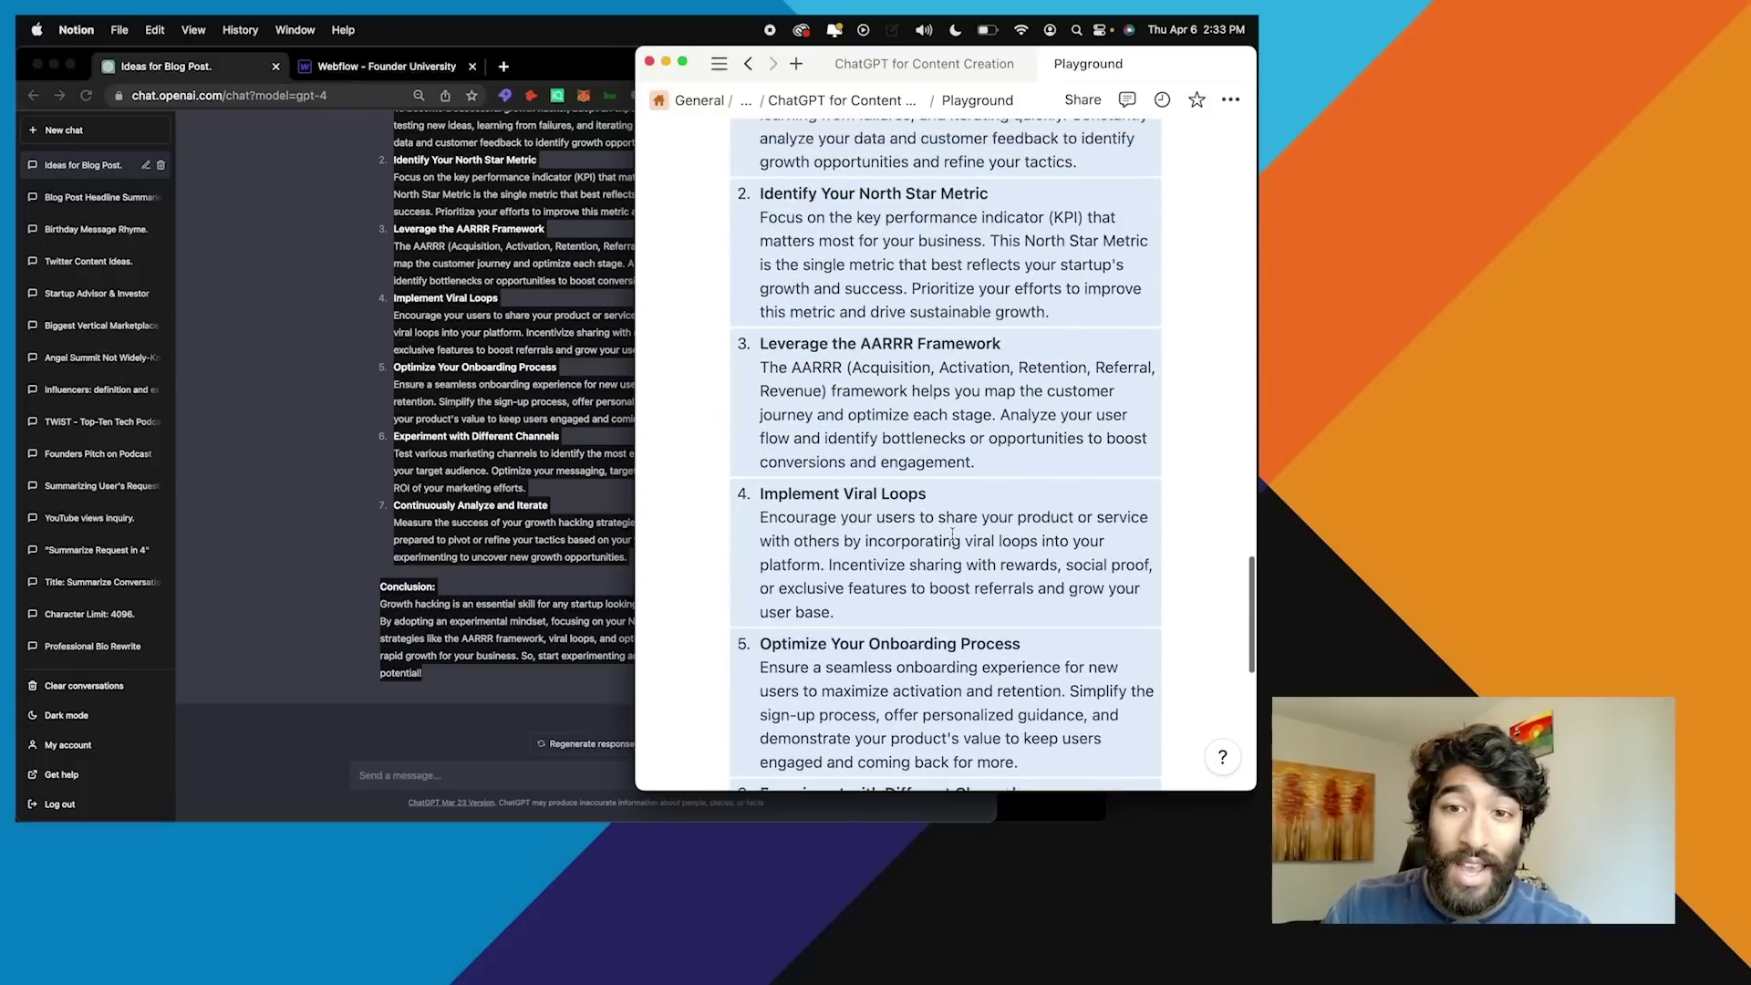
{"action": "scroll", "coordinate": [952, 533], "scroll_direction": "up", "scroll_amount": 3}
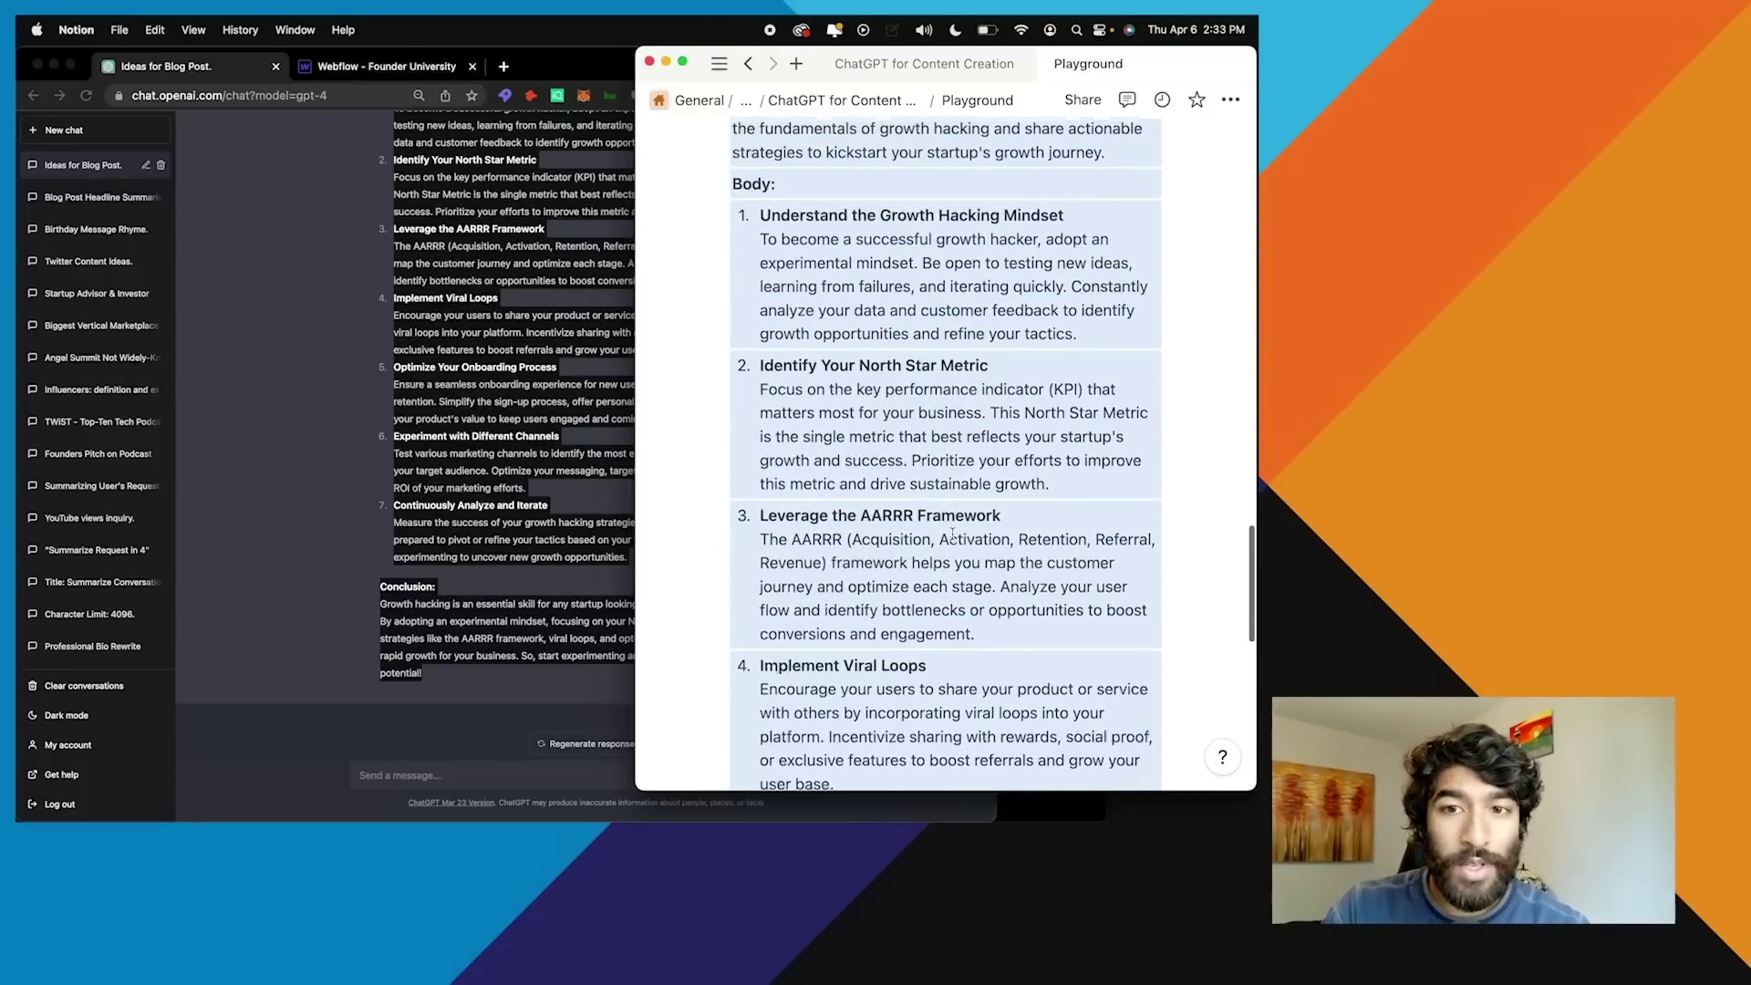
{"action": "left_click", "coordinate": [864, 332]}
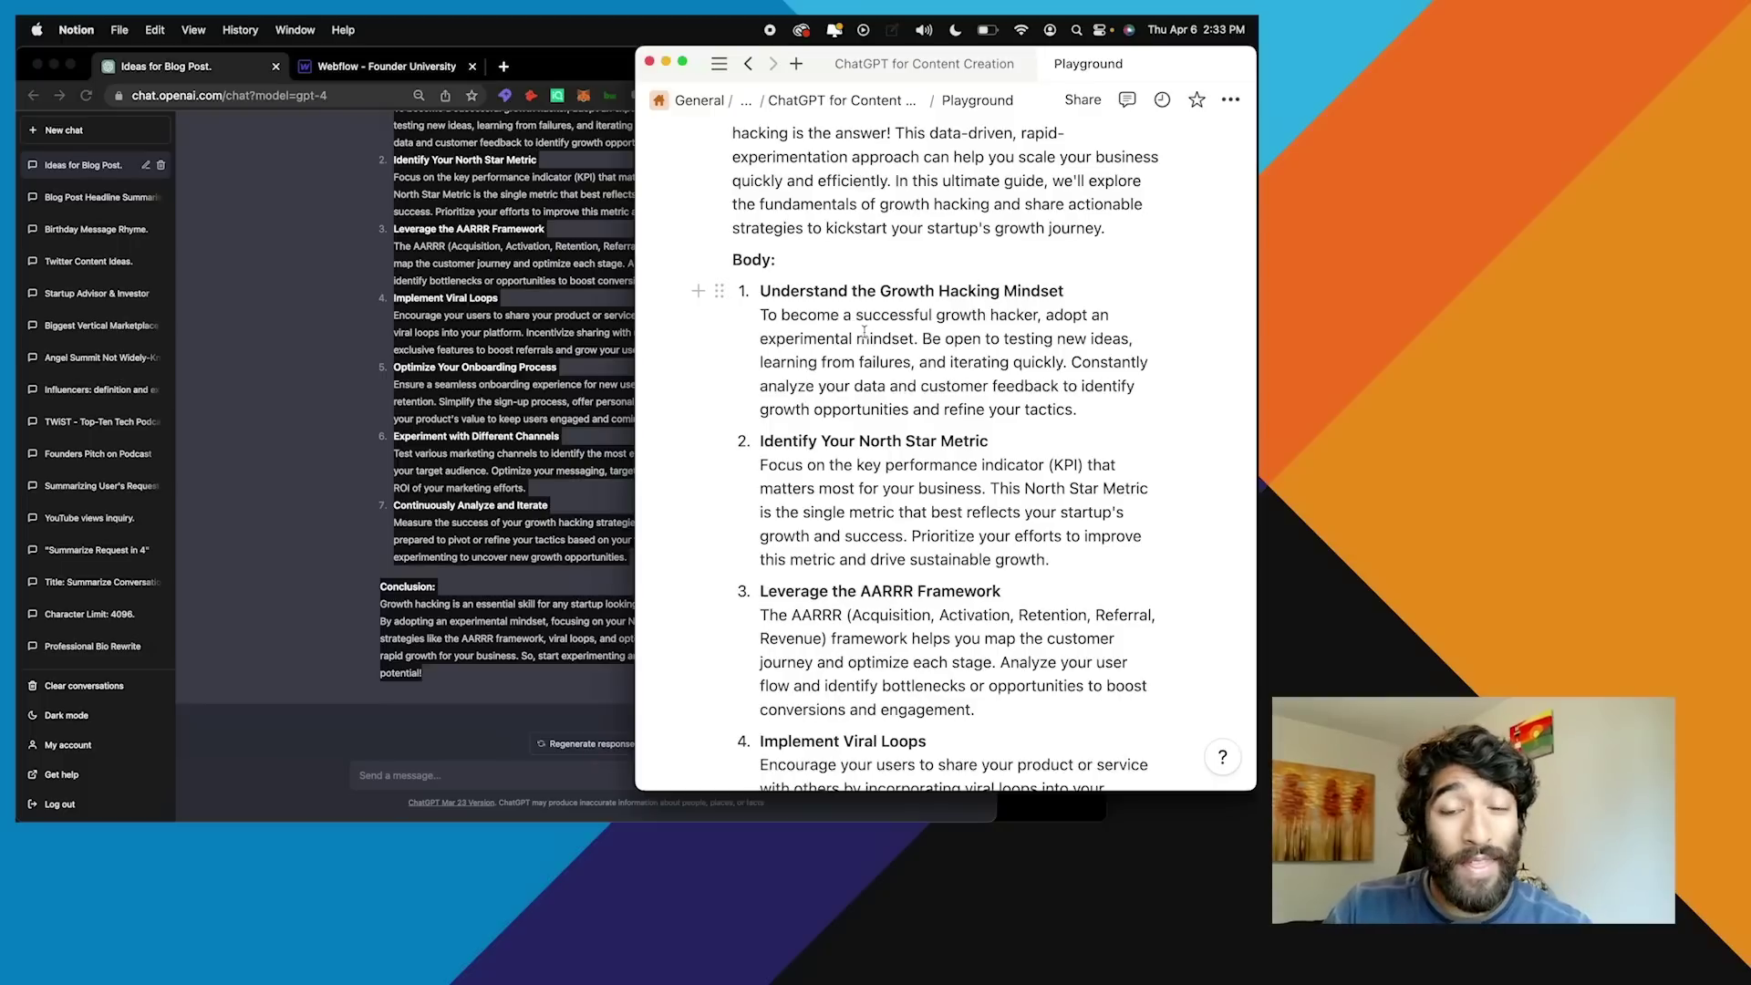
{"action": "double_click", "coordinate": [823, 290]}
{"action": "left_click", "coordinate": [864, 290]}
{"action": "scroll", "coordinate": [821, 383], "scroll_direction": "down", "scroll_amount": 4}
{"action": "scroll", "coordinate": [801, 442], "scroll_direction": "up", "scroll_amount": 4}
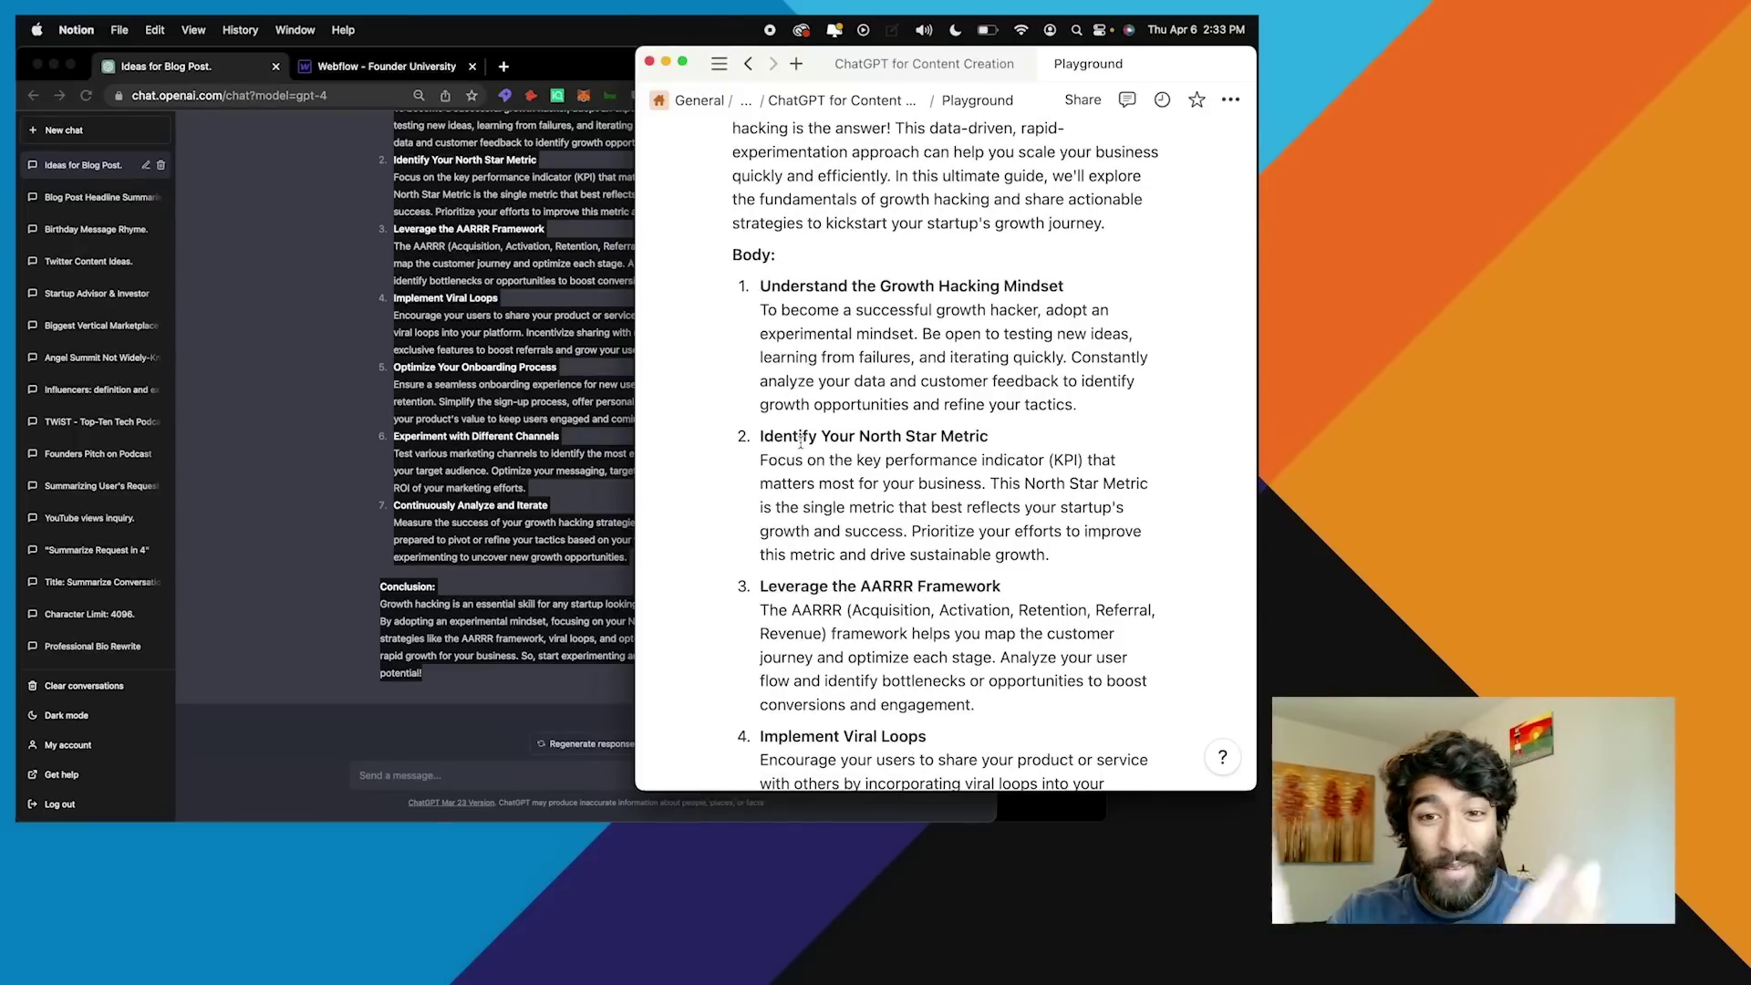
Highlight the Growth Hacking Mindset, North Star Metric and AARRR Framework headings, then return to ChatGPT
{"action": "triple_click", "coordinate": [818, 274]}
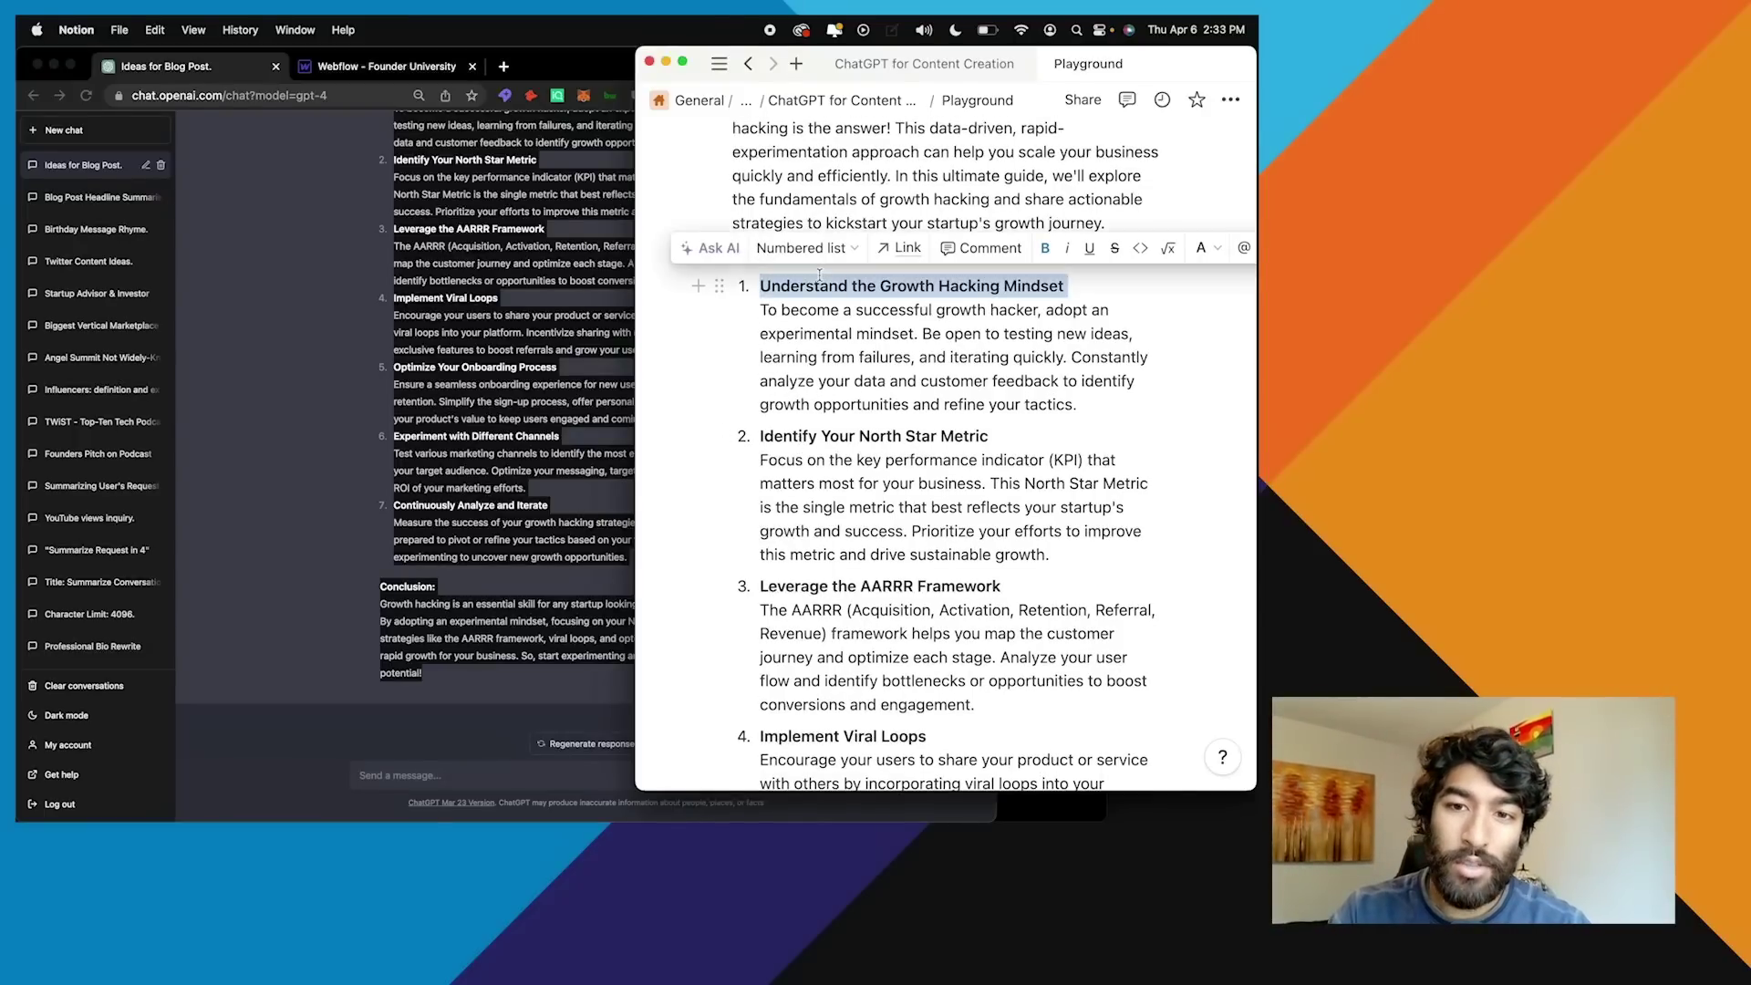
{"action": "triple_click", "coordinate": [842, 438]}
{"action": "triple_click", "coordinate": [877, 584]}
{"action": "left_click", "coordinate": [902, 573]}
{"action": "left_click", "coordinate": [549, 394]}
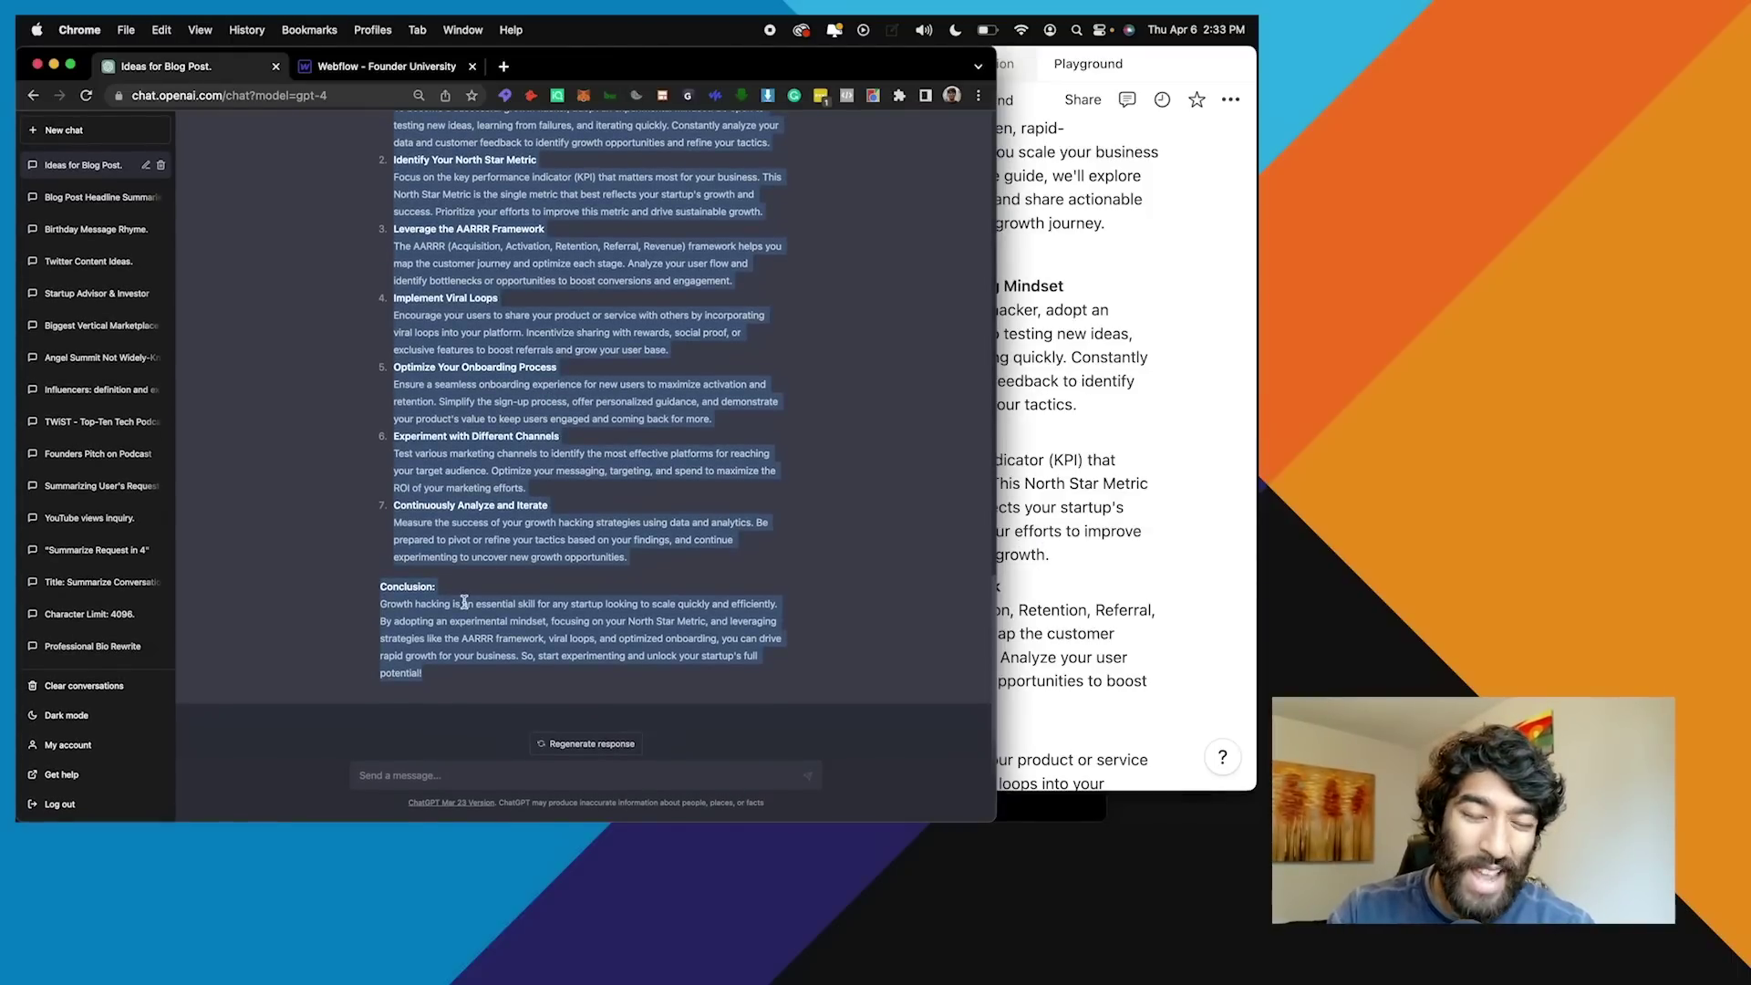
Scroll down through GPT-4's blog post answer and clear its selection
{"action": "scroll", "coordinate": [464, 602], "scroll_direction": "up", "scroll_amount": 3}
{"action": "scroll", "coordinate": [463, 602], "scroll_direction": "down", "scroll_amount": 1}
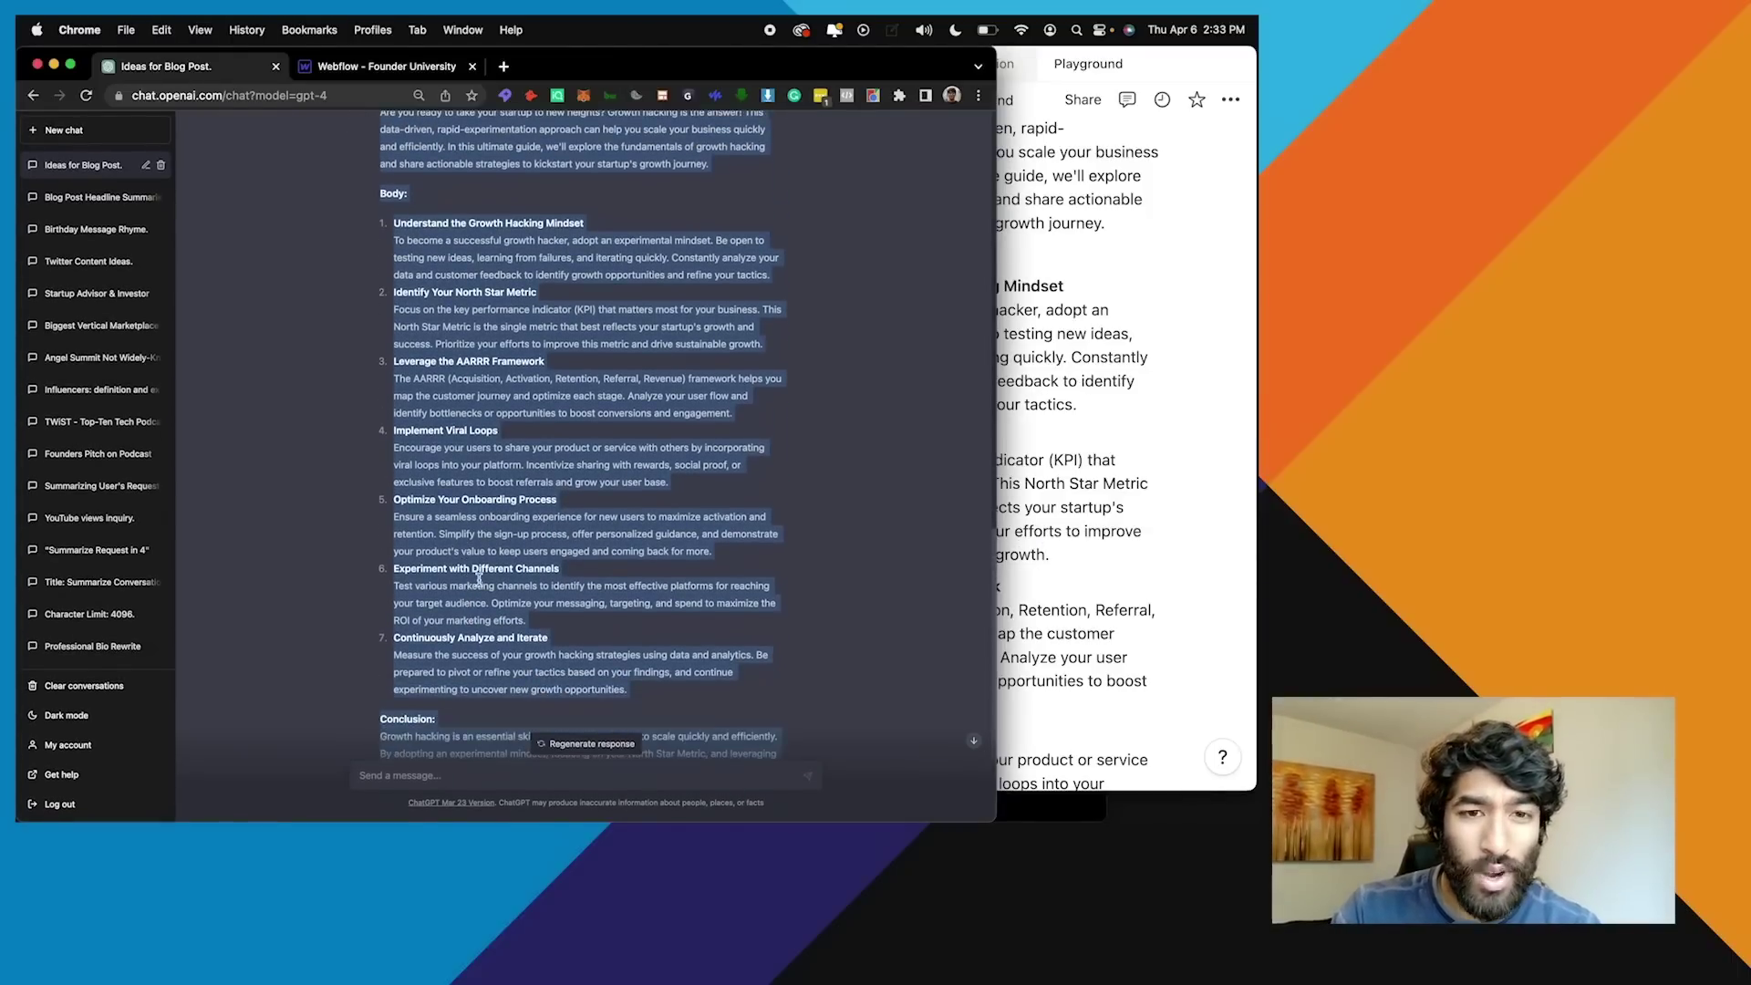
{"action": "left_click", "coordinate": [479, 581]}
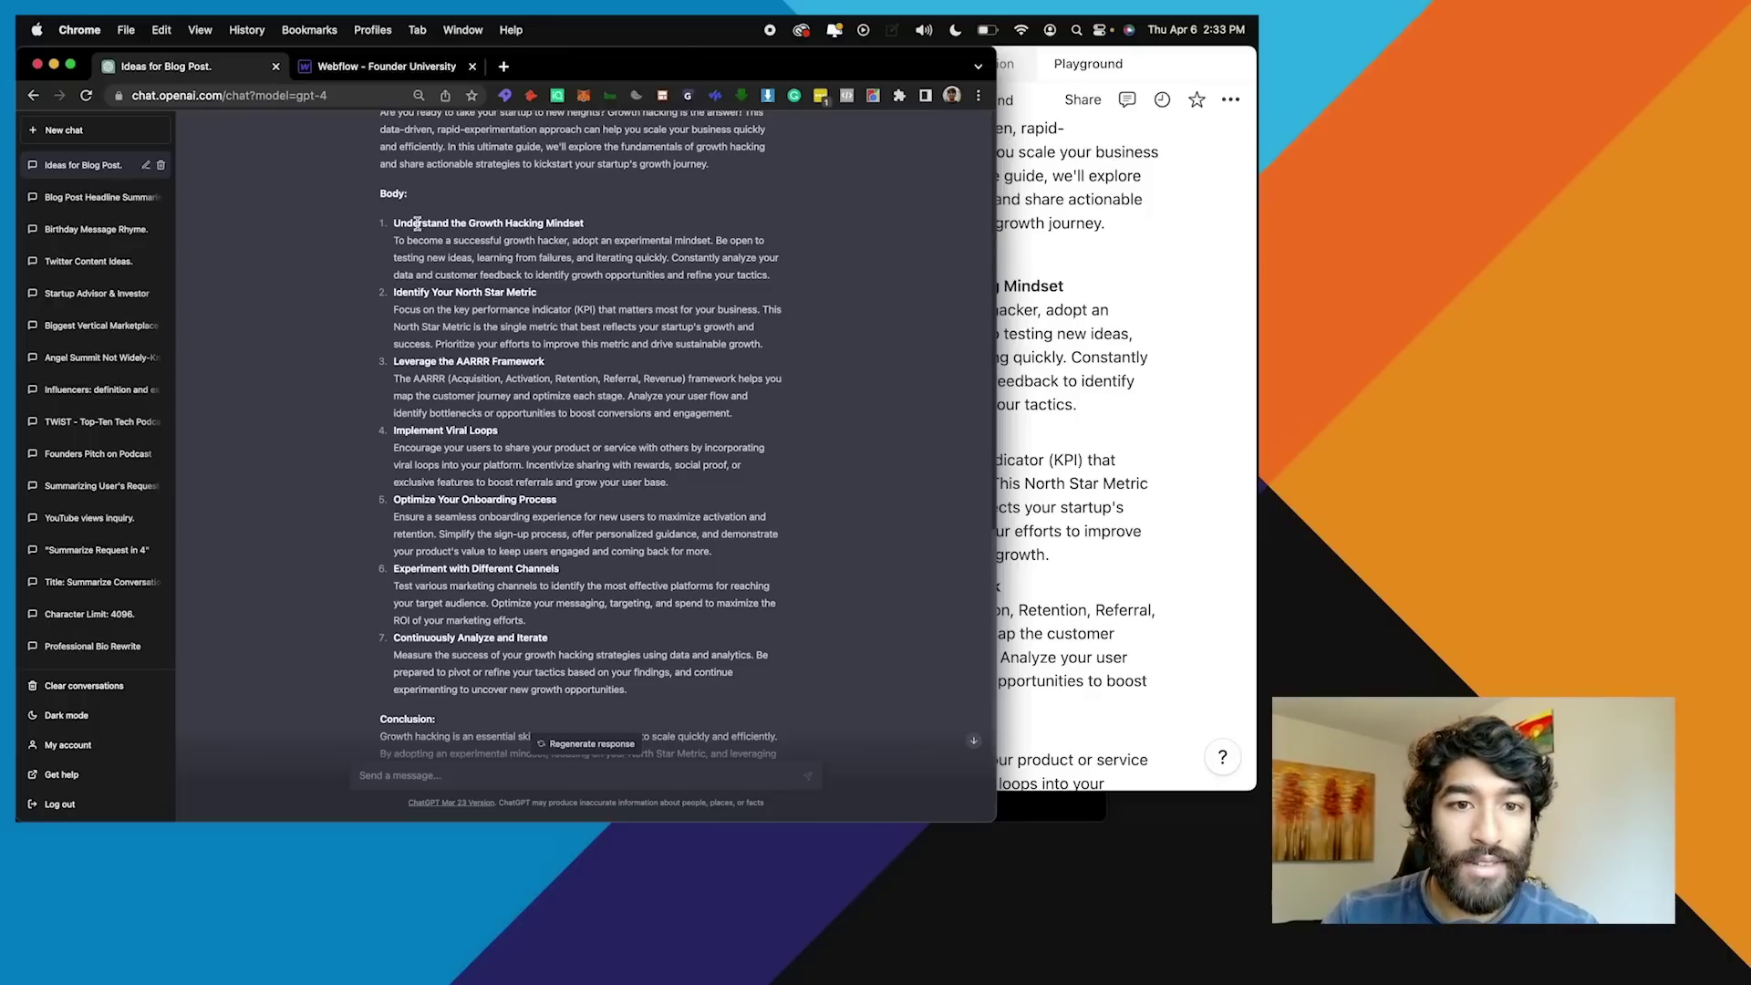
{"action": "scroll", "coordinate": [416, 303], "scroll_direction": "down", "scroll_amount": 1}
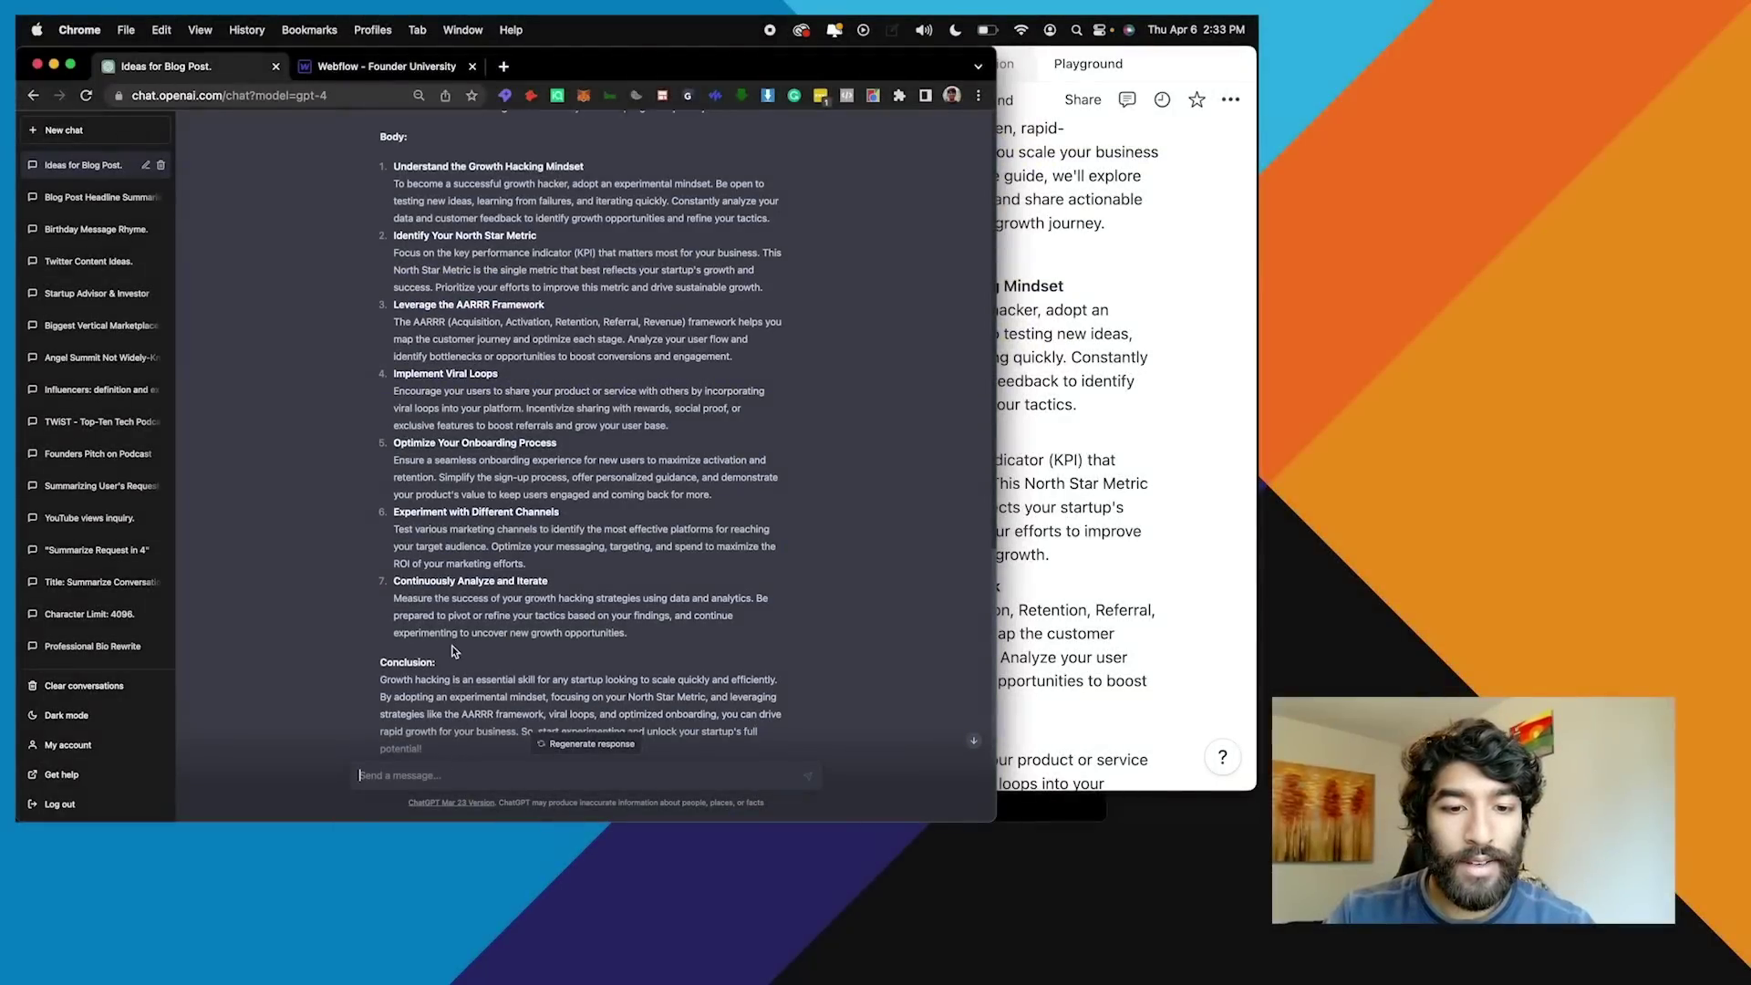
{"action": "scroll", "coordinate": [459, 770], "scroll_direction": "down", "scroll_amount": 2}
Write 'can you expand on the AARRR Framework. Please provide some example of this'
{"action": "left_click", "coordinate": [458, 775]}
{"action": "type", "text": "can you "}
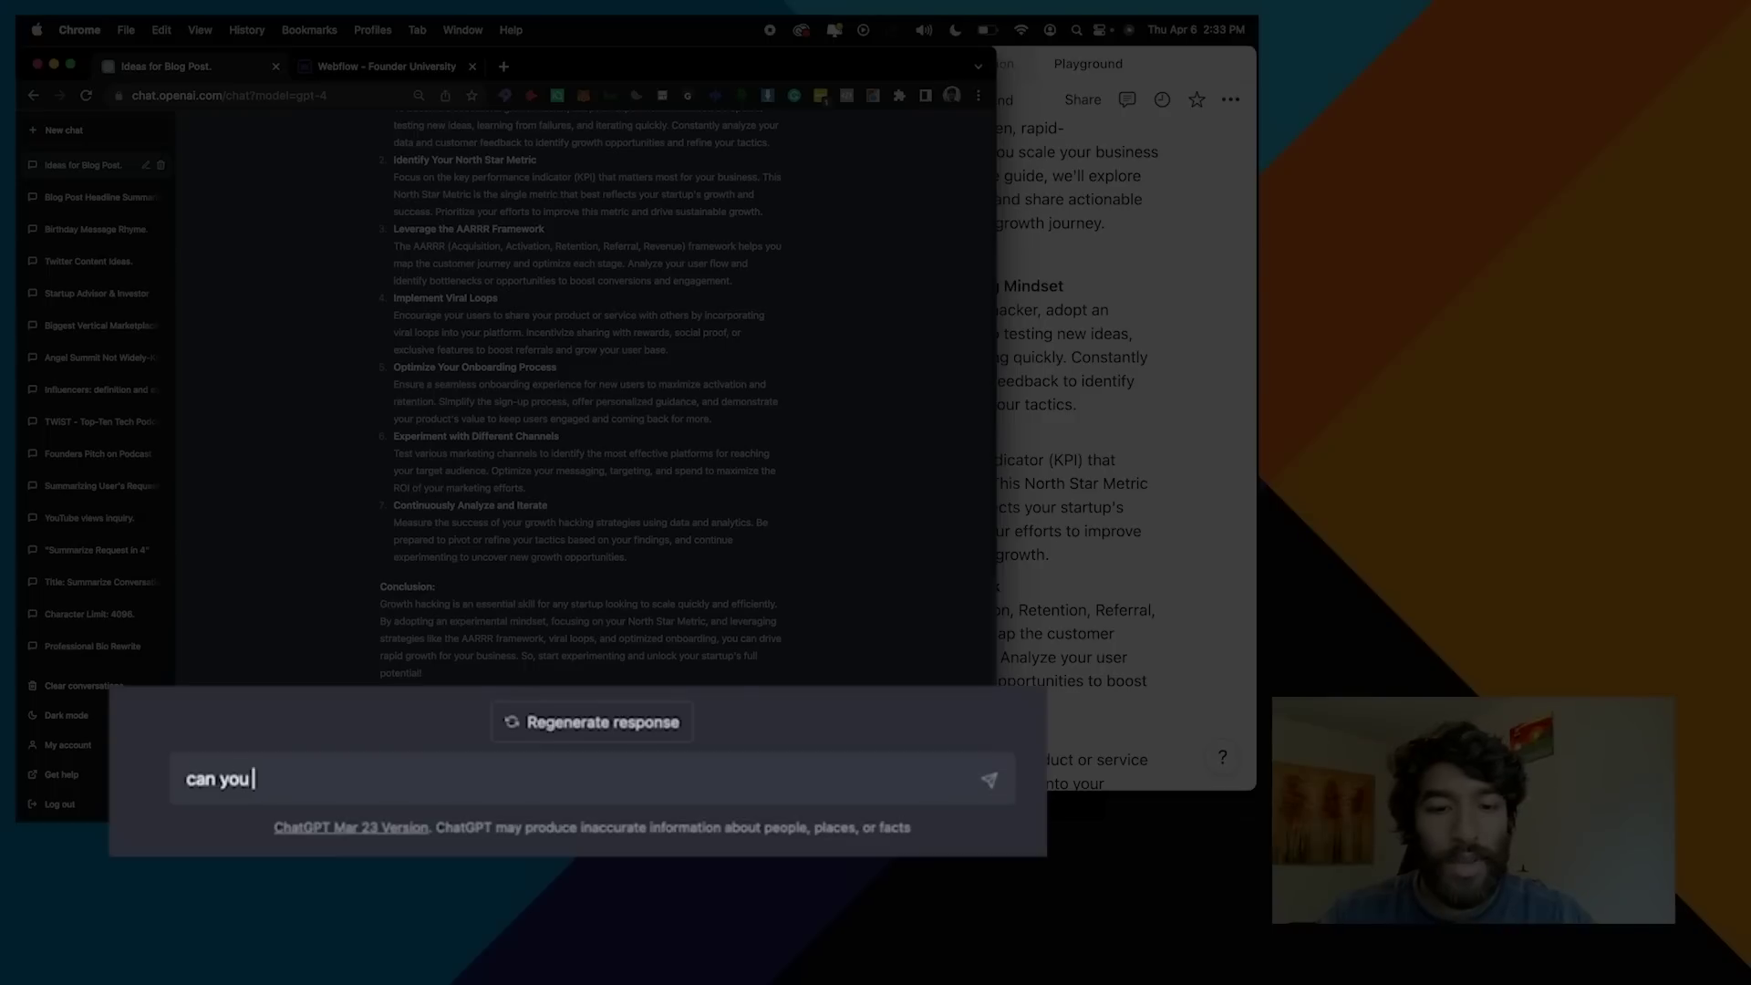
{"action": "type", "text": "expand on"}
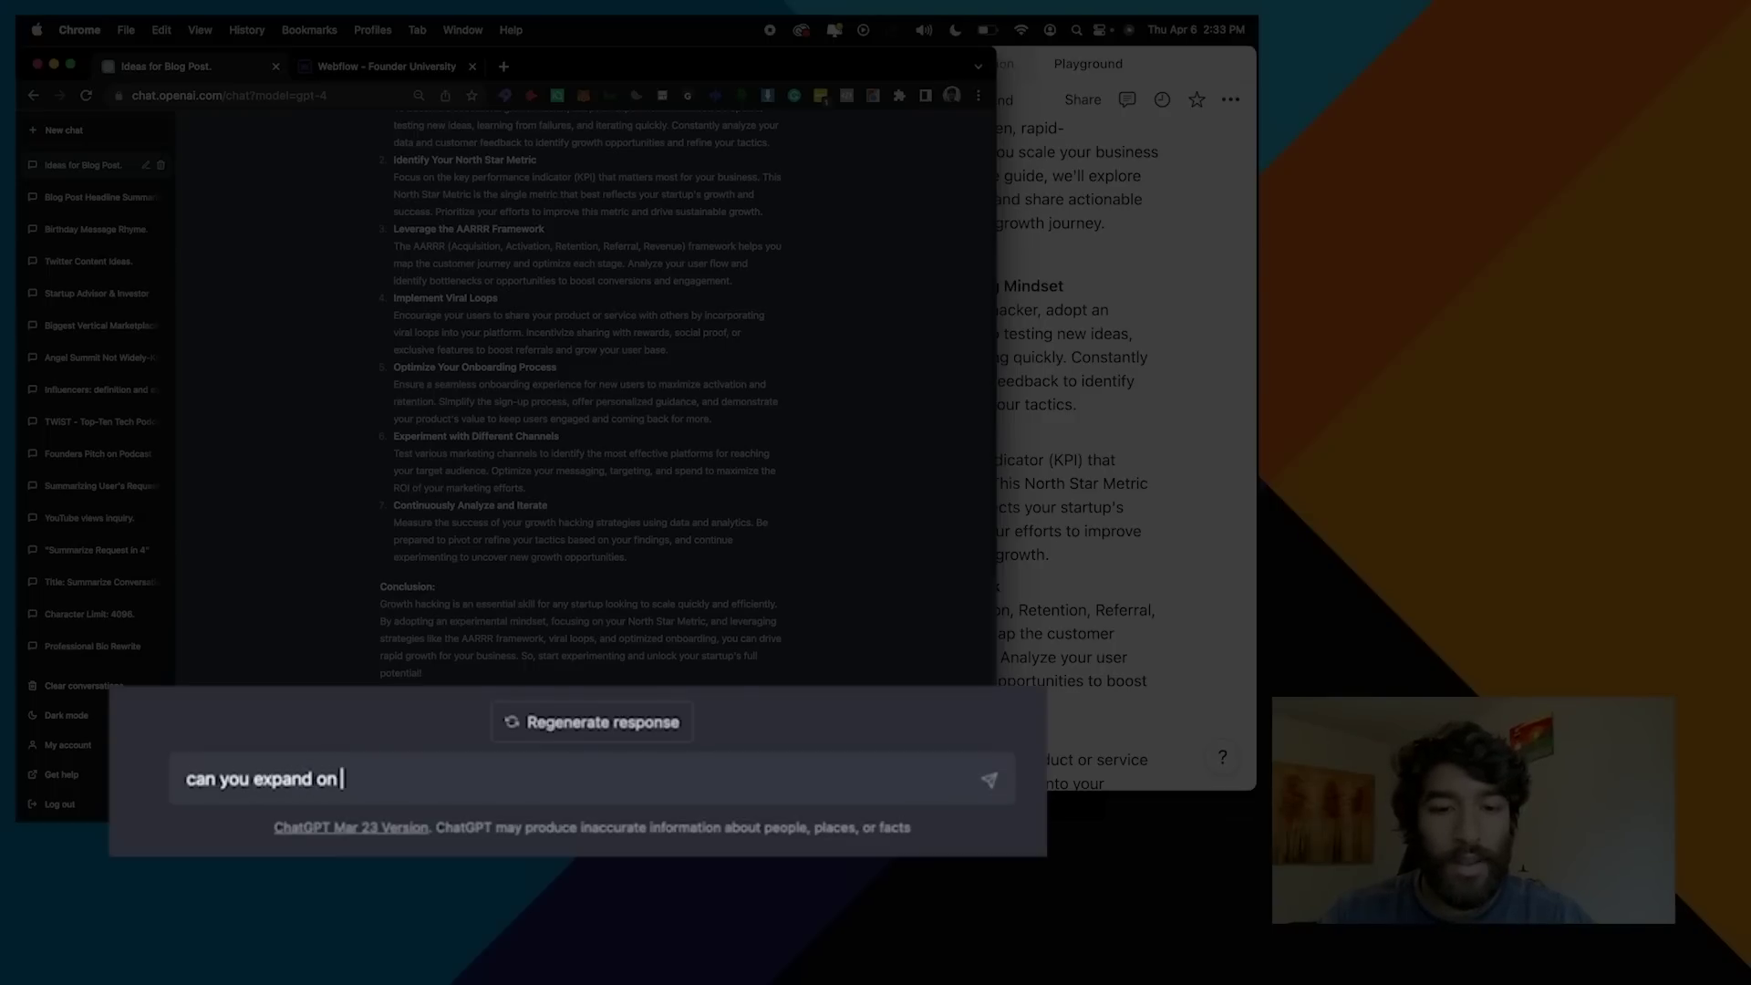
{"action": "type", "text": " the"}
{"action": "type", "text": "Leverage the AARRR Framework"}
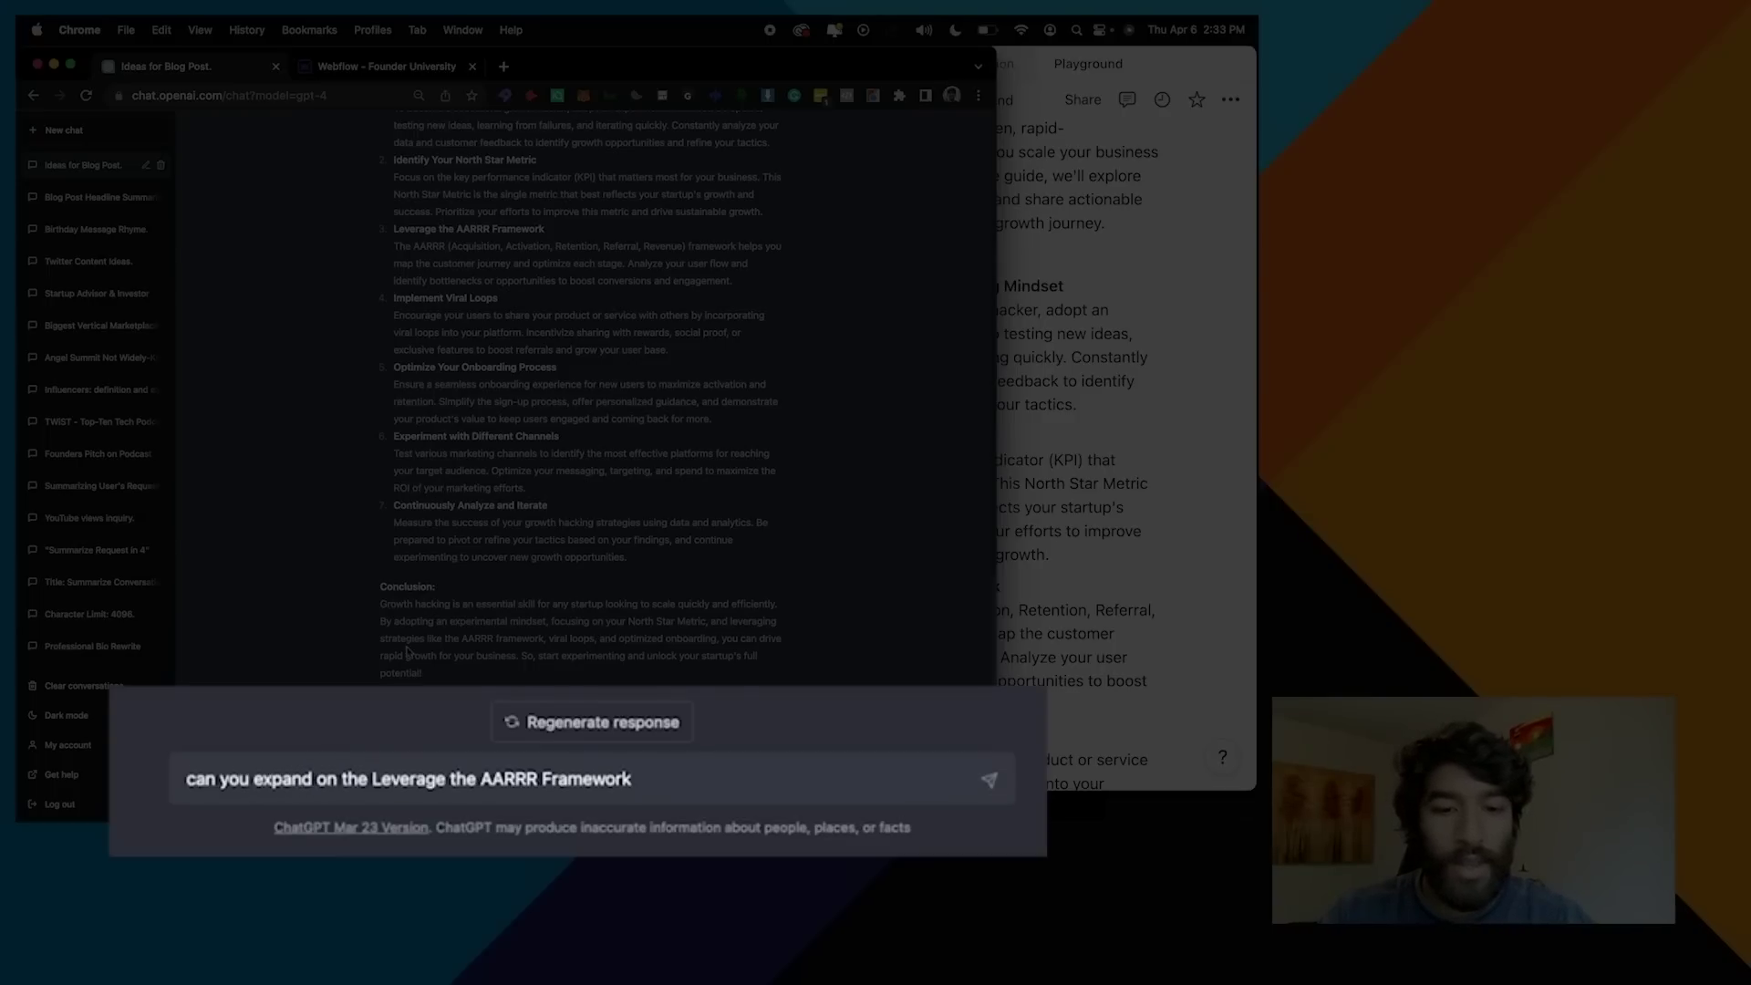
{"action": "left_click_drag", "start_coordinate": [369, 780], "coordinate": [481, 781]}
{"action": "key", "text": "BackSpace"}
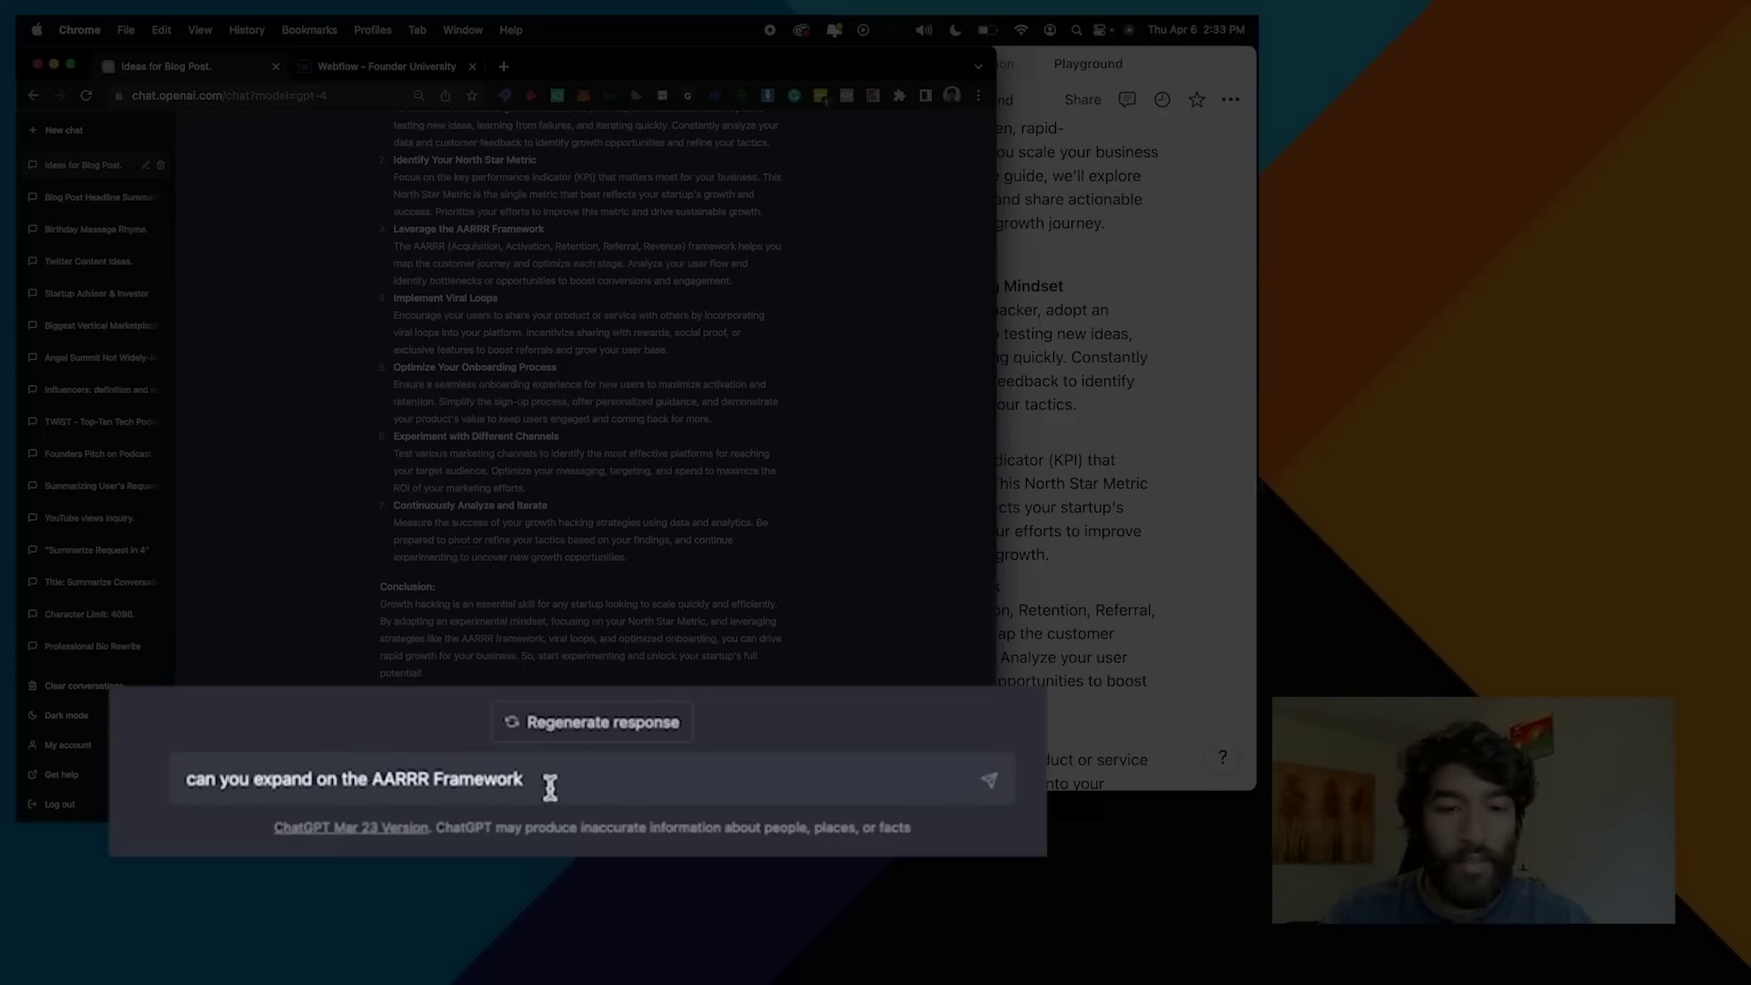
{"action": "left_click", "coordinate": [597, 786]}
{"action": "type", "text": ". Please provide some example of this"}
Send the AARRR Framework question and scroll through GPT-4's deeper-dive answer
{"action": "key", "text": "Return"}
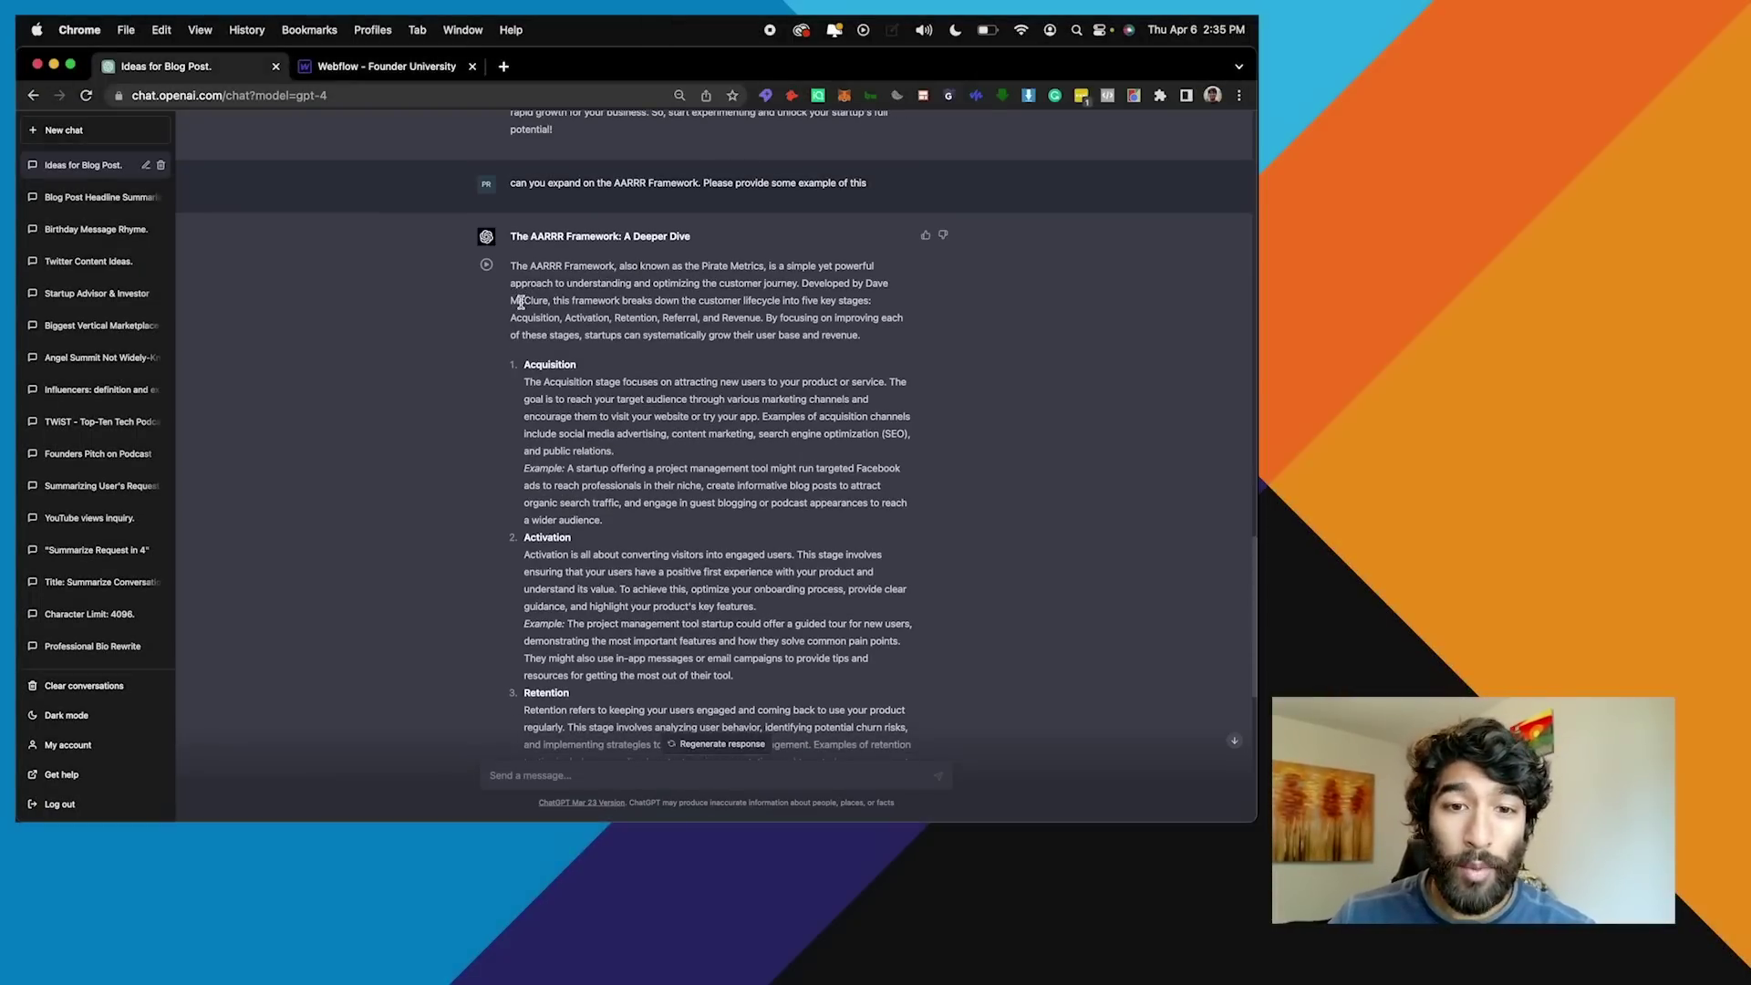
{"action": "scroll", "coordinate": [521, 303], "scroll_direction": "down", "scroll_amount": 3}
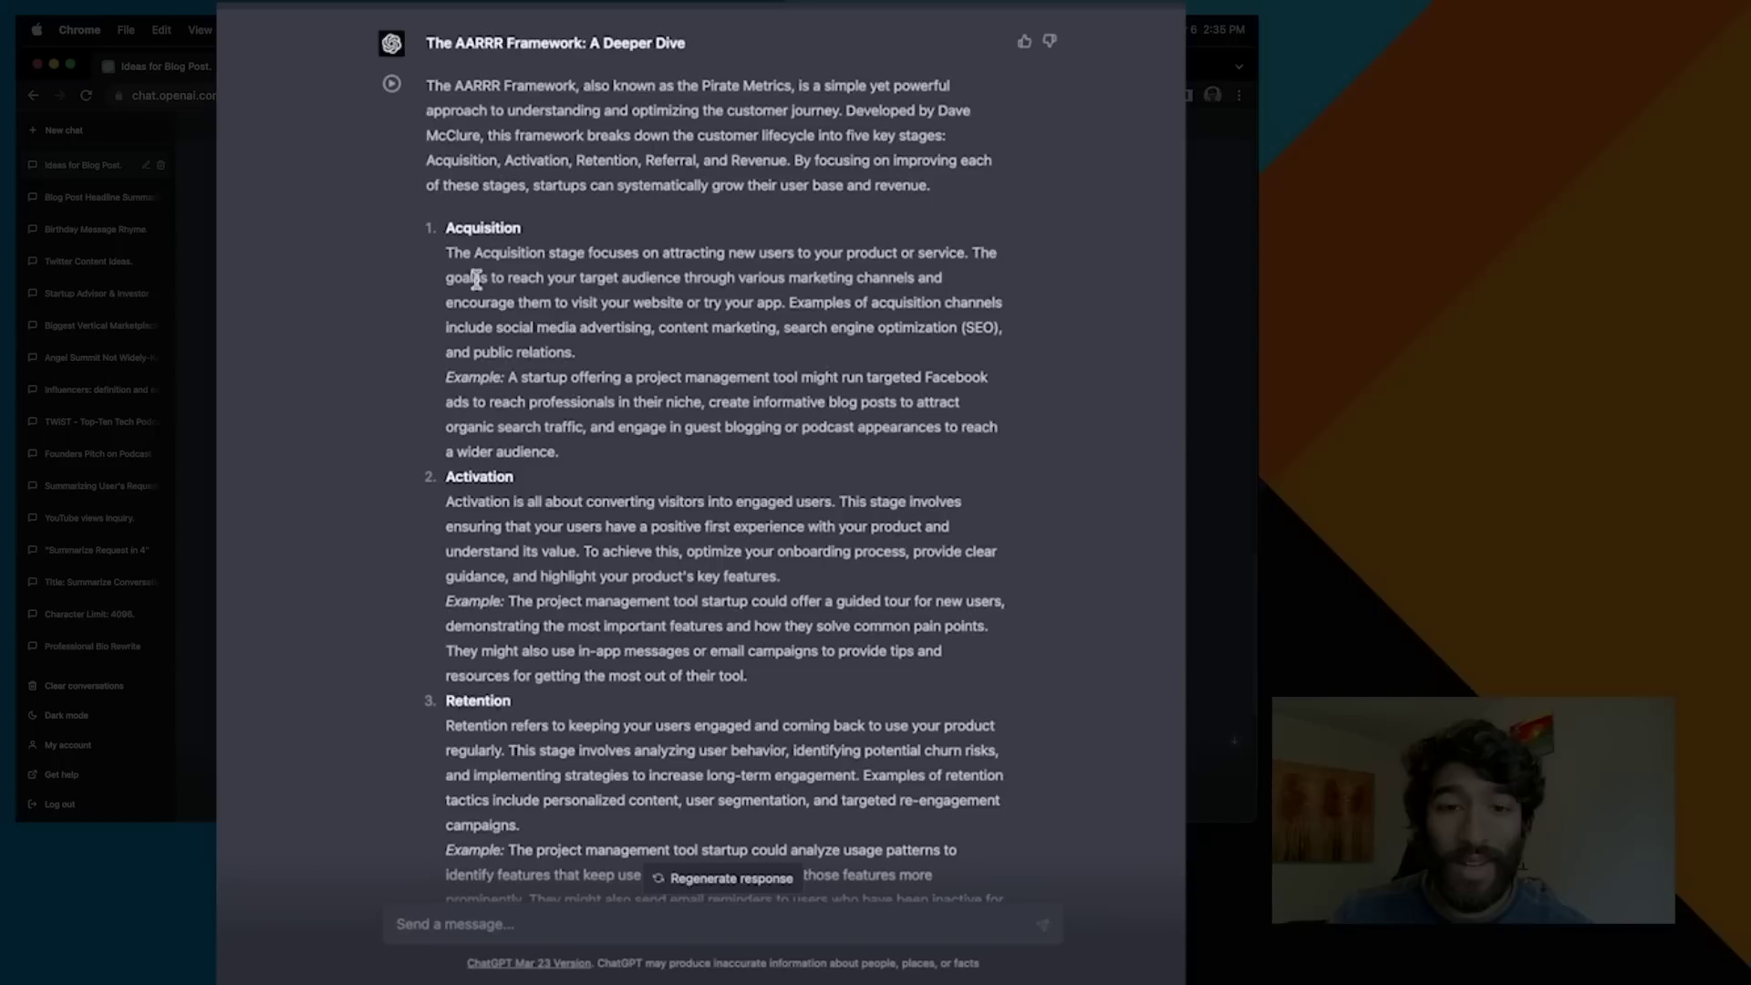
{"action": "scroll", "coordinate": [465, 226], "scroll_direction": "down", "scroll_amount": 3}
{"action": "scroll", "coordinate": [464, 226], "scroll_direction": "down", "scroll_amount": 3}
{"action": "scroll", "coordinate": [464, 228], "scroll_direction": "up", "scroll_amount": 4}
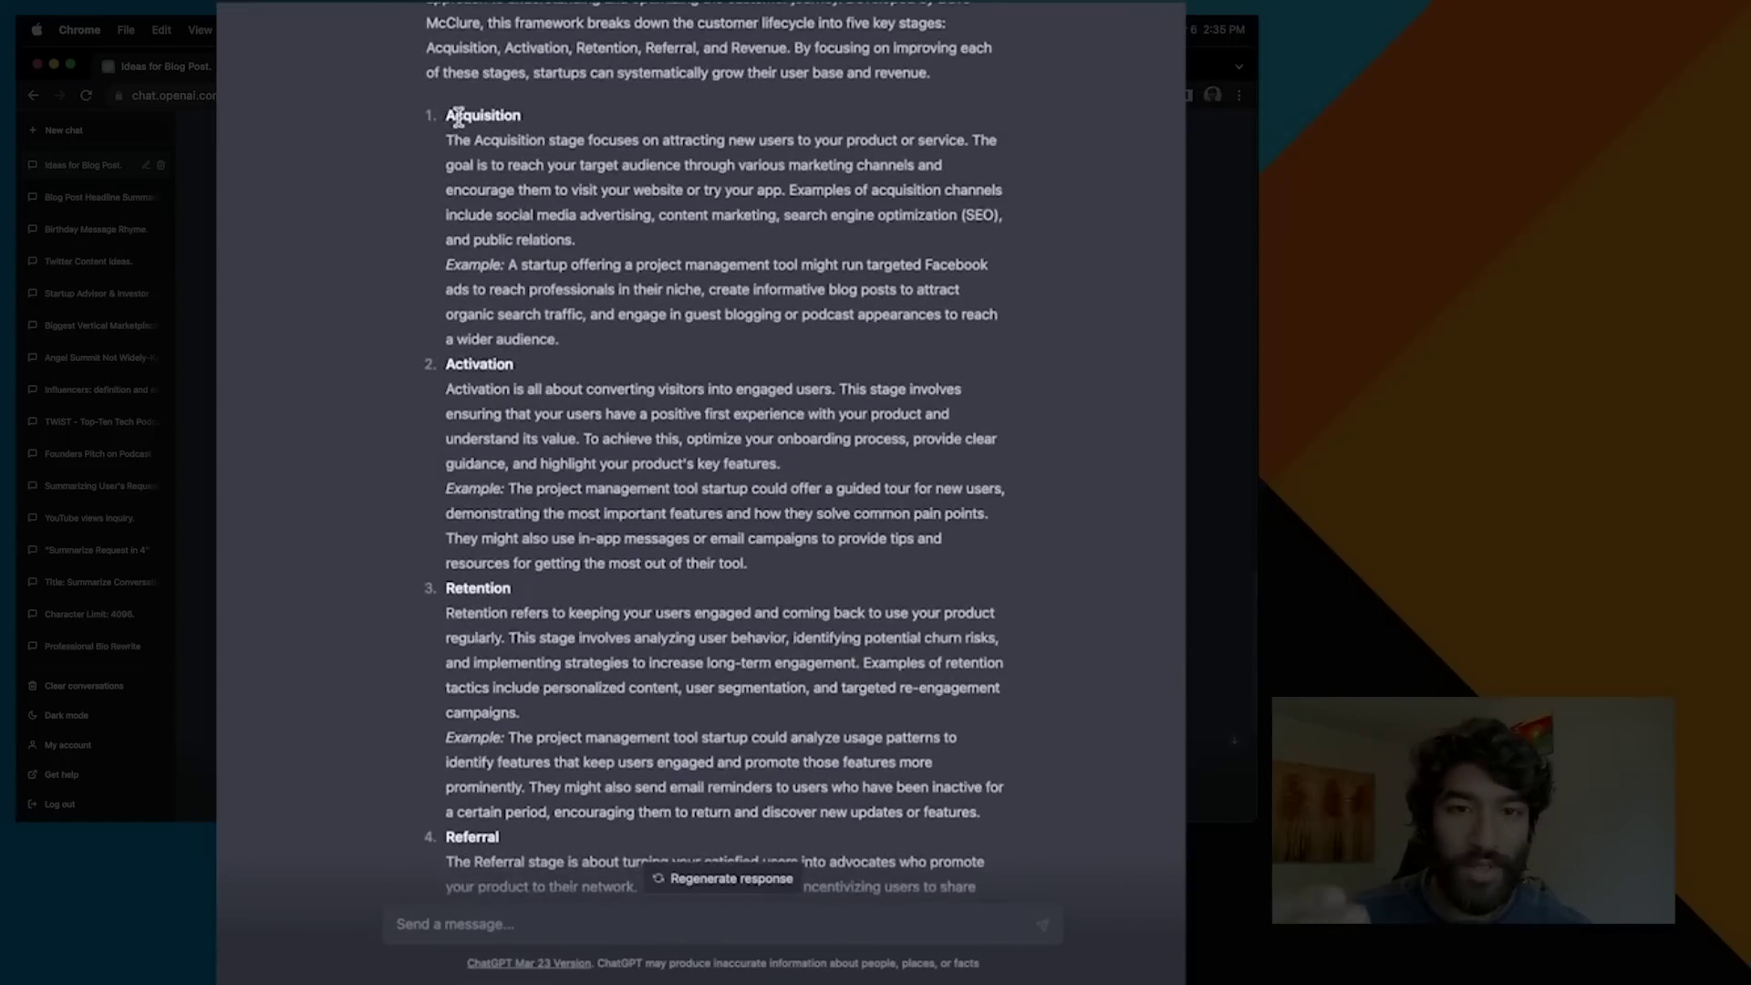
{"action": "scroll", "coordinate": [481, 378], "scroll_direction": "down", "scroll_amount": 5}
{"action": "scroll", "coordinate": [481, 379], "scroll_direction": "down", "scroll_amount": 3}
{"action": "scroll", "coordinate": [476, 383], "scroll_direction": "up", "scroll_amount": 6}
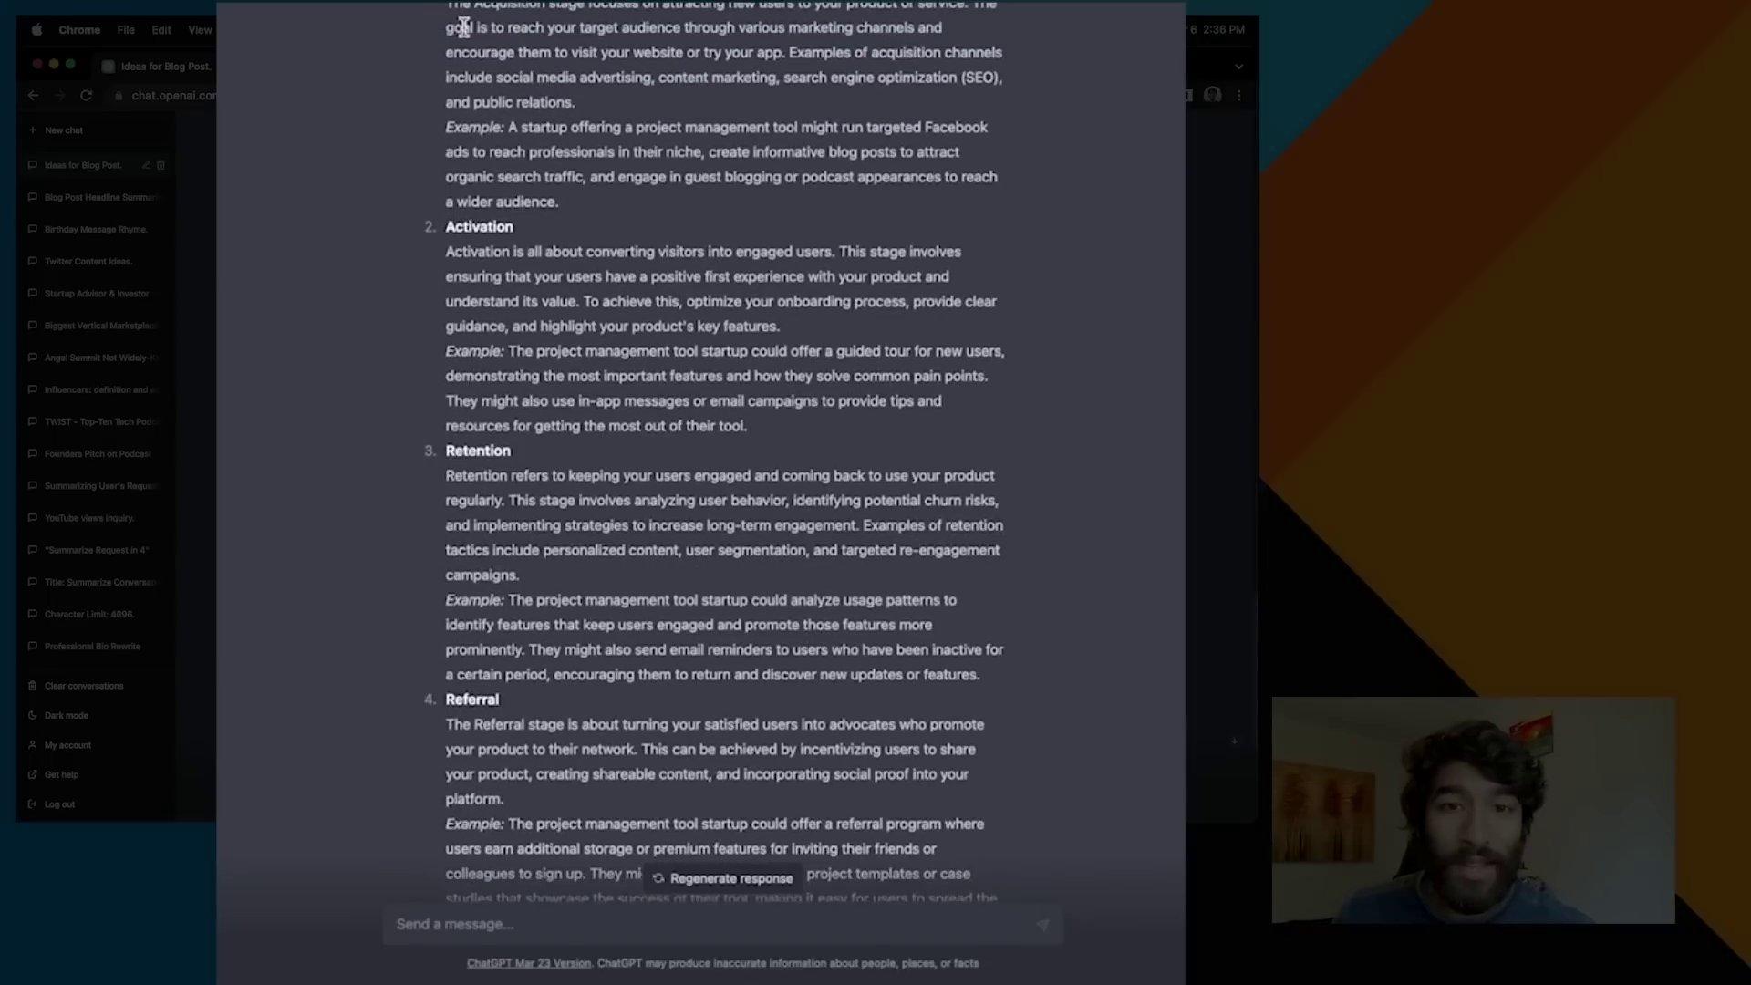
Highlight the Acquisition description and example paragraphs in the AARRR answer
{"action": "triple_click", "coordinate": [463, 25]}
{"action": "scroll", "coordinate": [463, 26], "scroll_direction": "up", "scroll_amount": 2}
{"action": "left_click", "coordinate": [474, 276]}
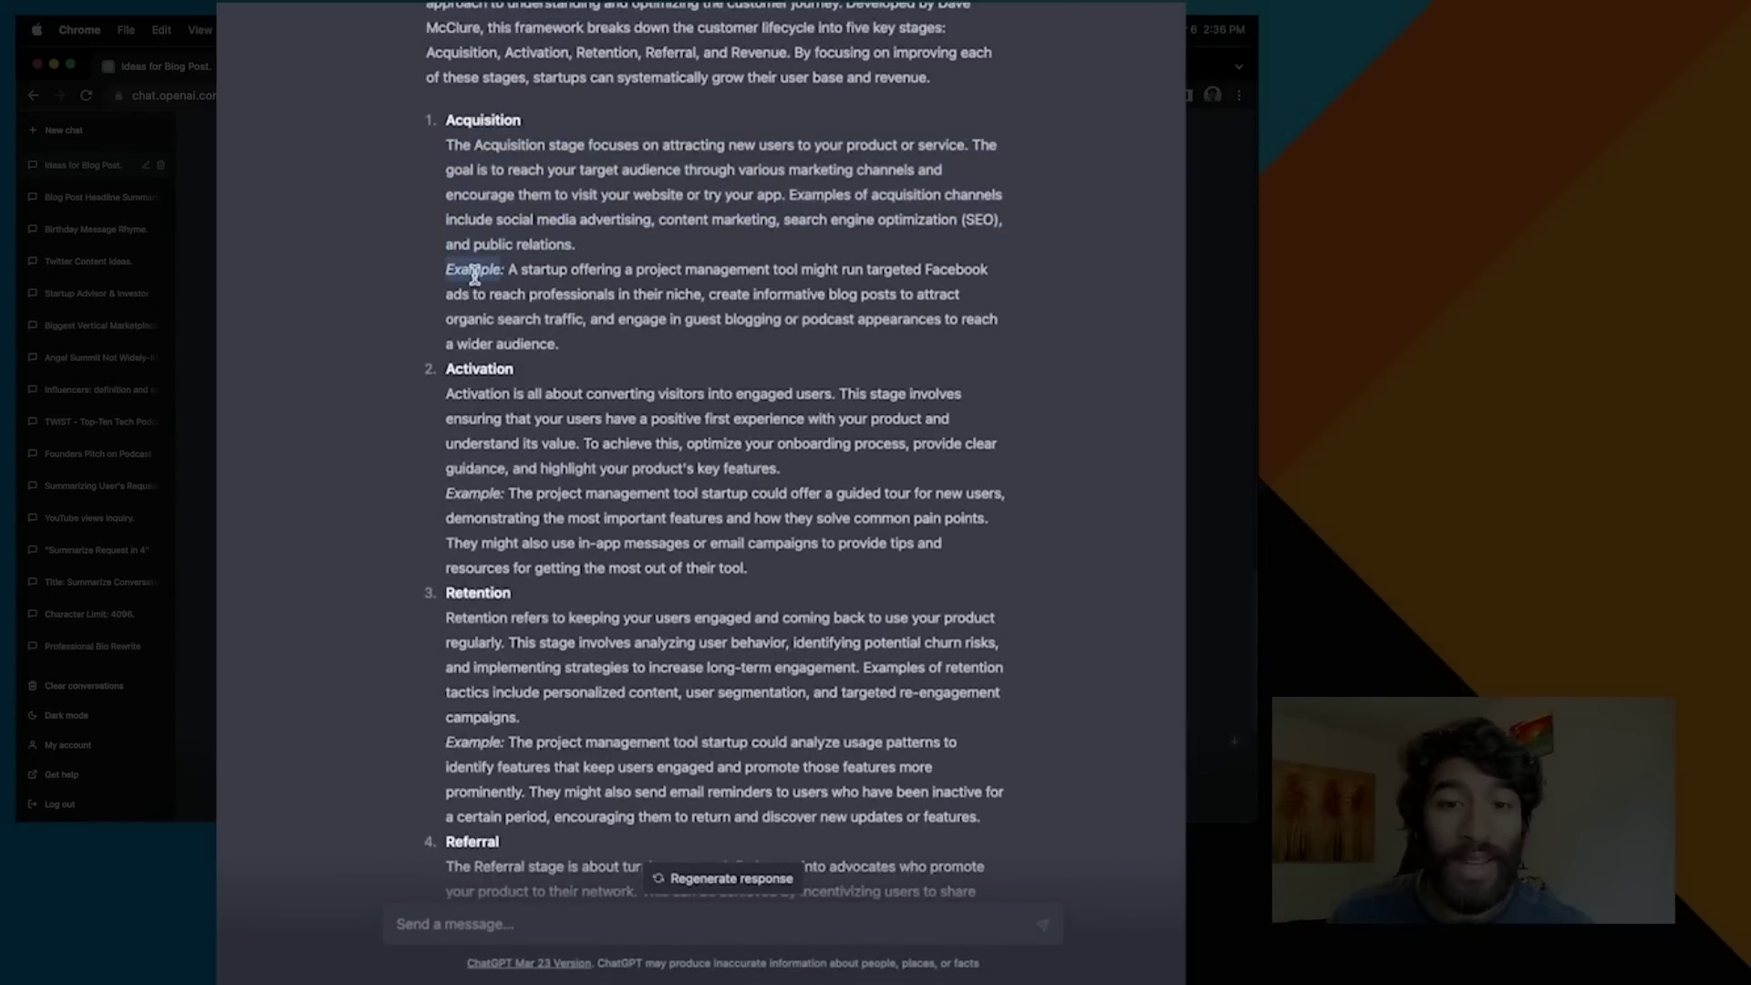
{"action": "triple_click", "coordinate": [474, 276]}
{"action": "scroll", "coordinate": [544, 216], "scroll_direction": "up", "scroll_amount": 5}
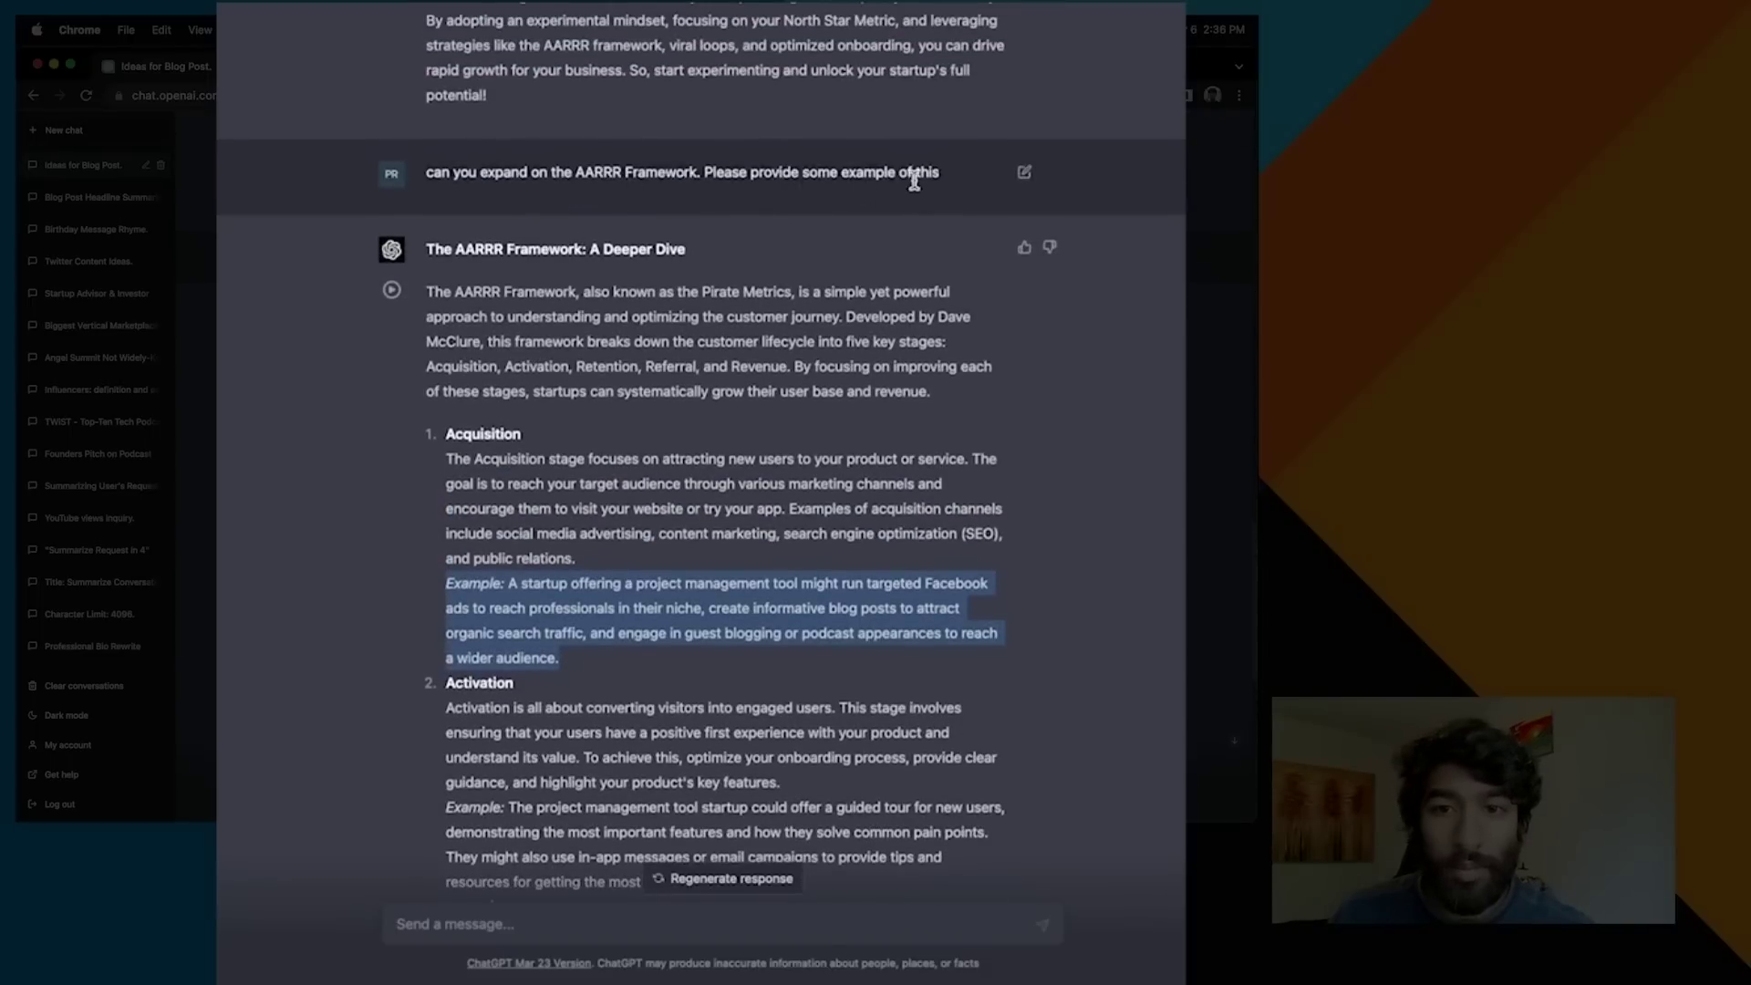
{"action": "scroll", "coordinate": [653, 419], "scroll_direction": "down", "scroll_amount": 4}
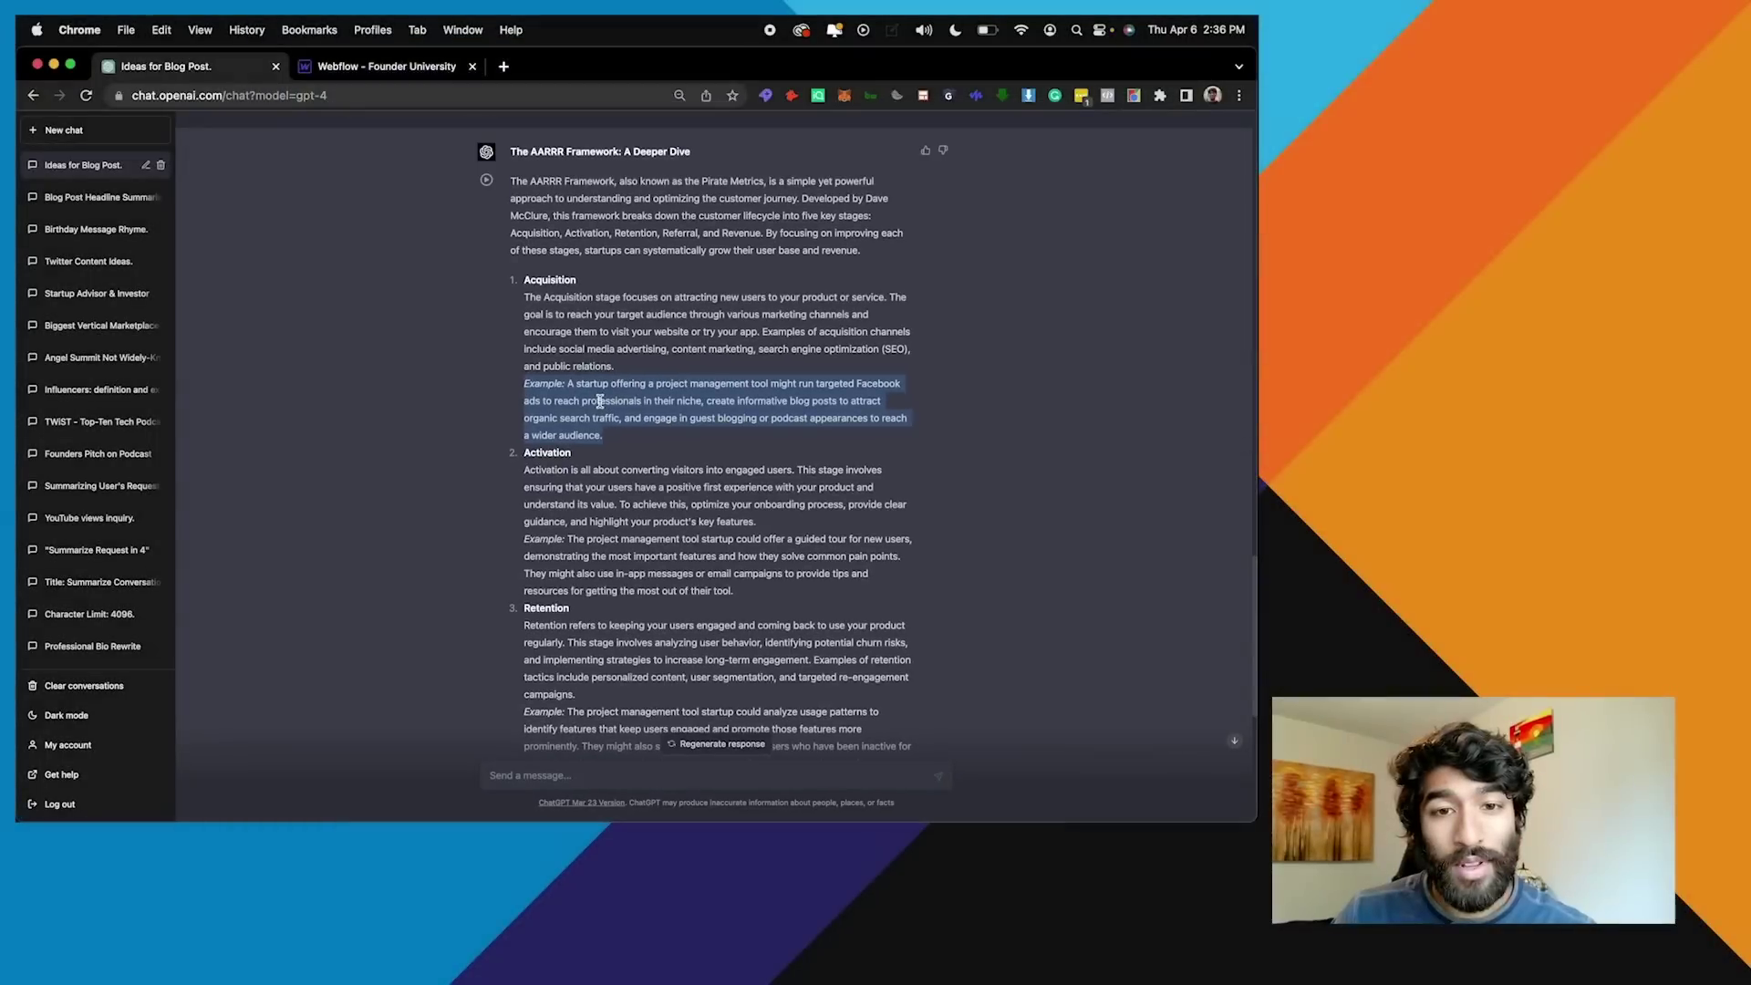
{"action": "scroll", "coordinate": [599, 401], "scroll_direction": "down", "scroll_amount": 3}
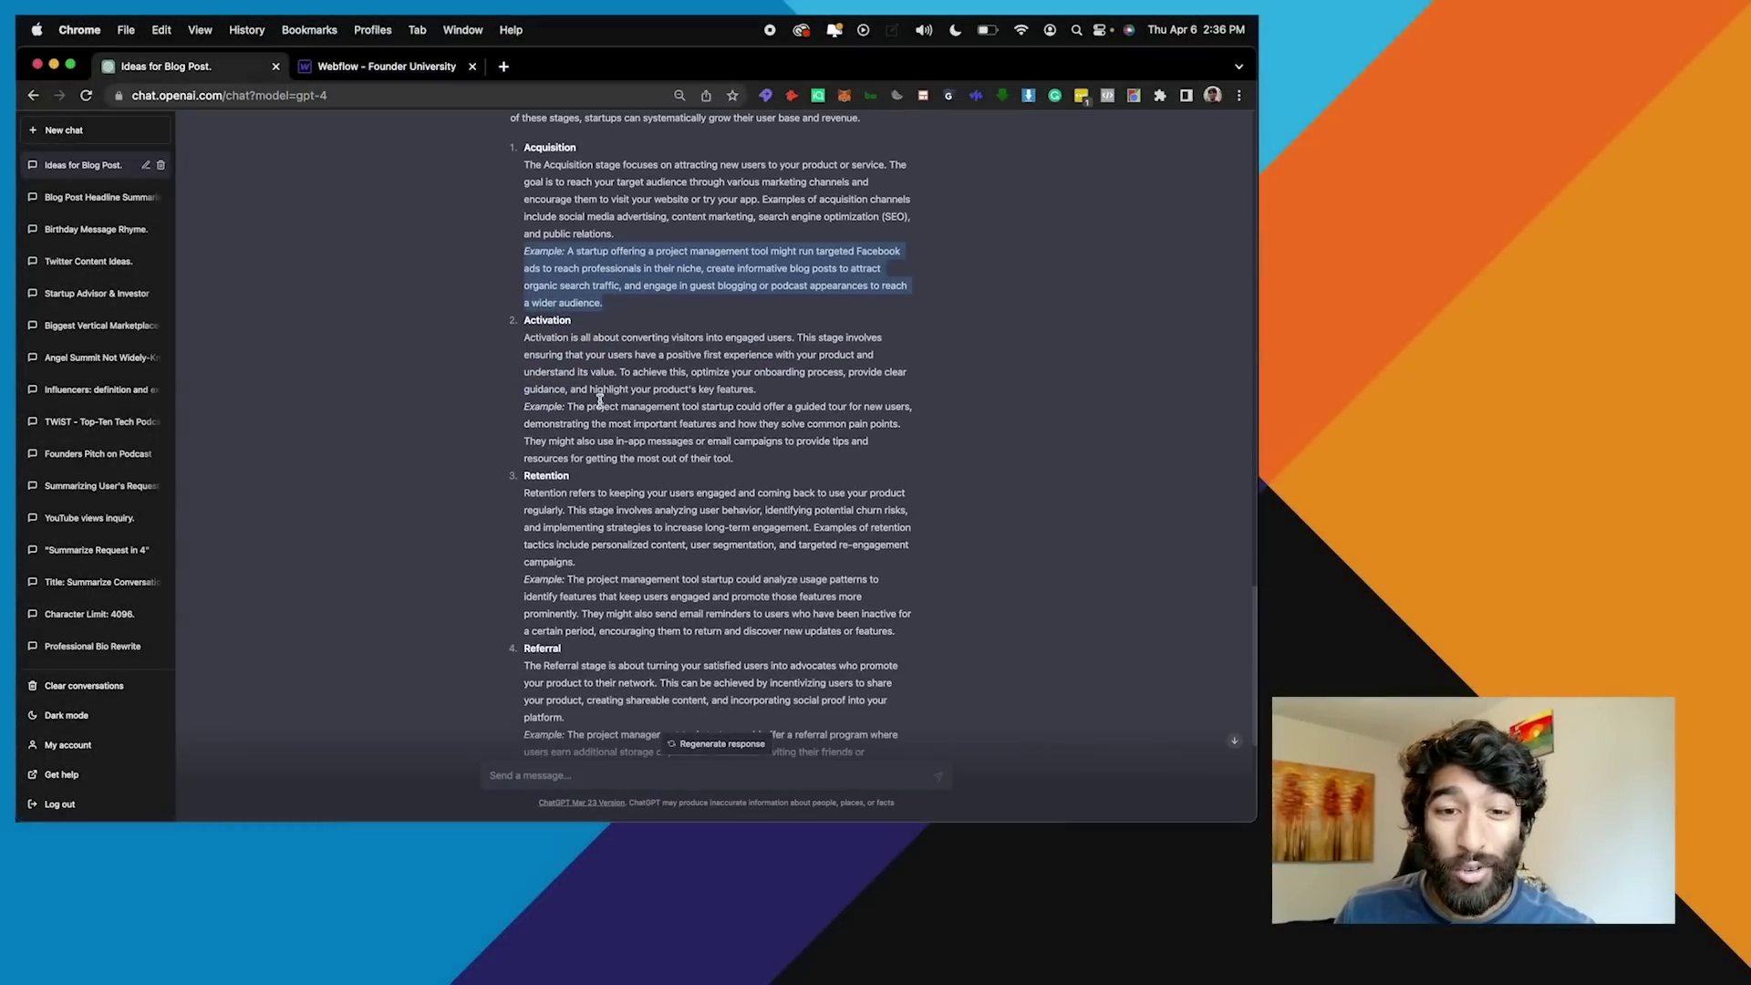
{"action": "scroll", "coordinate": [599, 401], "scroll_direction": "up", "scroll_amount": 3}
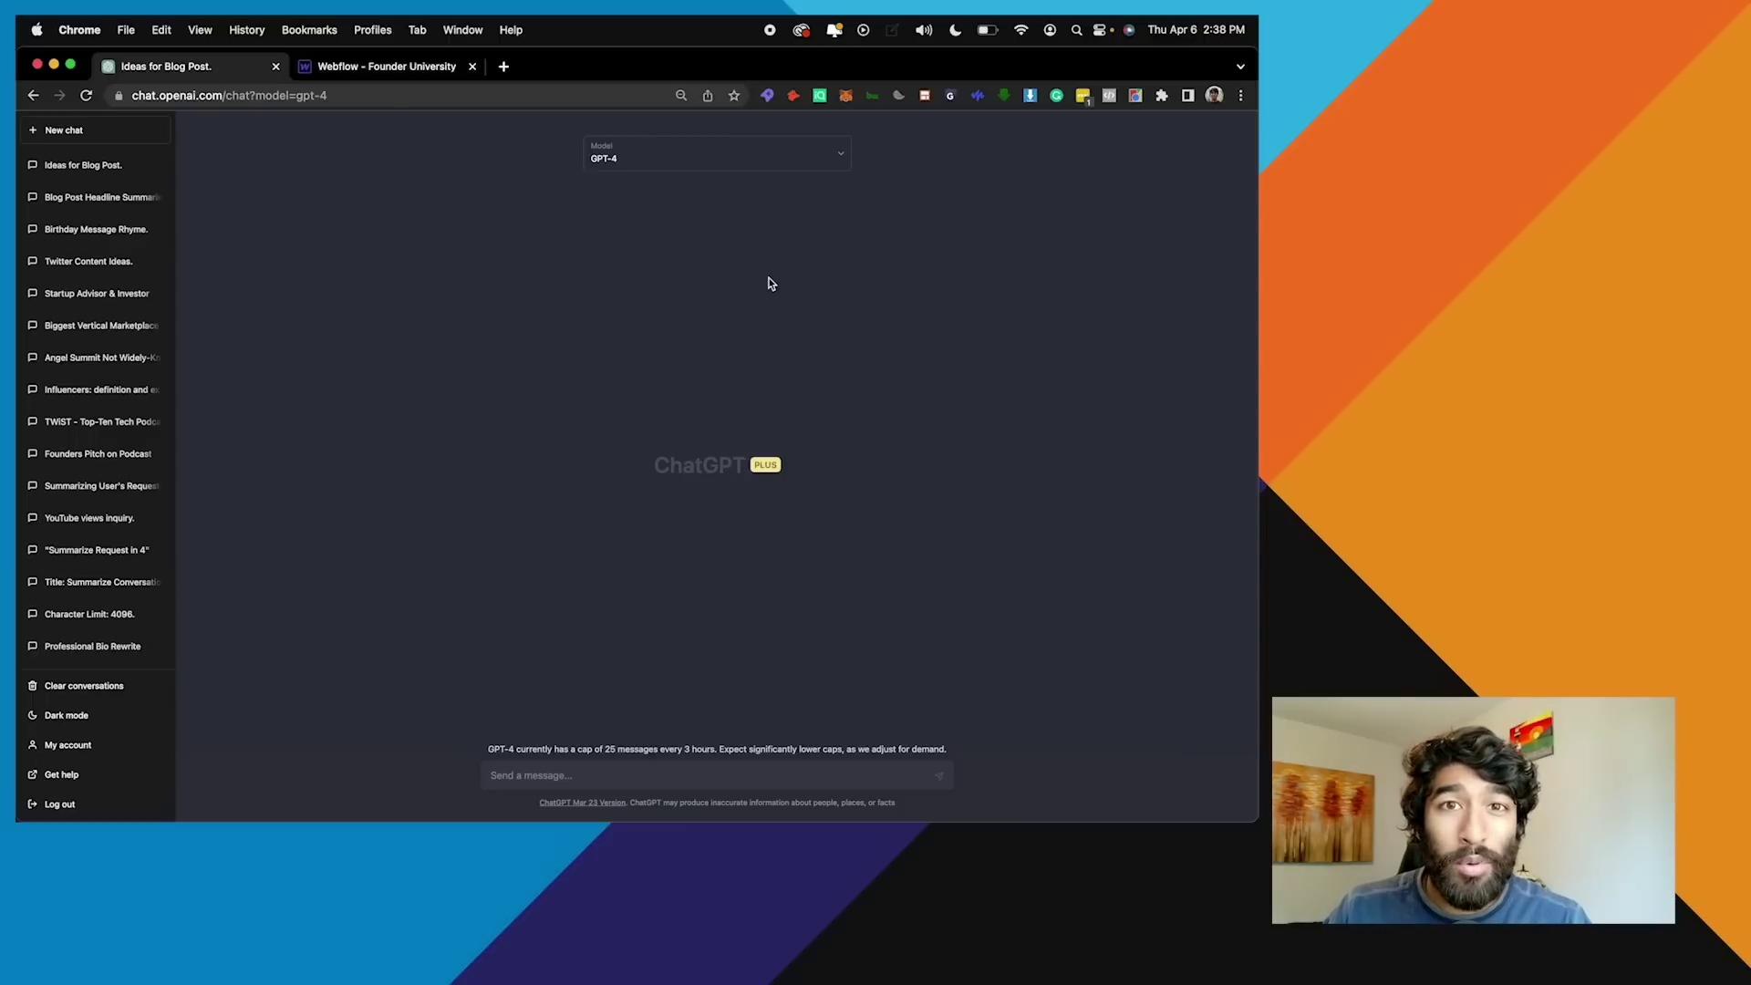
Search Google for 'clearspace' in a new tab
{"action": "left_click", "coordinate": [503, 66]}
{"action": "type", "text": "clearsa"}
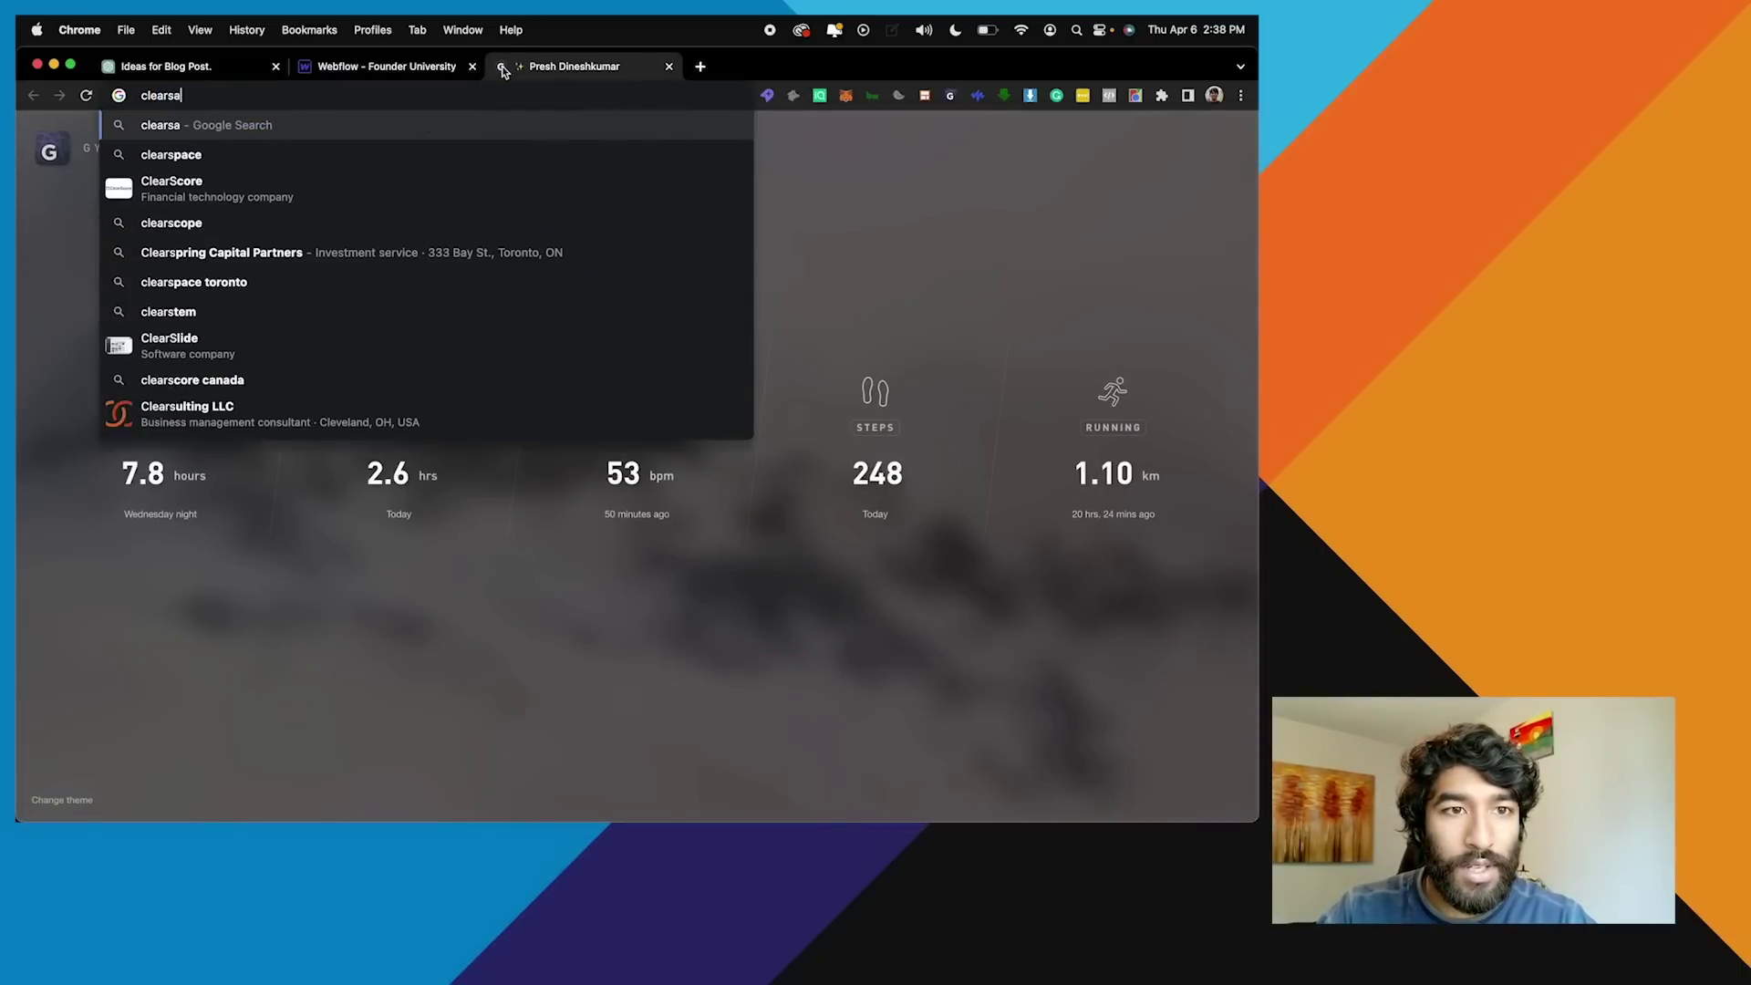
{"action": "key", "text": "BackSpace"}
{"action": "type", "text": "pace"}
{"action": "key", "text": "Return"}
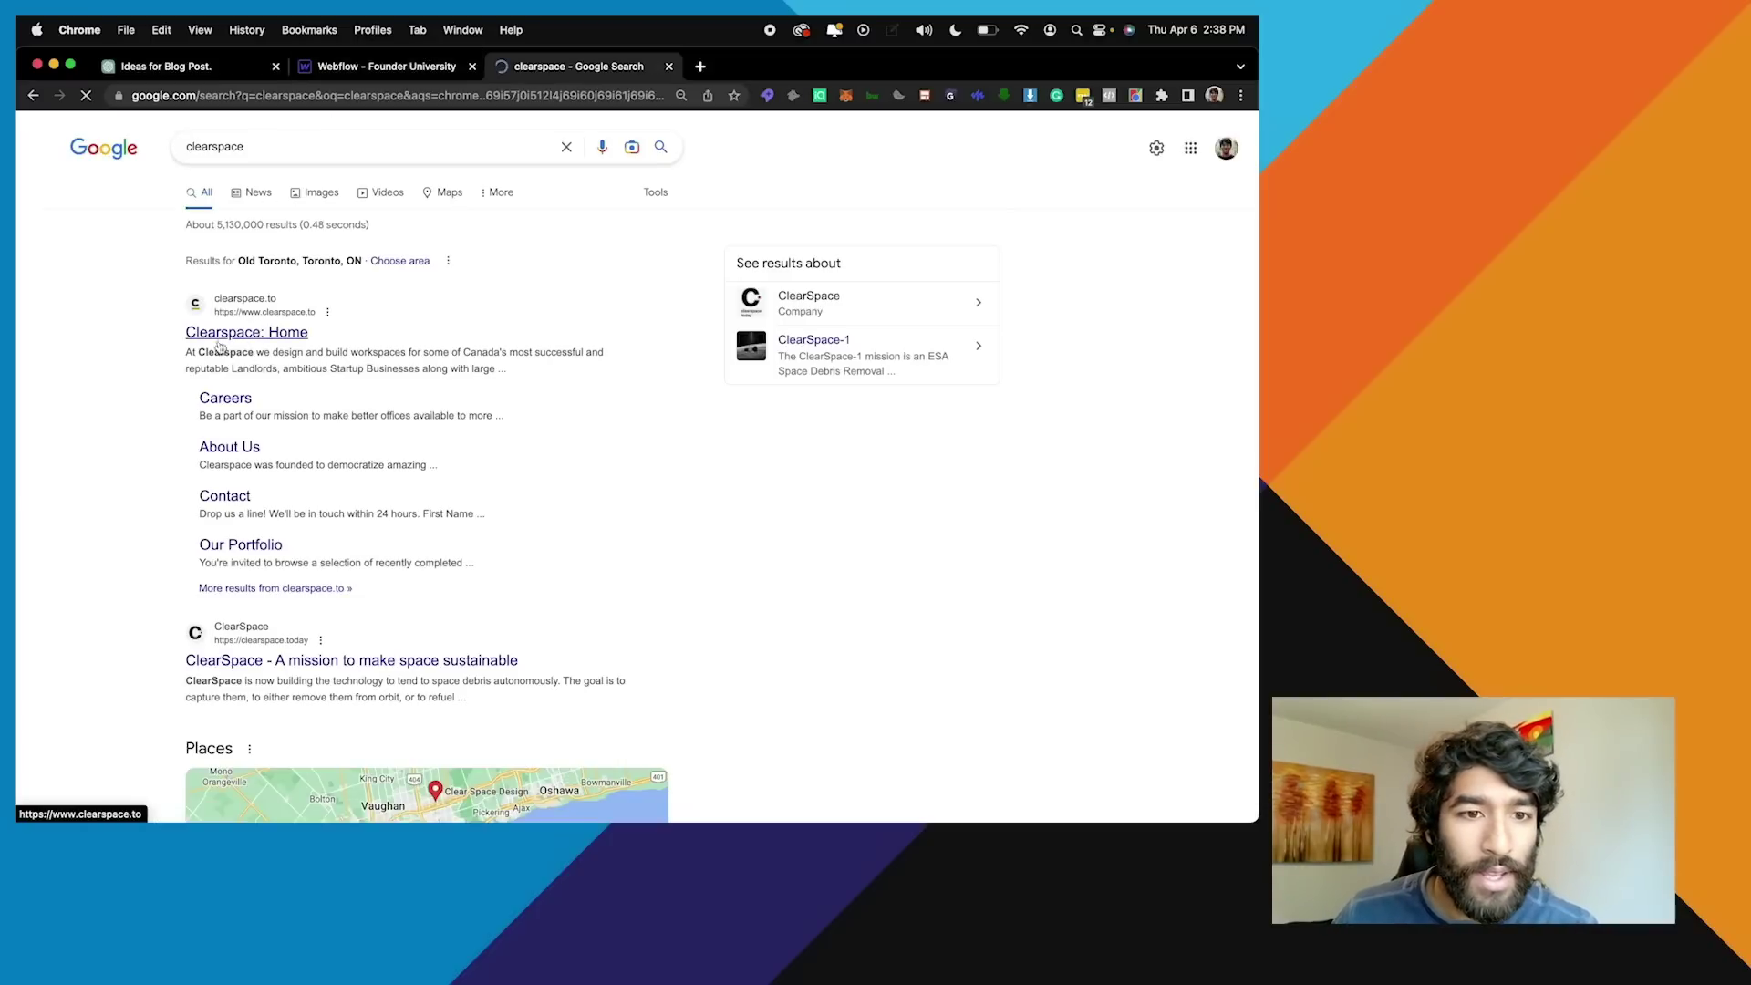
{"action": "left_click", "coordinate": [256, 152]}
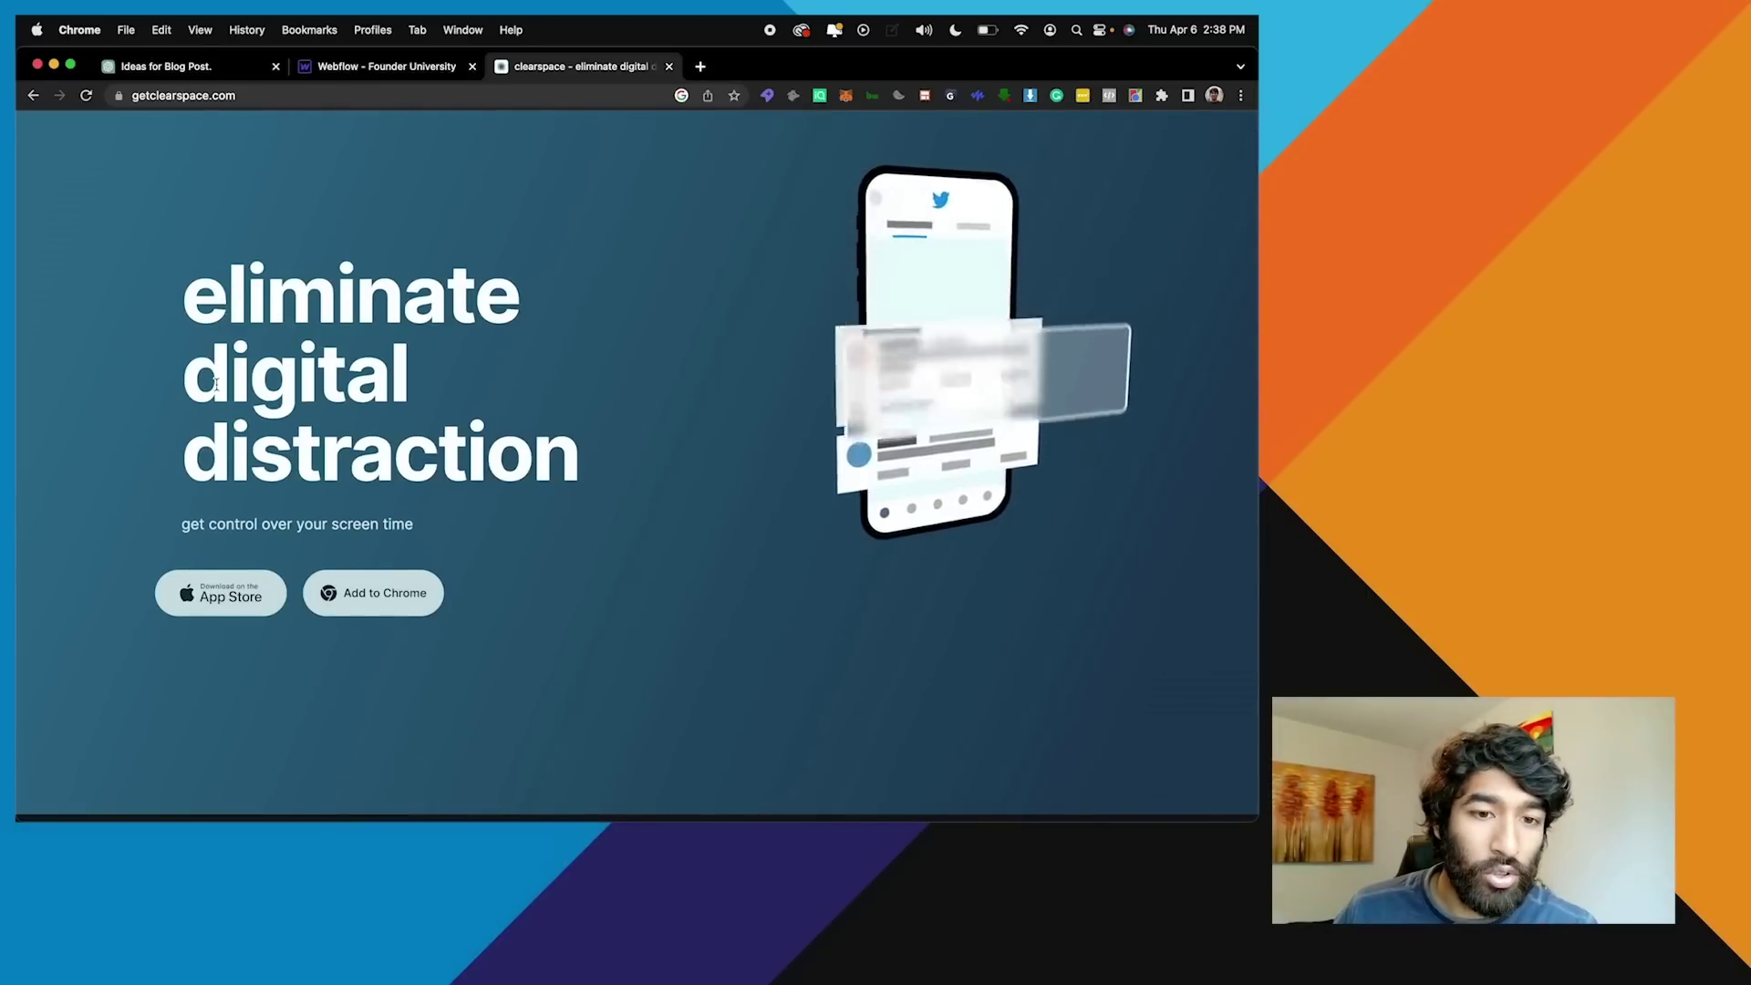
Scroll the Clearspace site from its 'eliminate digital distraction' headline down to the intentionality-layer features and back
{"action": "scroll", "coordinate": [216, 383], "scroll_direction": "up", "scroll_amount": 2}
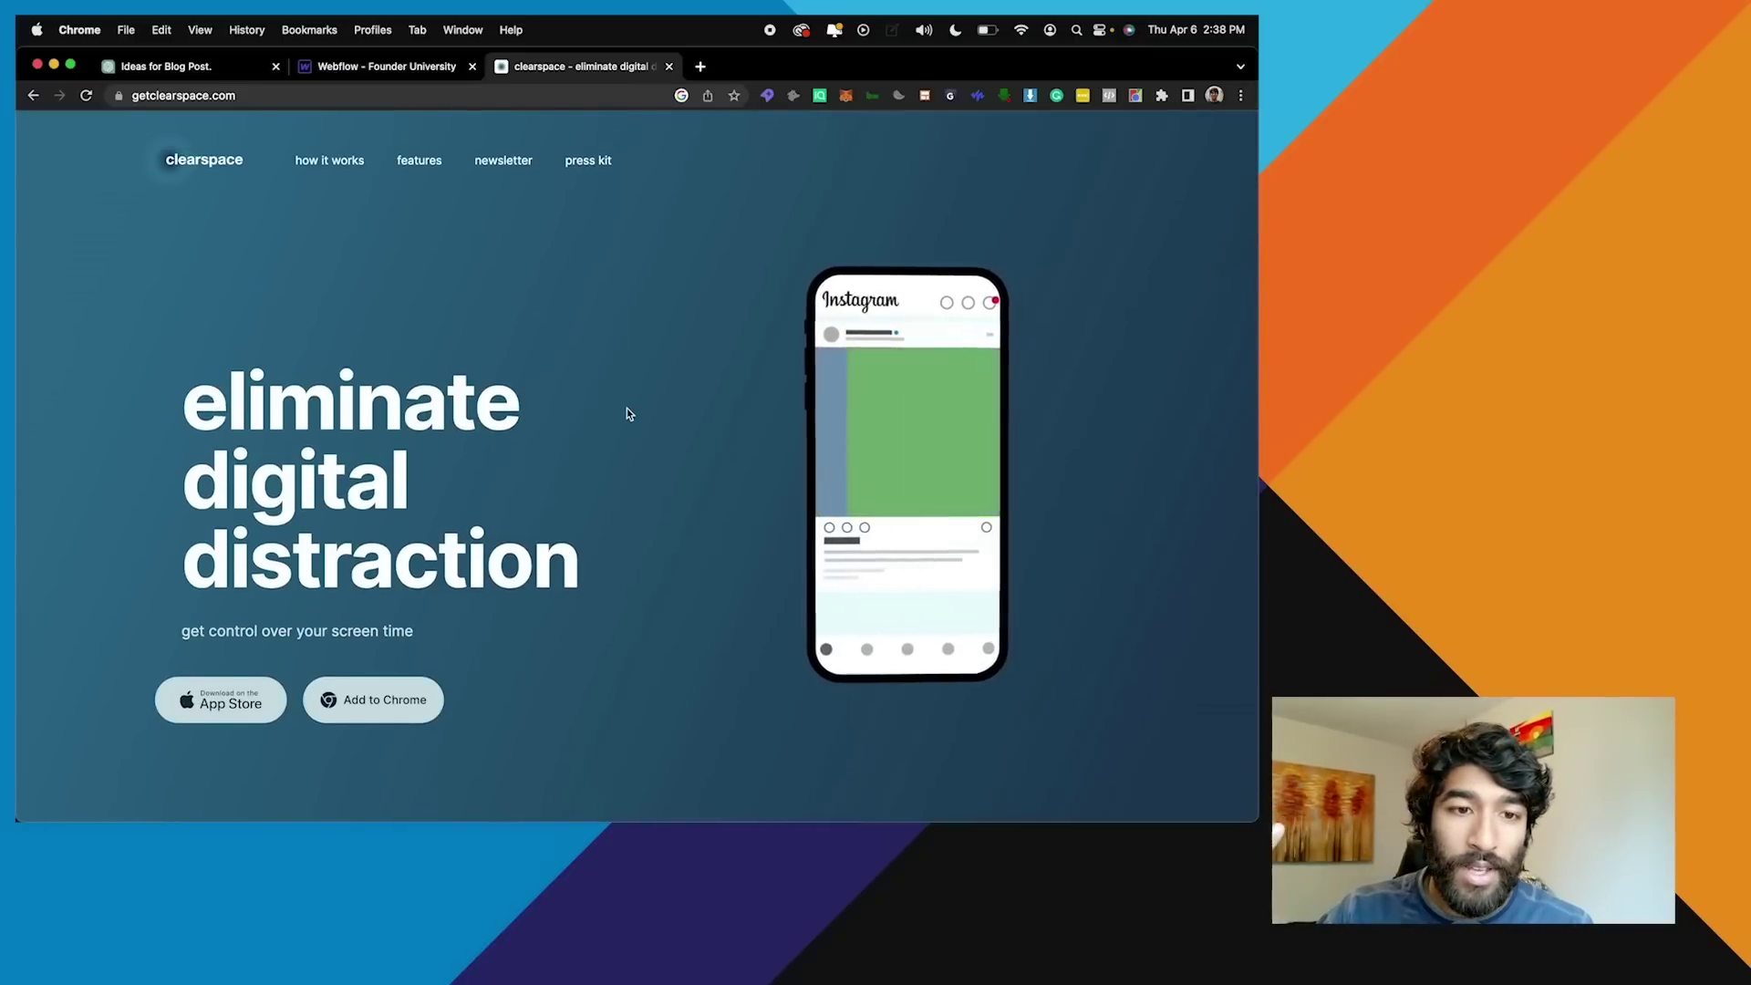
{"action": "scroll", "coordinate": [626, 410], "scroll_direction": "down", "scroll_amount": 4}
{"action": "scroll", "coordinate": [626, 412], "scroll_direction": "down", "scroll_amount": 13}
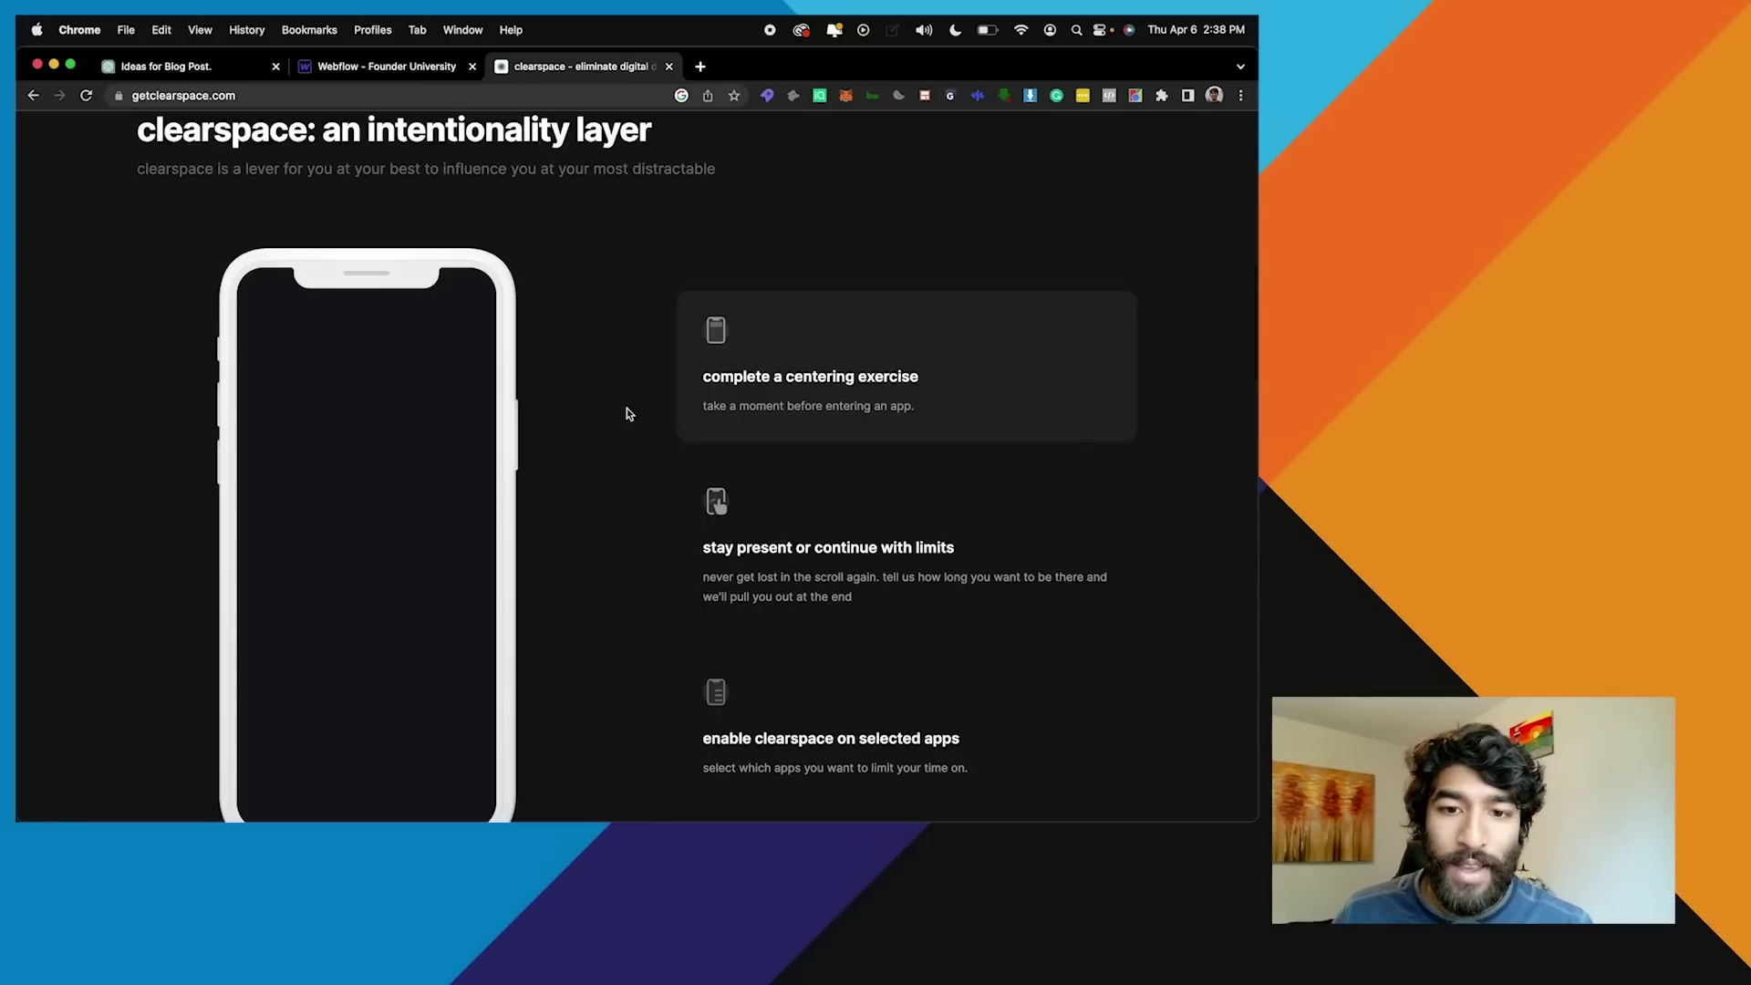
{"action": "scroll", "coordinate": [627, 413], "scroll_direction": "down", "scroll_amount": 2}
{"action": "scroll", "coordinate": [626, 410], "scroll_direction": "up", "scroll_amount": 20}
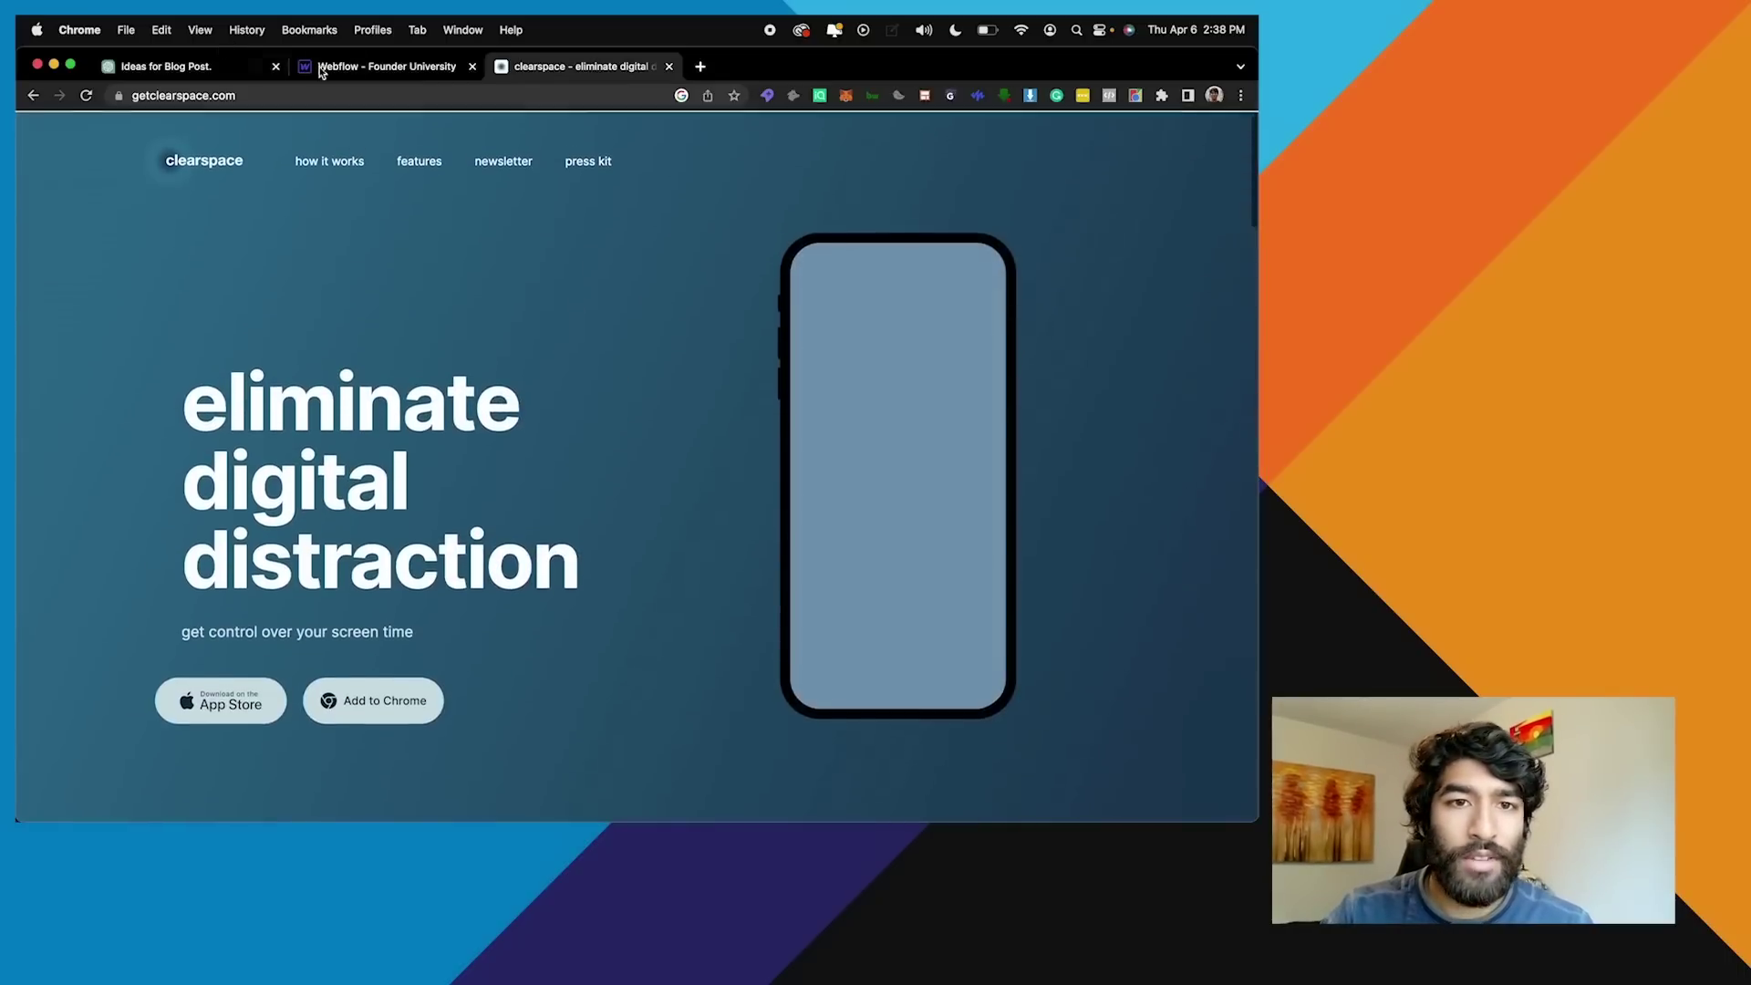
Move the 'Ideas for Blog Post' ChatGPT tab so it sits after the Clearspace tab
{"action": "left_click", "coordinate": [321, 70]}
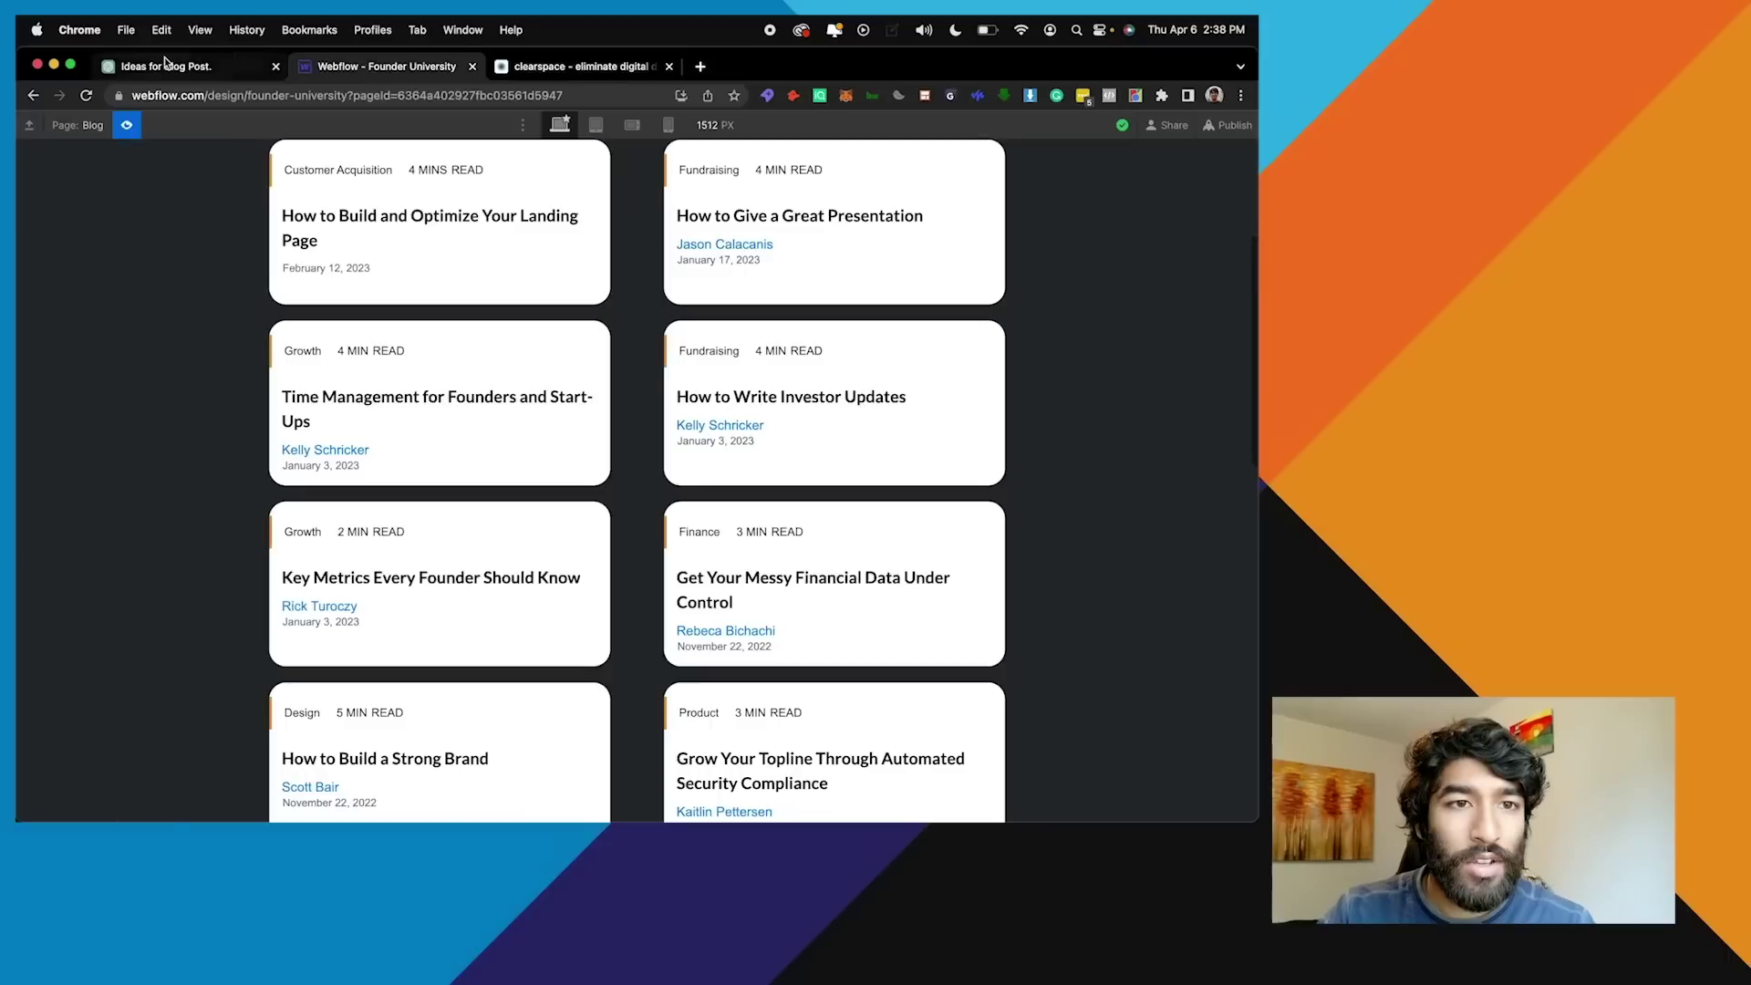
{"action": "left_click", "coordinate": [170, 68]}
{"action": "left_click_drag", "start_coordinate": [169, 68], "coordinate": [559, 67]}
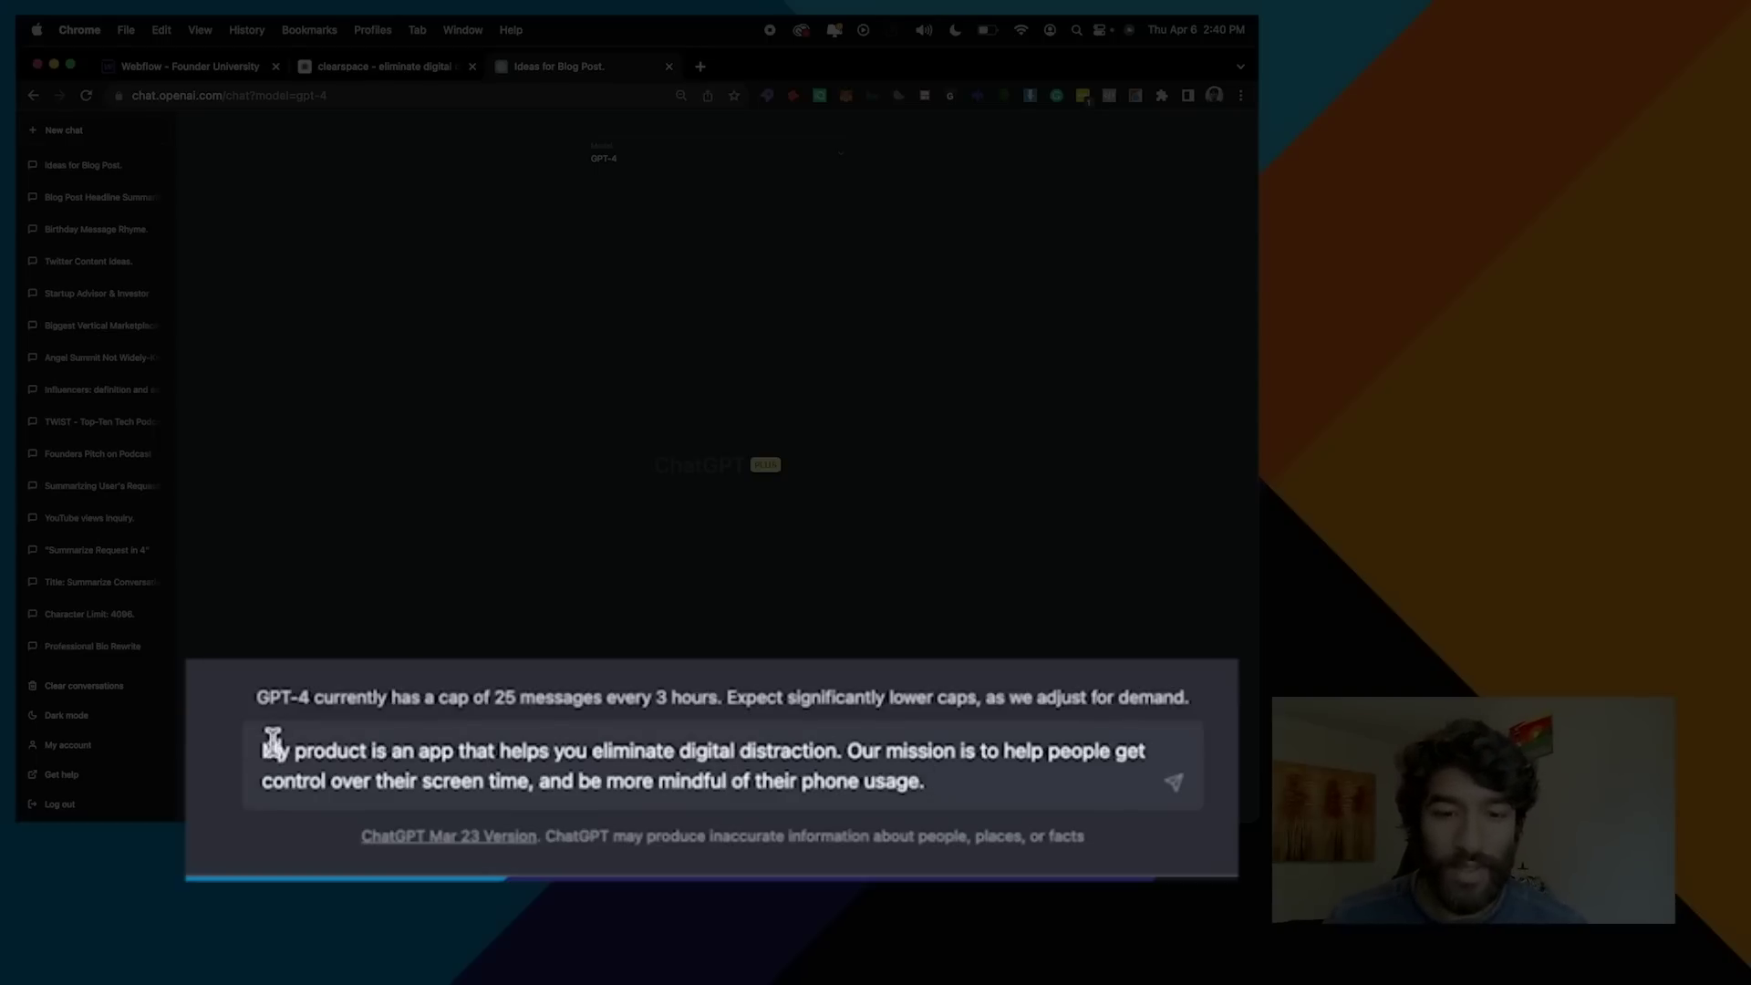
Finish the Clearspace product prompt asking for 10 blog post ideas and send it to GPT-4
{"action": "left_click_drag", "start_coordinate": [263, 750], "coordinate": [991, 769]}
{"action": "left_click", "coordinate": [991, 769]}
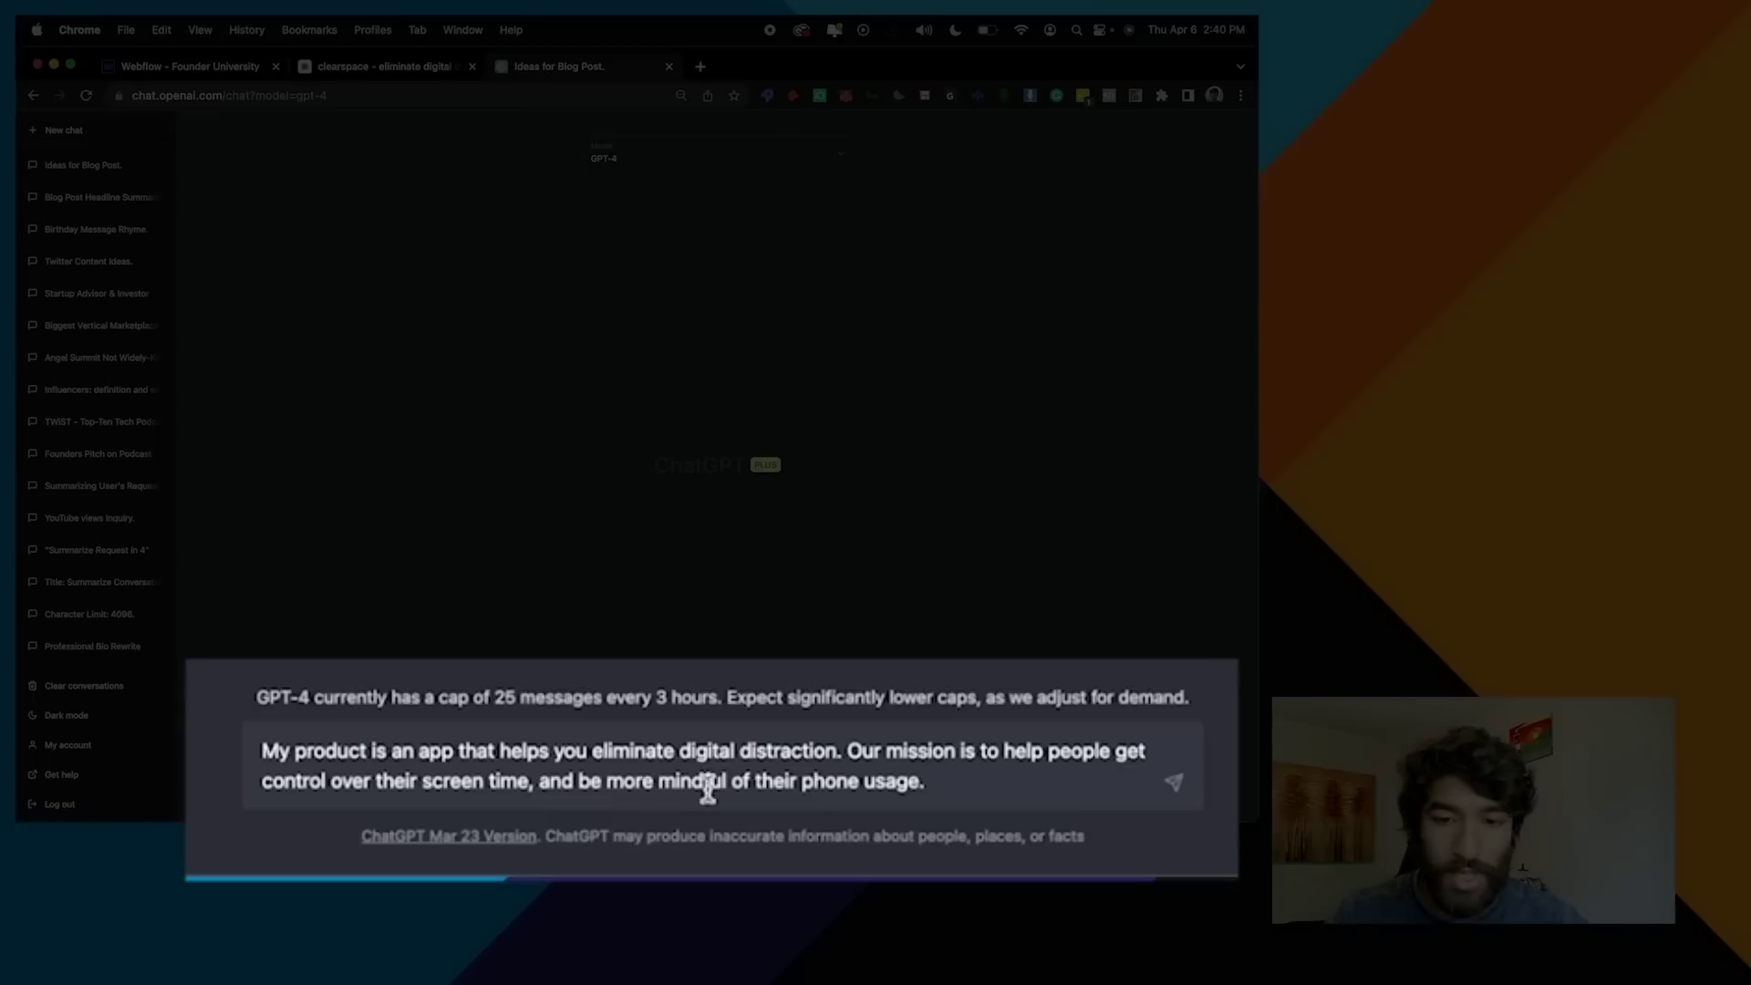
{"action": "type", "text": "My product is called Clearspace. I"}
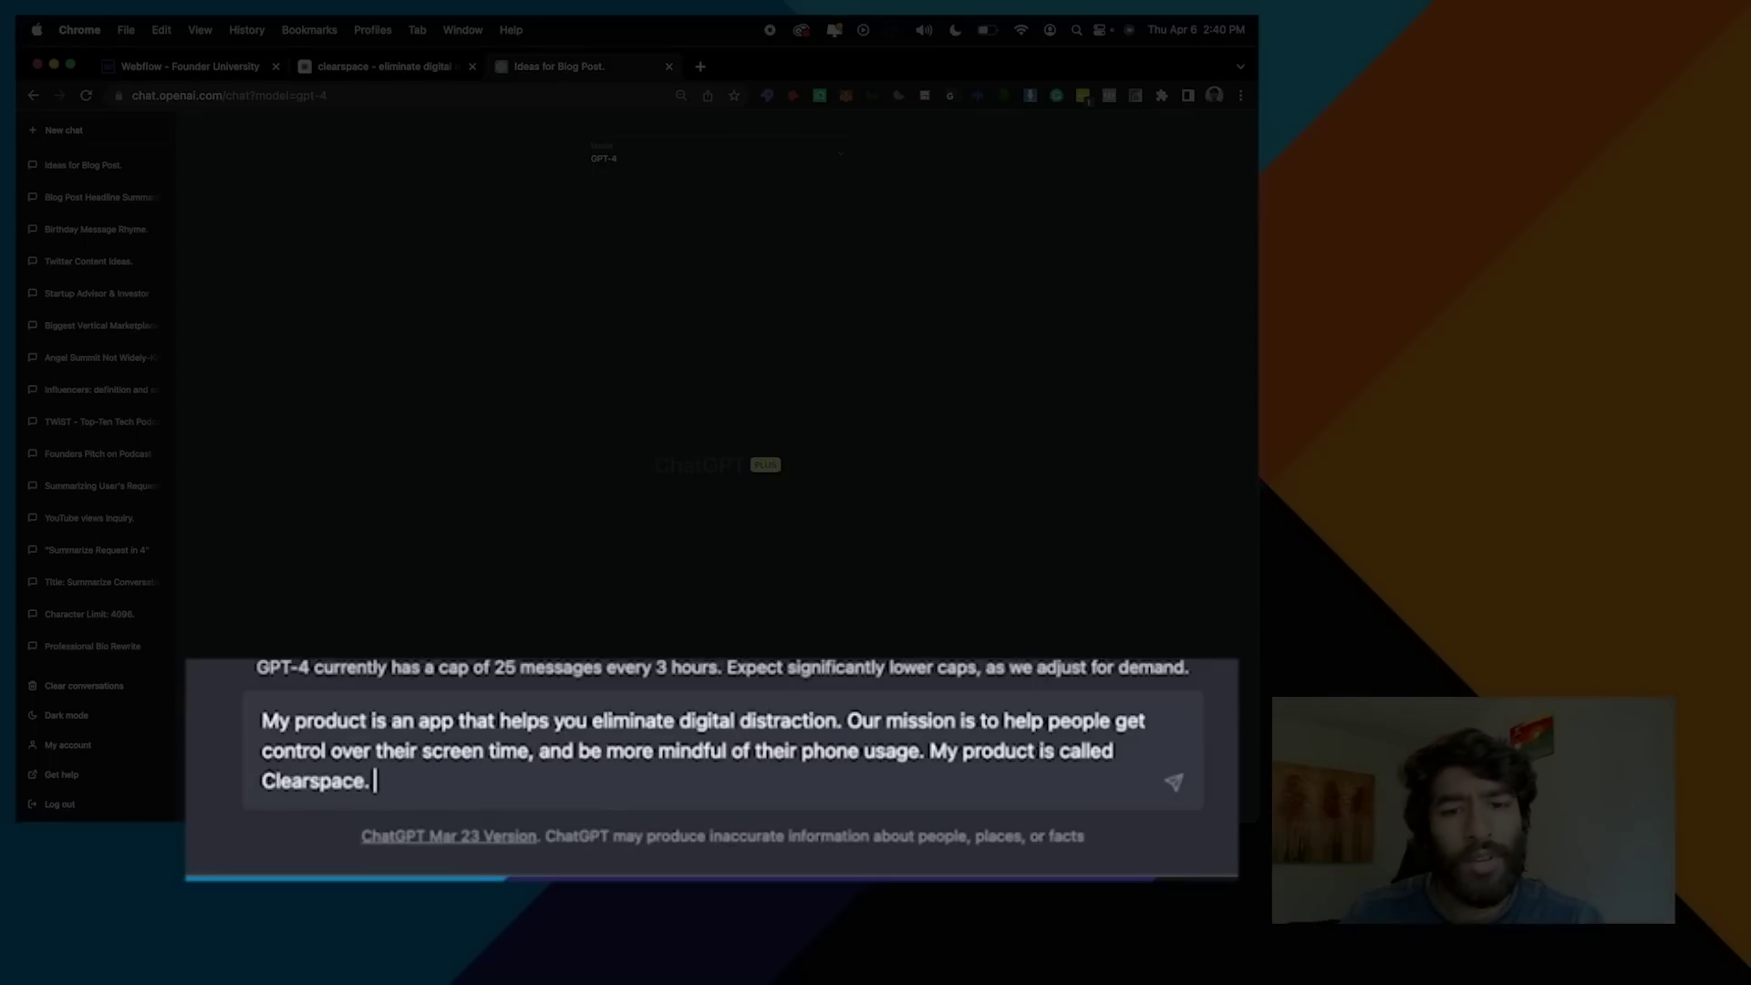
{"action": "type", "text": "want to c"}
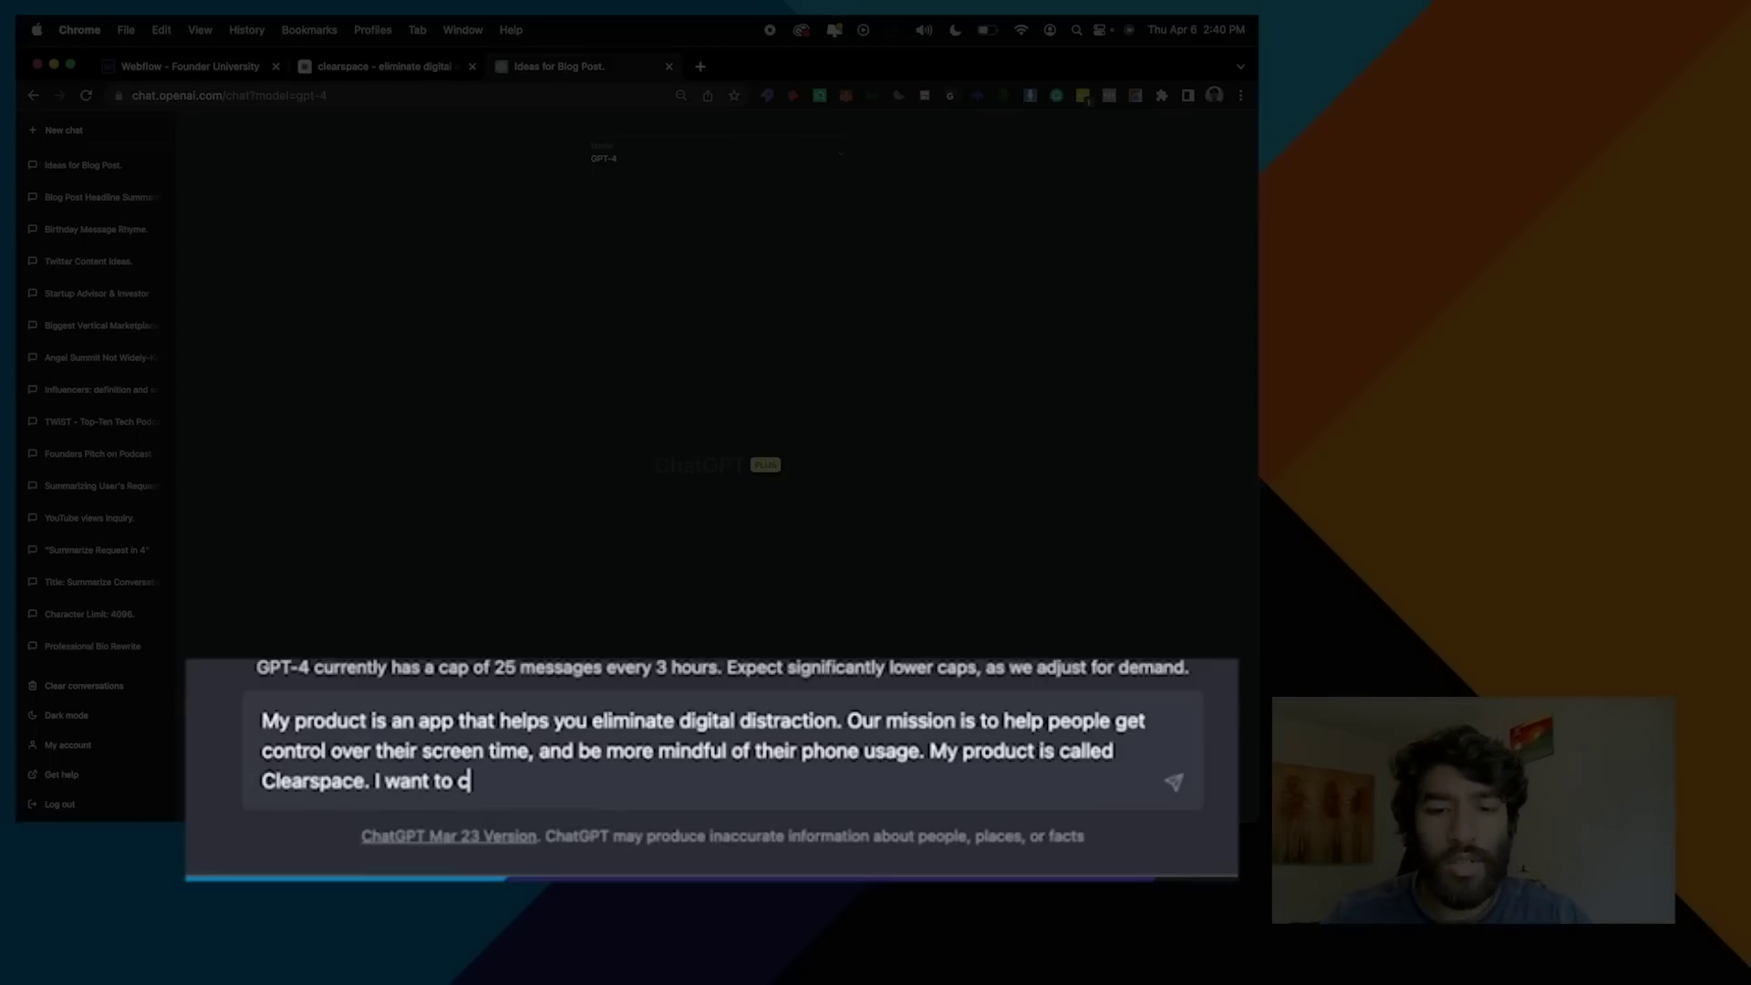
{"action": "type", "text": "reate a list of"}
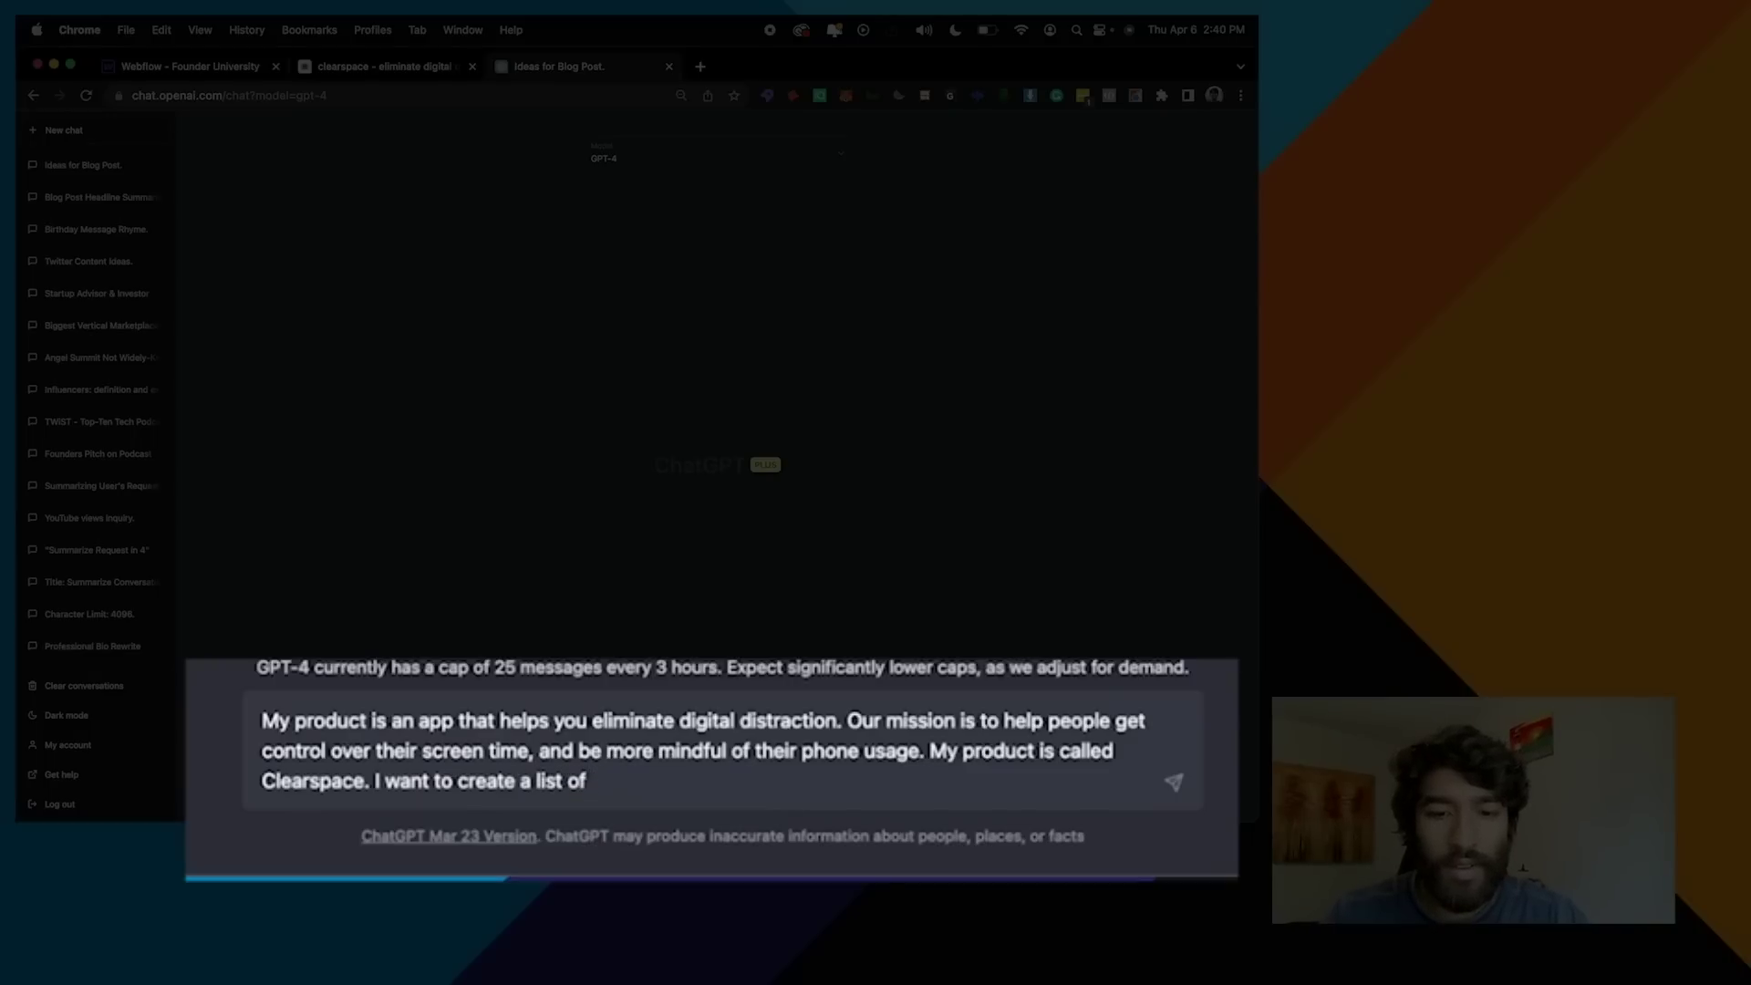
{"action": "type", "text": "r 10 ideas "}
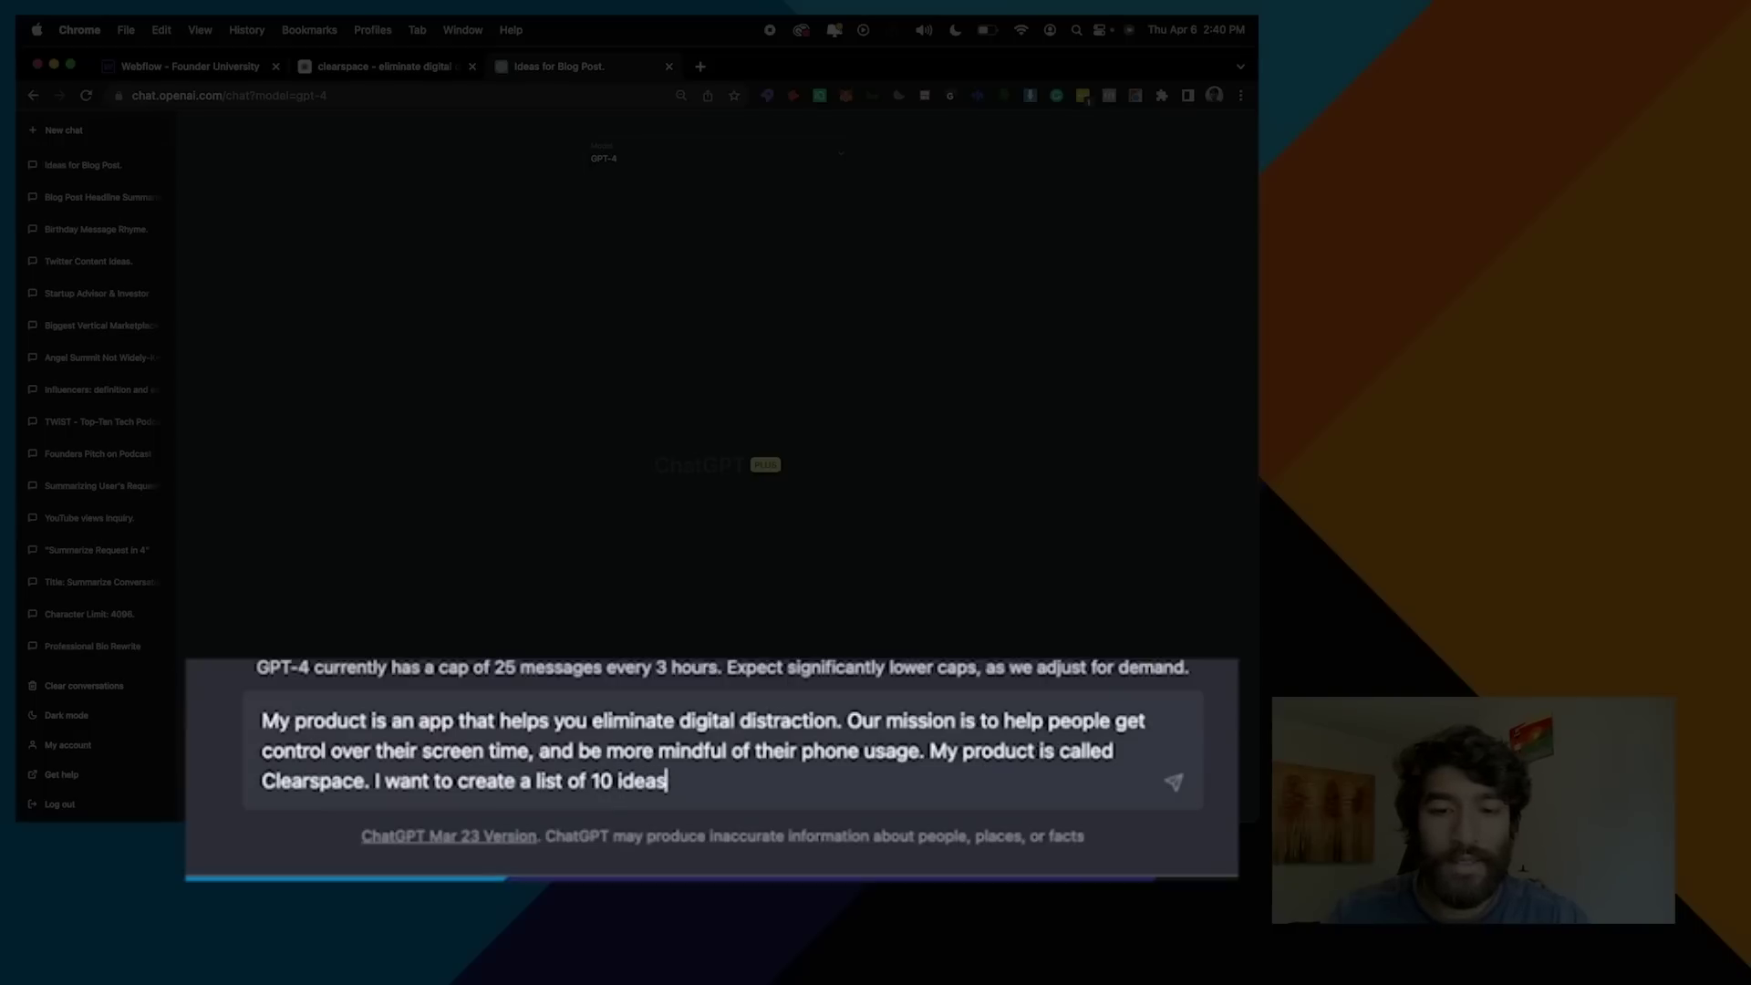
{"action": "type", "text": ", for po"}
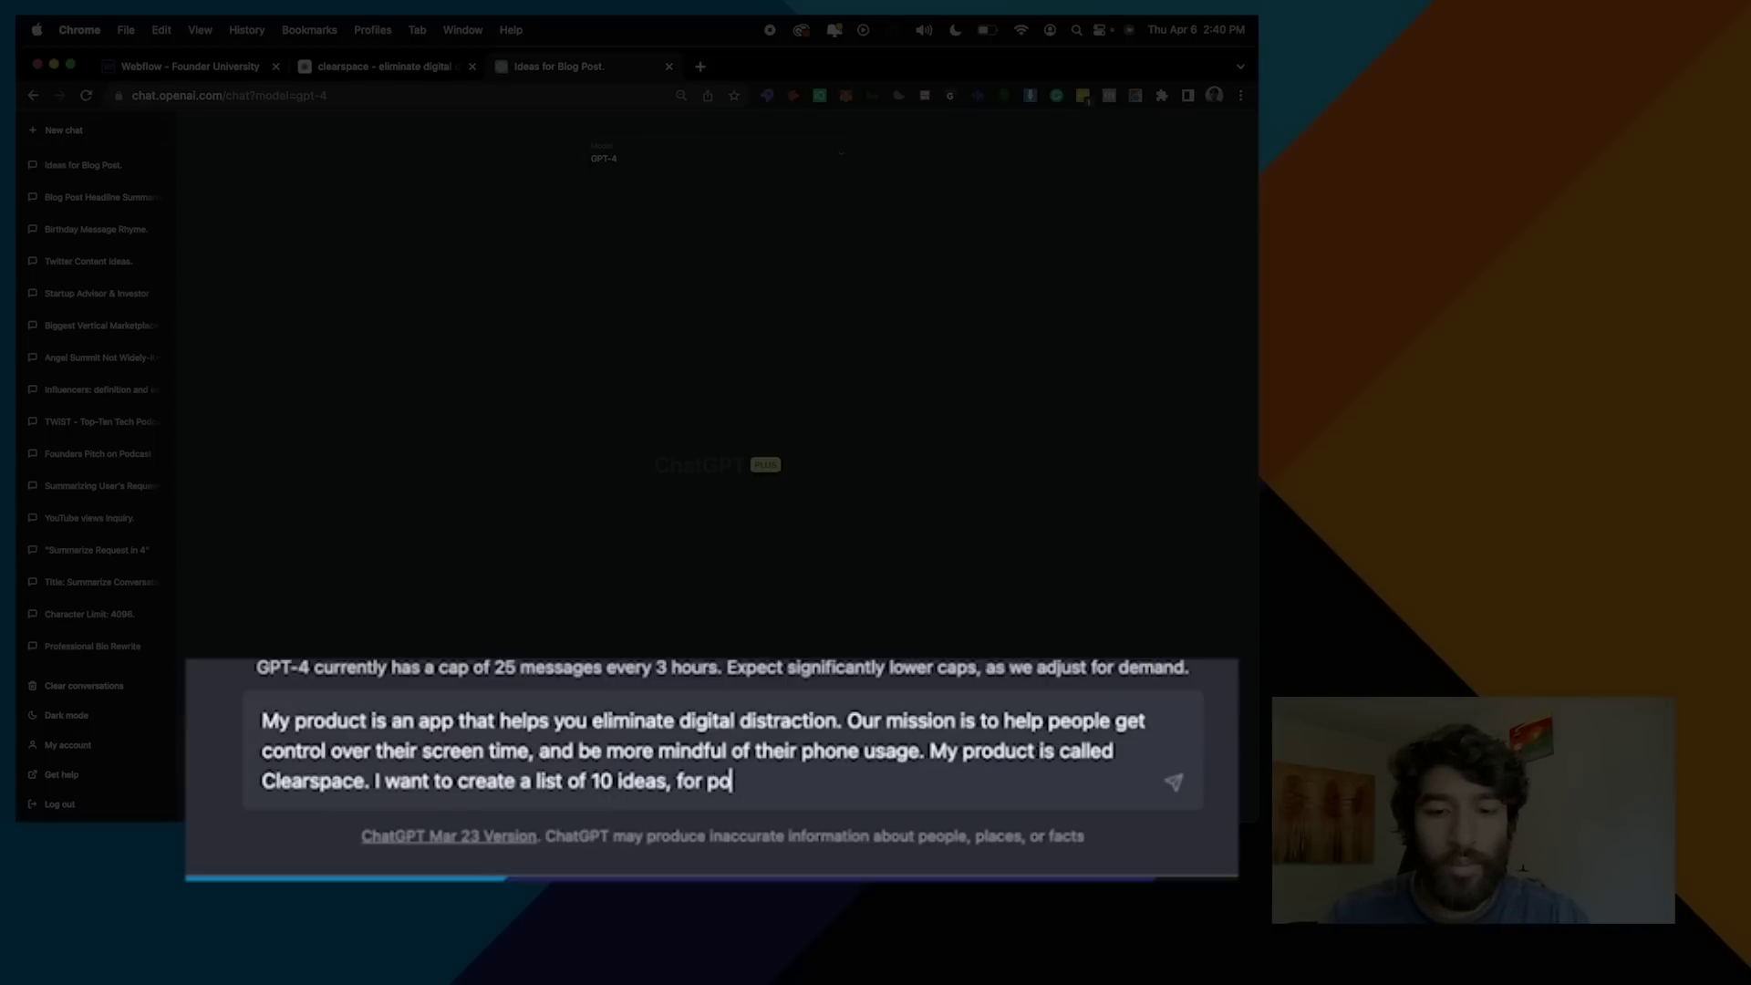
{"action": "type", "text": "tential blog p"}
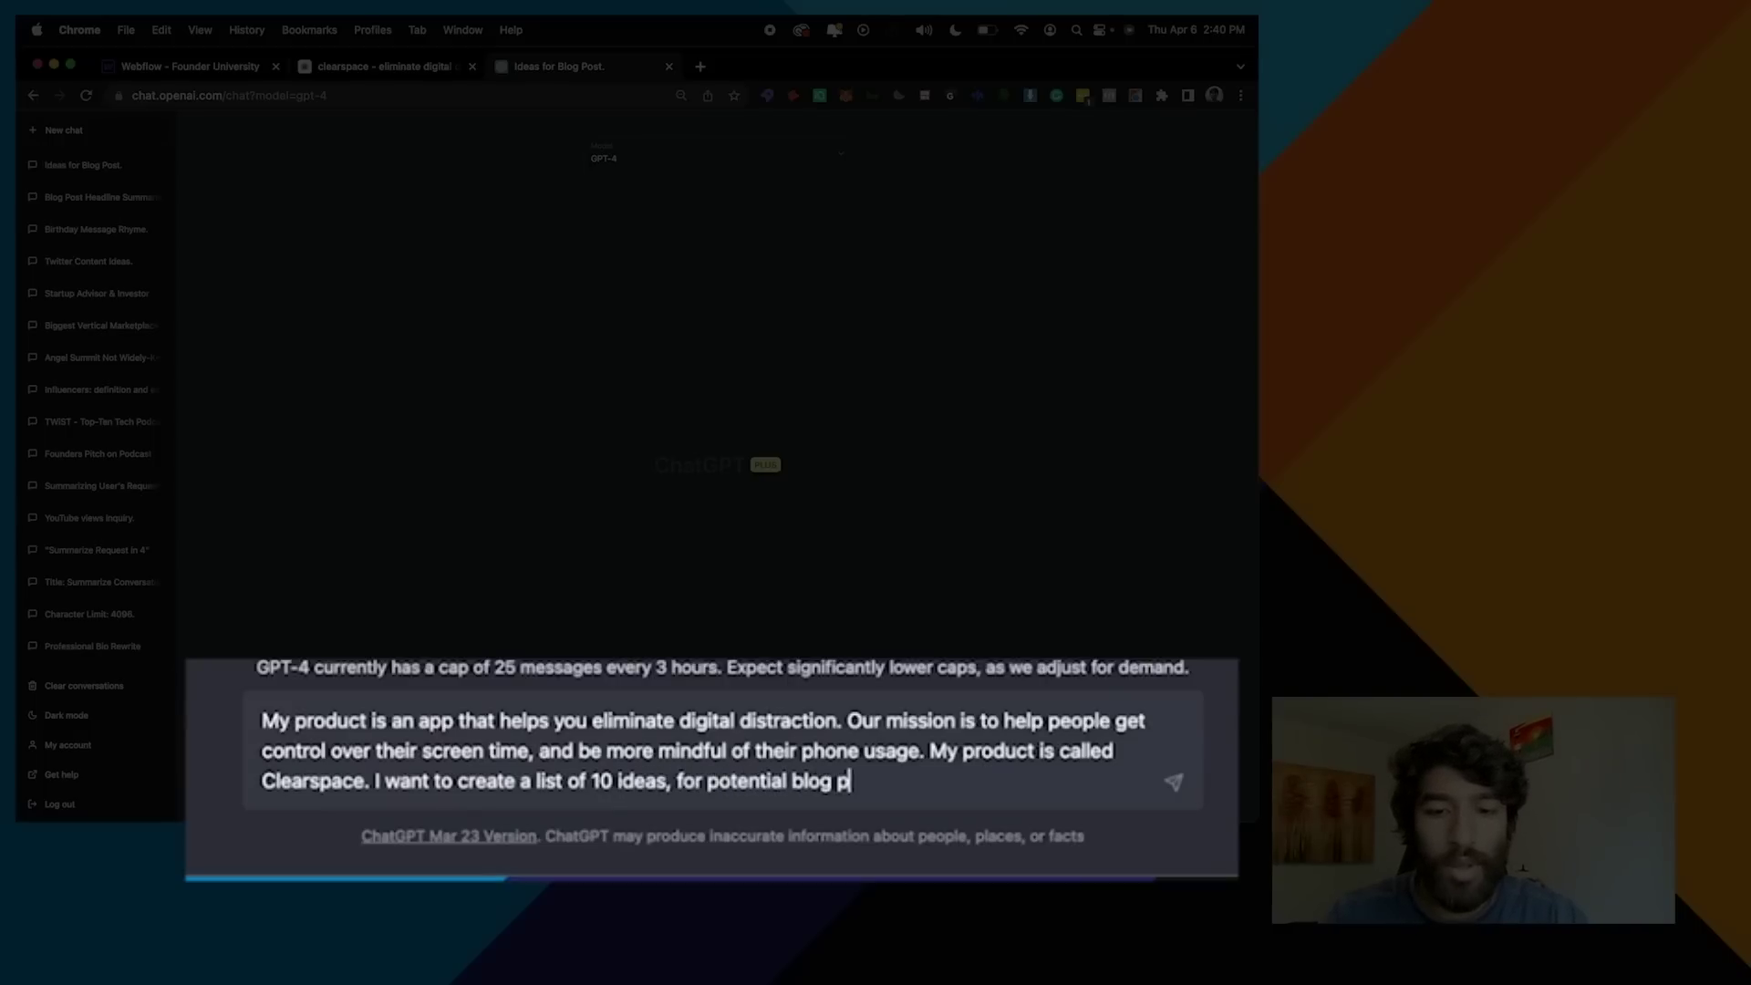
{"action": "type", "text": "osts."}
{"action": "key", "text": "Return"}
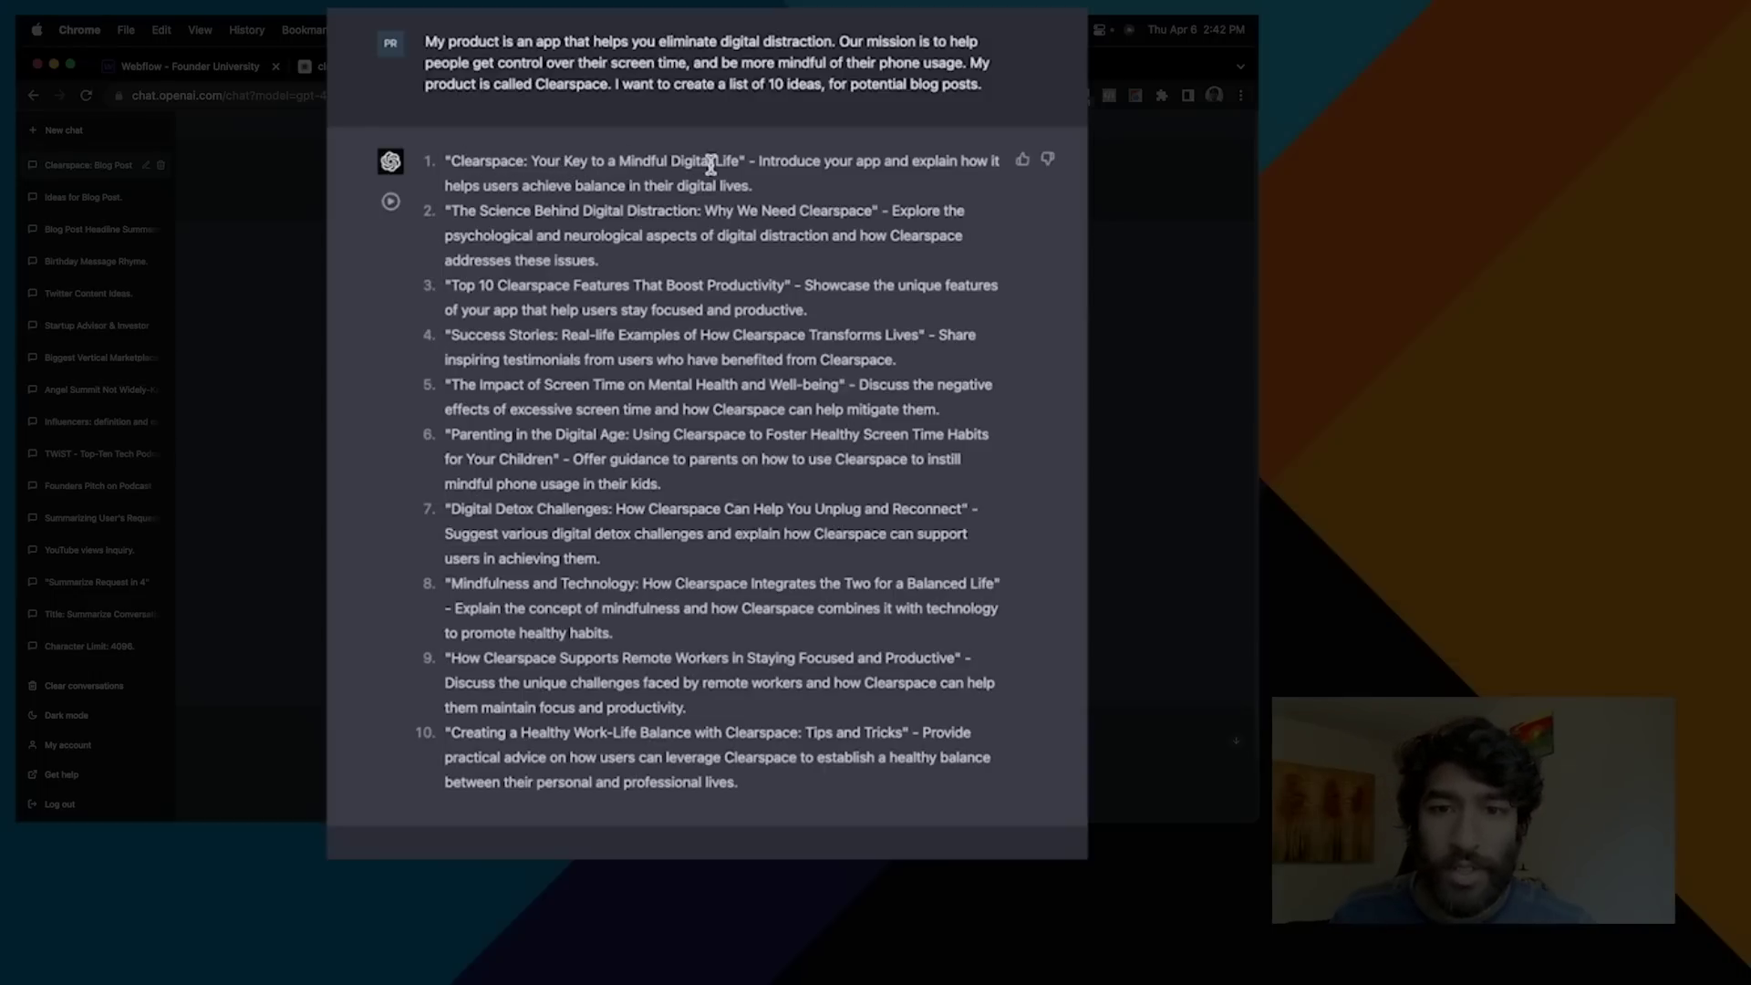
Review the ten ideas, highlighting ideas 1 and 5, then select idea 6 on parenting in the digital age
{"action": "left_click_drag", "start_coordinate": [758, 162], "coordinate": [778, 191]}
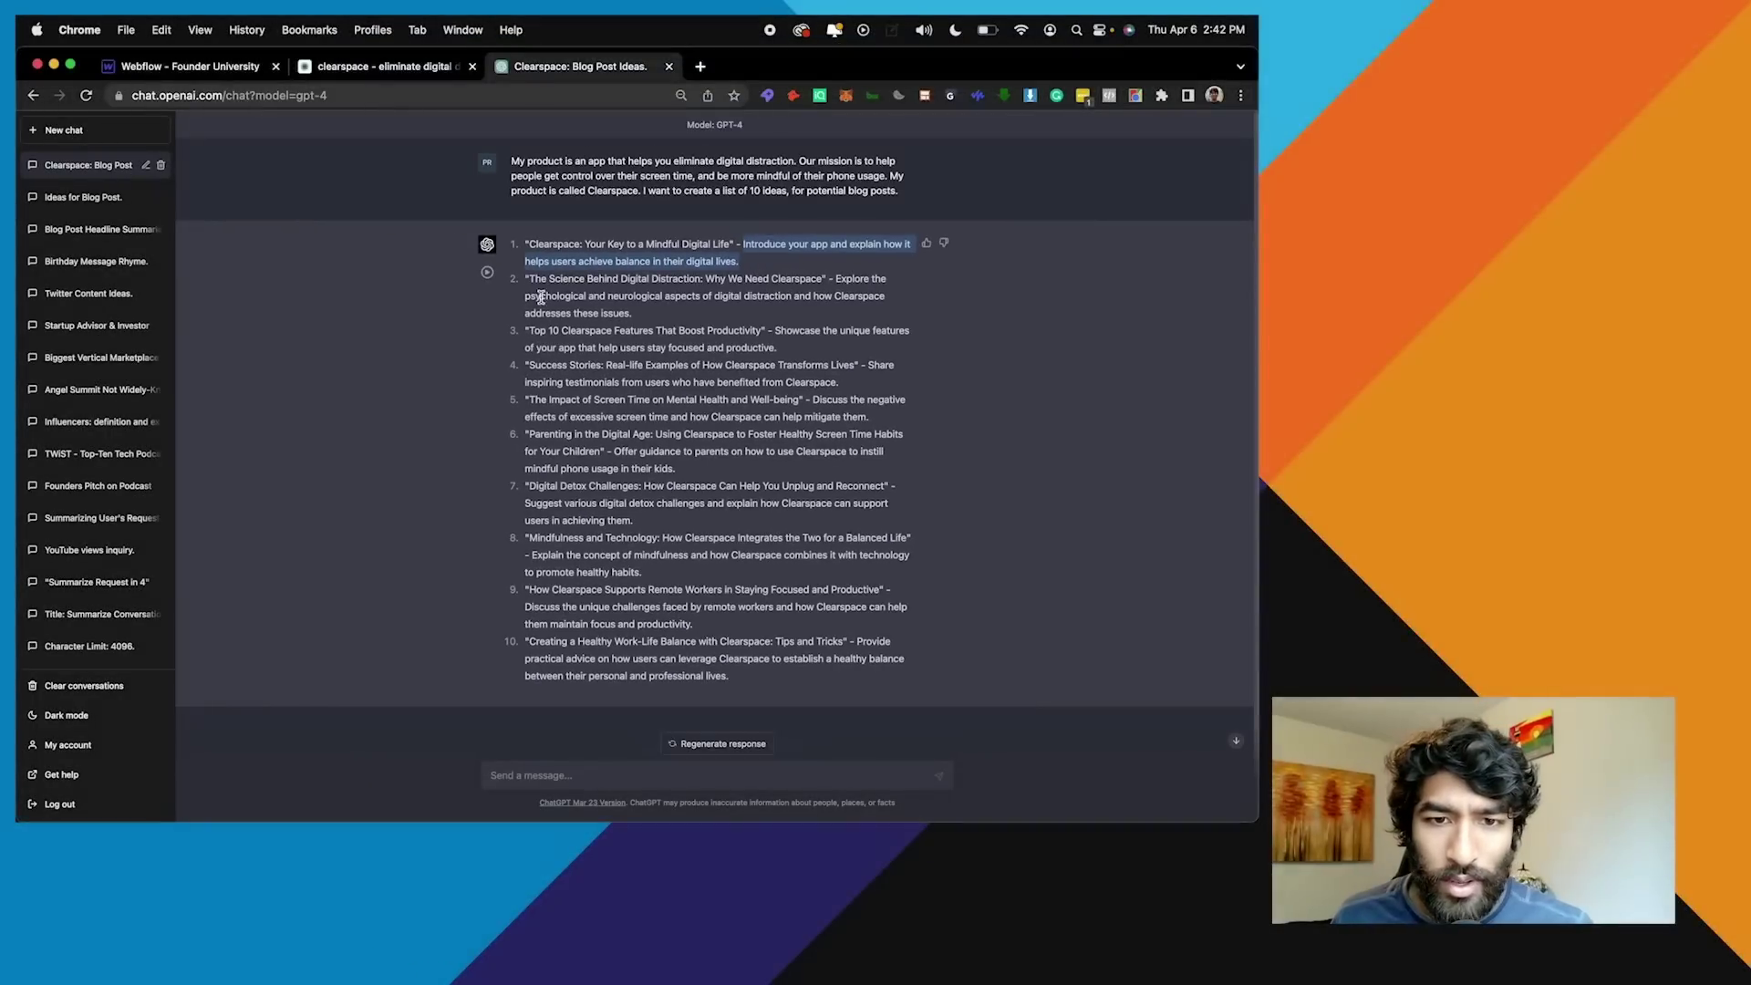
{"action": "left_click", "coordinate": [453, 384]}
{"action": "left_click_drag", "start_coordinate": [475, 382], "coordinate": [598, 390]}
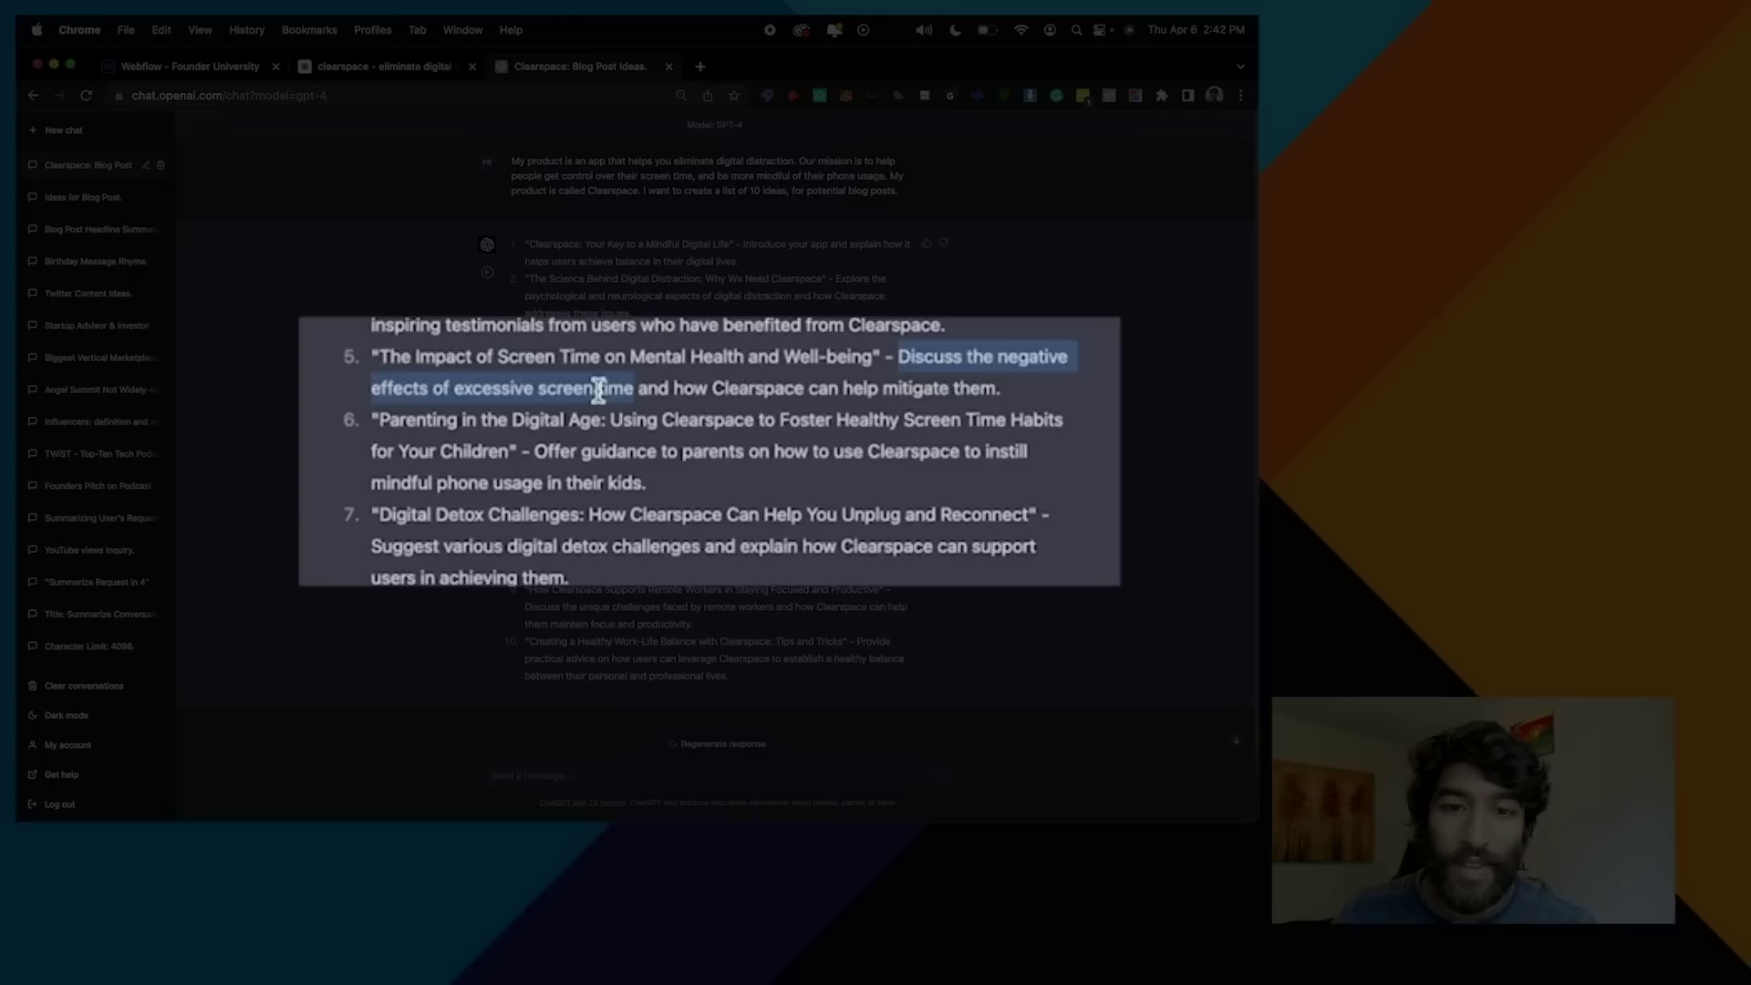
{"action": "left_click_drag", "start_coordinate": [598, 390], "coordinate": [999, 387]}
{"action": "left_click", "coordinate": [550, 531]}
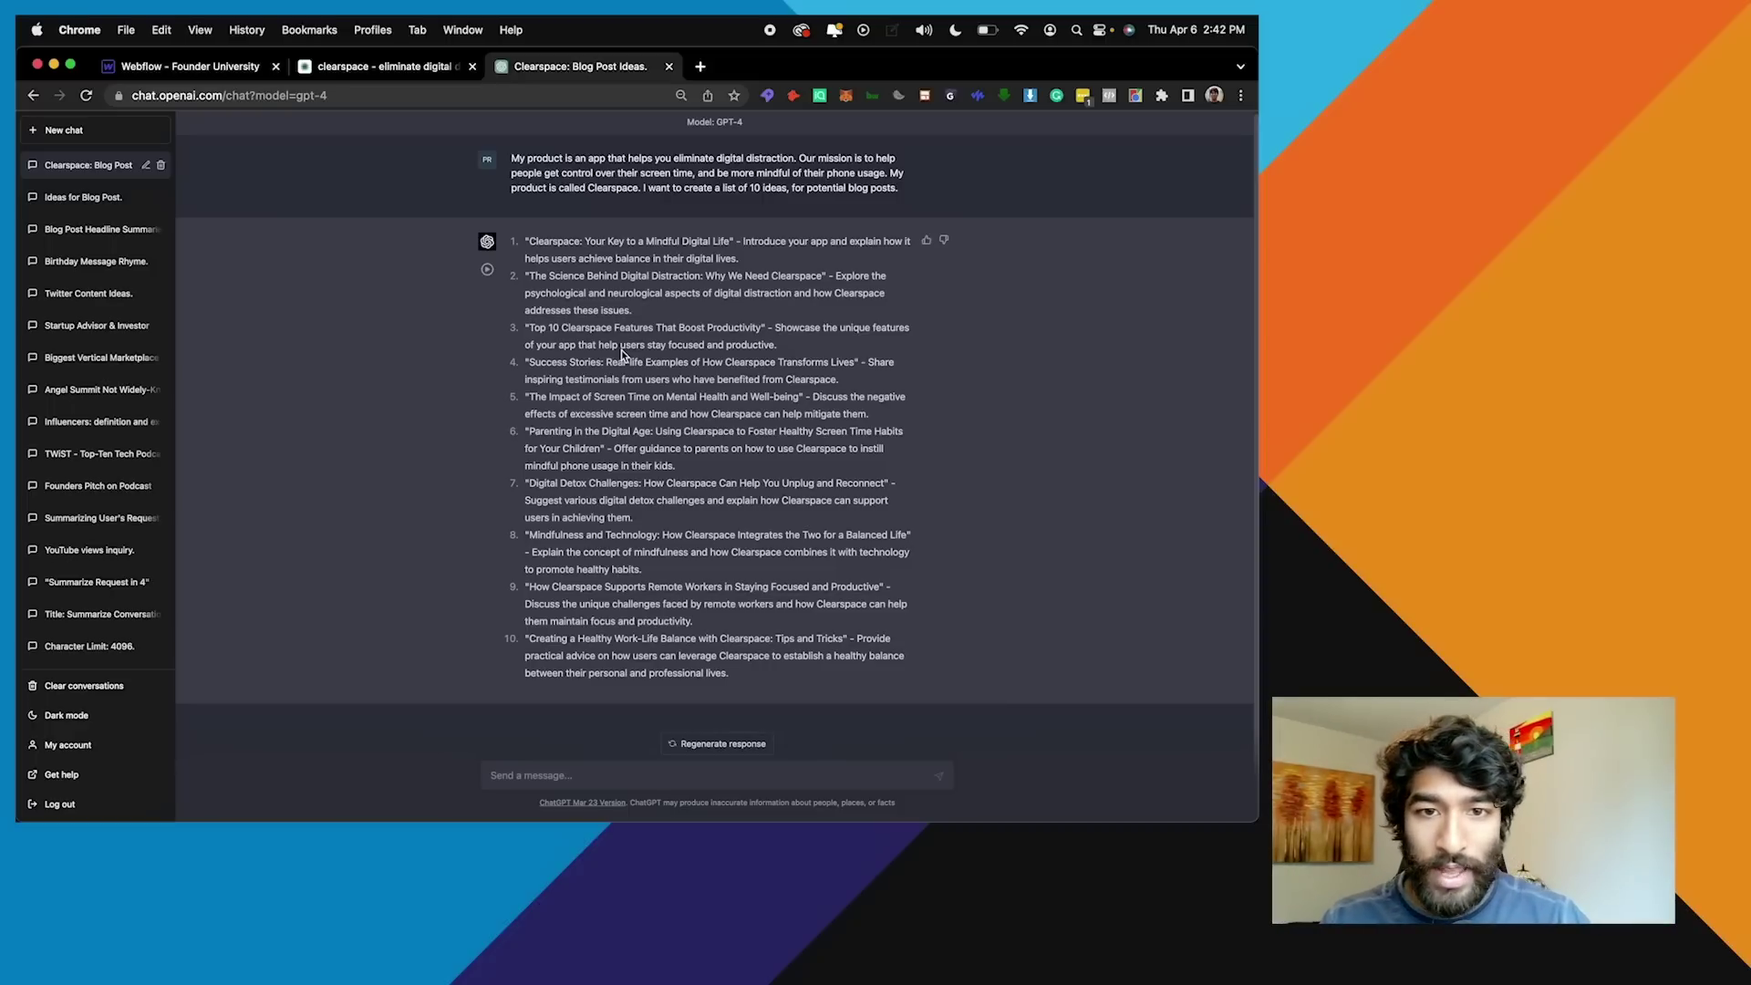
{"action": "triple_click", "coordinate": [552, 432]}
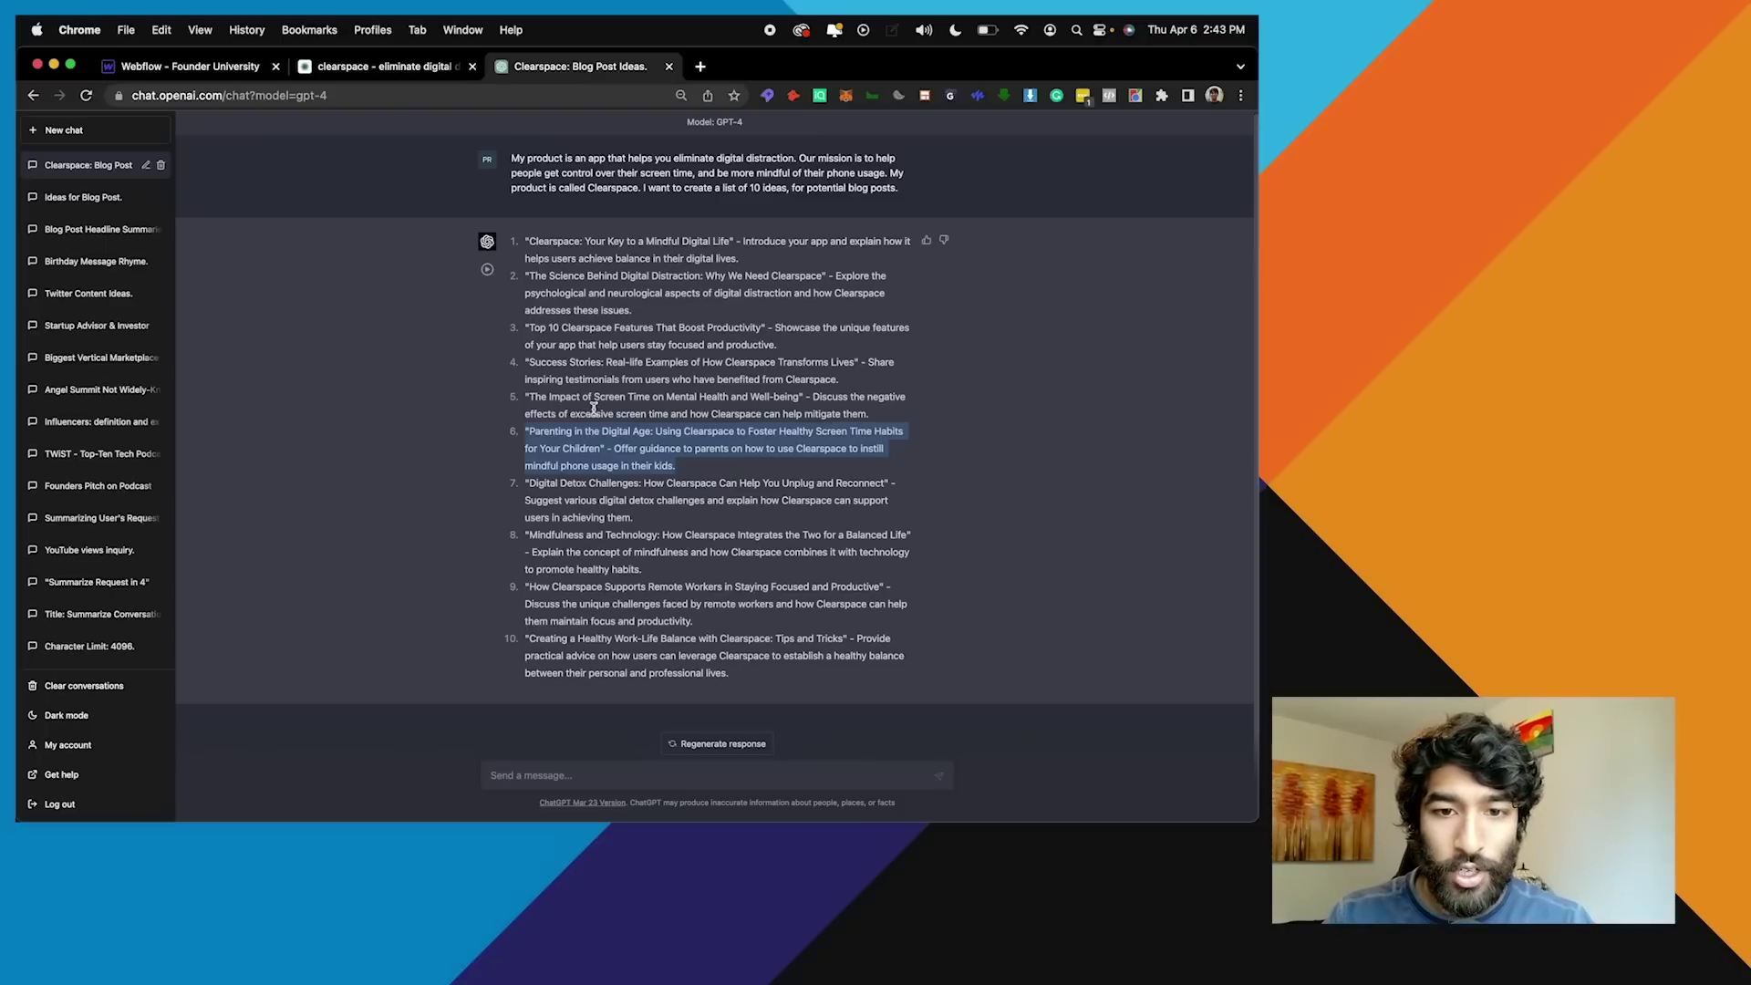
Write a follow-up asking to expand idea 6, 'Parenting in the Digital Age', into a concise outline
{"action": "left_click", "coordinate": [512, 770]}
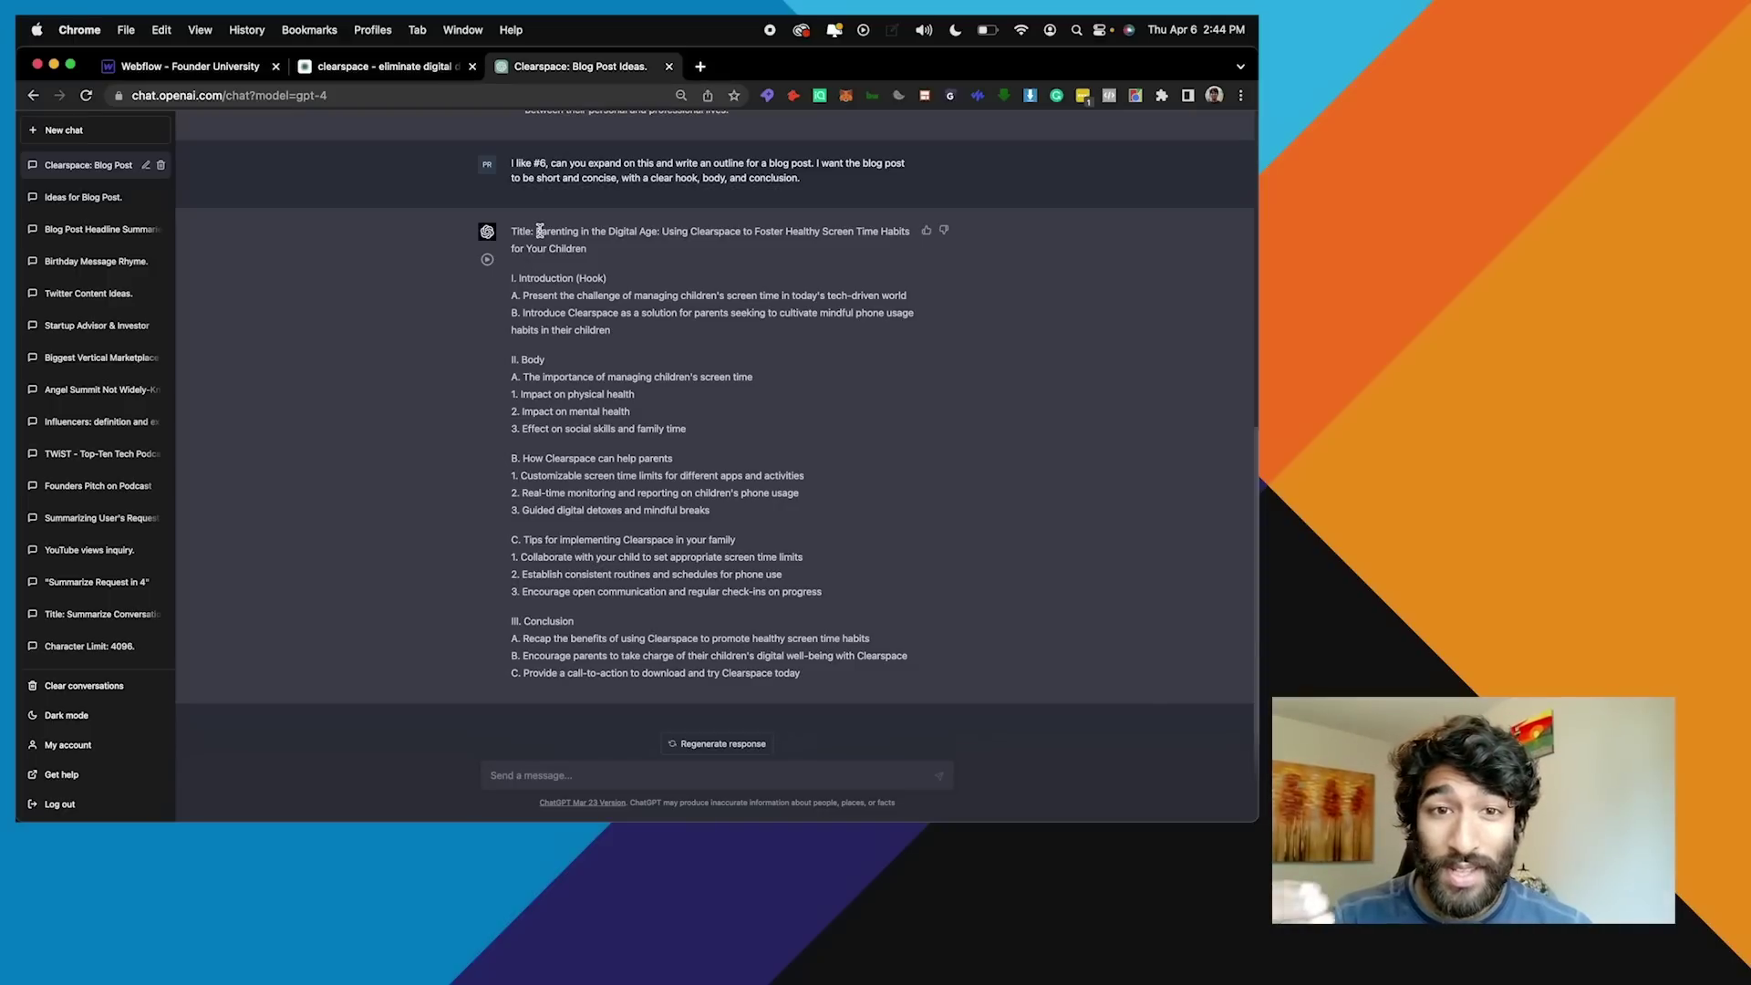
{"action": "scroll", "coordinate": [539, 231], "scroll_direction": "up", "scroll_amount": 5}
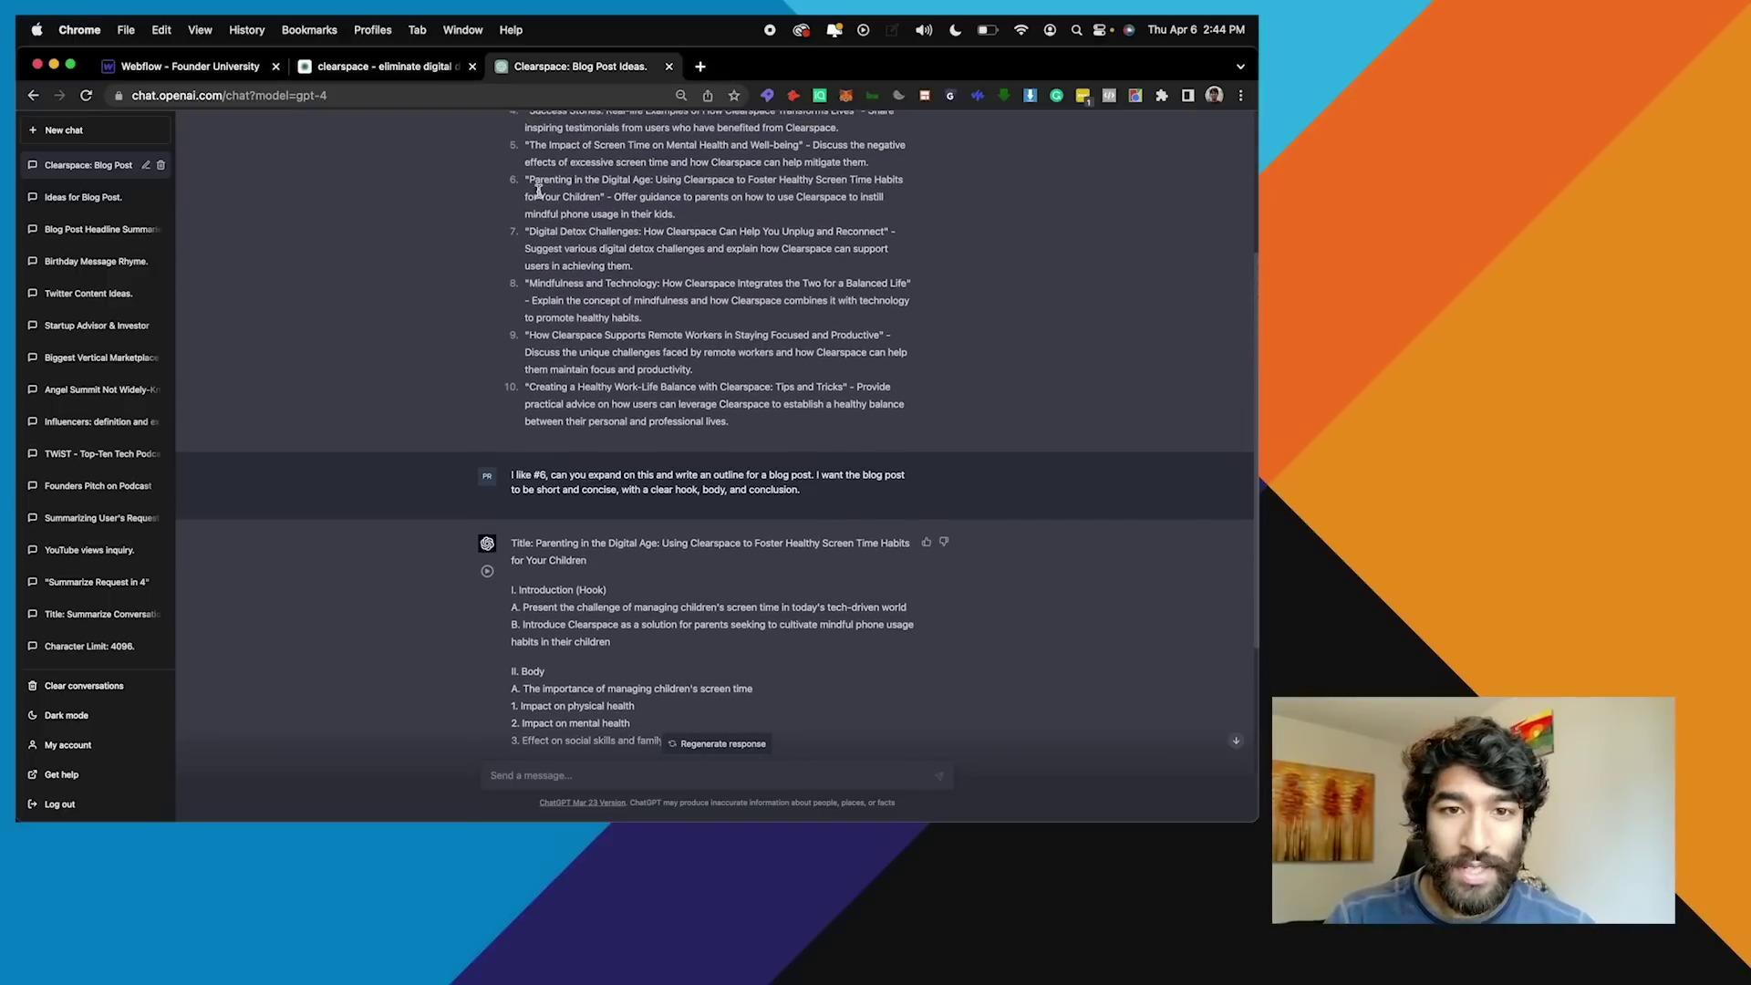
{"action": "double_click", "coordinate": [547, 181]}
{"action": "scroll", "coordinate": [570, 536], "scroll_direction": "down", "scroll_amount": 2}
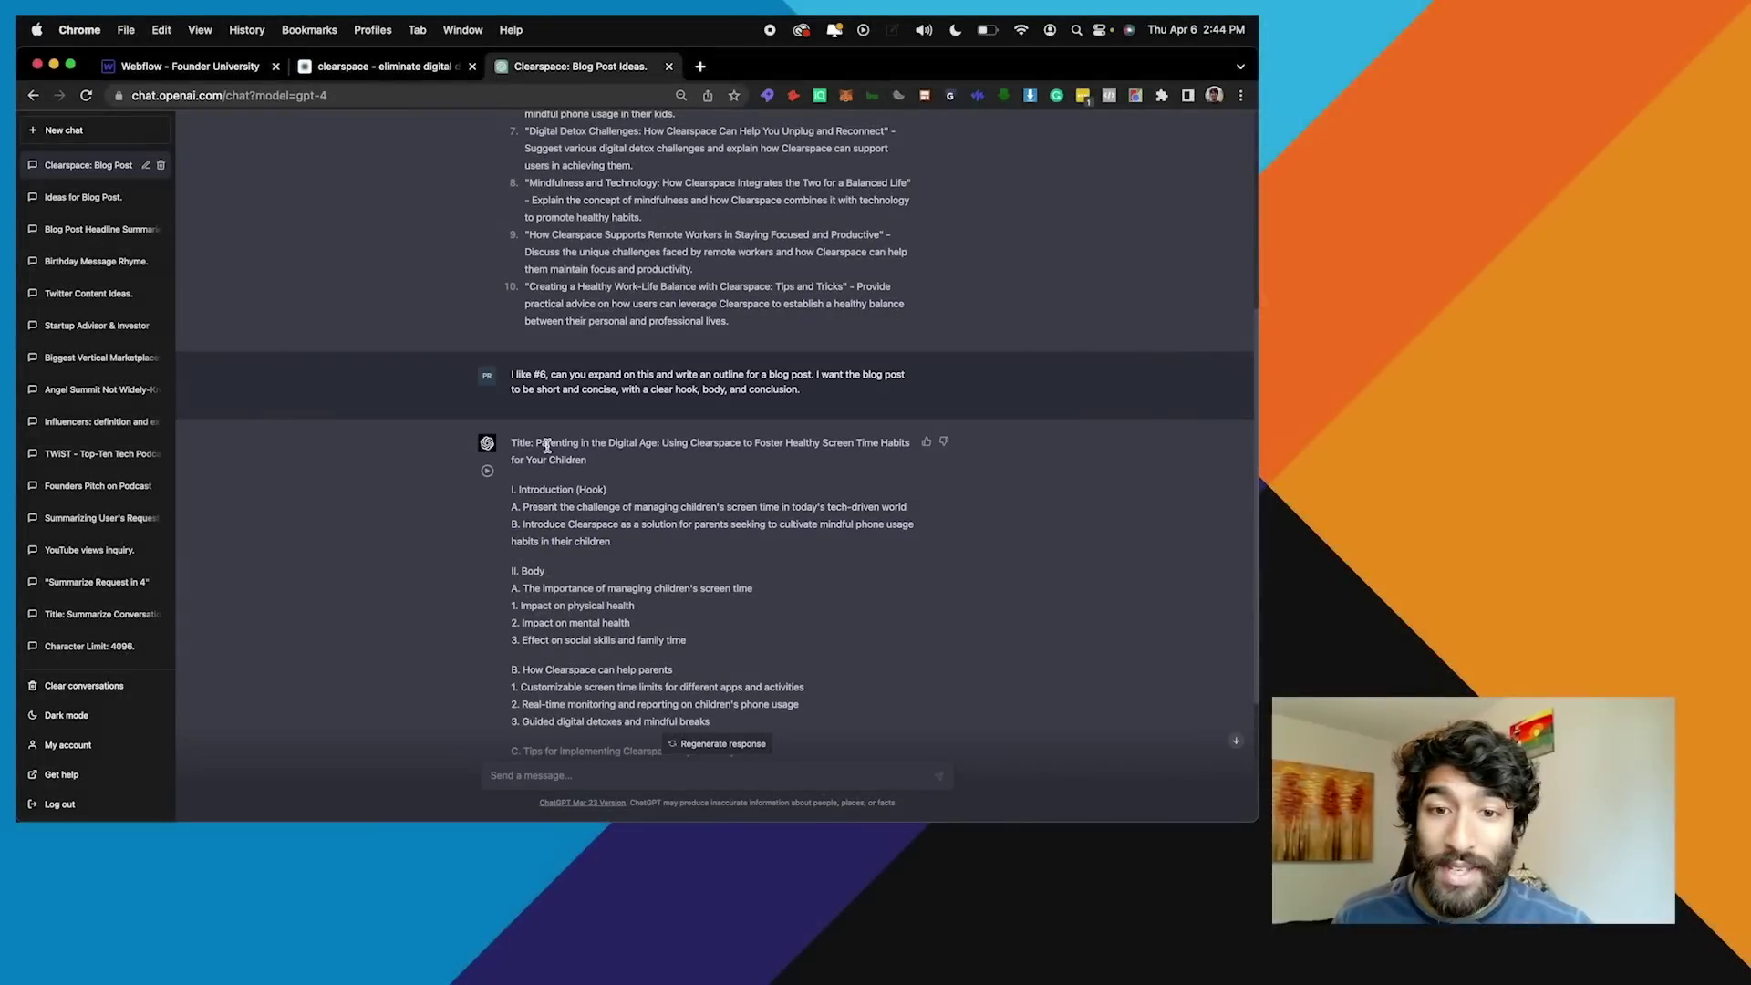
Read through the returned outline, highlighting its title and introduction points A and B
{"action": "left_click_drag", "start_coordinate": [537, 443], "coordinate": [598, 468]}
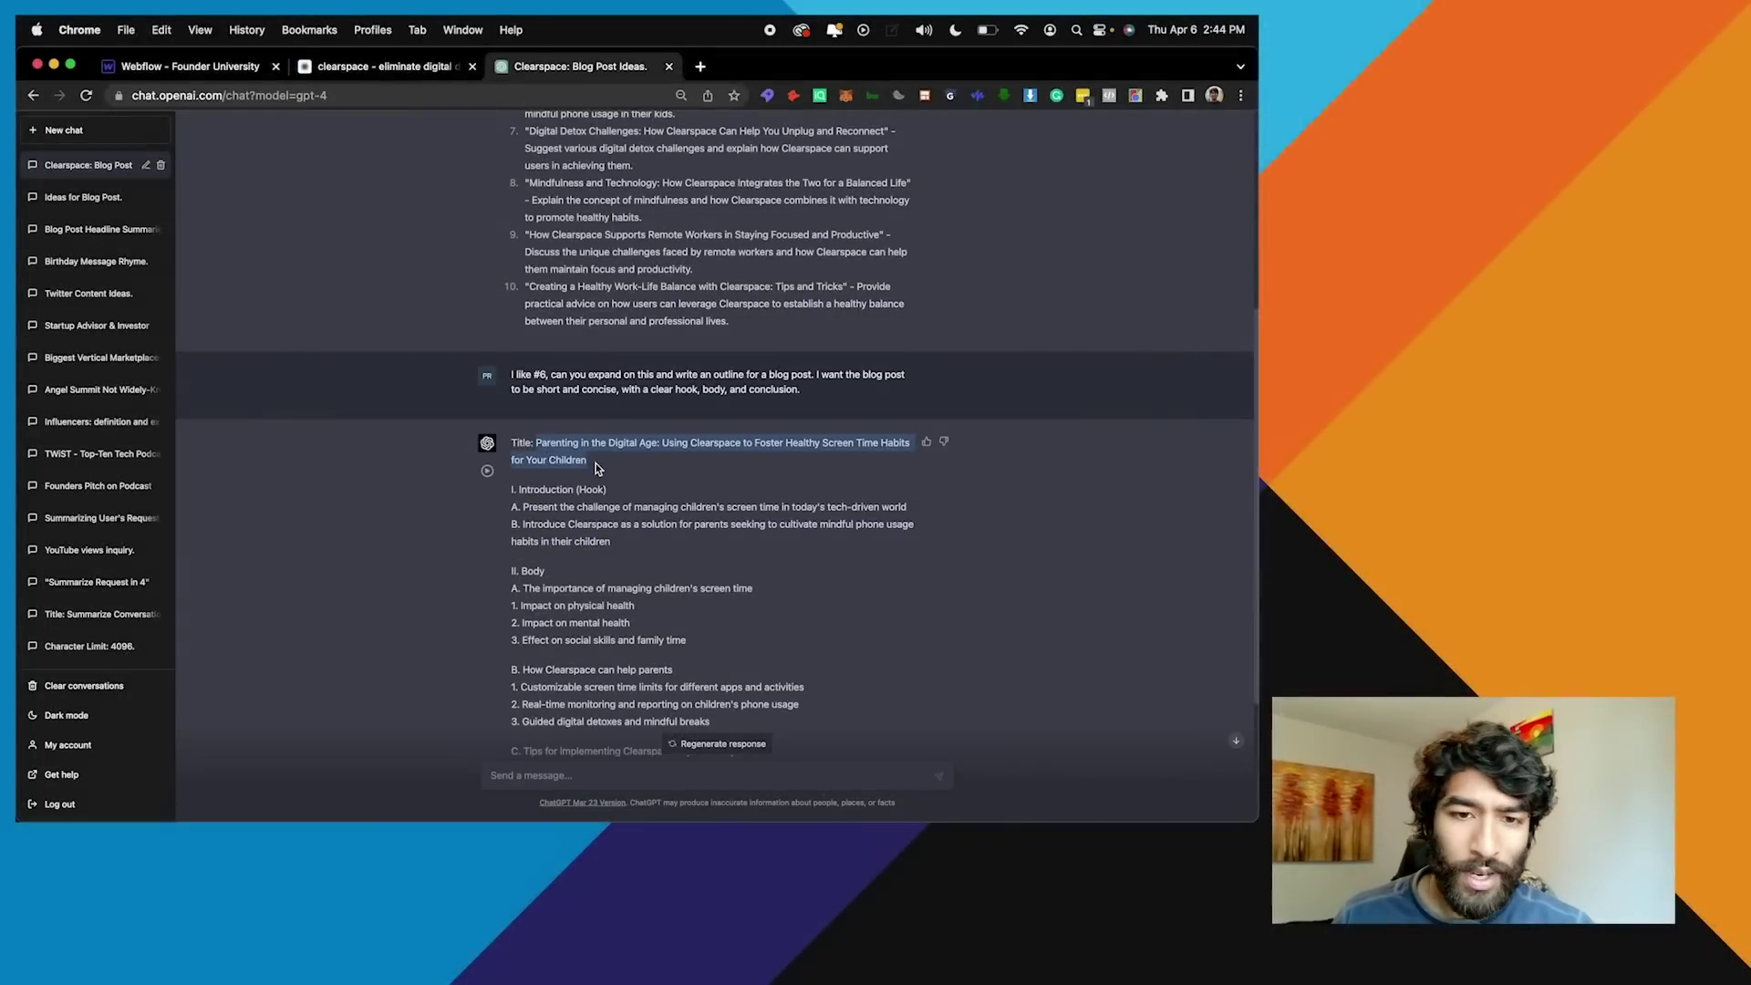
{"action": "scroll", "coordinate": [597, 468], "scroll_direction": "down", "scroll_amount": 1}
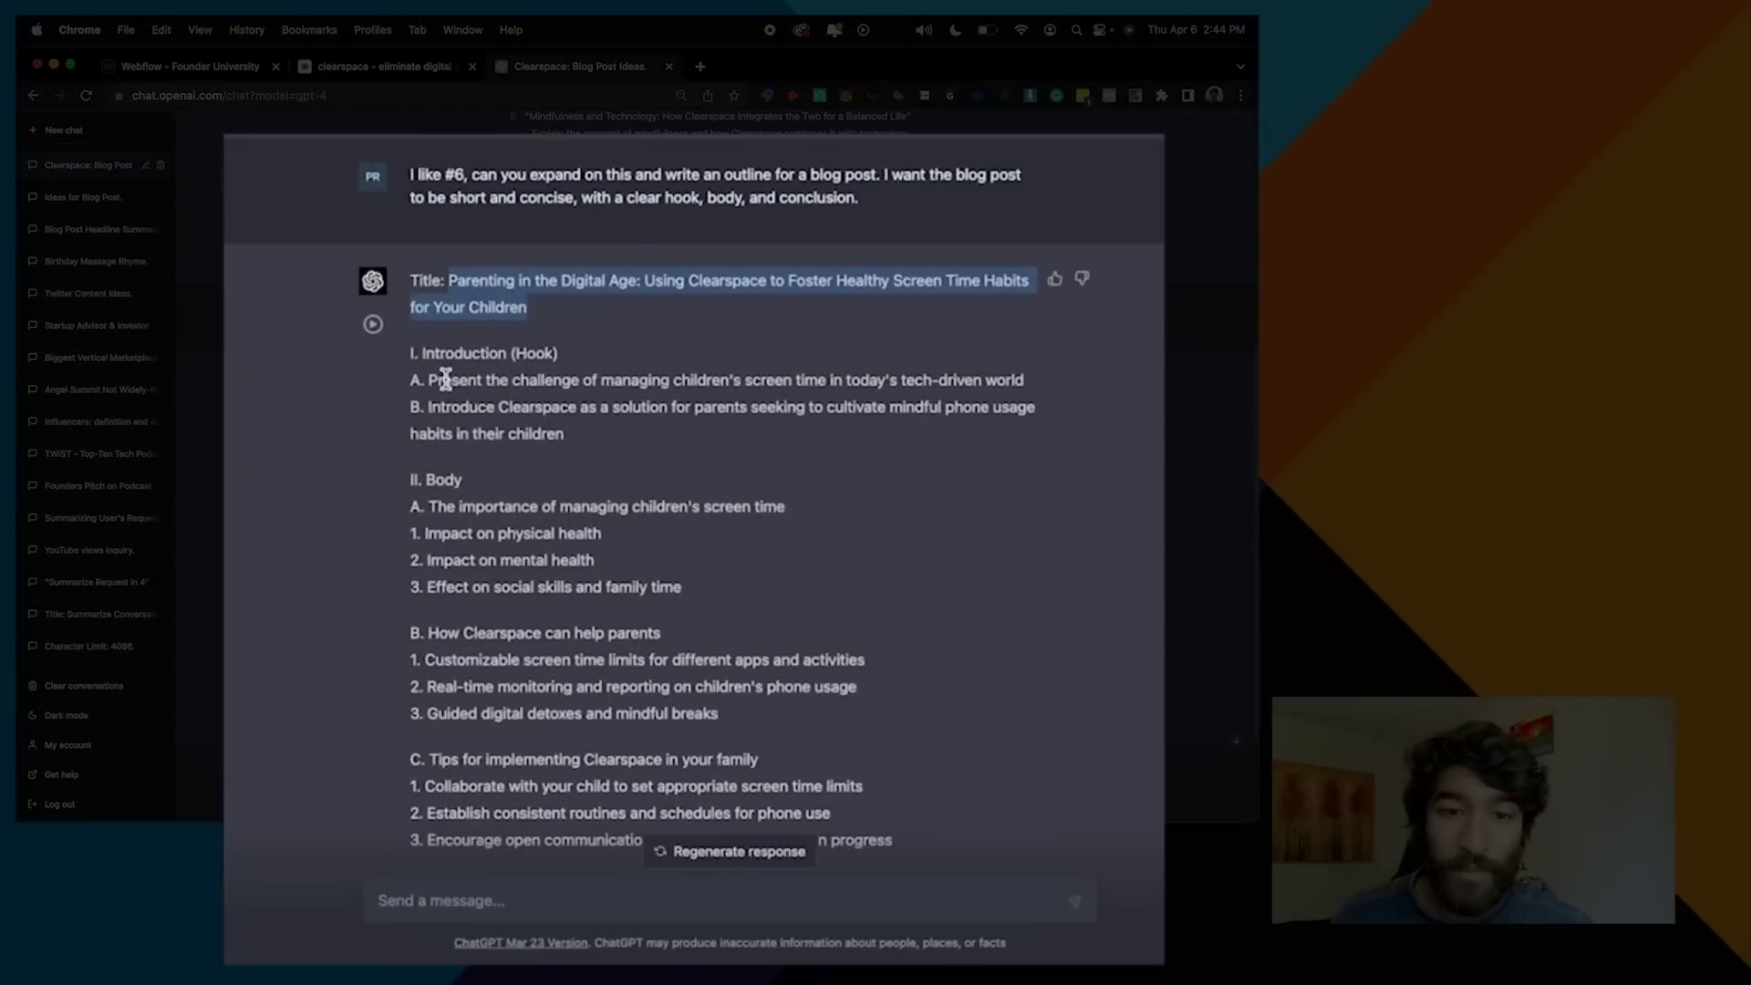
{"action": "left_click_drag", "start_coordinate": [445, 379], "coordinate": [584, 441]}
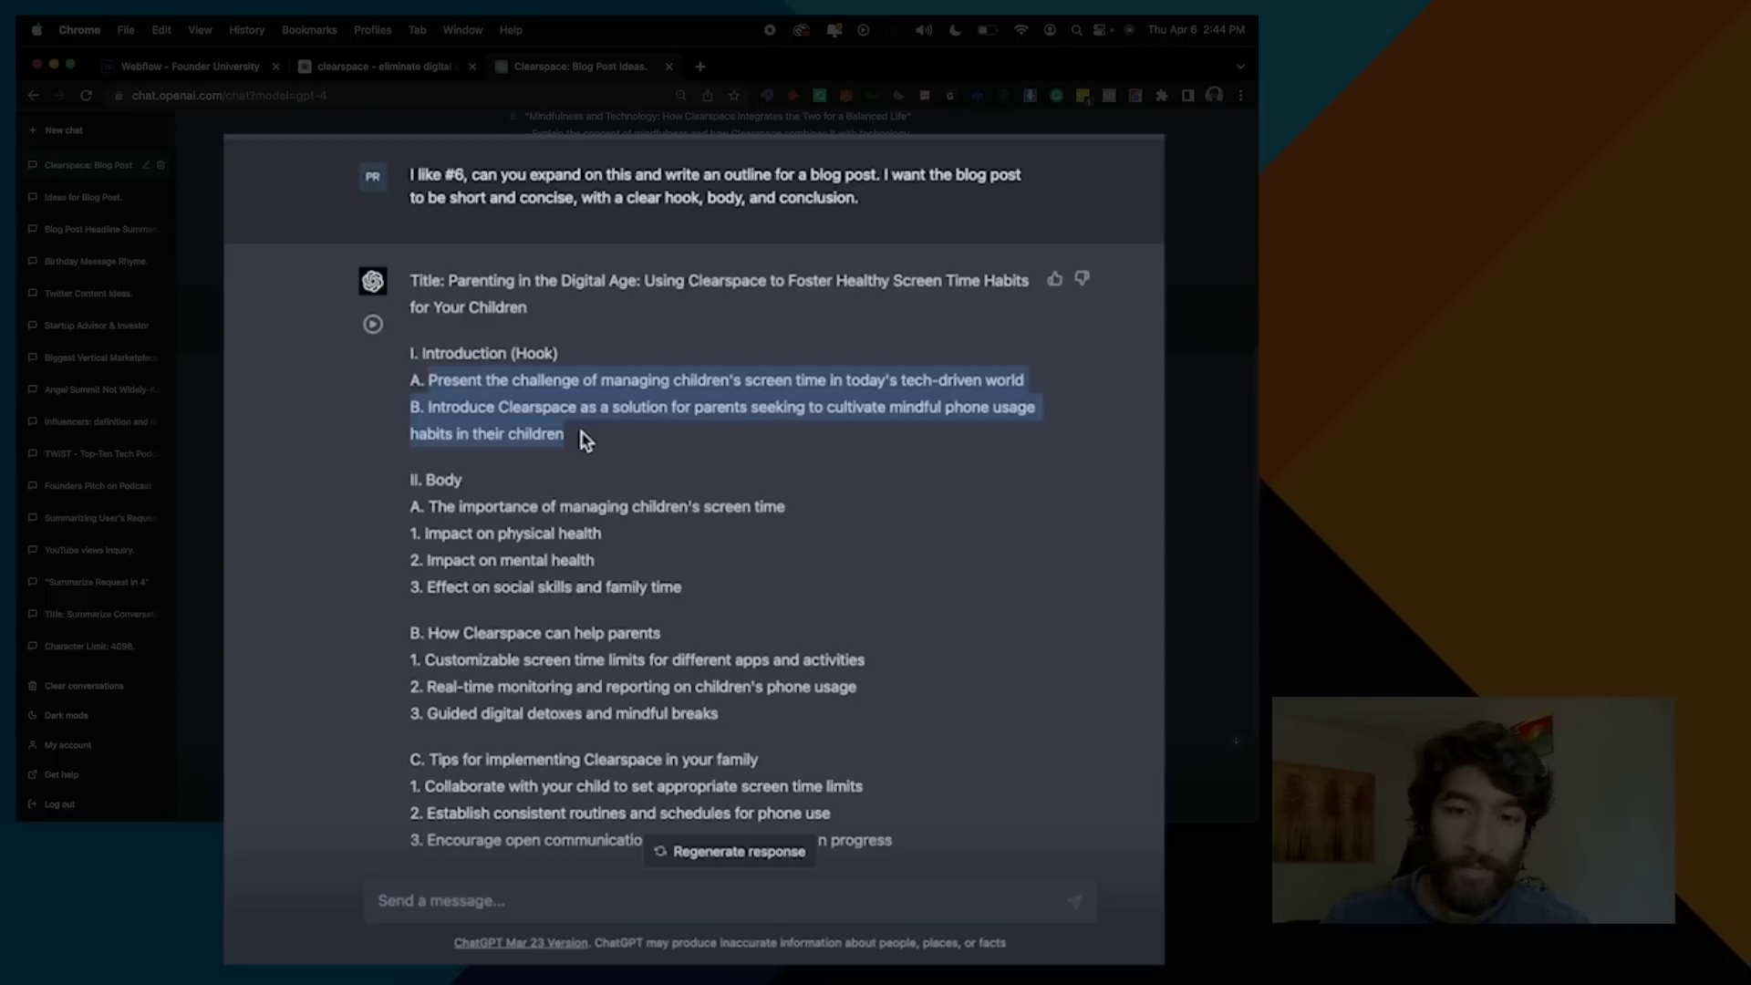
{"action": "left_click_drag", "start_coordinate": [436, 379], "coordinate": [1009, 379]}
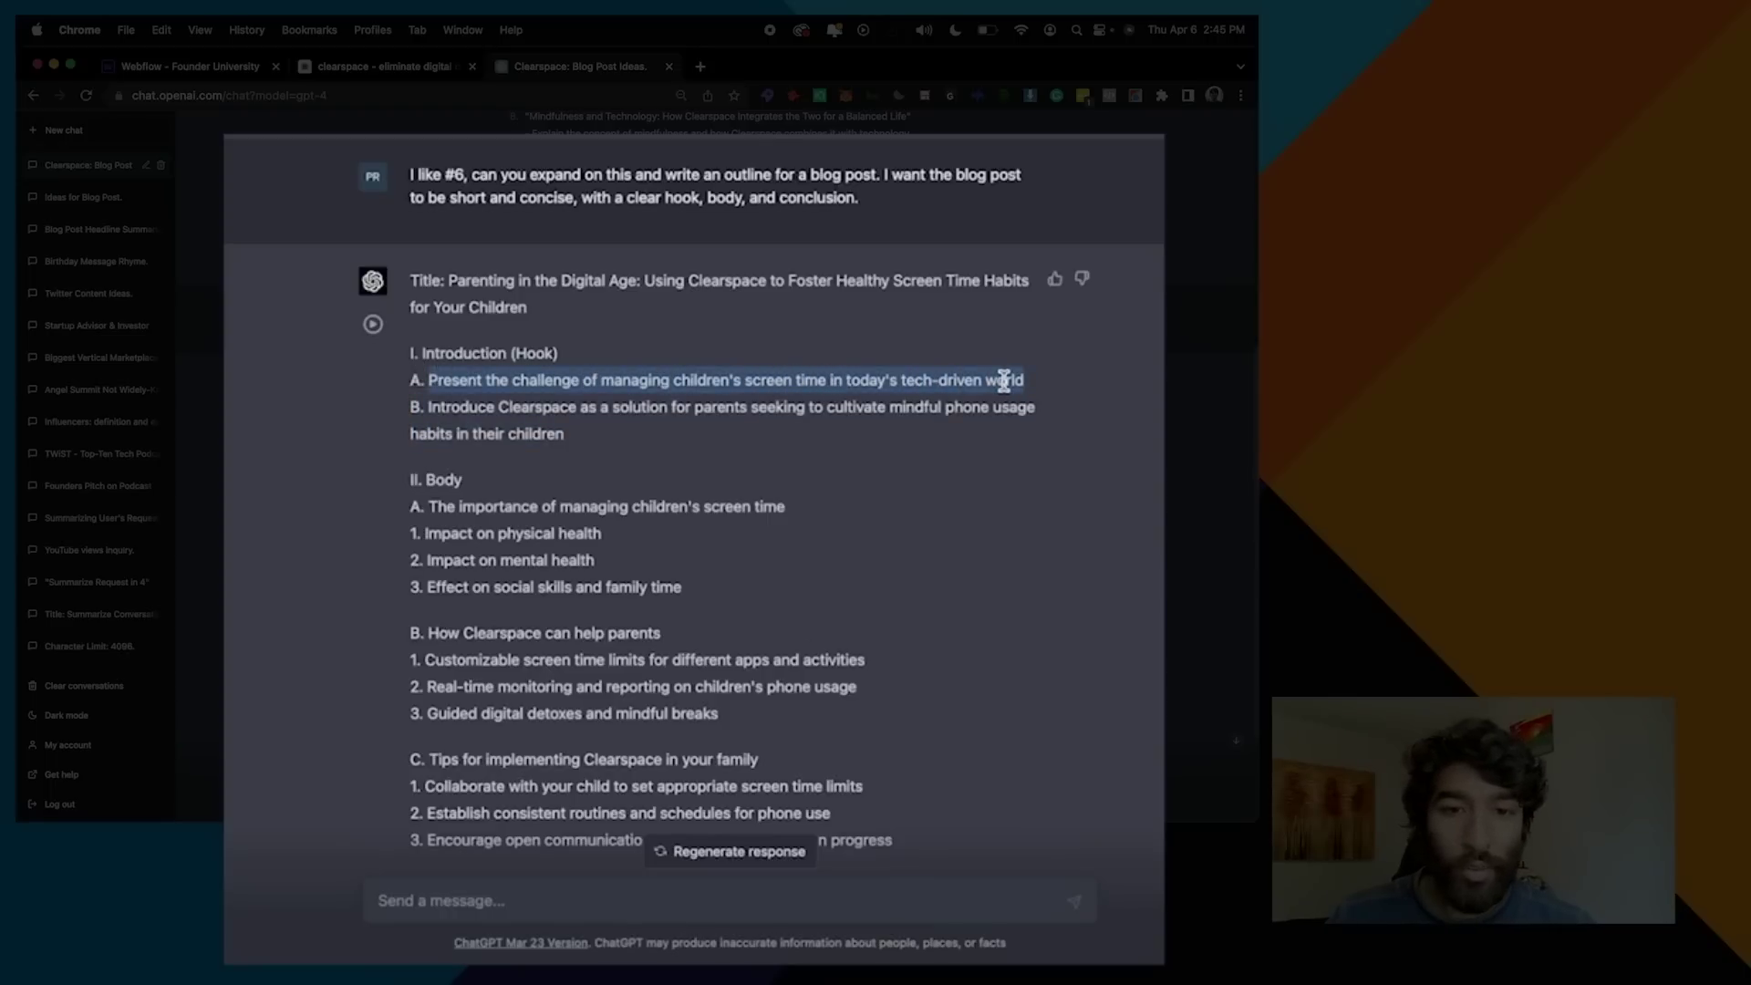
{"action": "double_click", "coordinate": [445, 408]}
{"action": "left_click_drag", "start_coordinate": [445, 413], "coordinate": [994, 436]}
{"action": "scroll", "coordinate": [994, 436], "scroll_direction": "down", "scroll_amount": 1}
{"action": "left_click", "coordinate": [994, 436]}
{"action": "scroll", "coordinate": [996, 437], "scroll_direction": "down", "scroll_amount": 2}
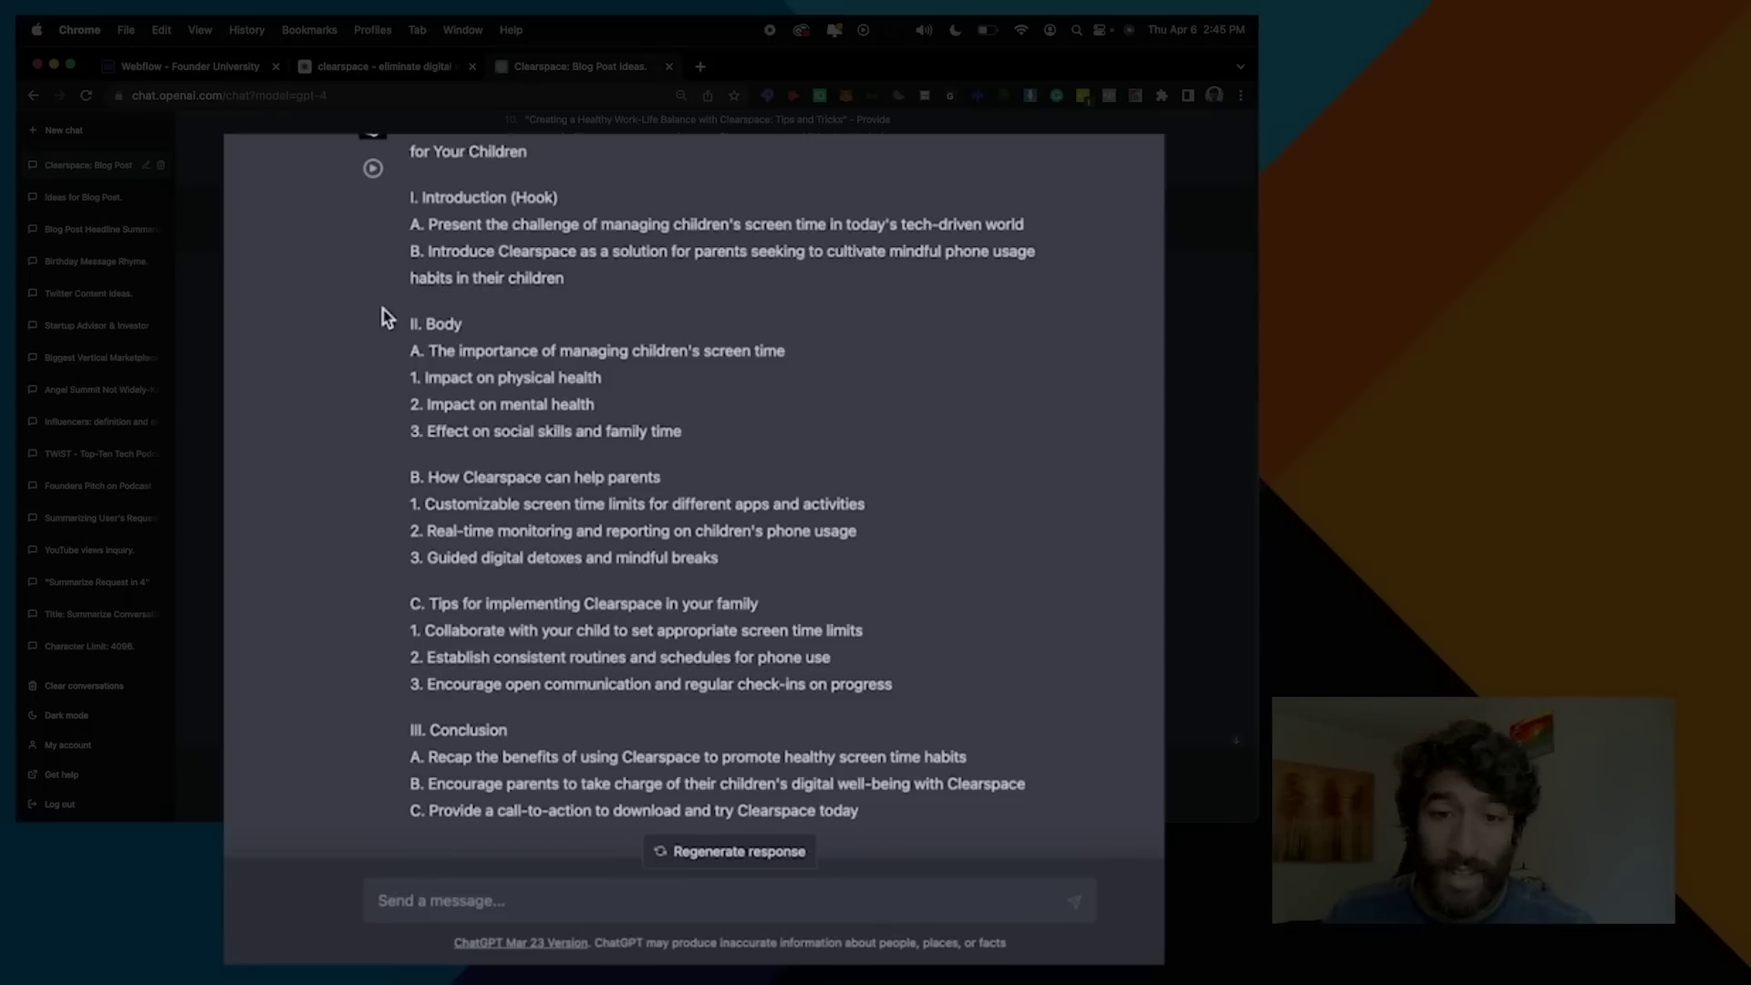
{"action": "scroll", "coordinate": [451, 401], "scroll_direction": "down", "scroll_amount": 2}
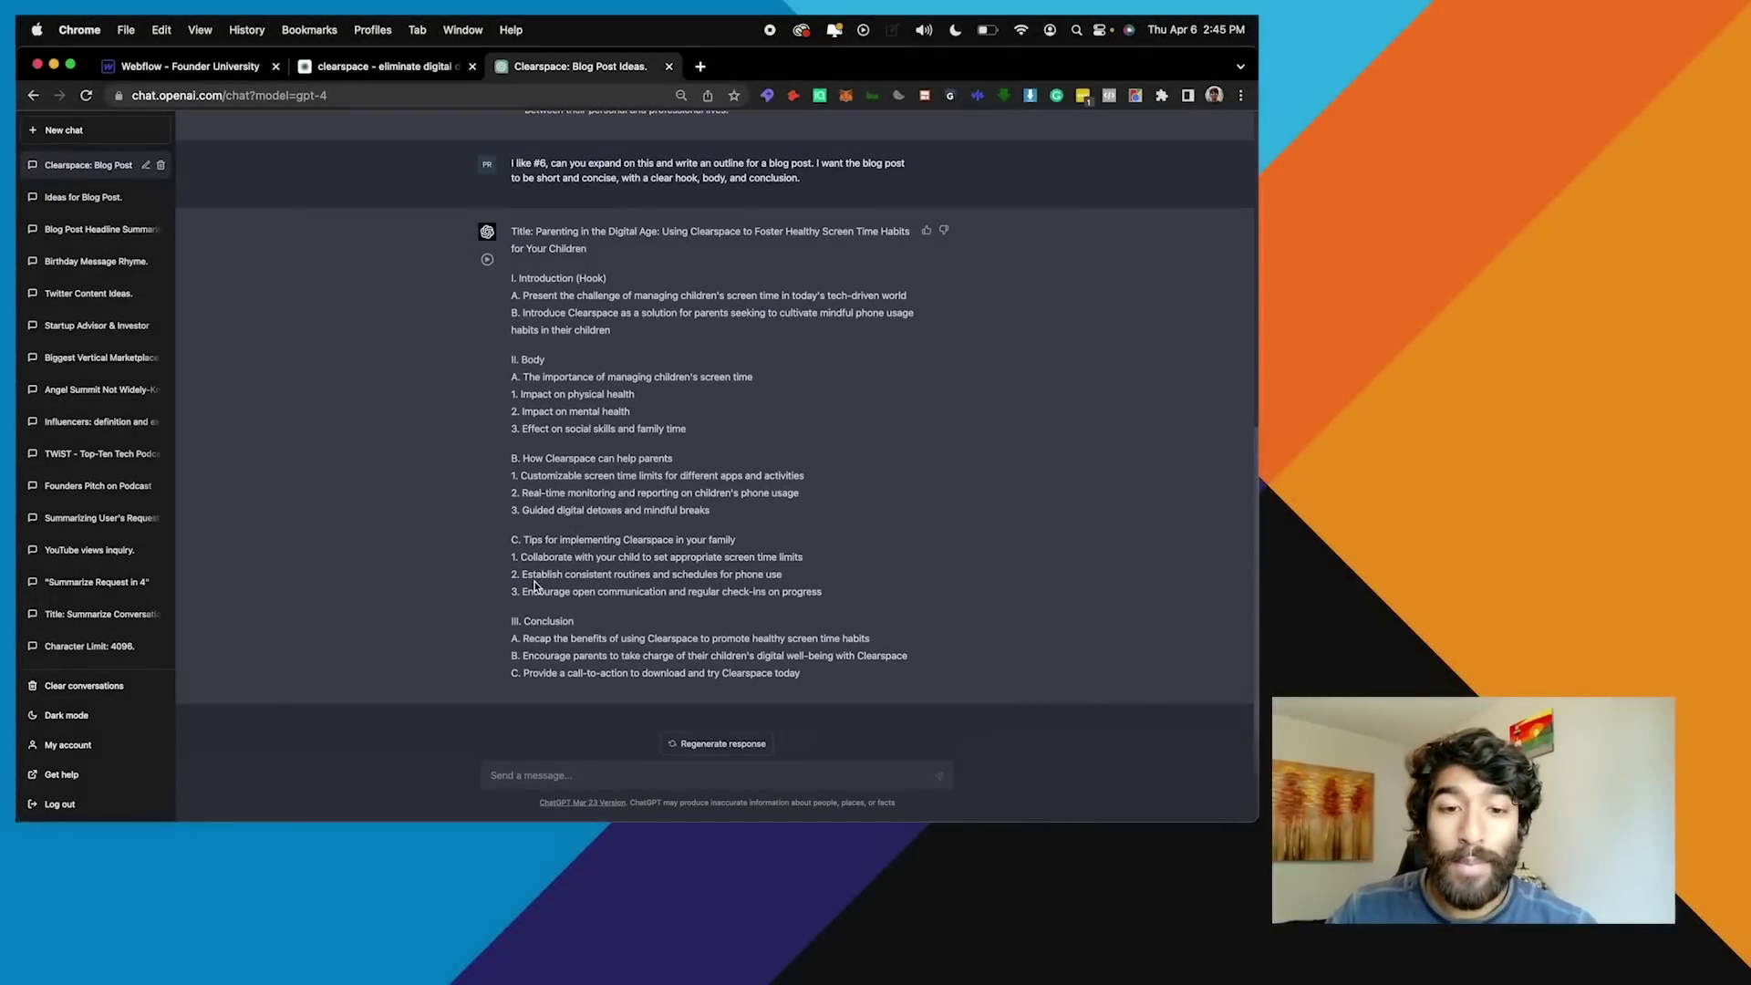
Scroll back through the Clearspace: Blog Post Ideas chat to review the ideas and outline
{"action": "left_click", "coordinate": [530, 778]}
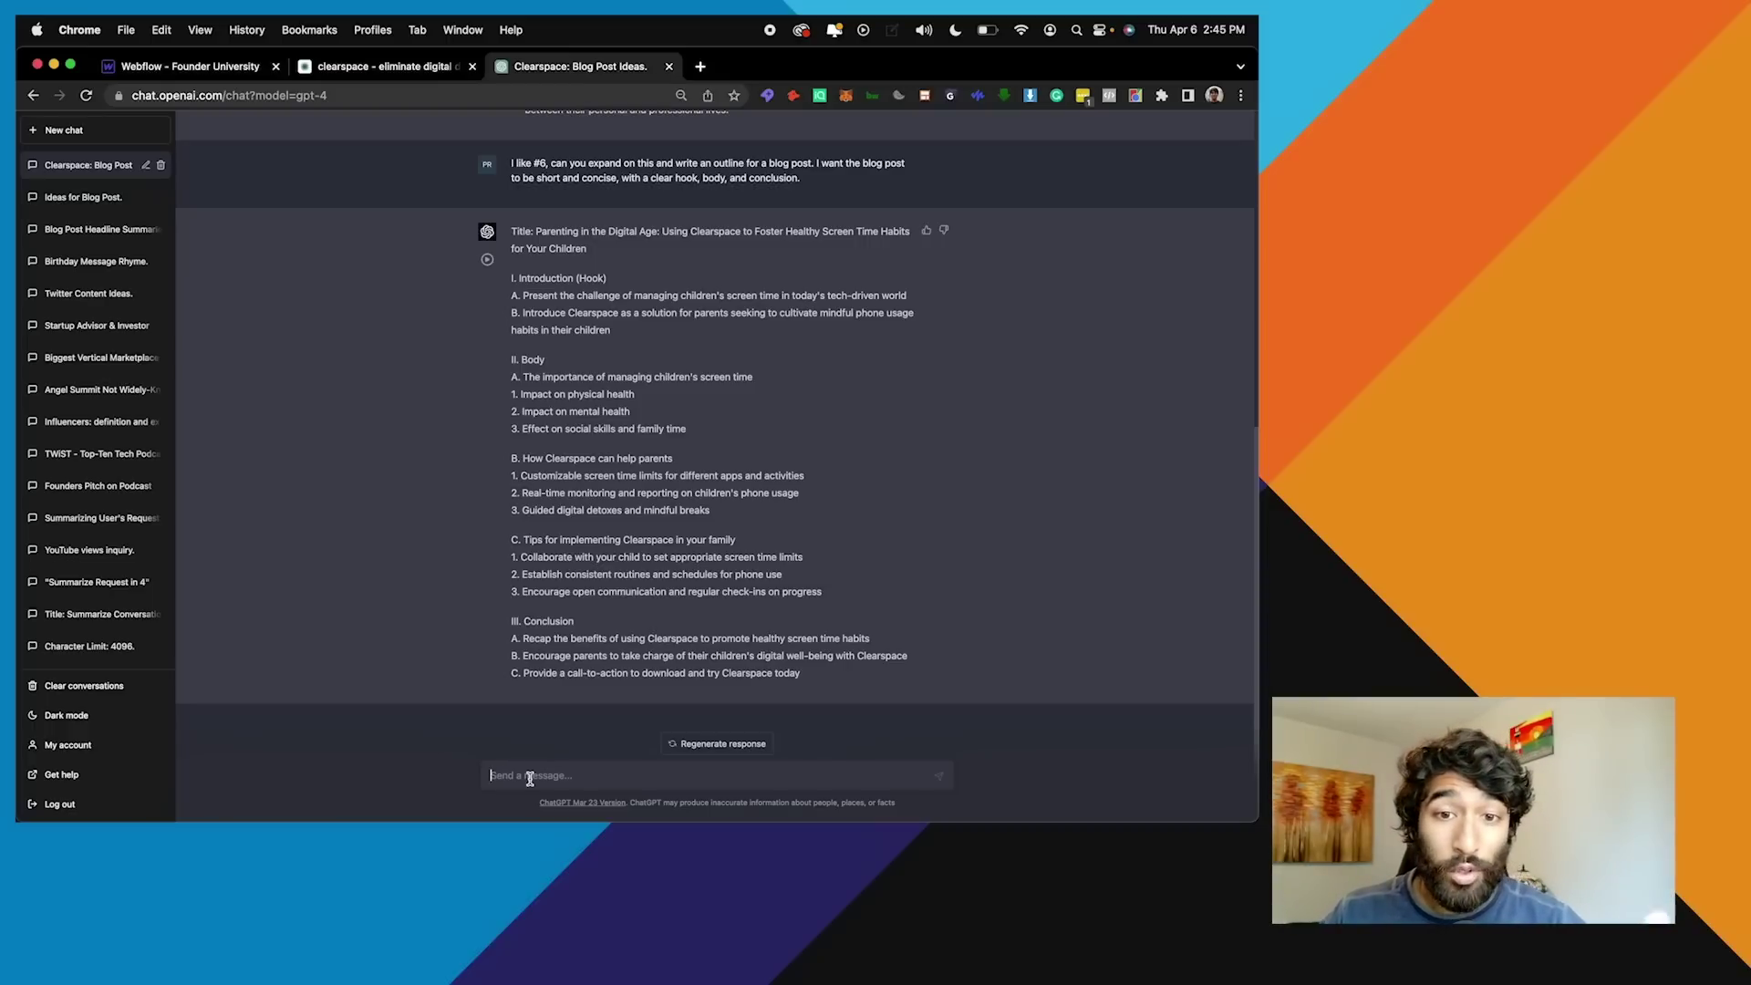
{"action": "left_click", "coordinate": [529, 776]}
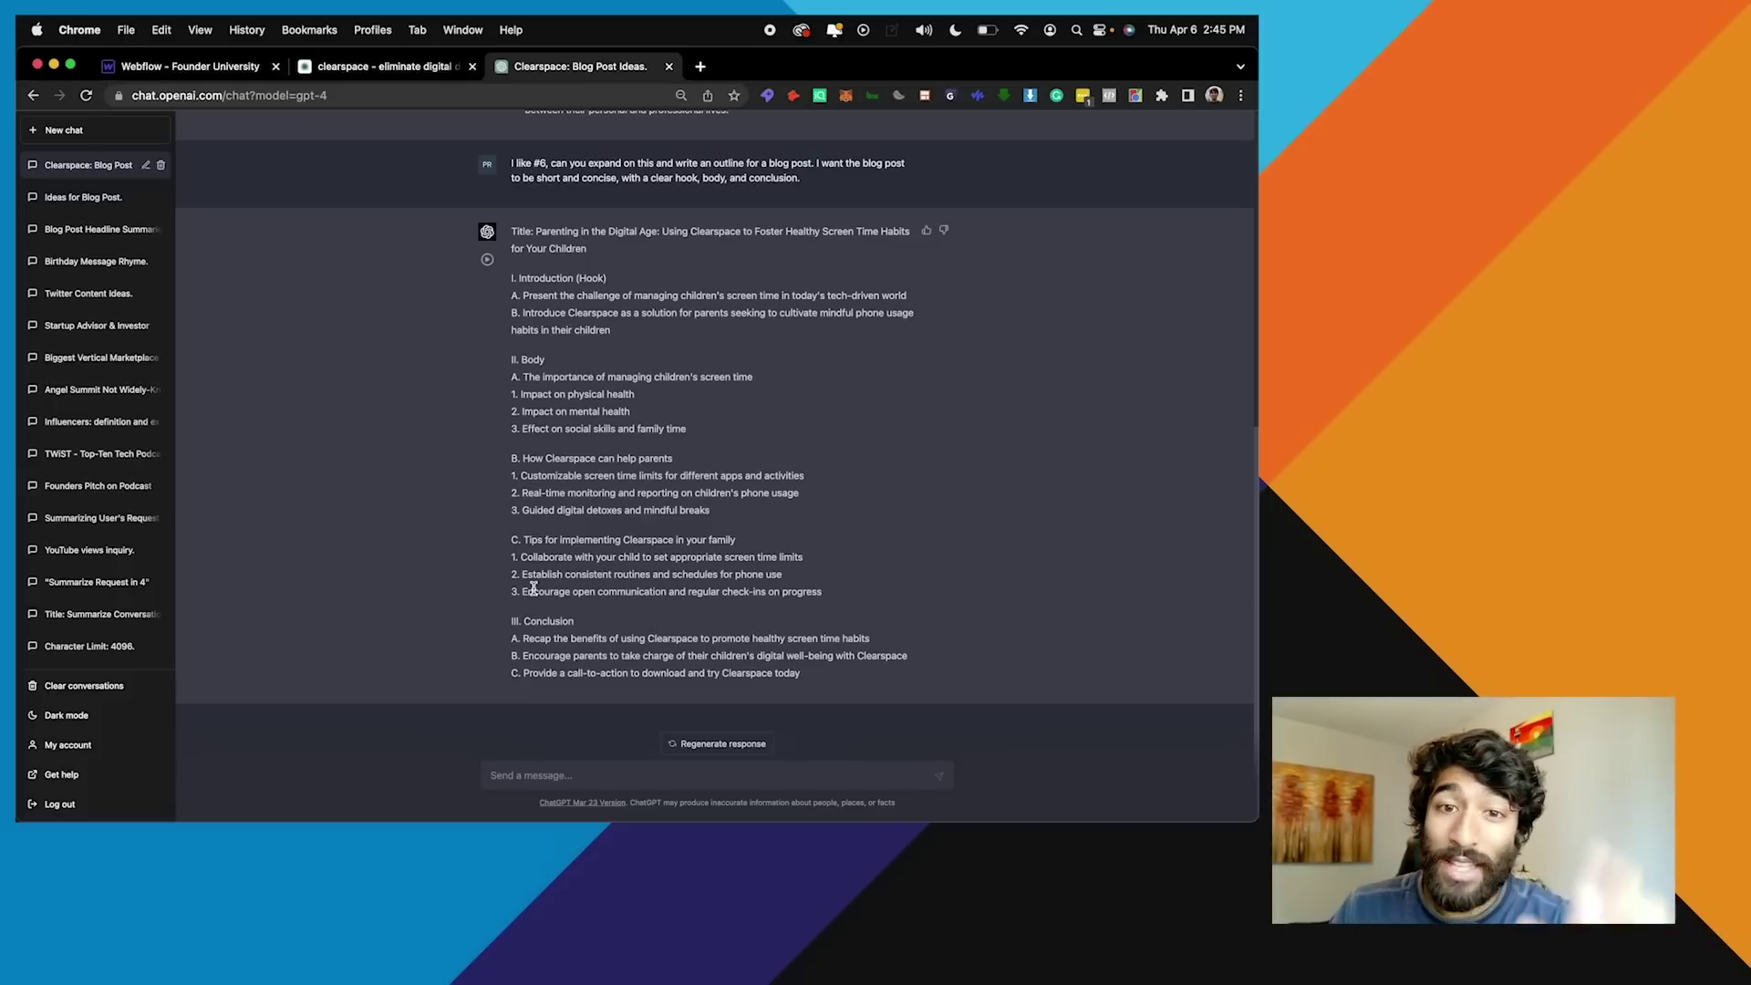
{"action": "scroll", "coordinate": [538, 558], "scroll_direction": "up", "scroll_amount": 6}
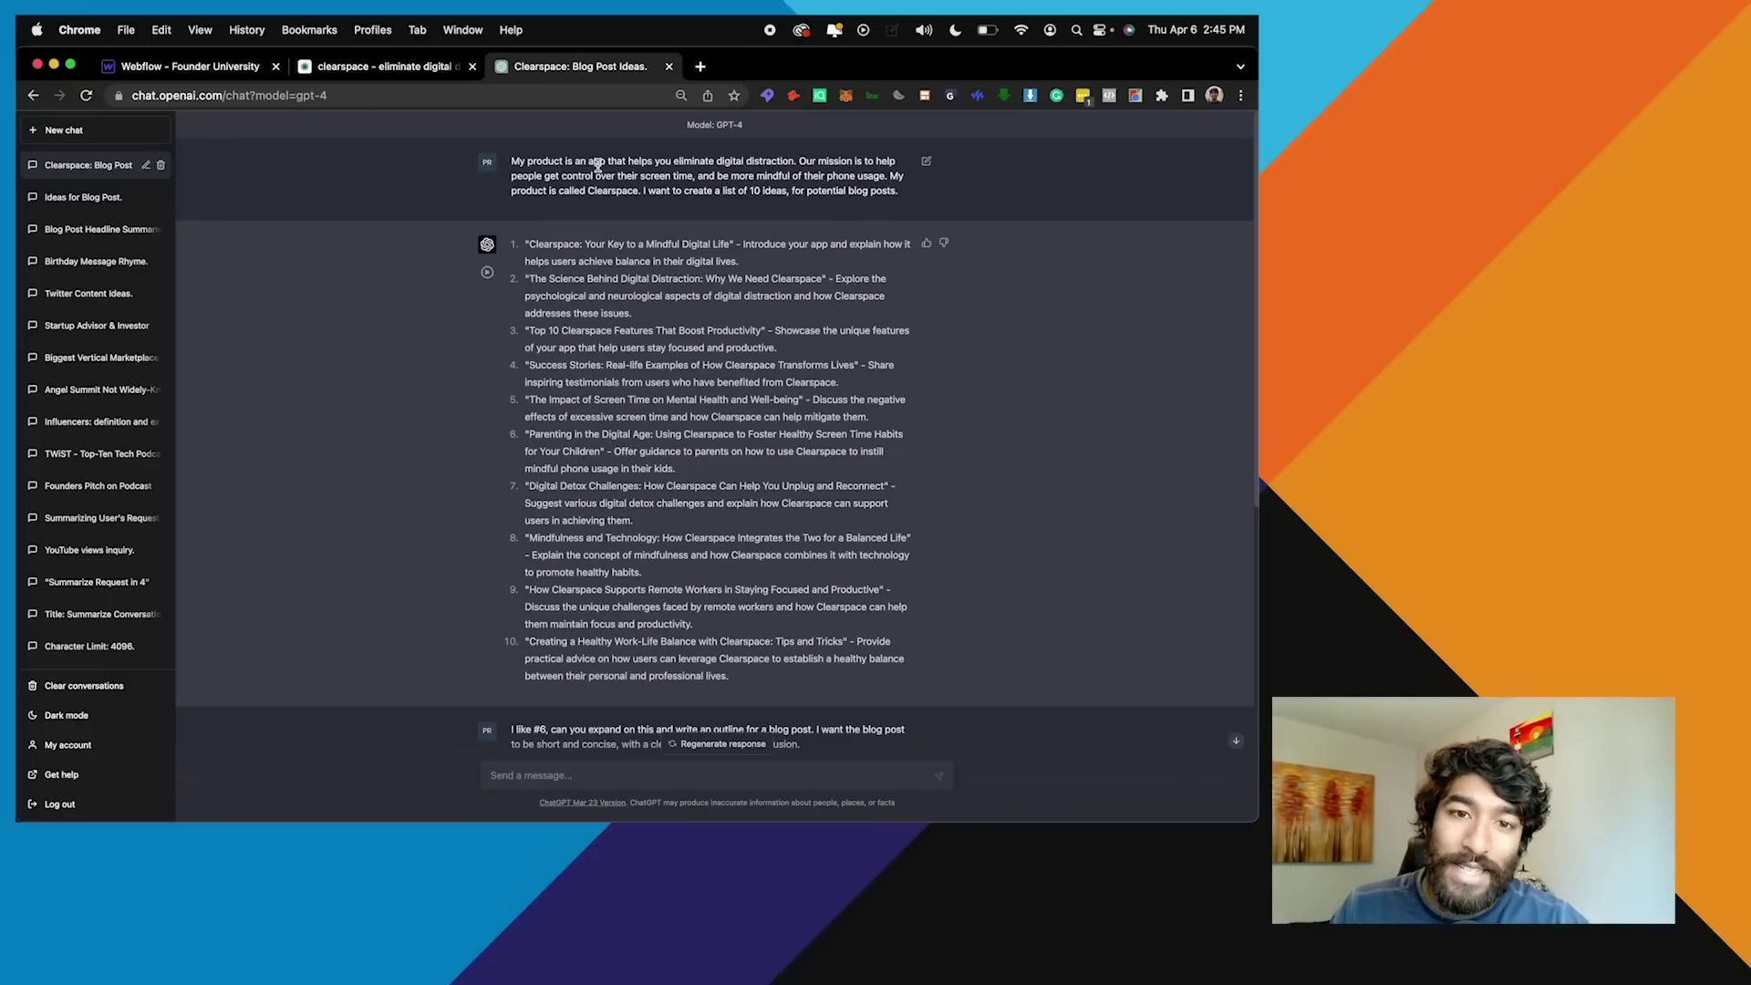
{"action": "scroll", "coordinate": [635, 394], "scroll_direction": "down", "scroll_amount": 5}
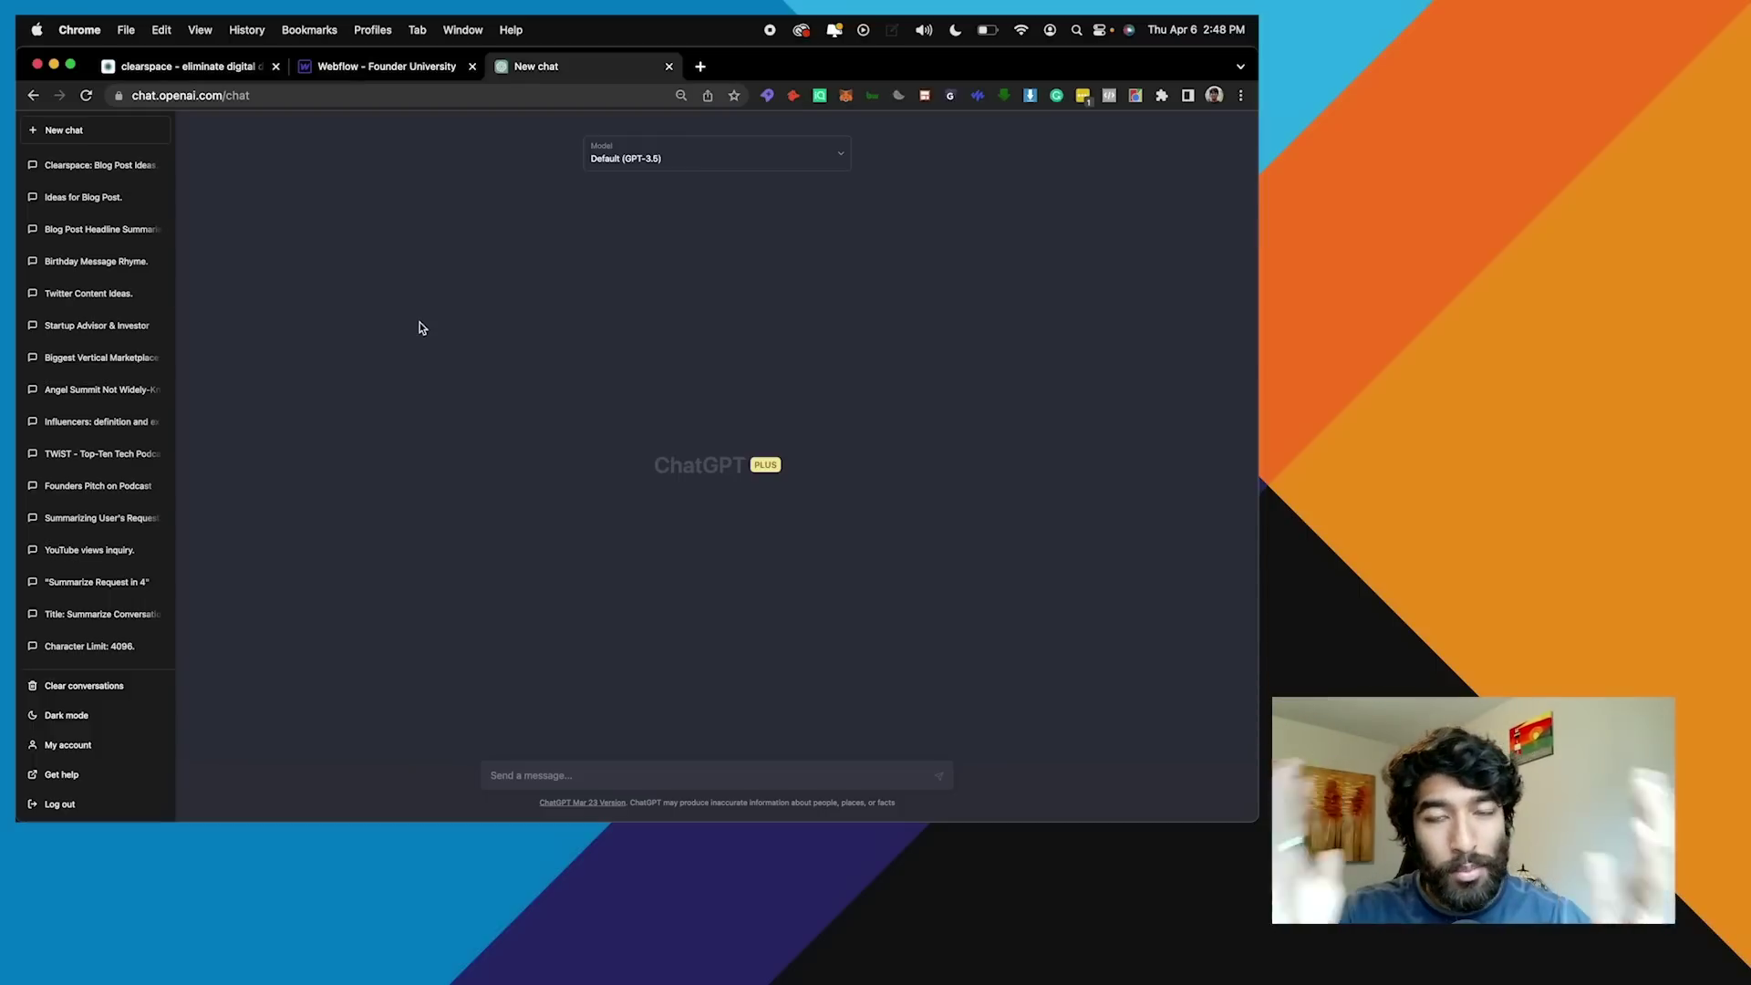
Set the new chat's model to GPT-4 and bring up the Webflow post 'How to Give a Great Presentation'
{"action": "left_click", "coordinate": [615, 161]}
{"action": "left_click", "coordinate": [661, 238]}
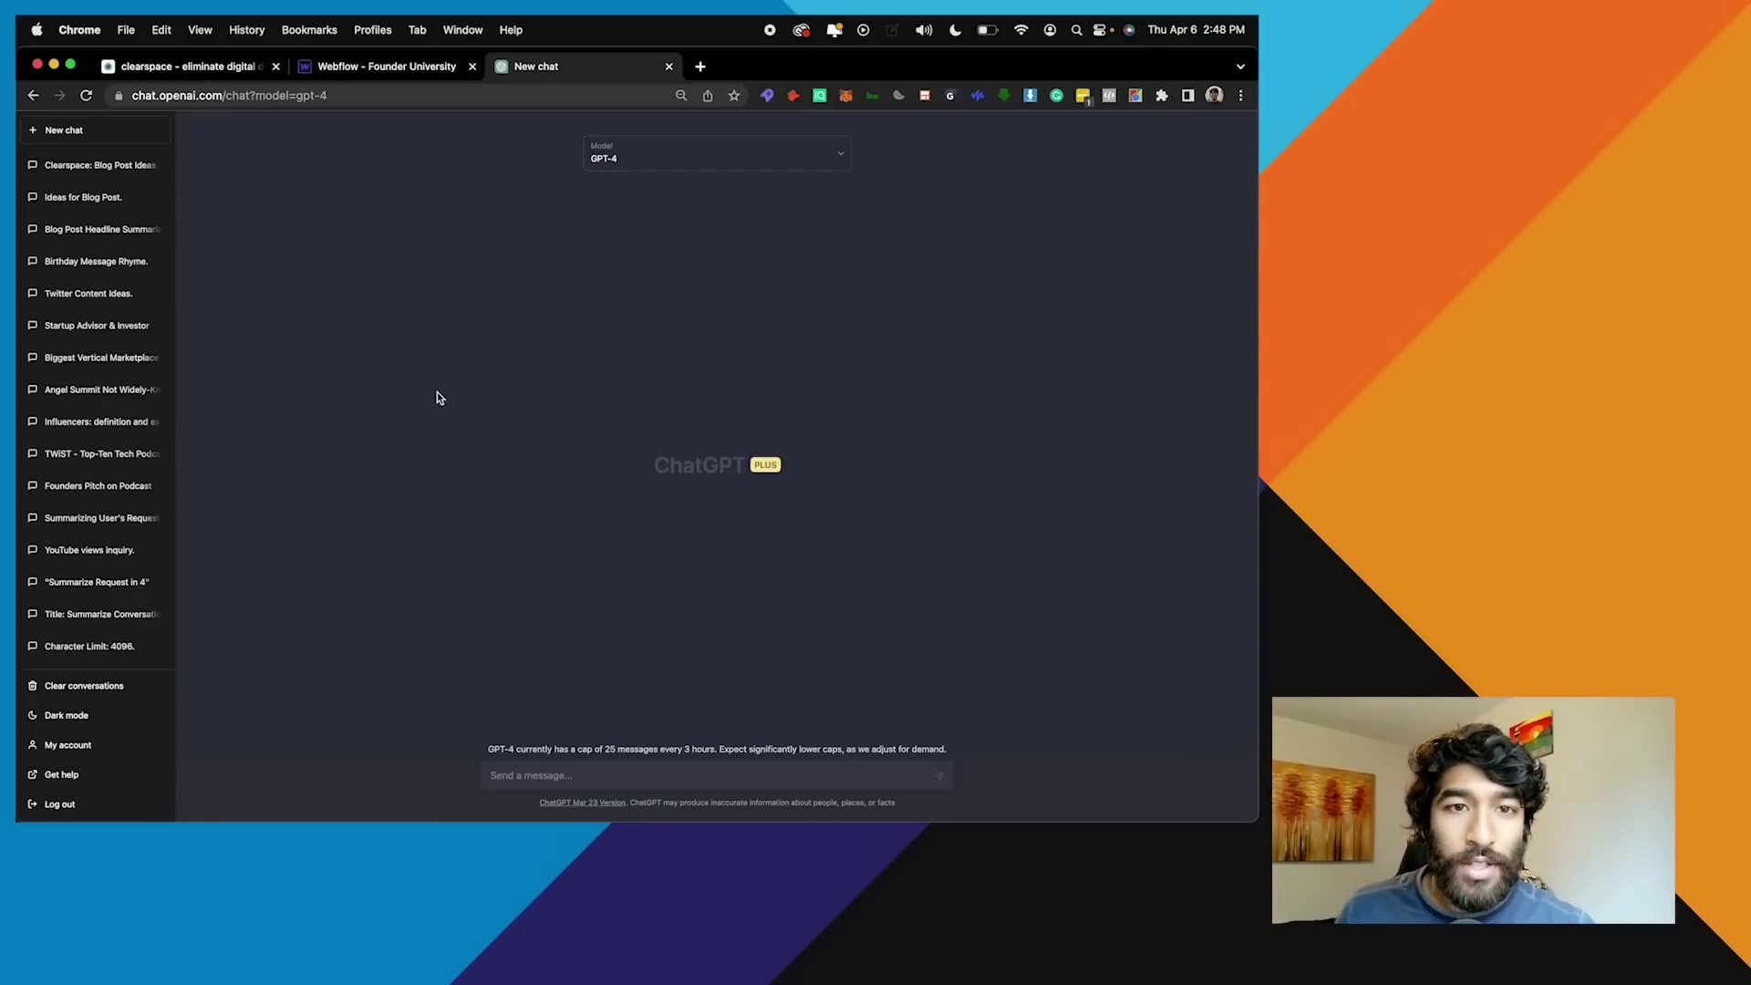
{"action": "left_click", "coordinate": [358, 69]}
{"action": "scroll", "coordinate": [383, 415], "scroll_direction": "down", "scroll_amount": 2}
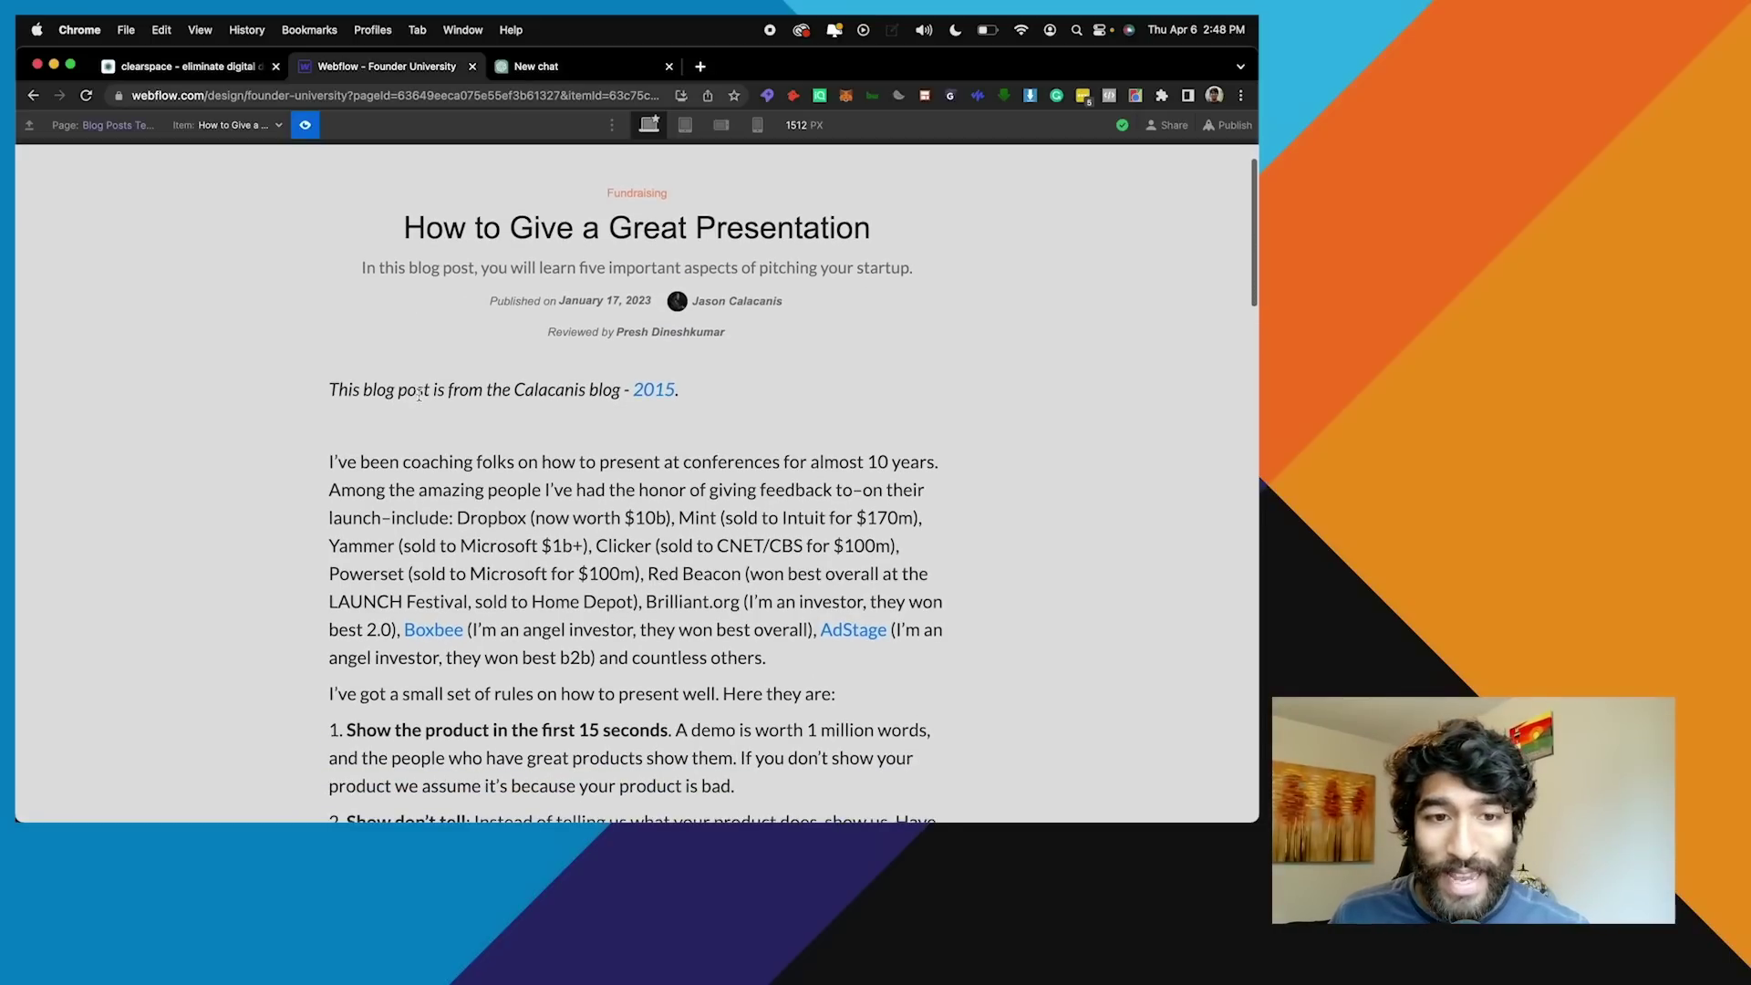
Read the presentation post down to its Synchronicity rule, then return to the empty GPT-4 chat
{"action": "scroll", "coordinate": [419, 394], "scroll_direction": "down", "scroll_amount": 3}
{"action": "scroll", "coordinate": [365, 514], "scroll_direction": "down", "scroll_amount": 15}
{"action": "scroll", "coordinate": [365, 513], "scroll_direction": "down", "scroll_amount": 5}
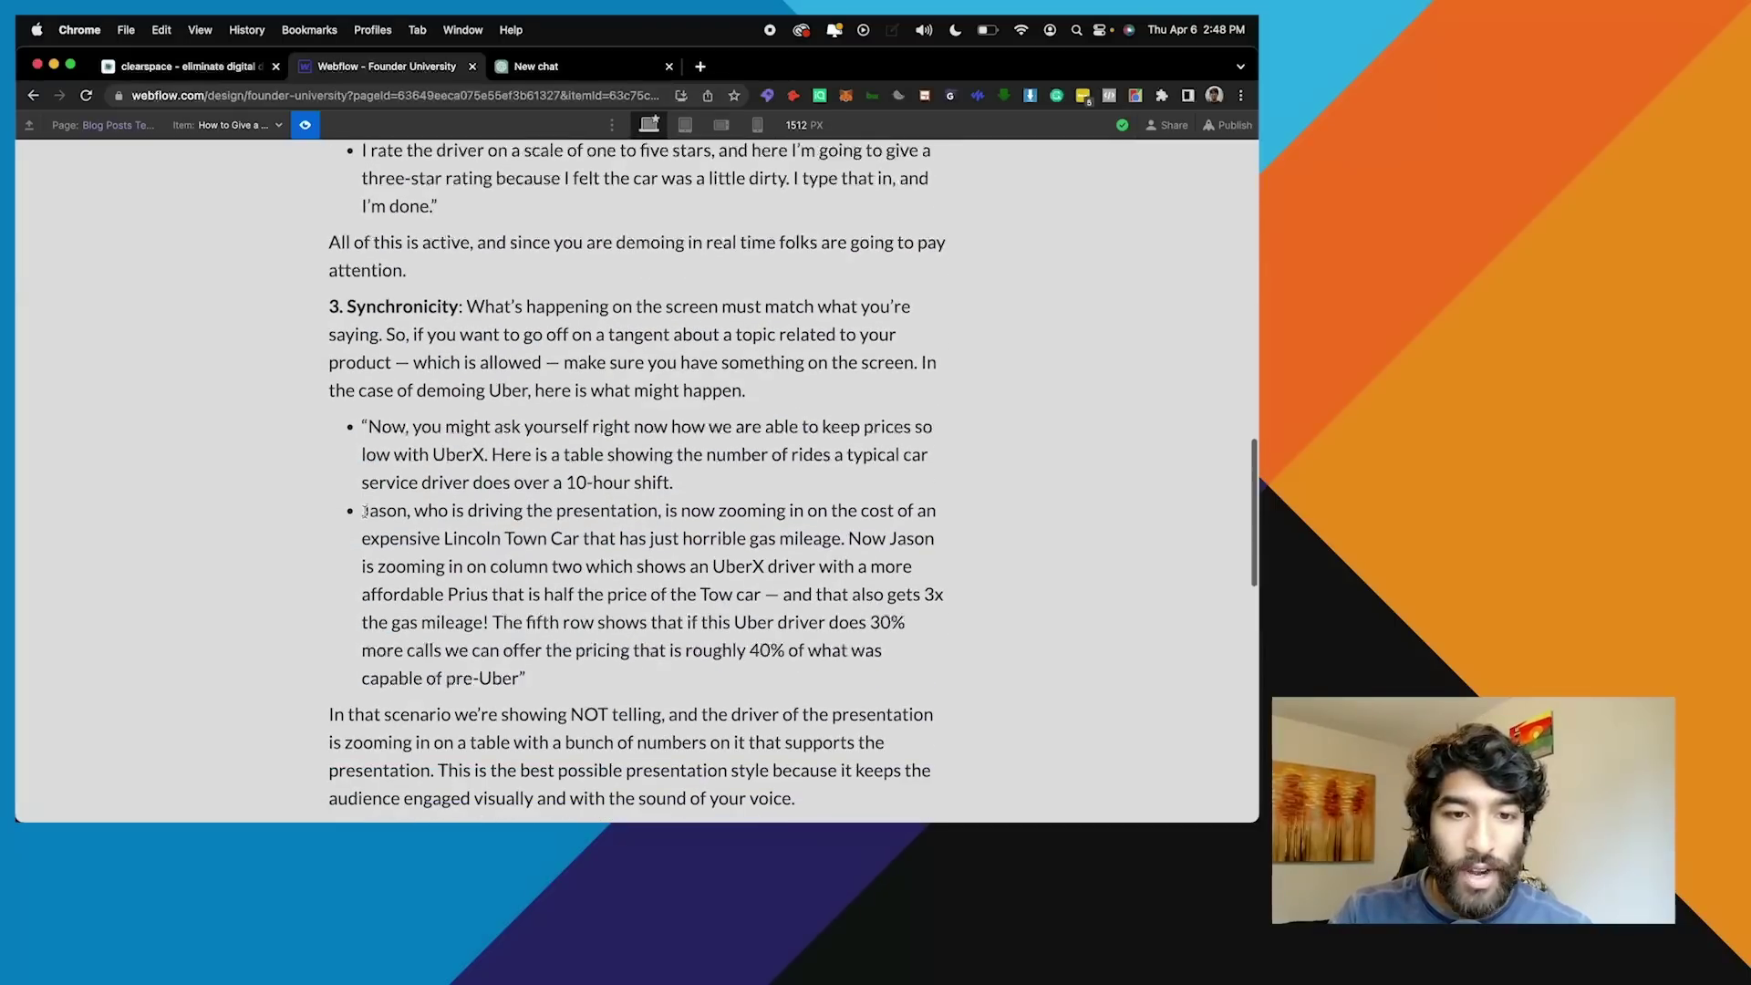
{"action": "left_click_drag", "start_coordinate": [459, 673], "coordinate": [330, 270]}
{"action": "left_click", "coordinate": [330, 270]}
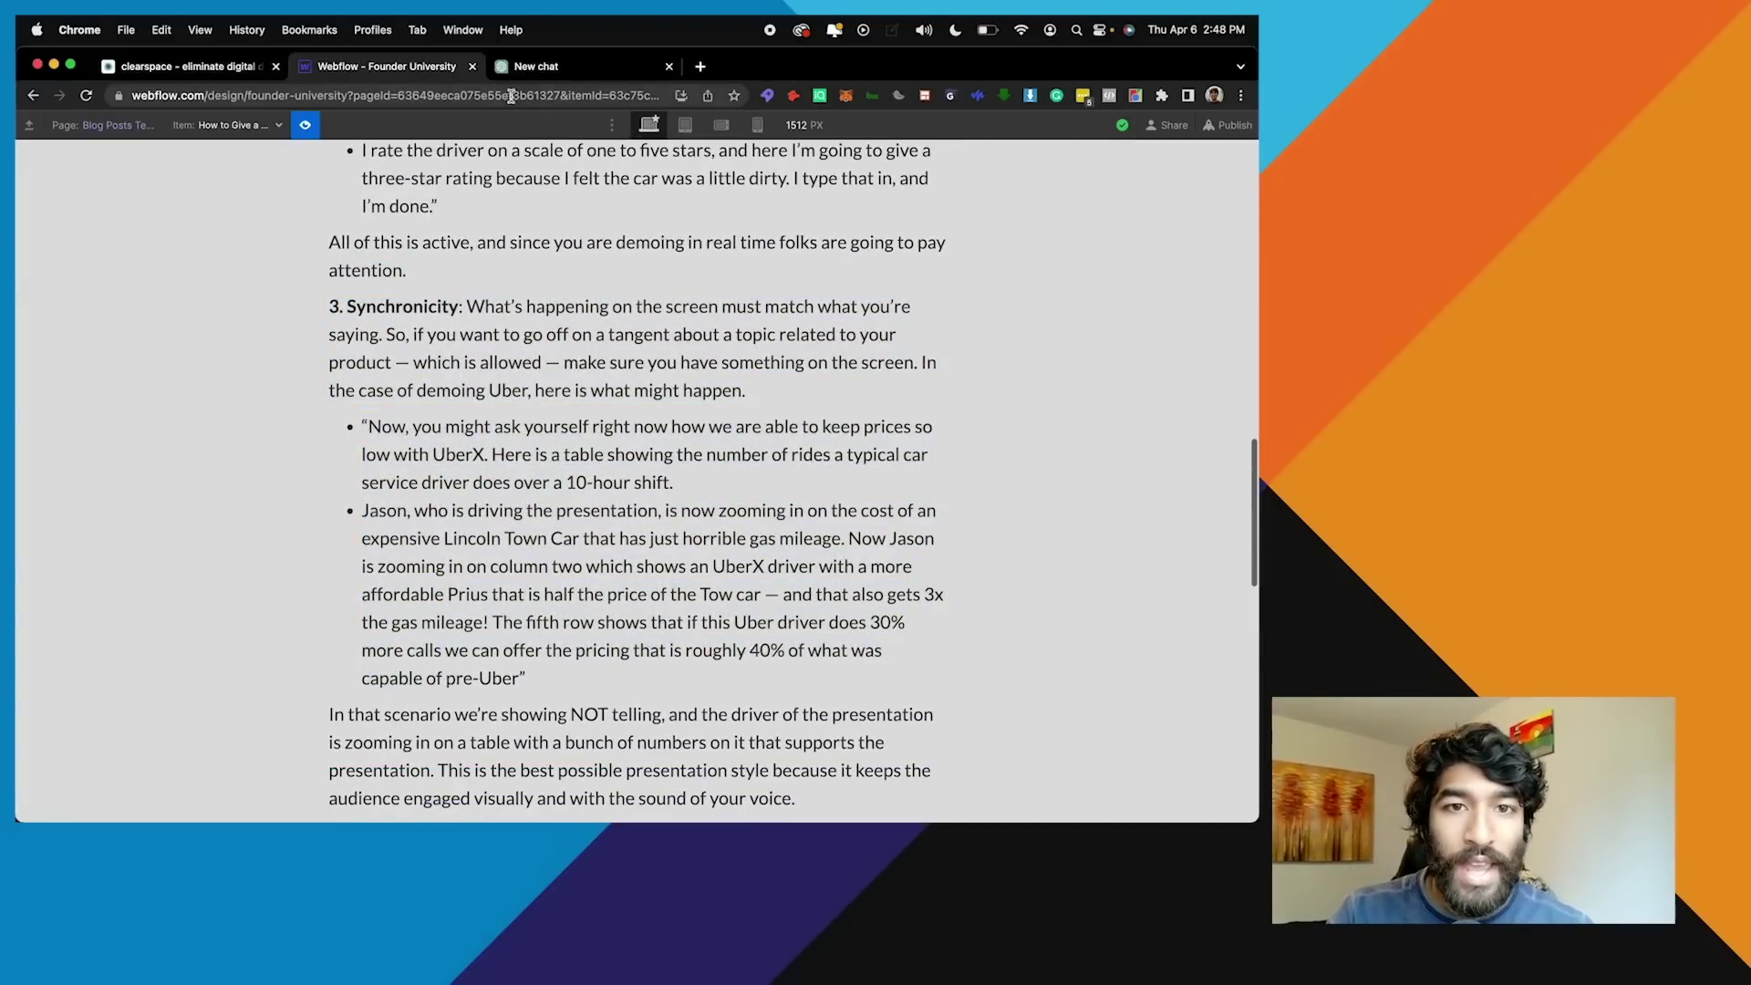
{"action": "left_click", "coordinate": [536, 66]}
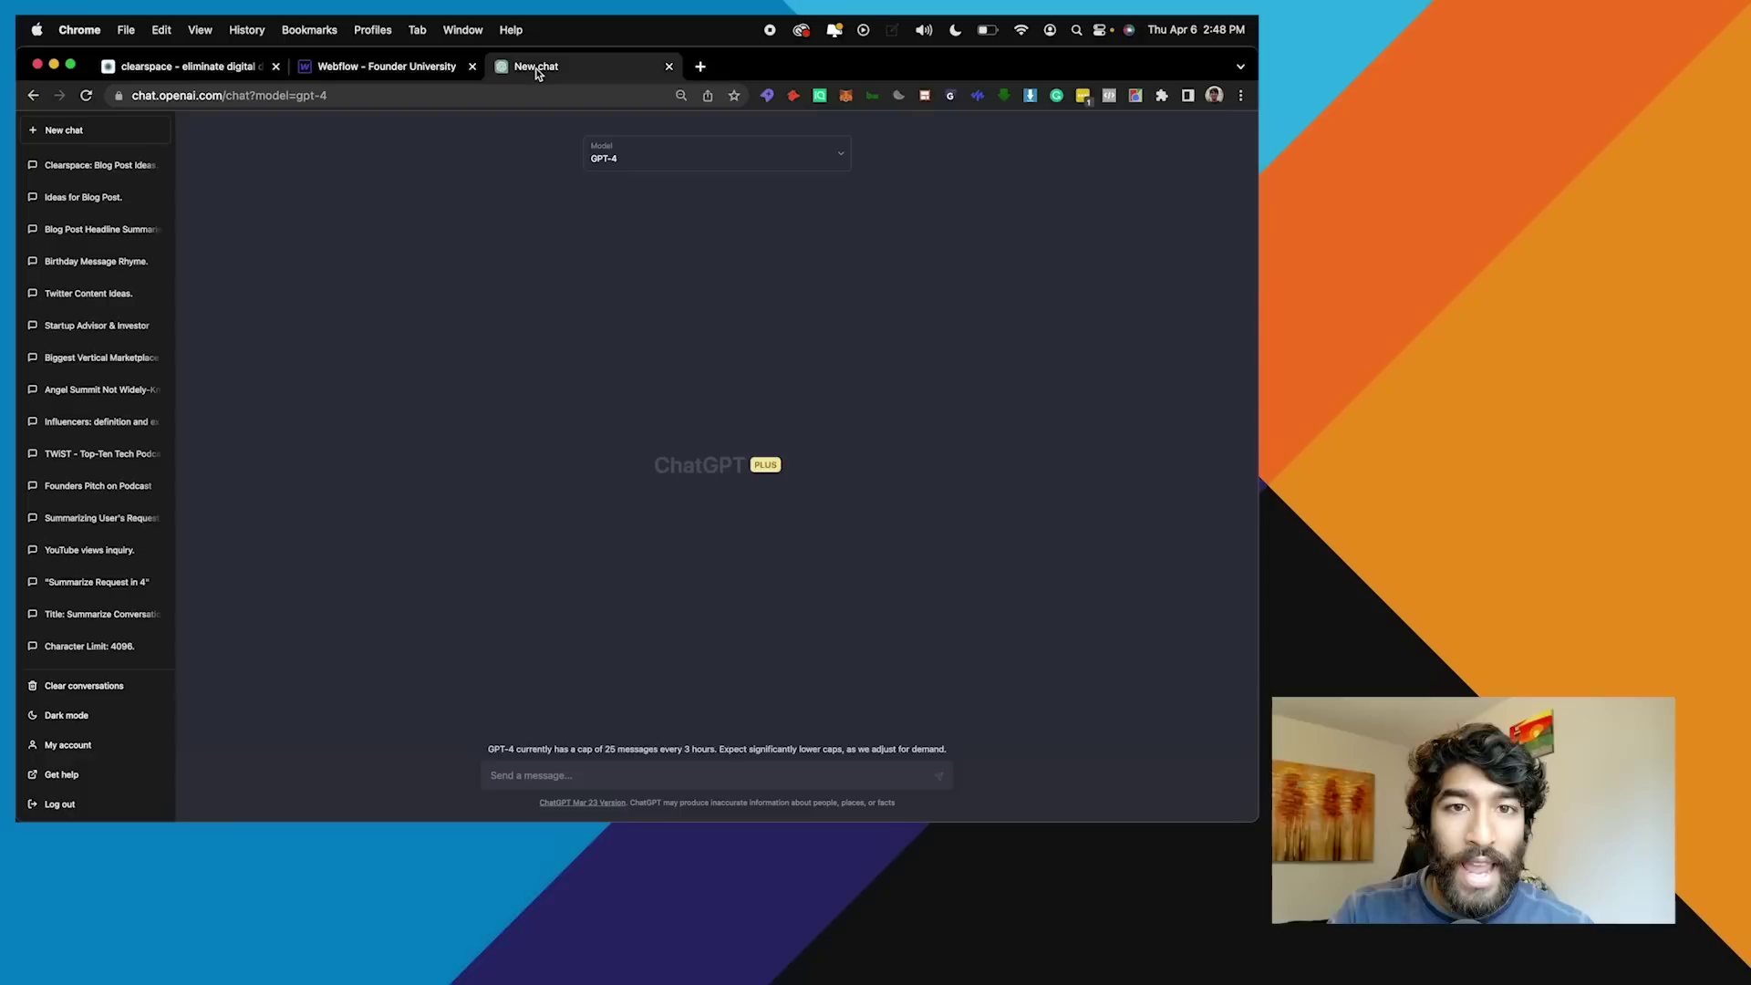
Ask GPT-4 for a 10-part Twitter thread summarizing the blog post, pasting the post below the request
{"action": "left_click", "coordinate": [521, 775]}
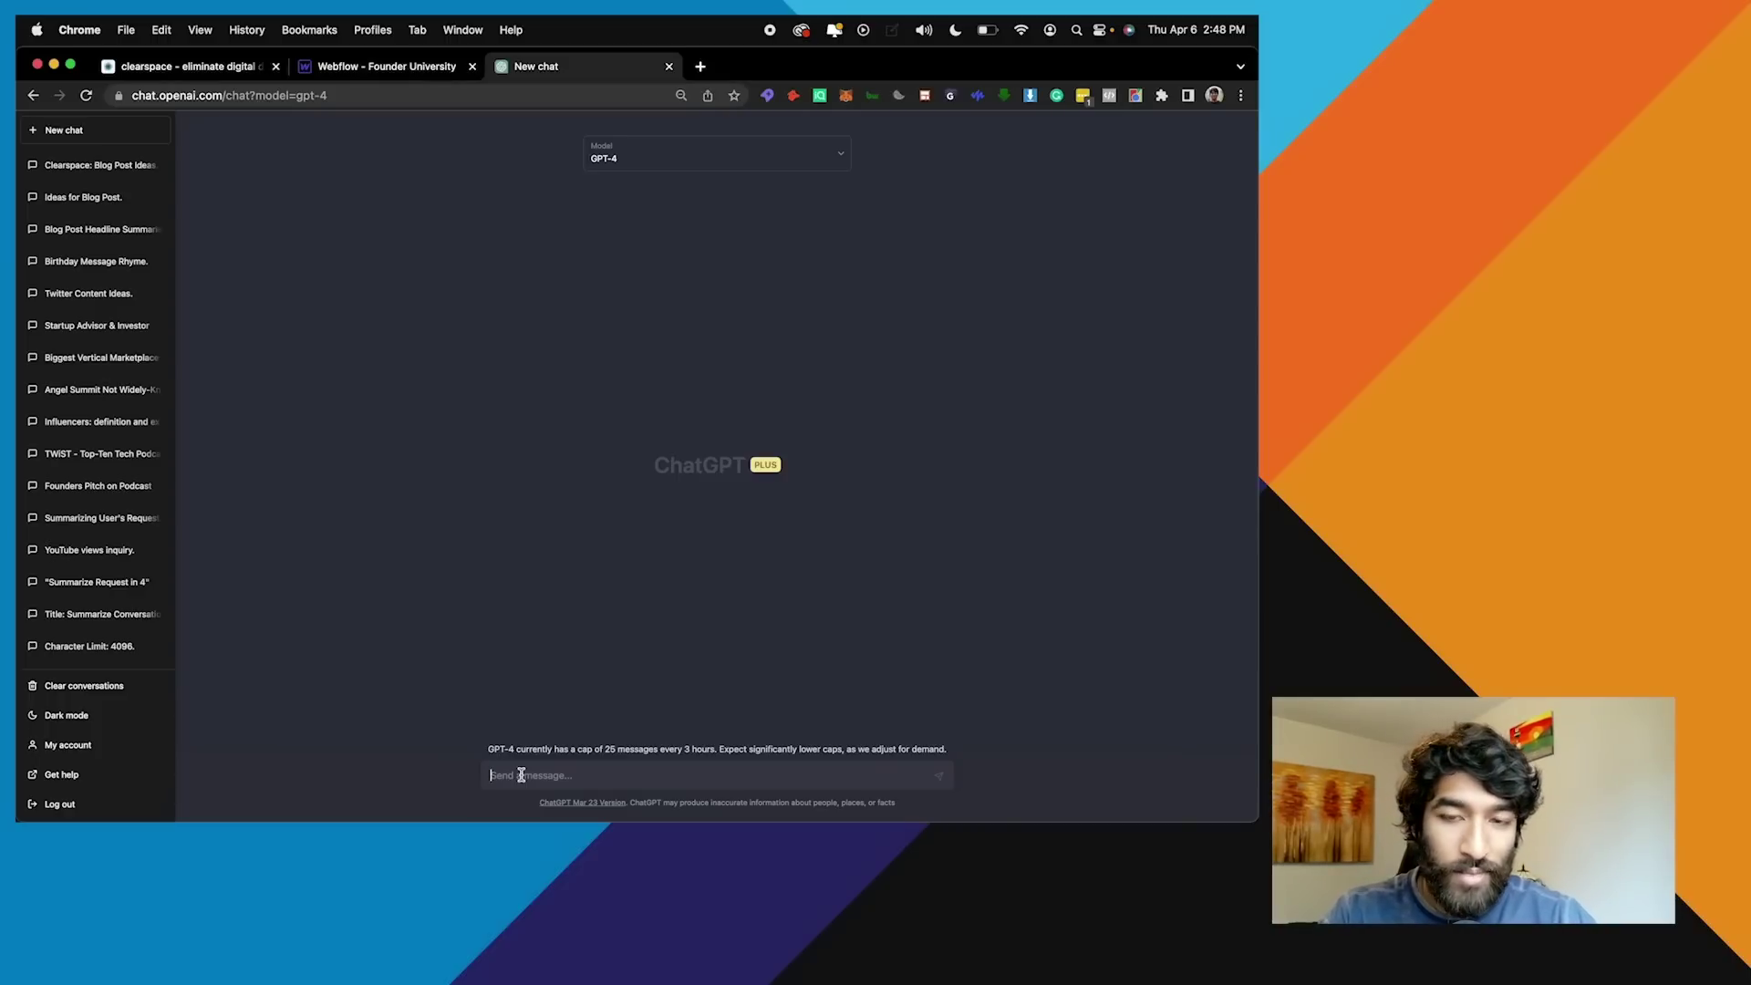
{"action": "type", "text": "I want"}
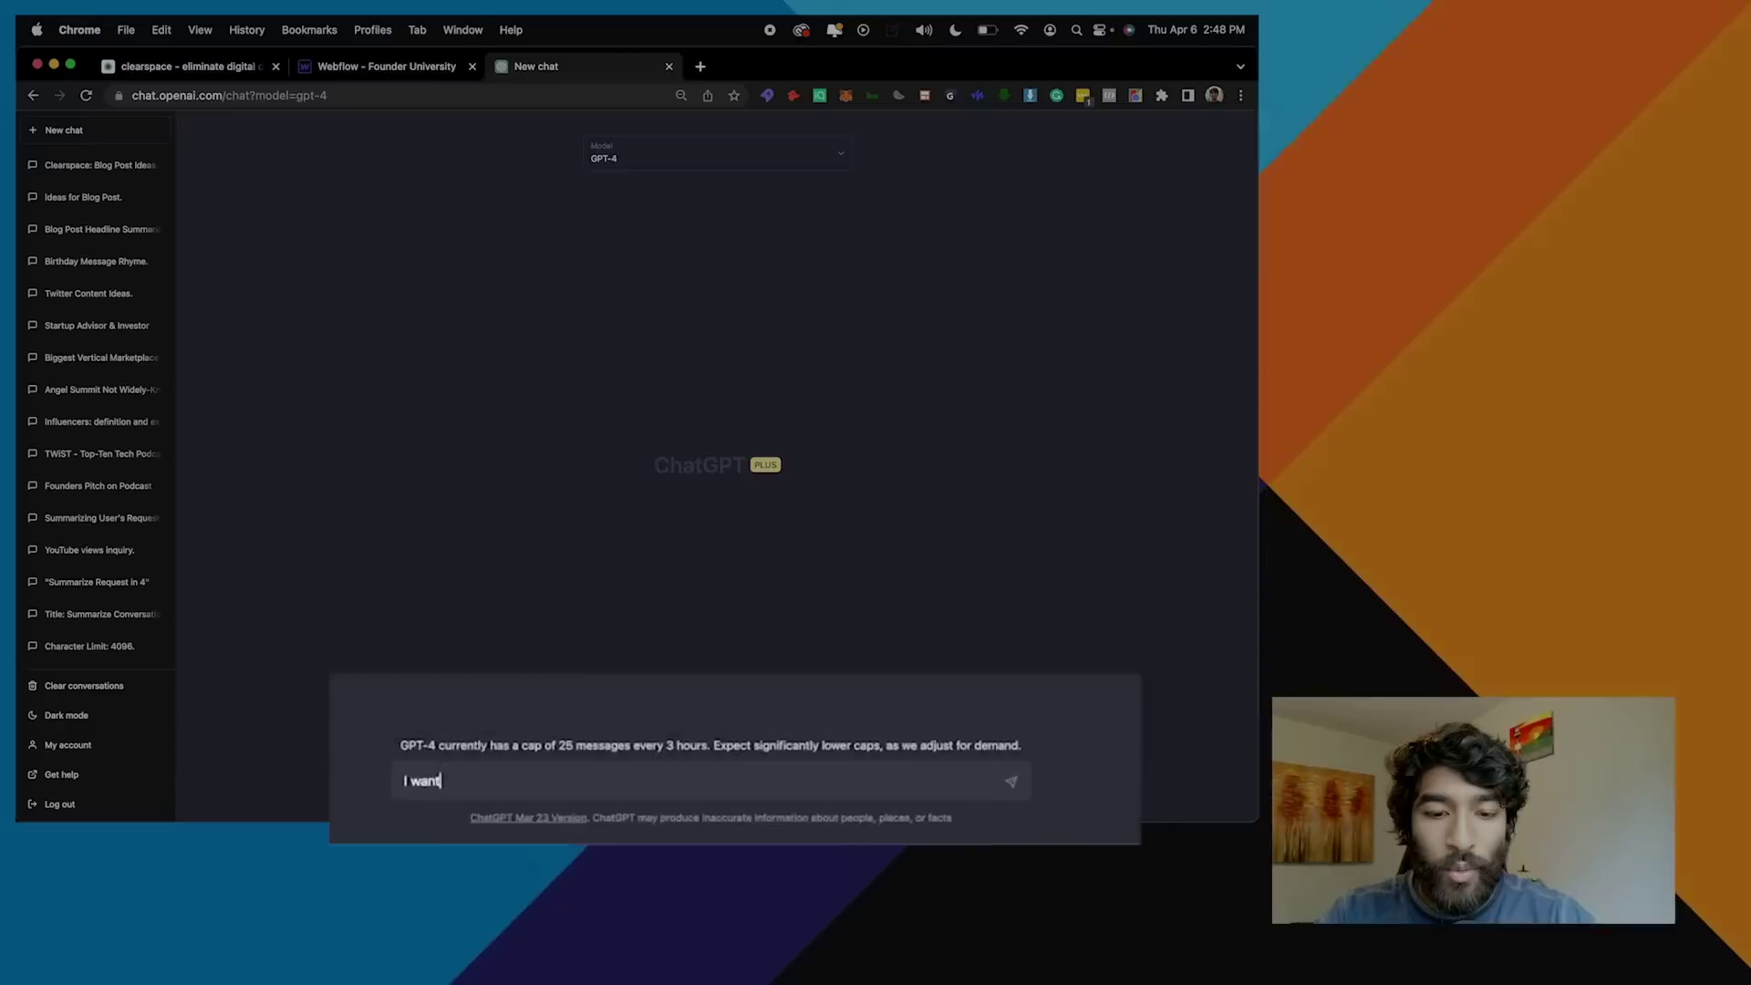
{"action": "type", "text": " to greate a "}
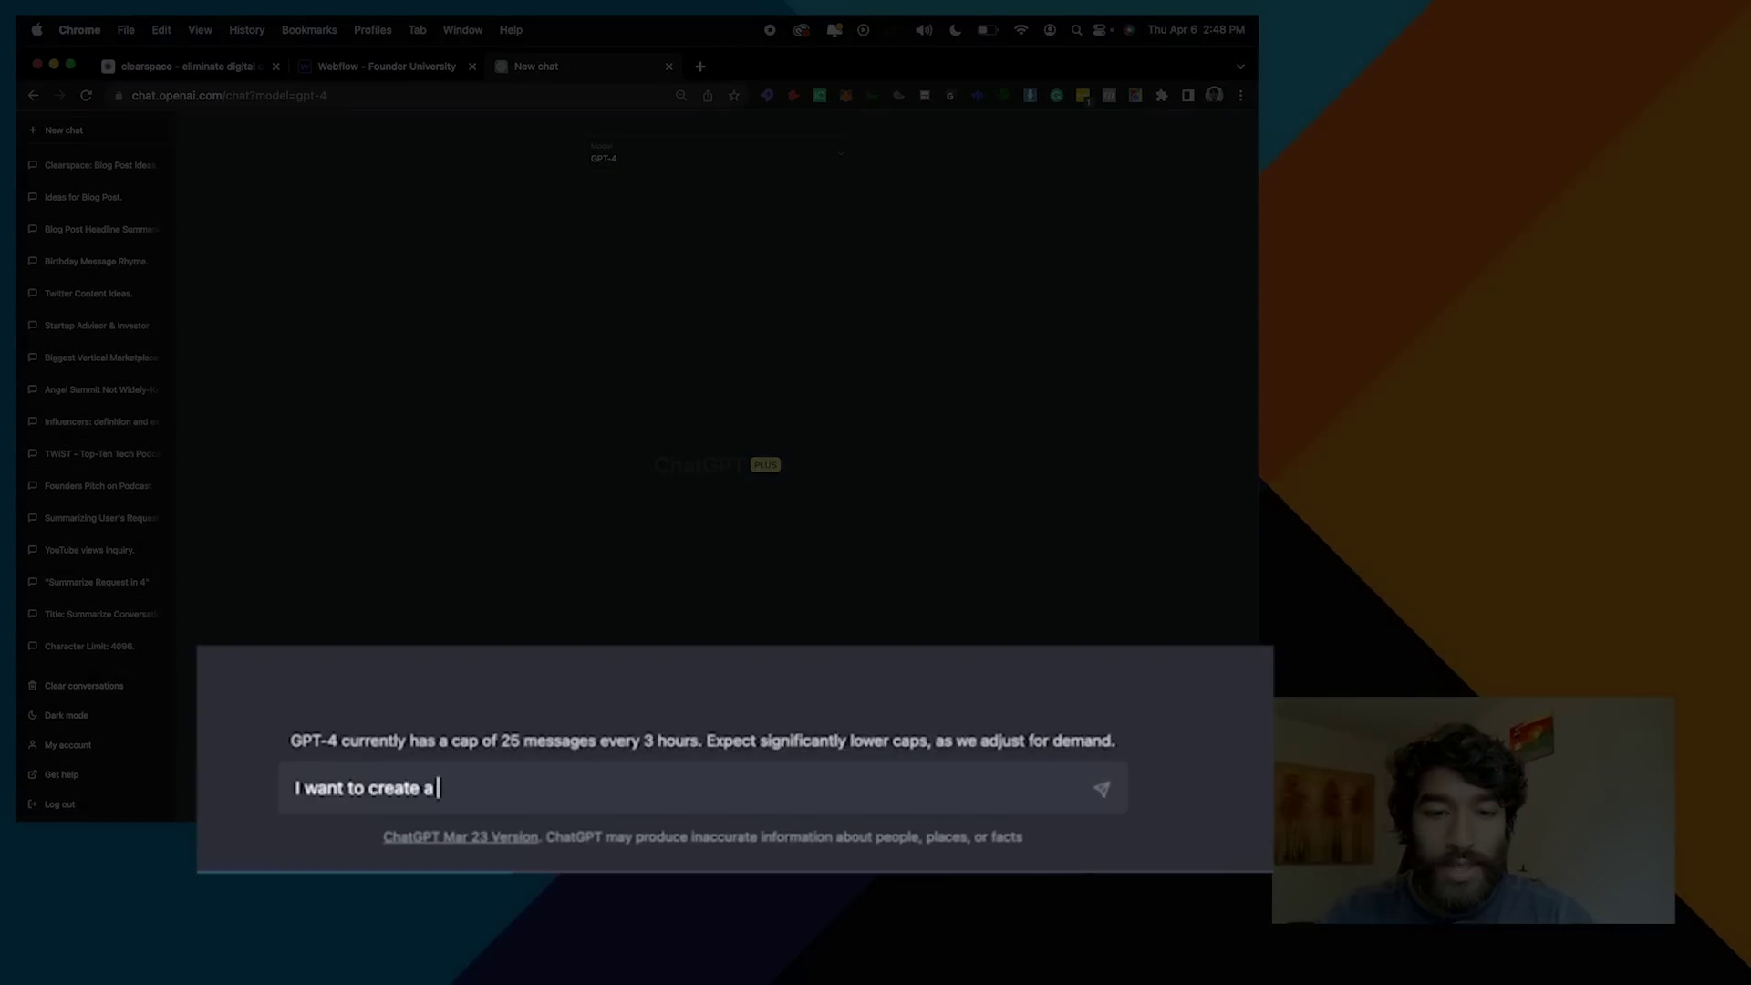
{"action": "type", "text": "10 part twitter th"}
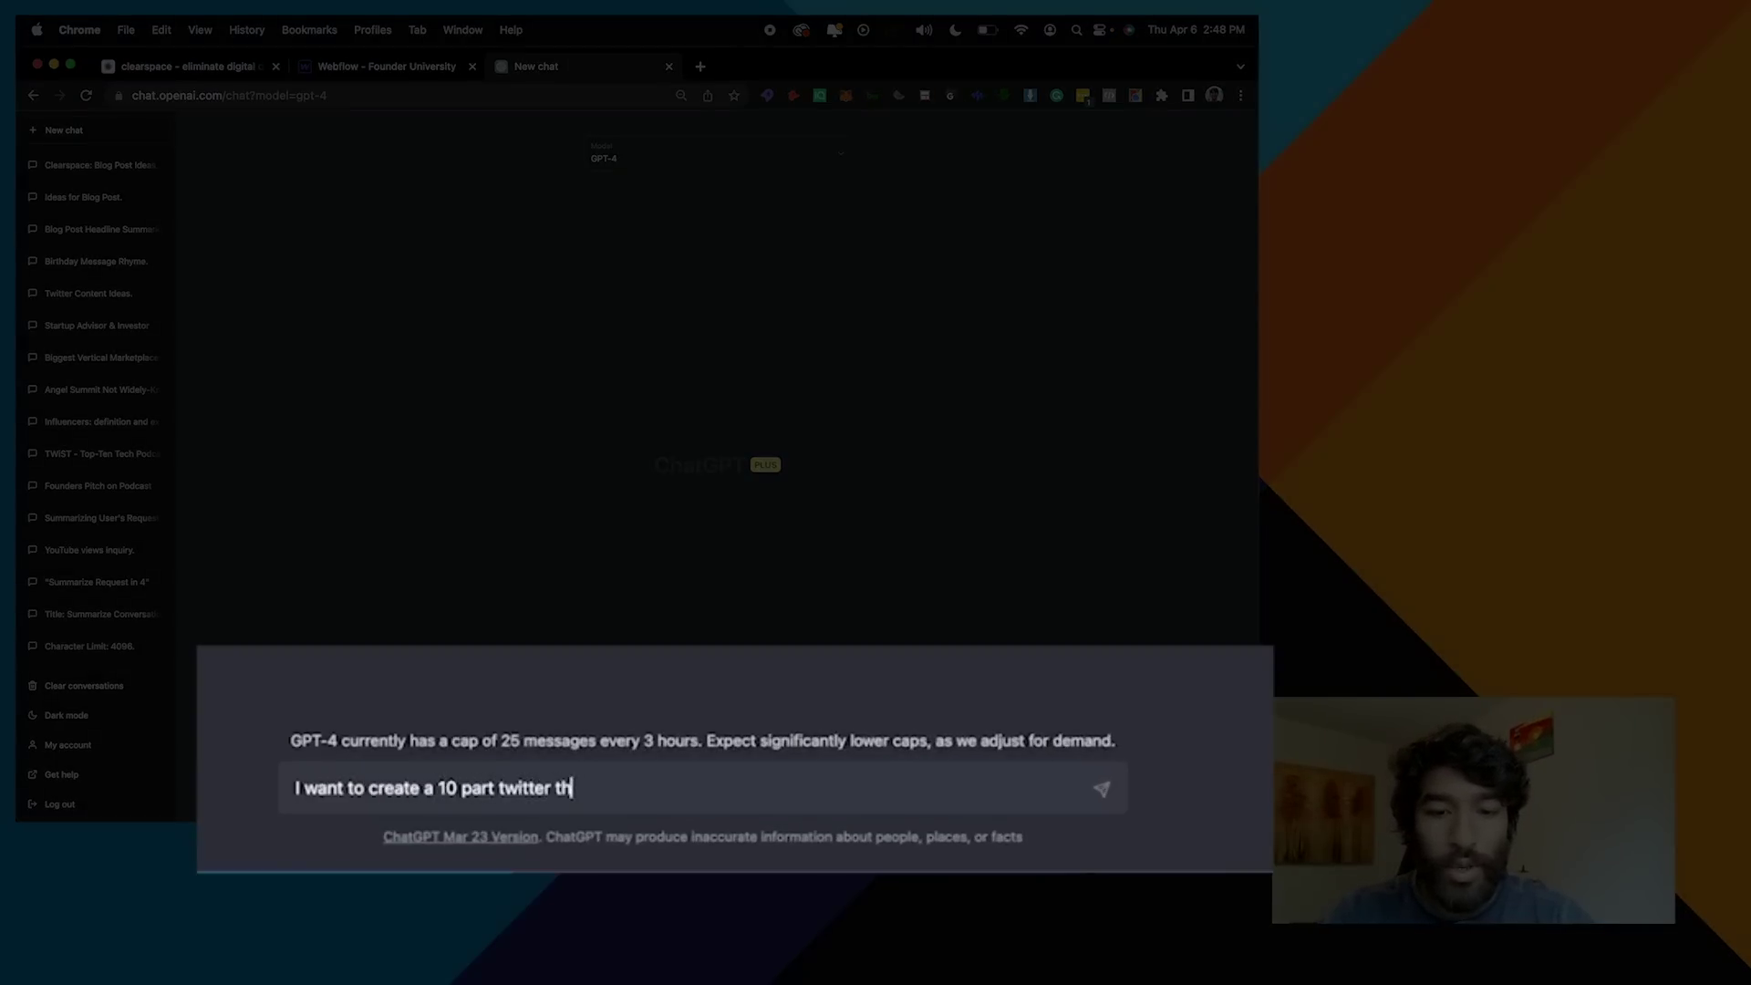
{"action": "type", "text": "read  that s"}
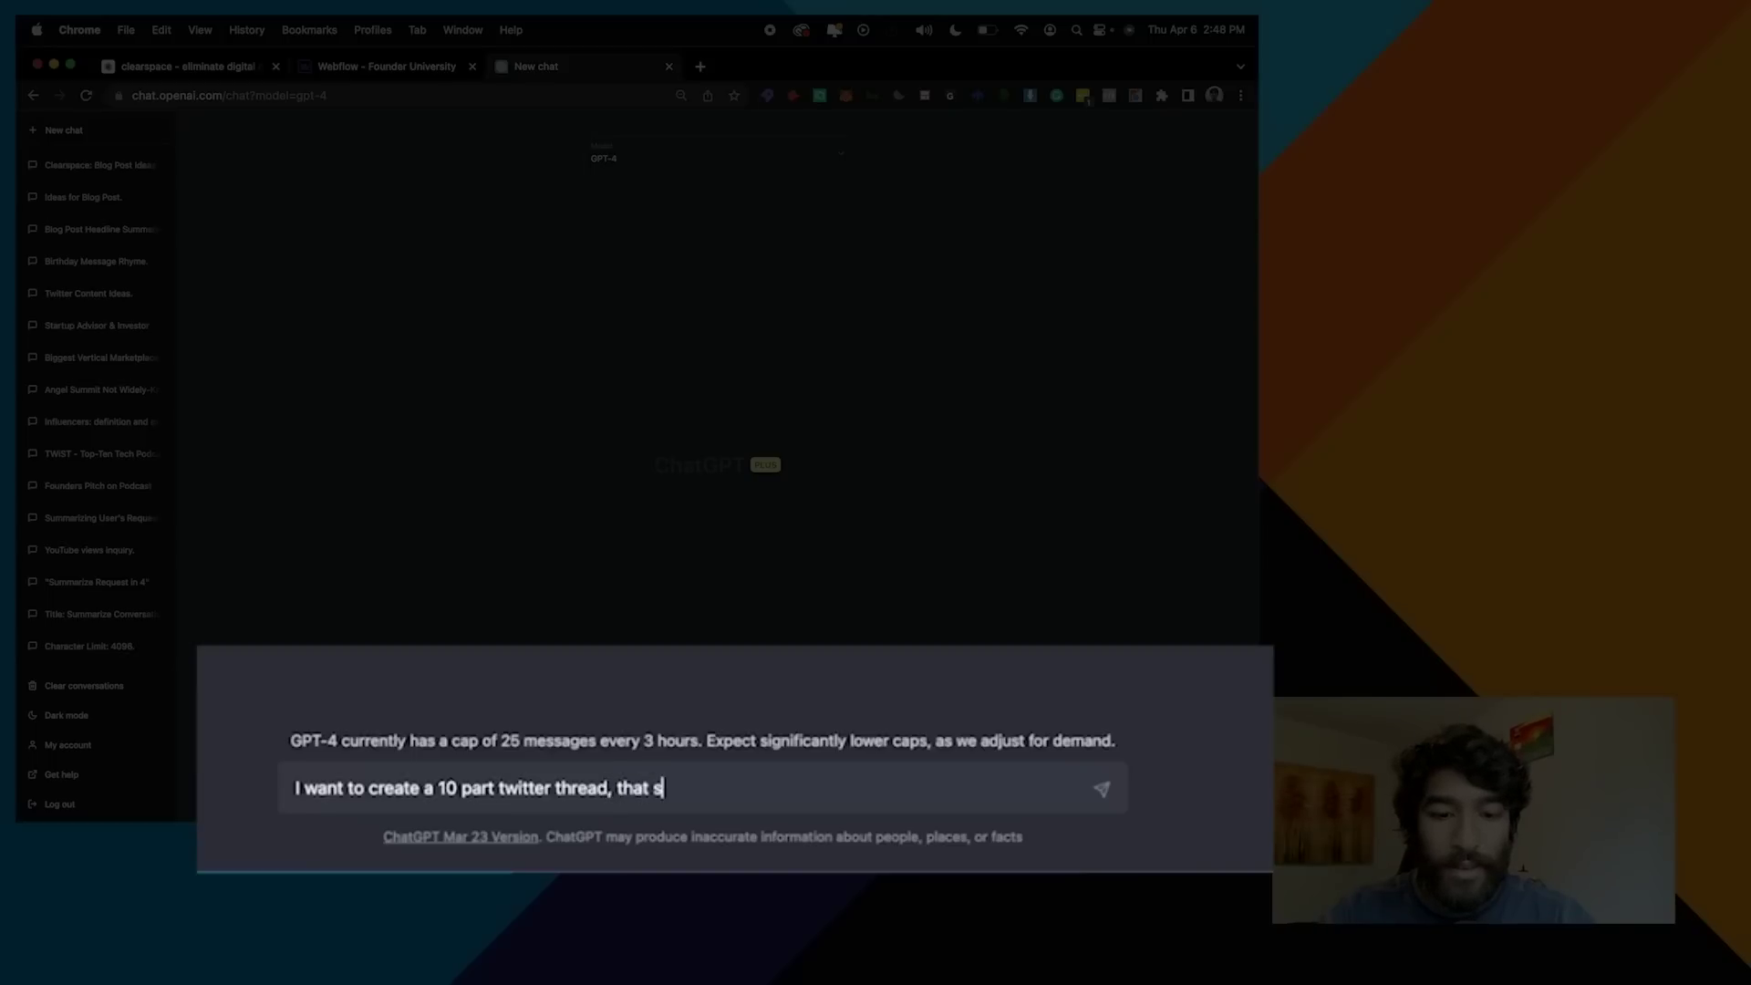
{"action": "type", "text": "ummariees the fo"}
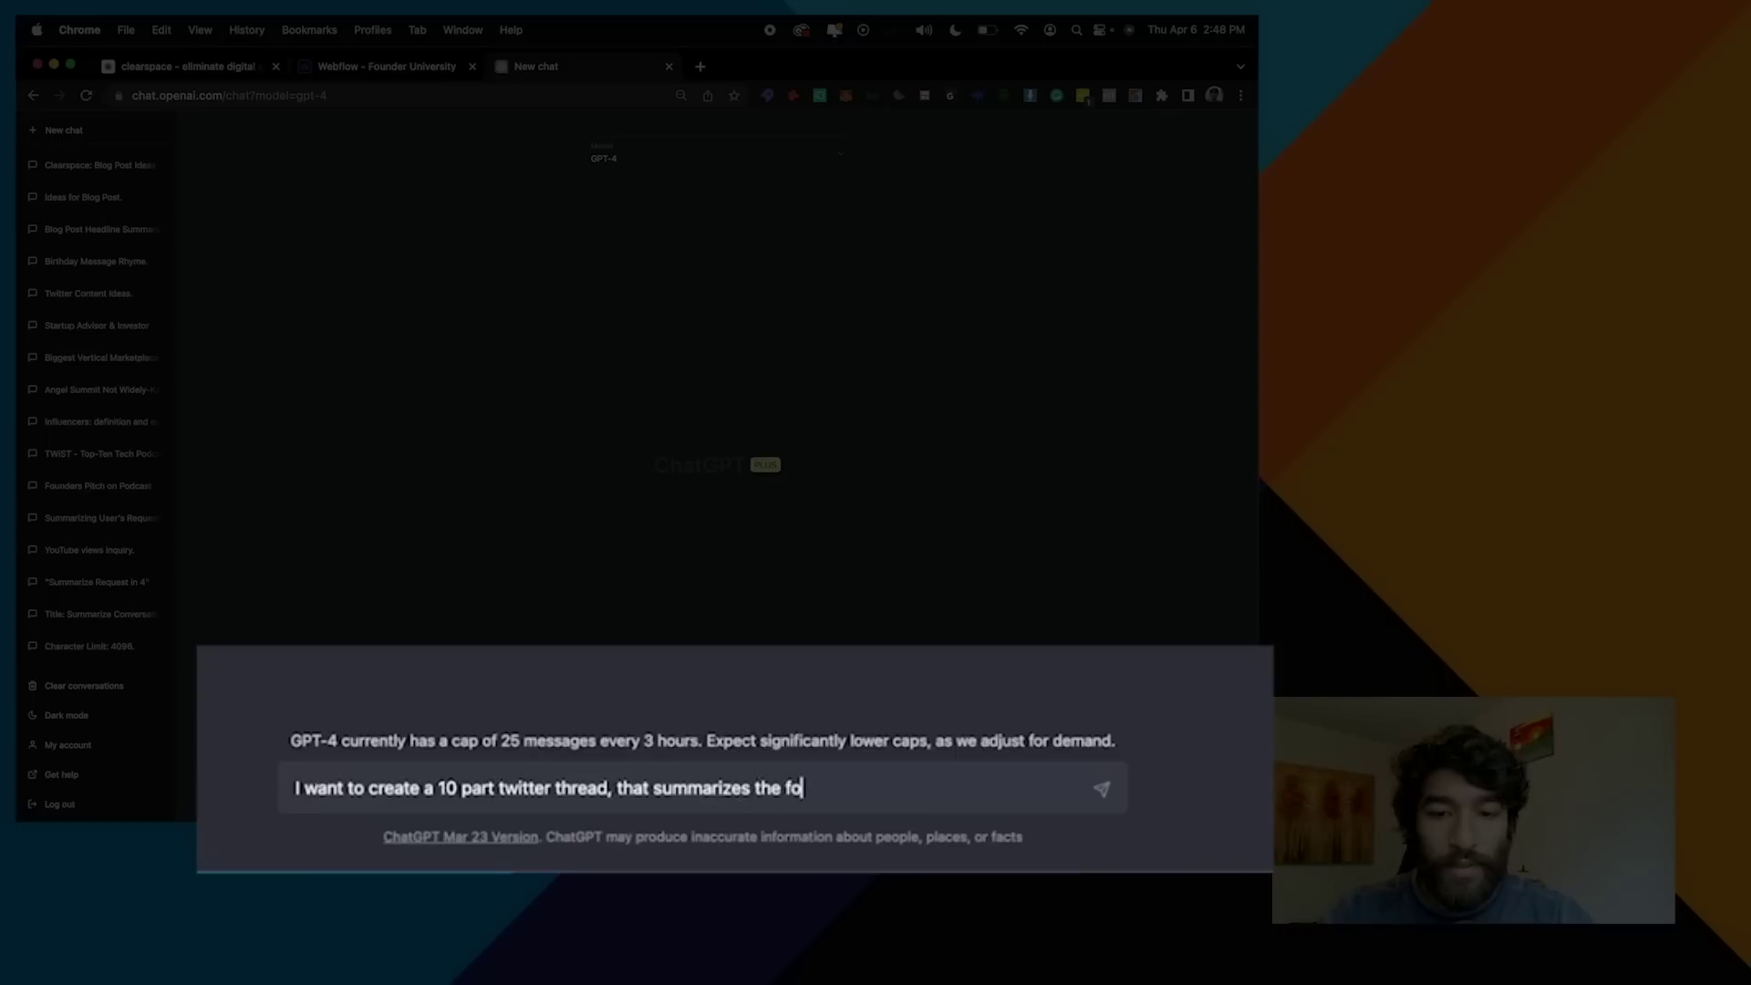
{"action": "type", "text": "llowing blog post:"}
{"action": "key", "text": "shift+Return"}
{"action": "key", "text": "super+v"}
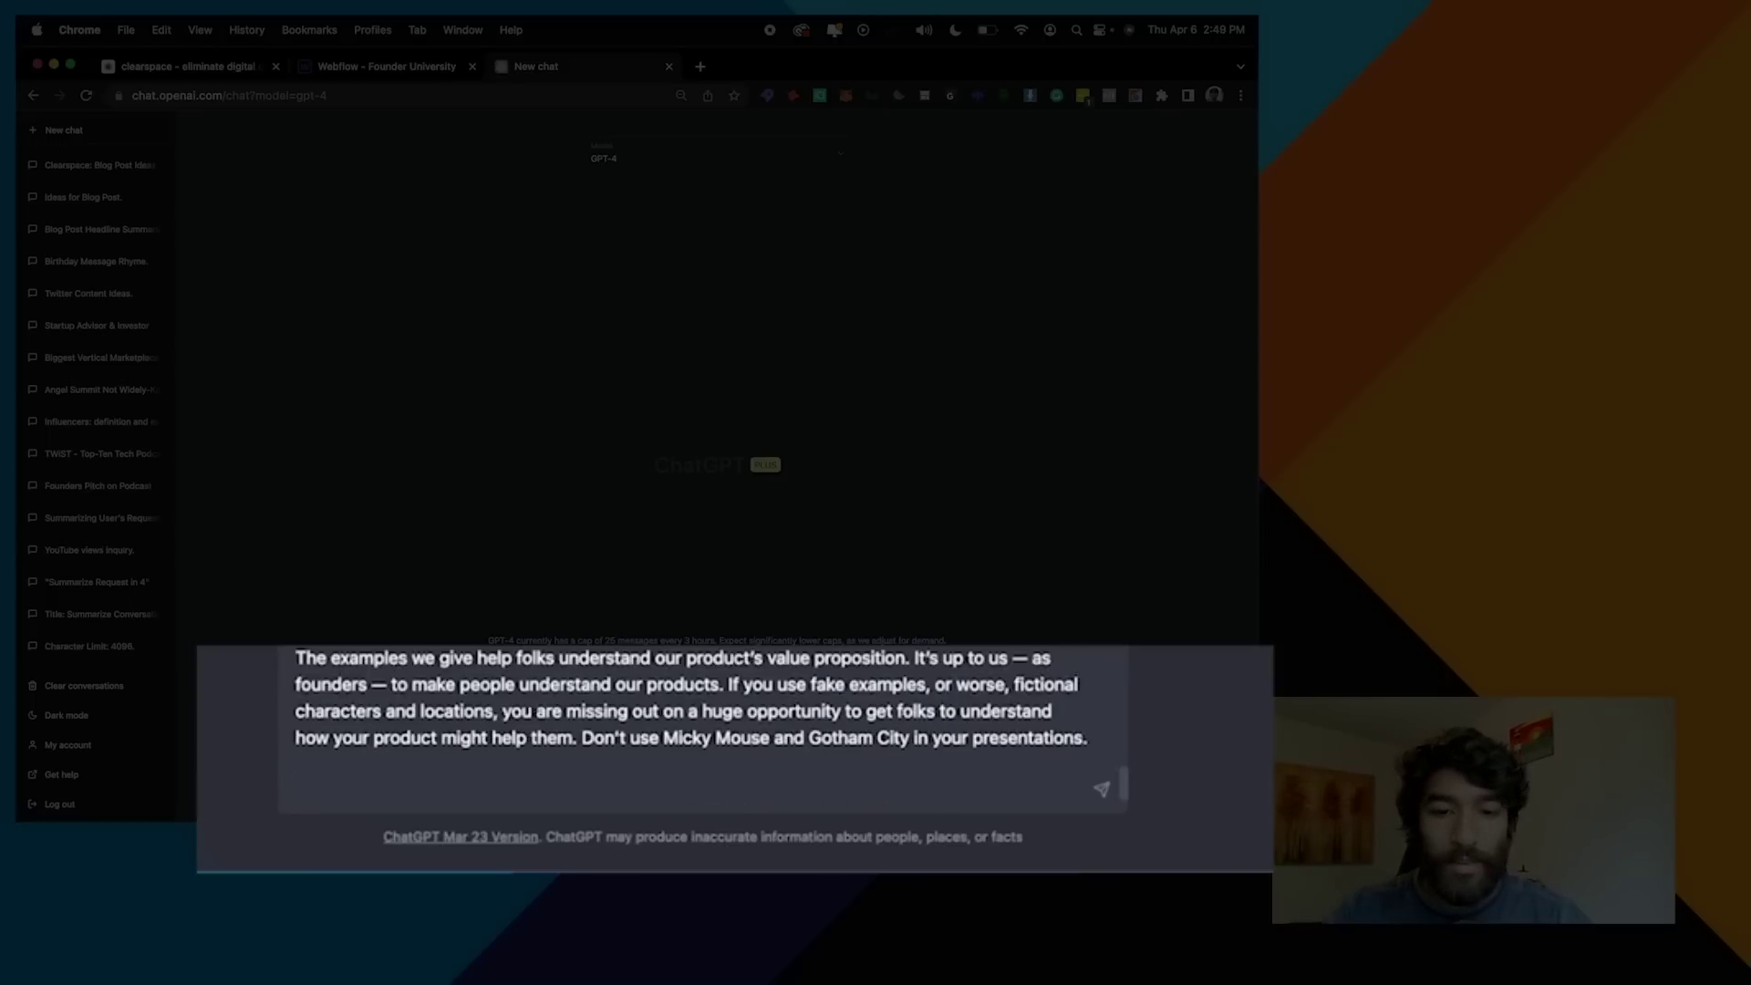
{"action": "key", "text": "Return"}
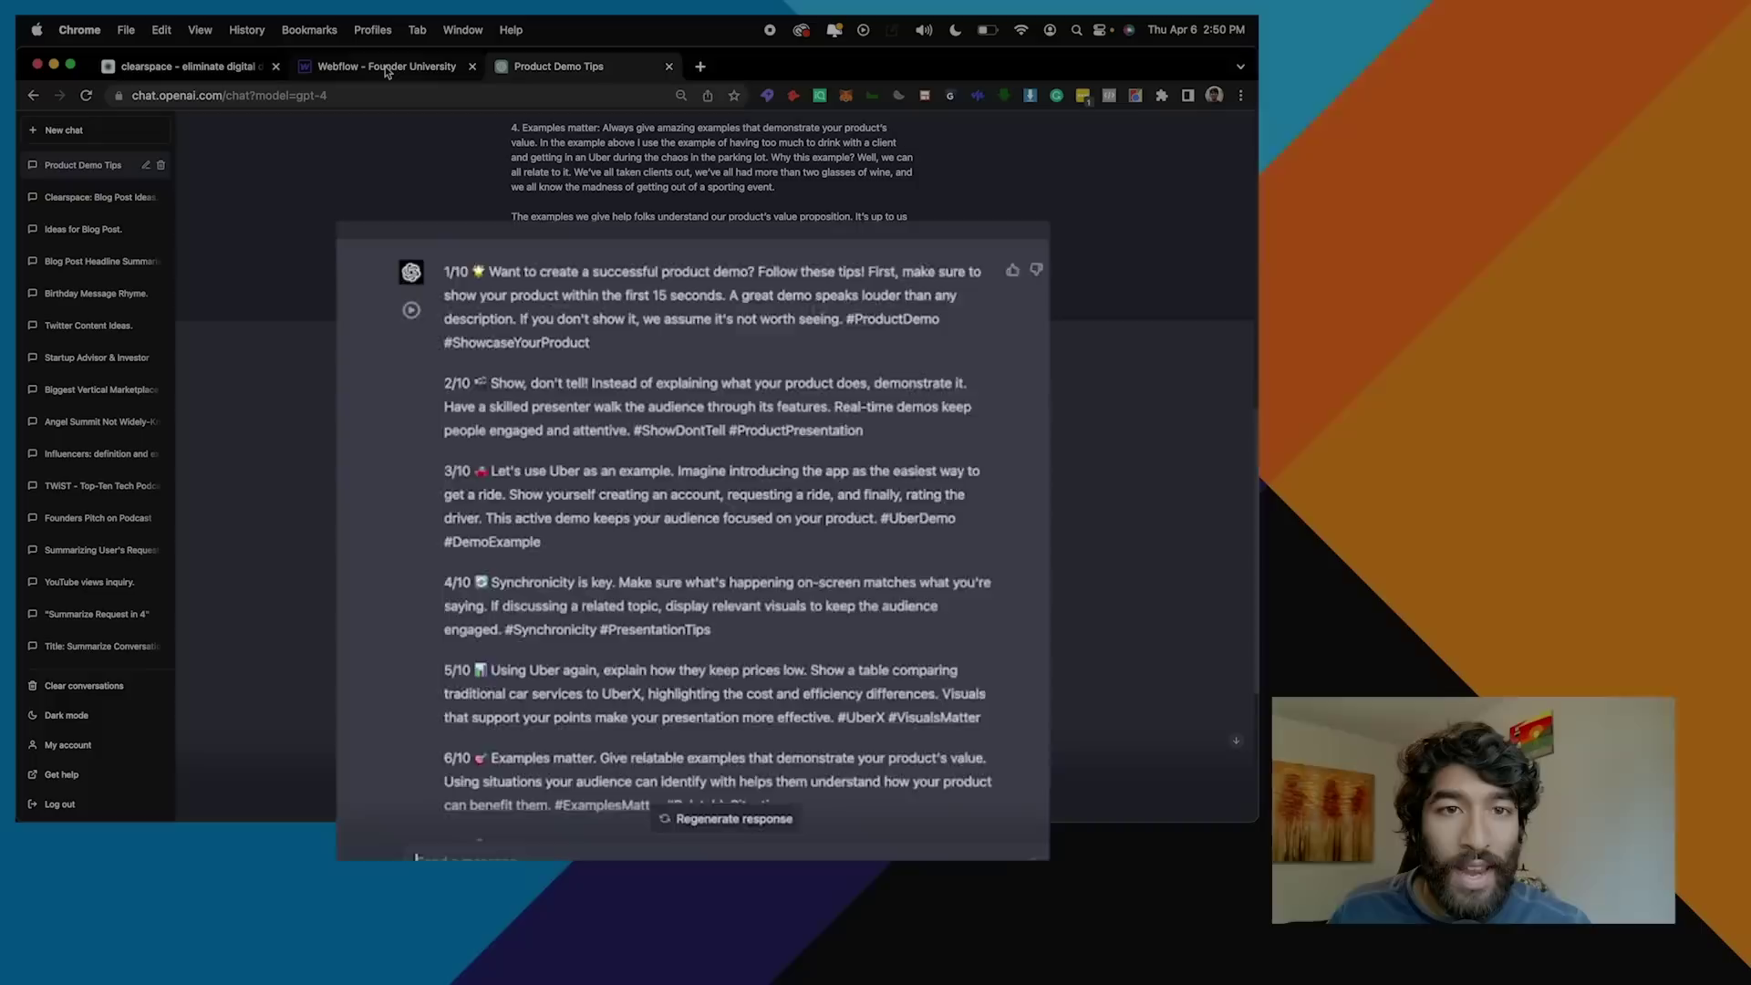
Check the thread's opening tweets against the Webflow post's first rule about showing the product
{"action": "left_click", "coordinate": [383, 65]}
{"action": "scroll", "coordinate": [514, 405], "scroll_direction": "up", "scroll_amount": 20}
{"action": "scroll", "coordinate": [515, 398], "scroll_direction": "down", "scroll_amount": 5}
{"action": "scroll", "coordinate": [515, 400], "scroll_direction": "down", "scroll_amount": 2}
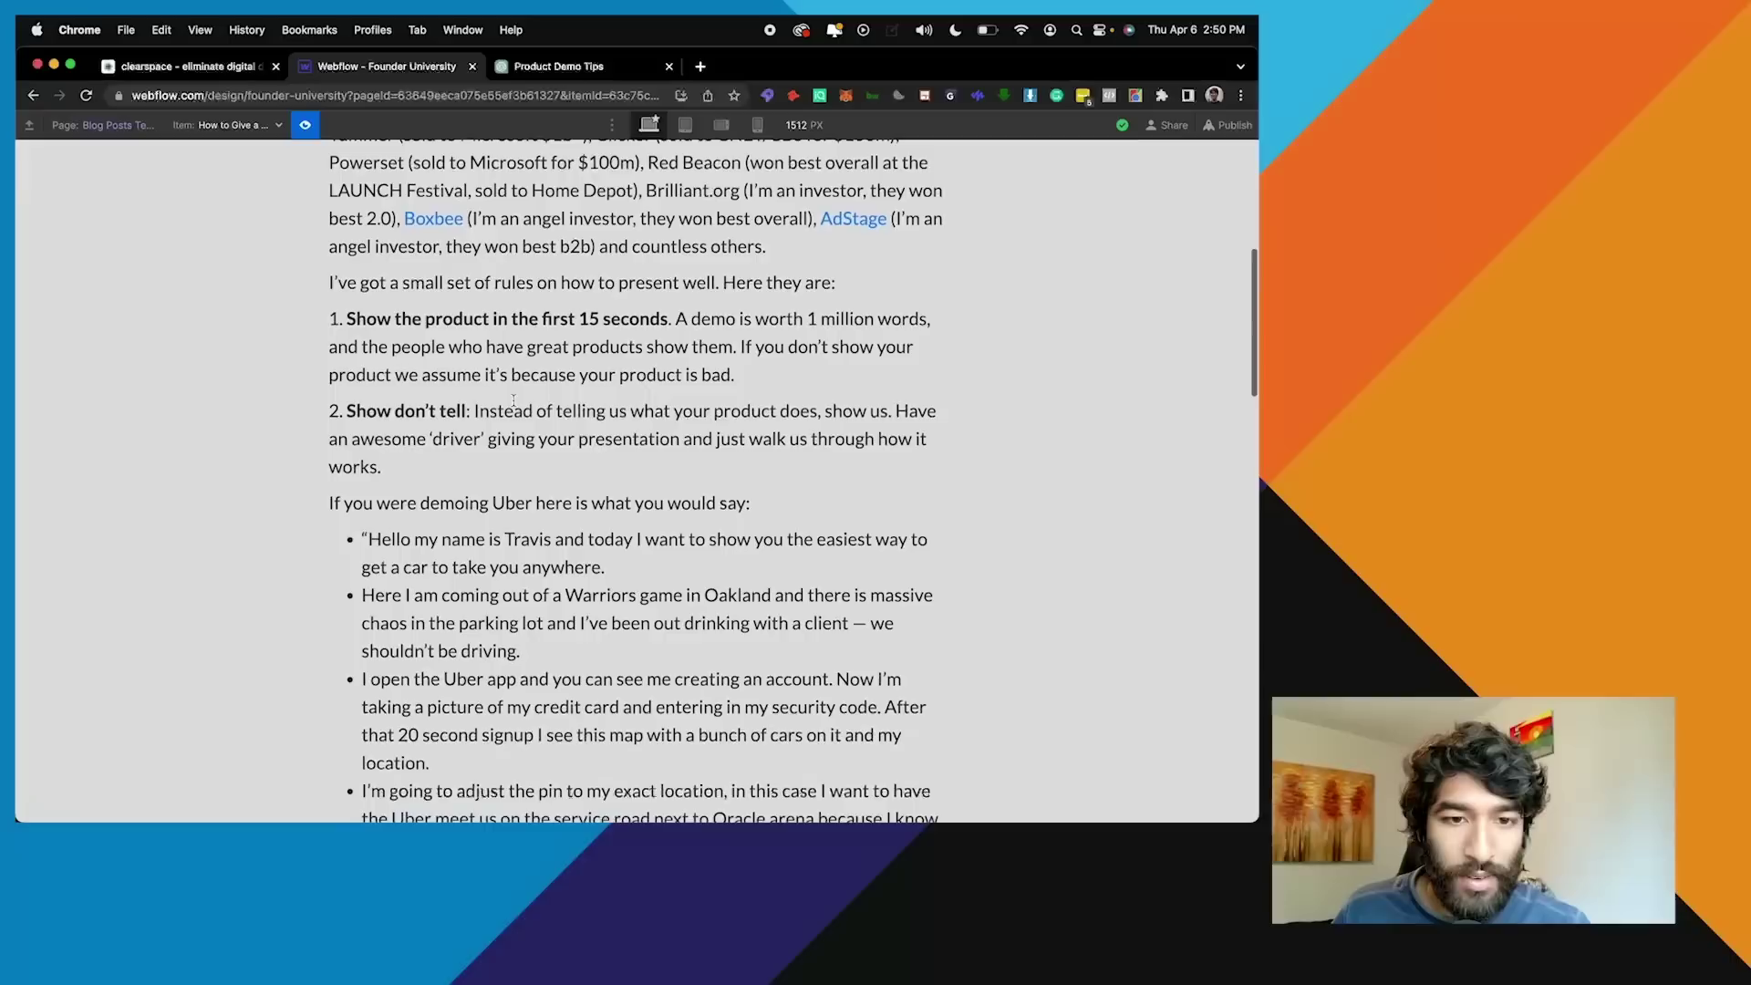
{"action": "triple_click", "coordinate": [418, 321]}
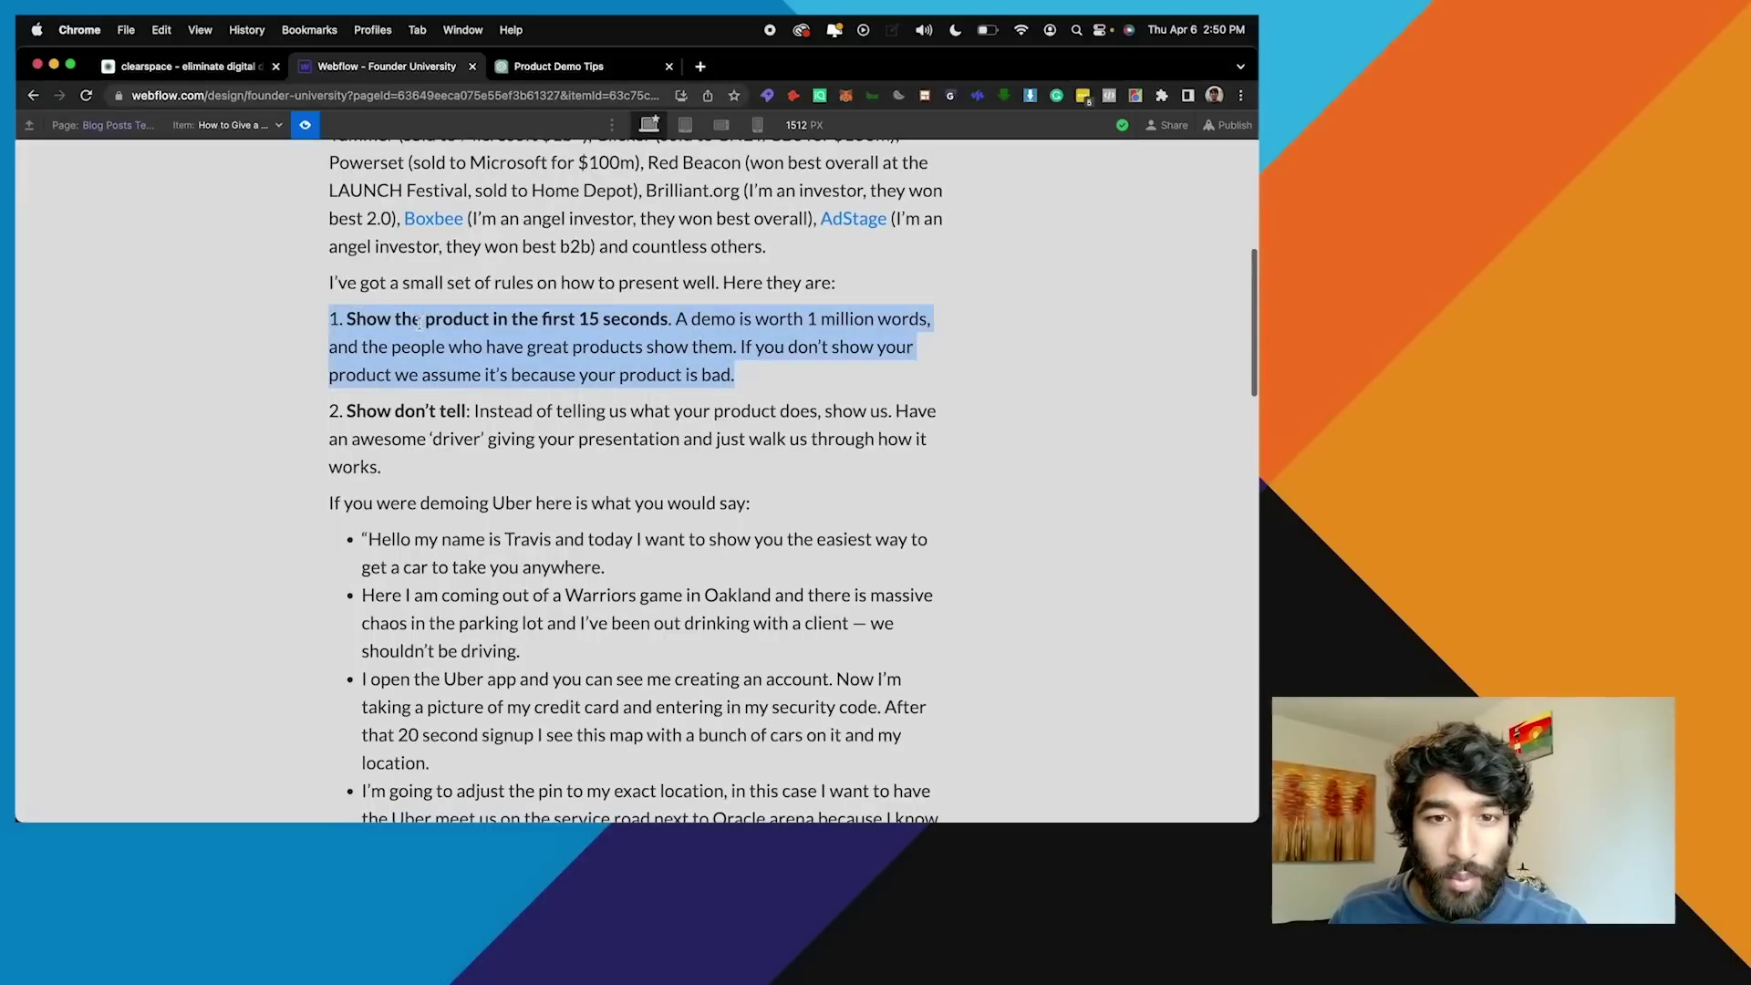
{"action": "left_click", "coordinate": [589, 340]}
{"action": "left_click", "coordinate": [562, 73]}
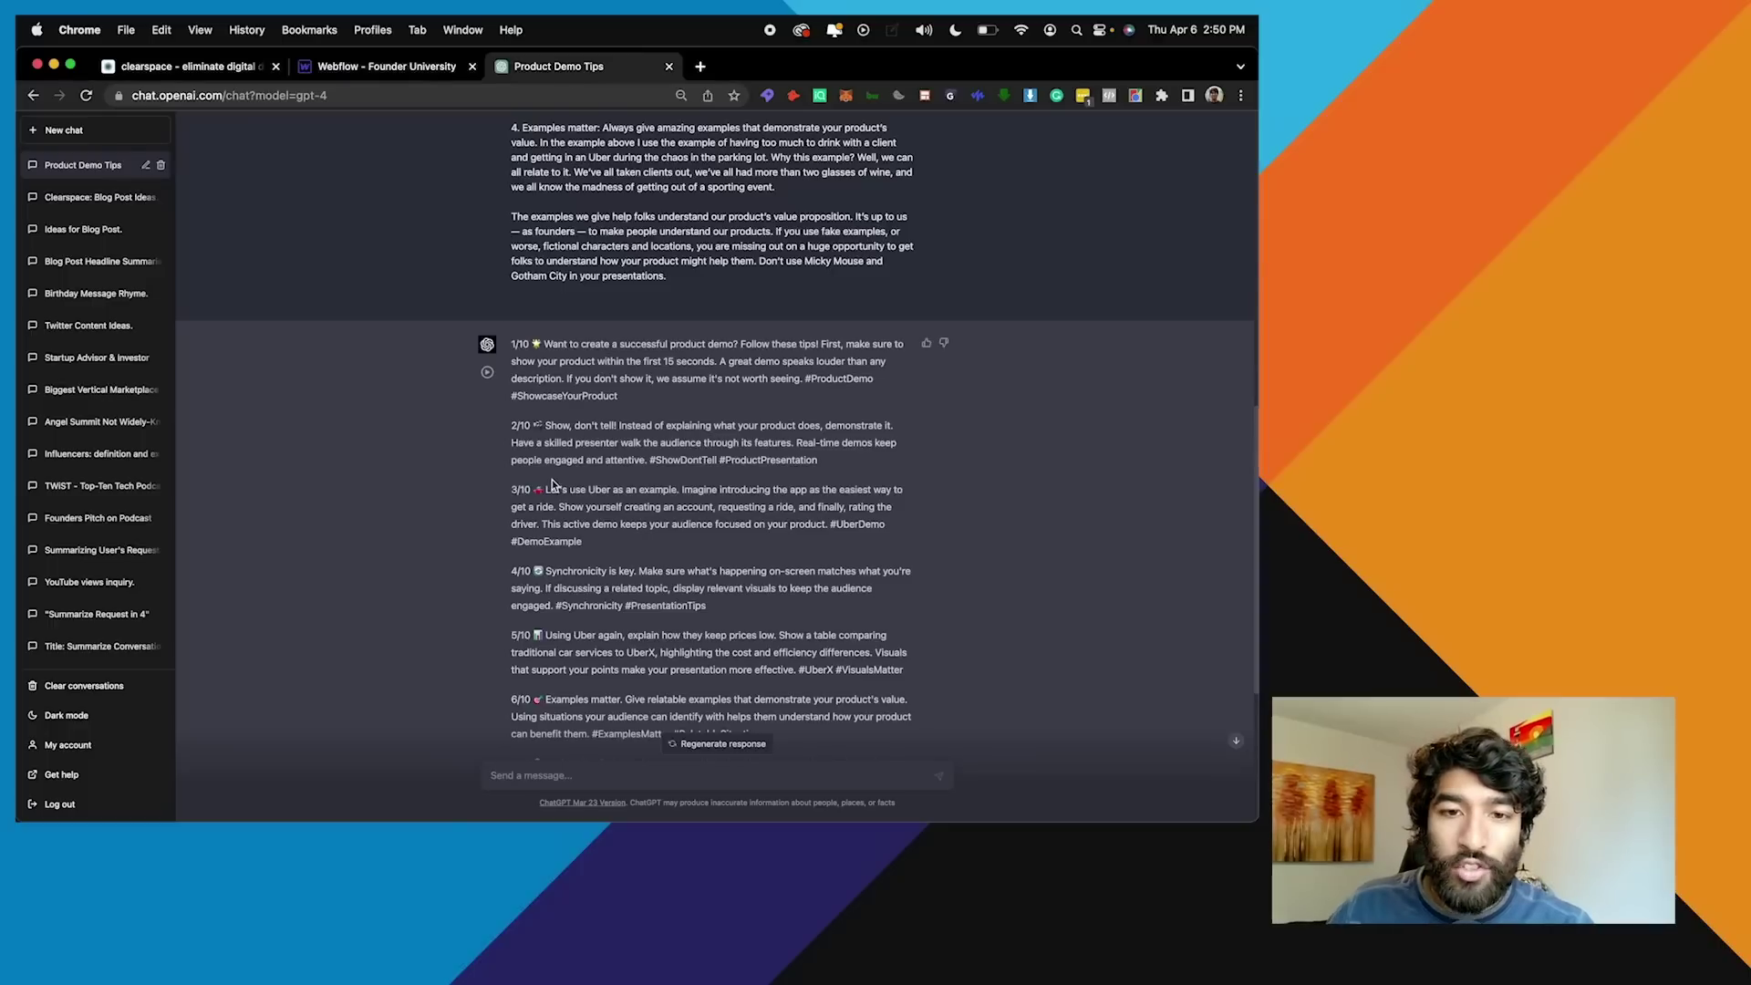
{"action": "scroll", "coordinate": [552, 484], "scroll_direction": "down", "scroll_amount": 3}
{"action": "scroll", "coordinate": [551, 486], "scroll_direction": "down", "scroll_amount": 2}
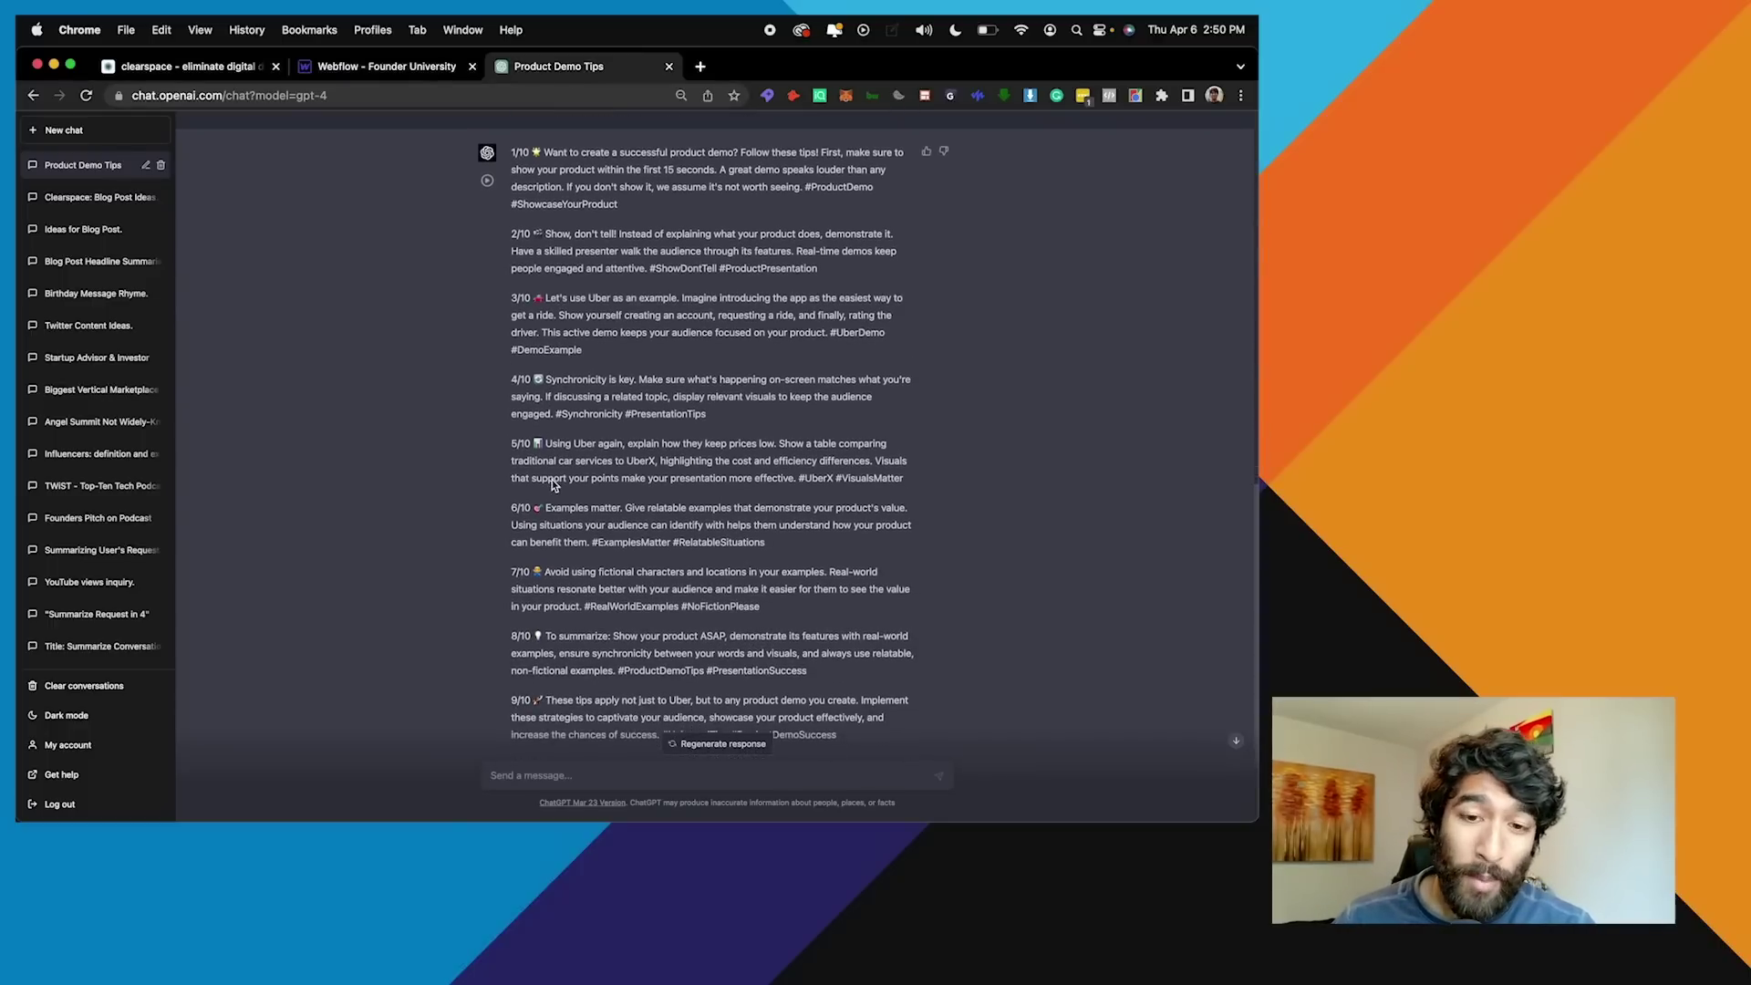
{"action": "scroll", "coordinate": [551, 481], "scroll_direction": "down", "scroll_amount": 2}
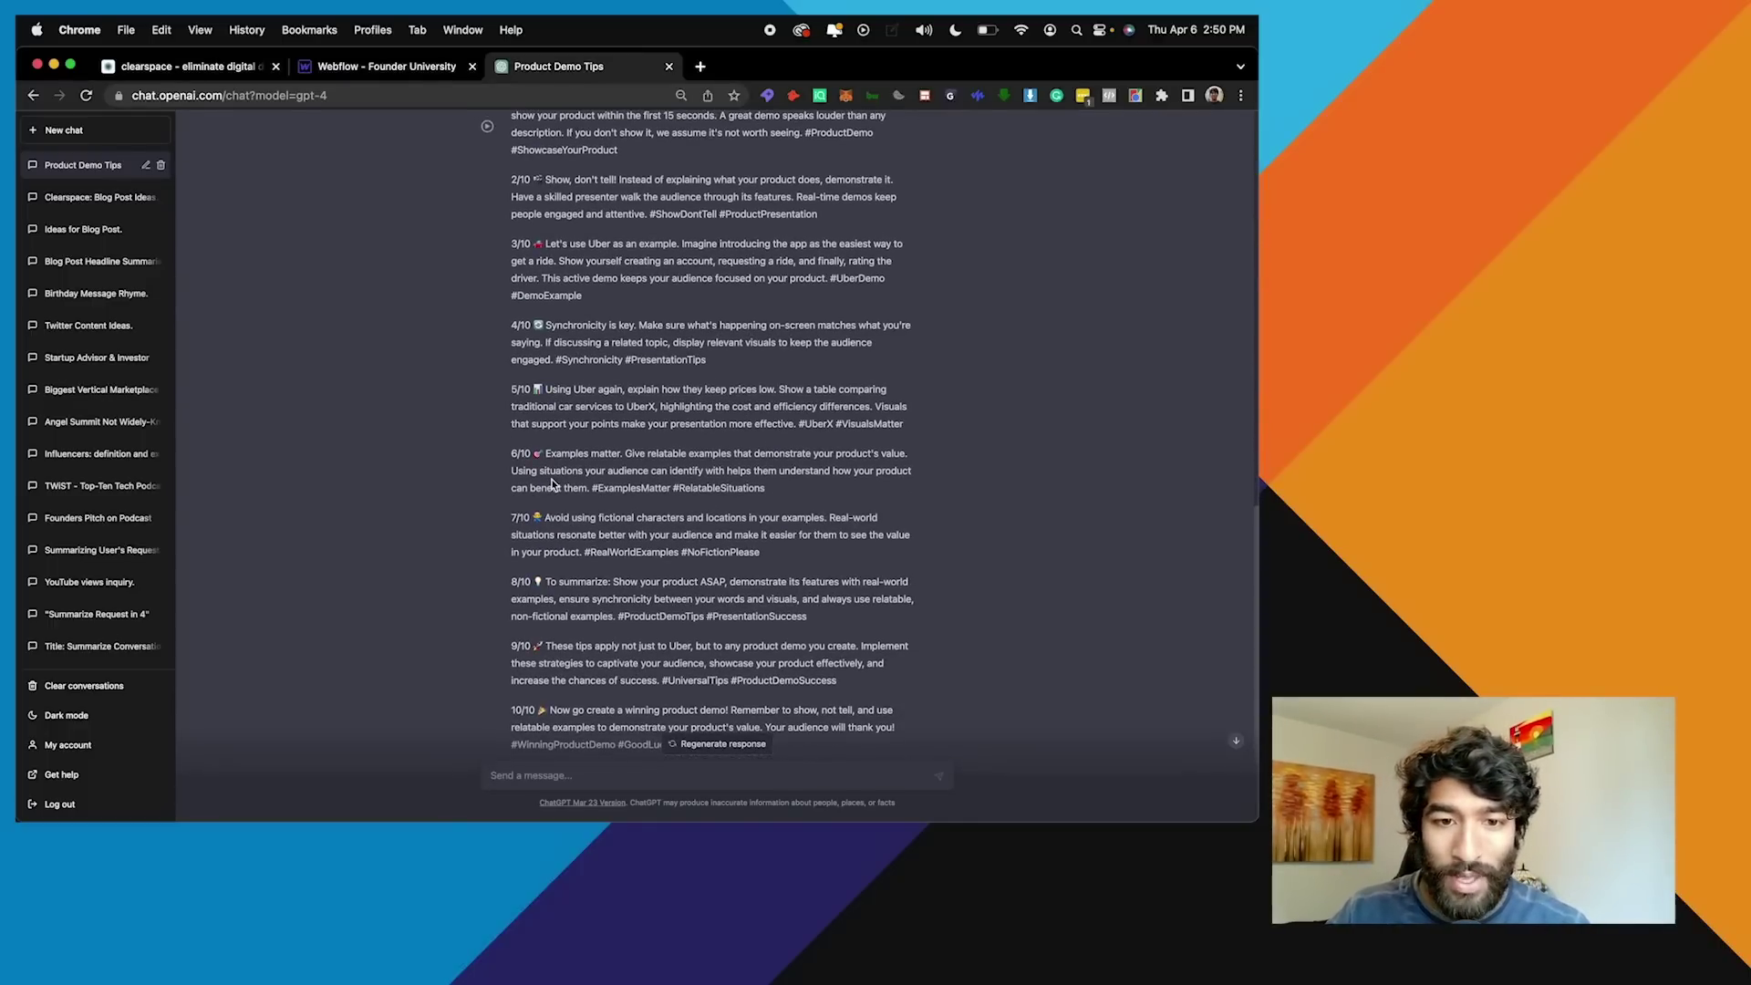
{"action": "scroll", "coordinate": [552, 484], "scroll_direction": "up", "scroll_amount": 3}
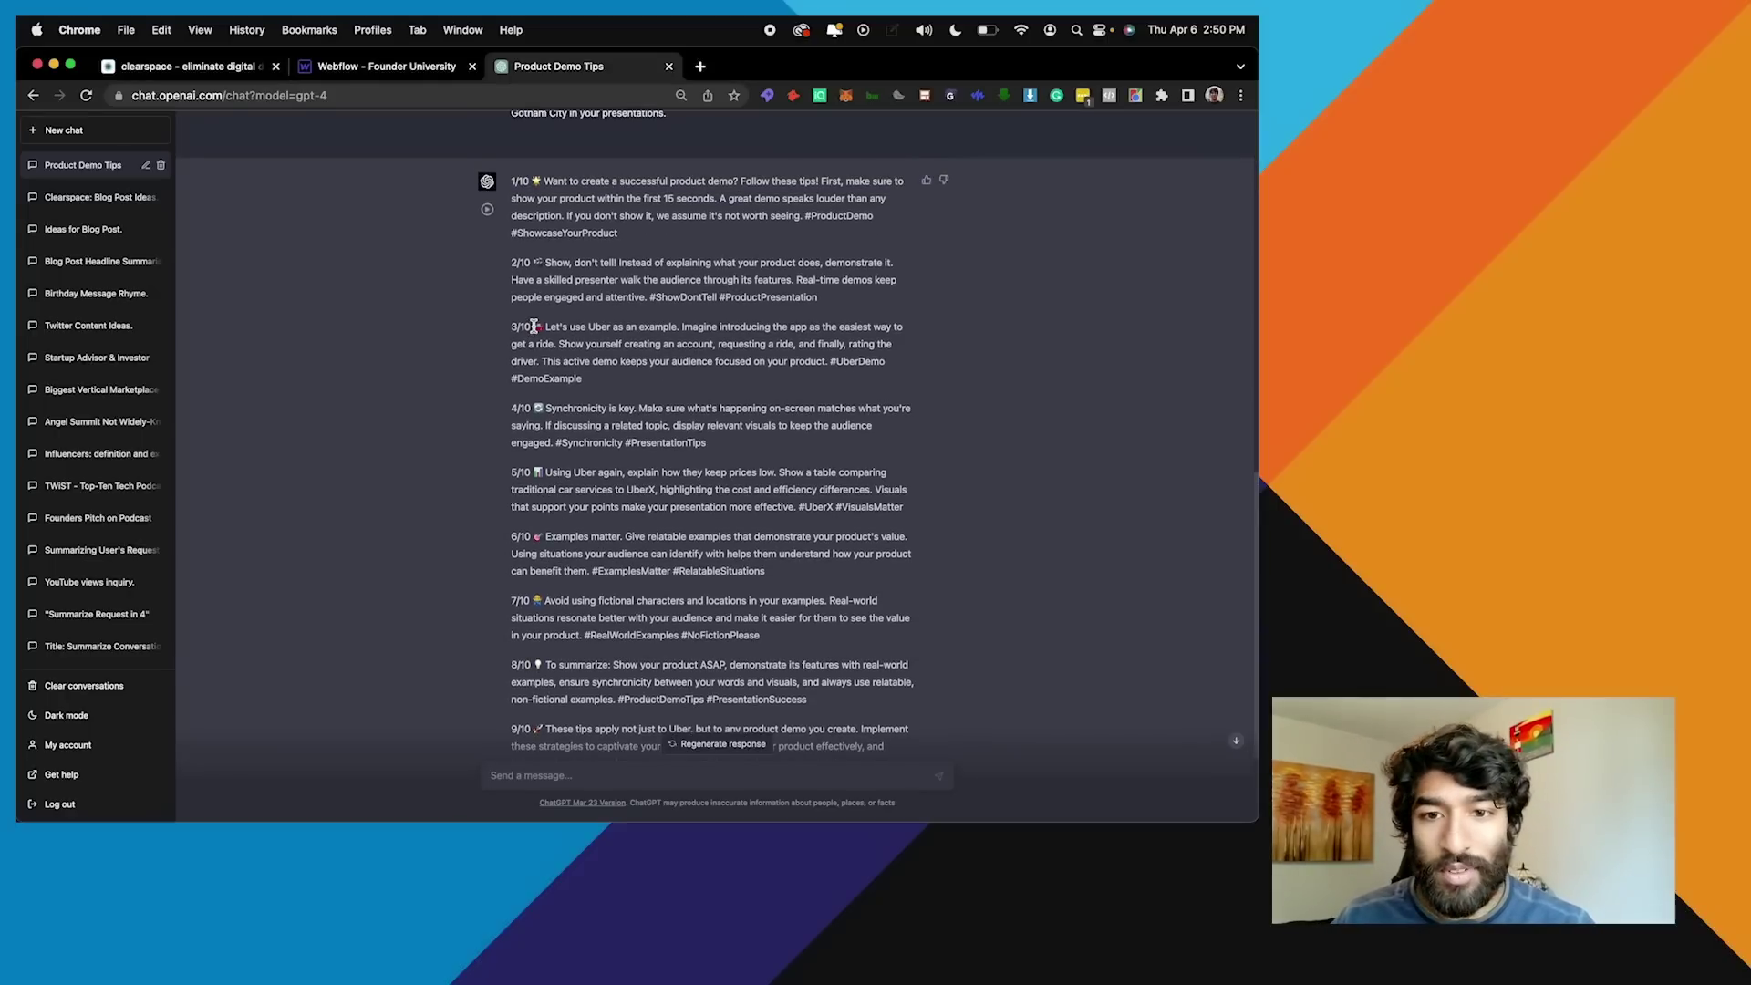
{"action": "scroll", "coordinate": [534, 327], "scroll_direction": "down", "scroll_amount": 5}
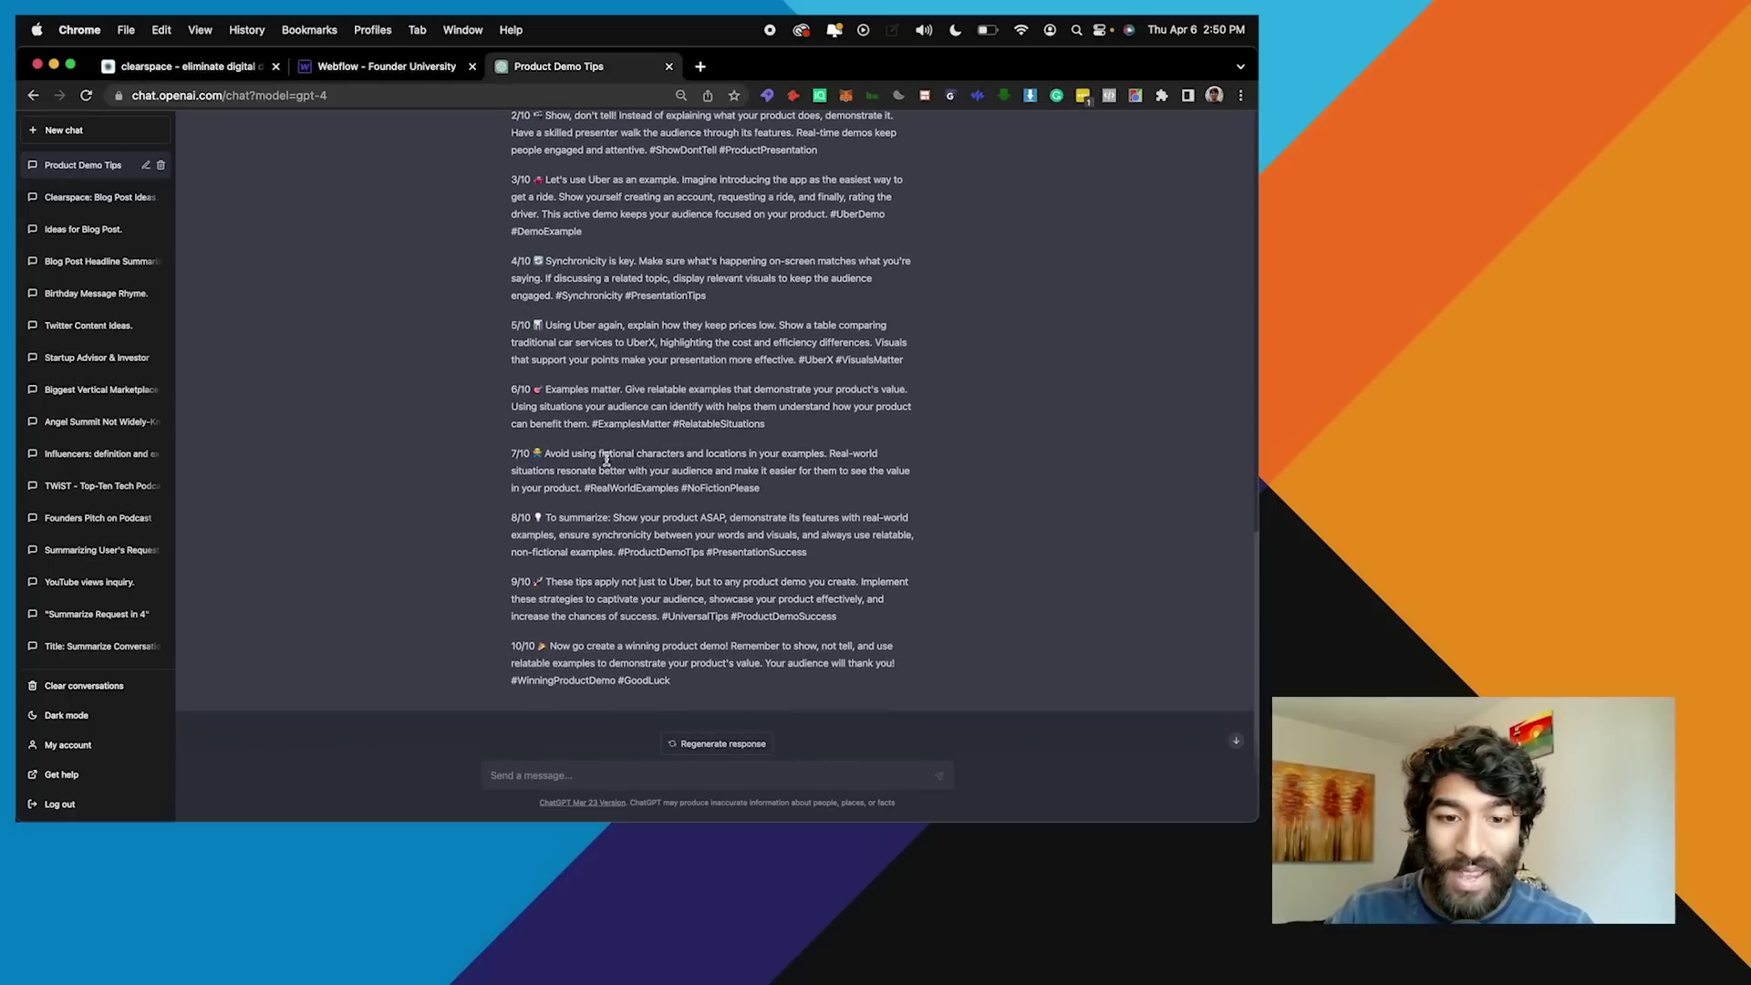
{"action": "left_click_drag", "start_coordinate": [695, 686], "coordinate": [505, 342]}
{"action": "left_click", "coordinate": [584, 350]}
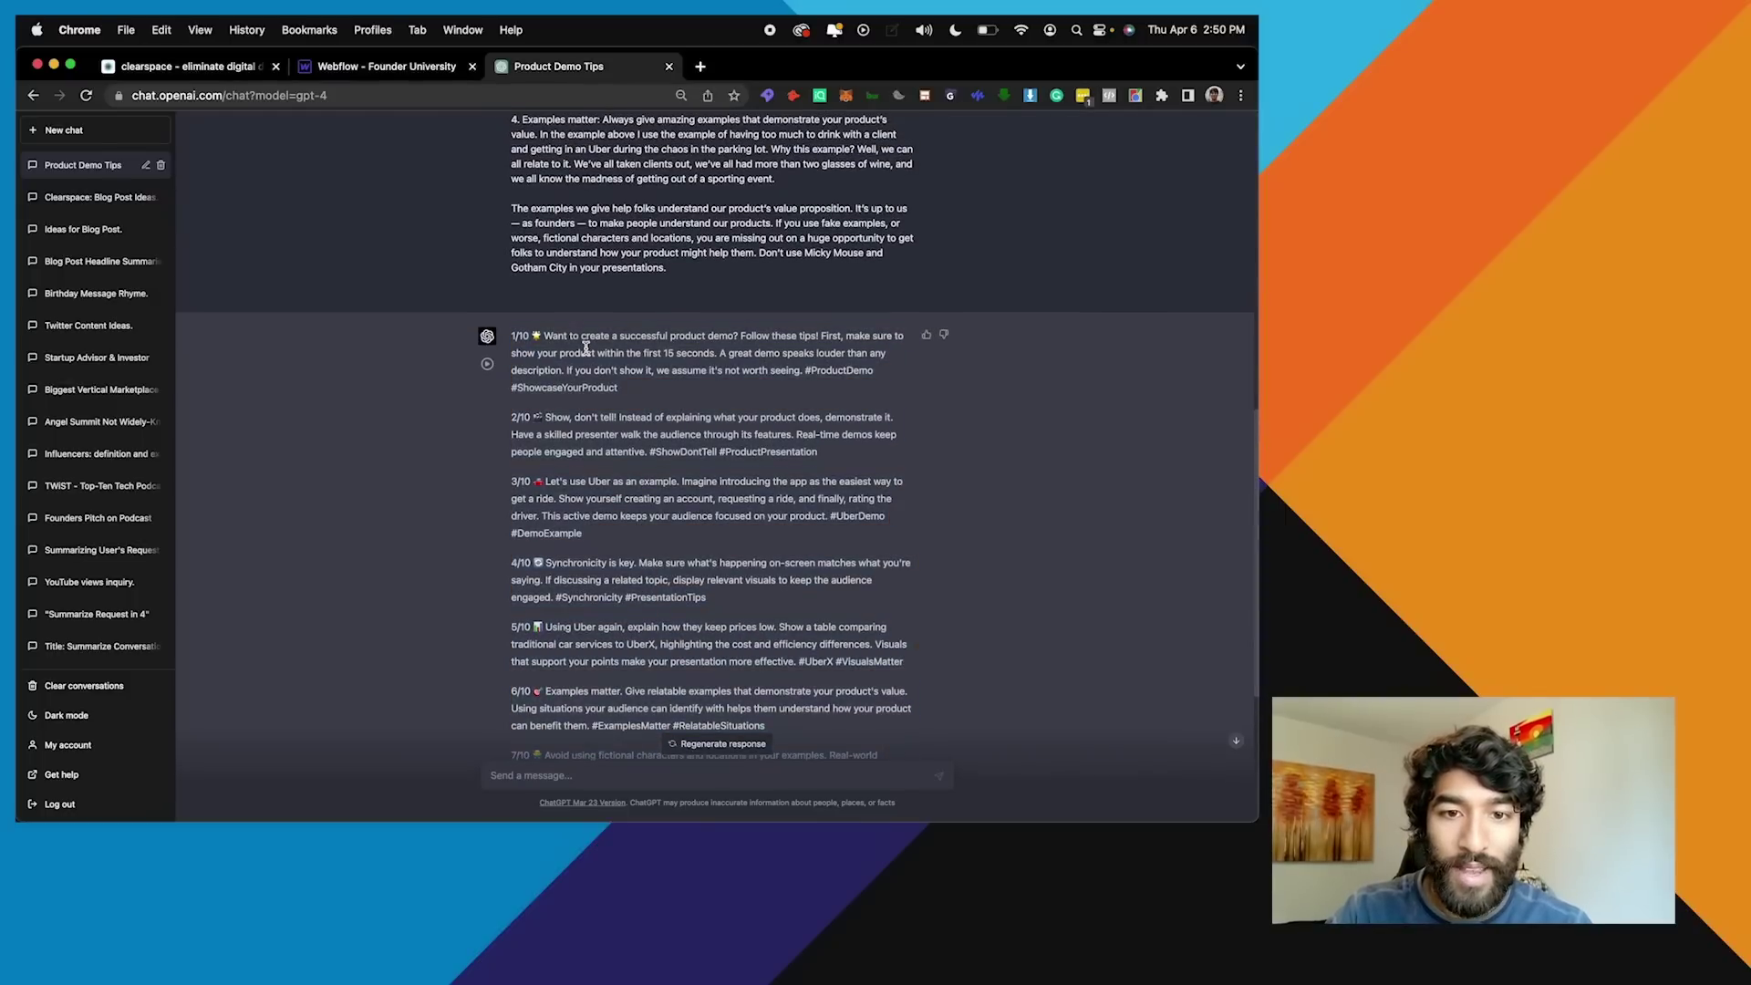
{"action": "scroll", "coordinate": [585, 350], "scroll_direction": "up", "scroll_amount": 5}
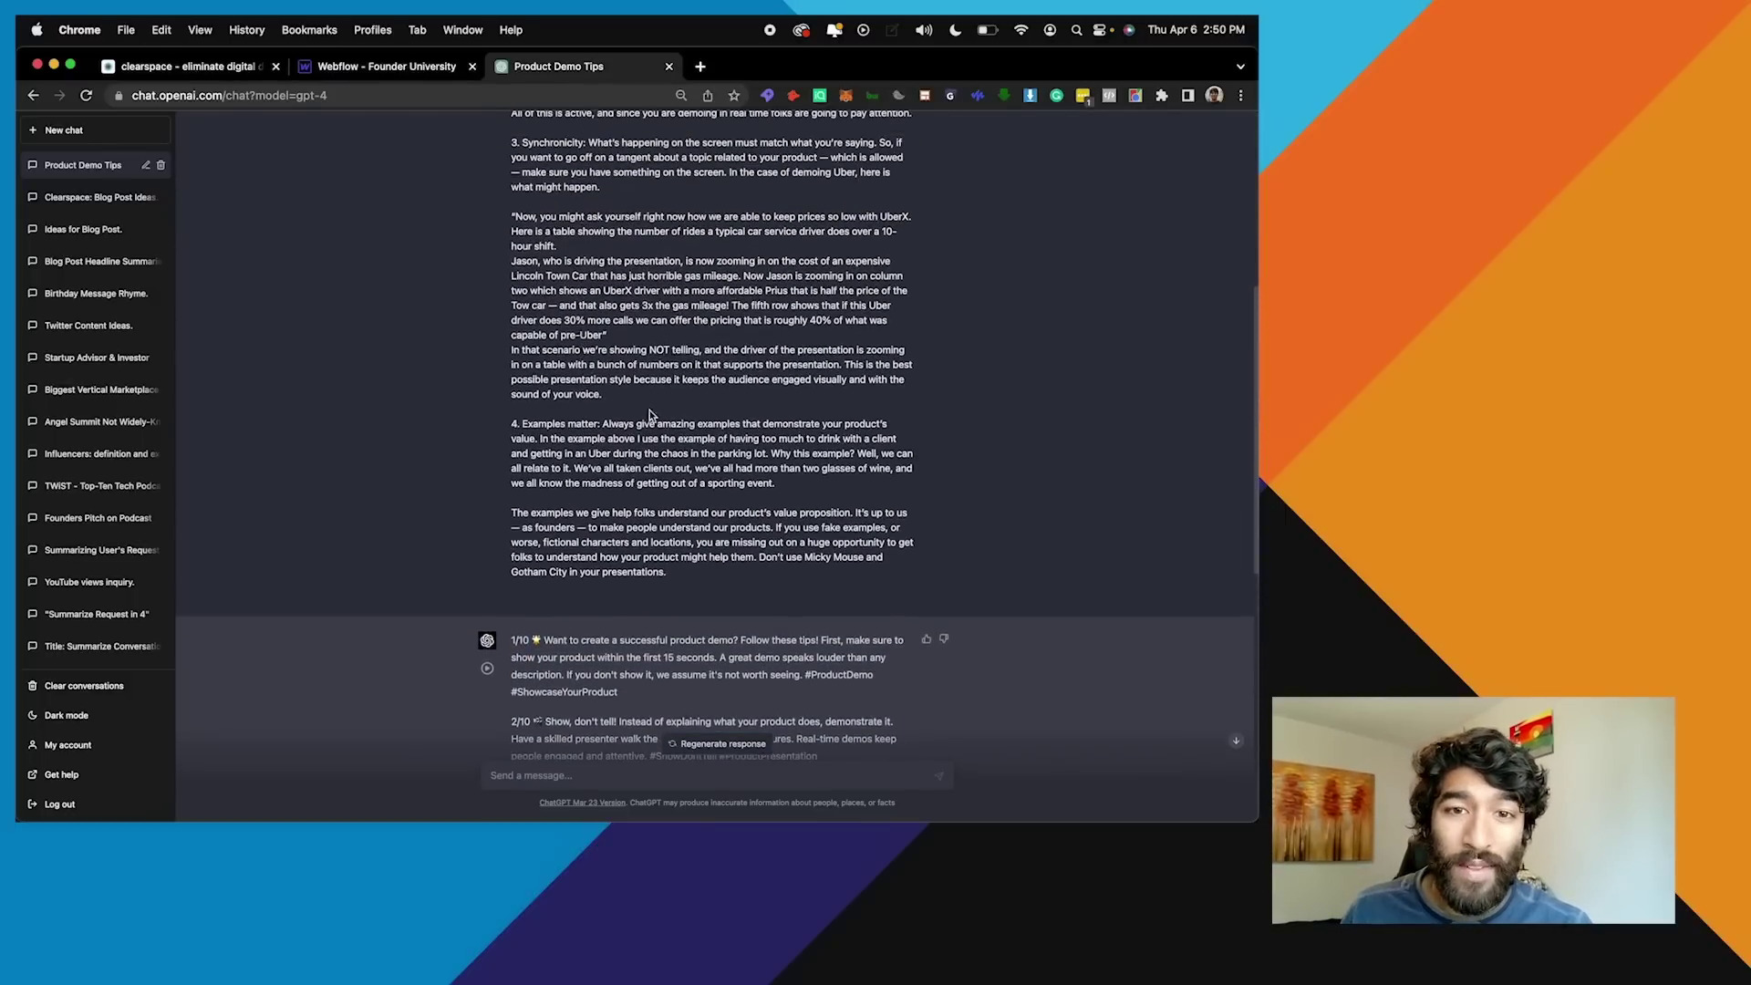